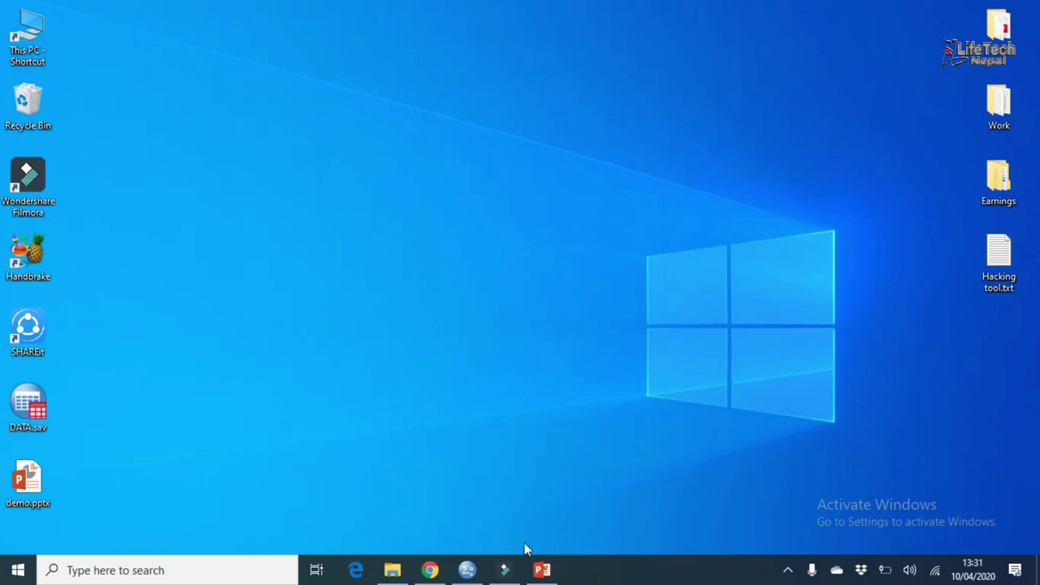
- Switch to PowerPoint and show the title slide of the demo.pptx presentation
{"action": "left_click", "coordinate": [541, 569]}
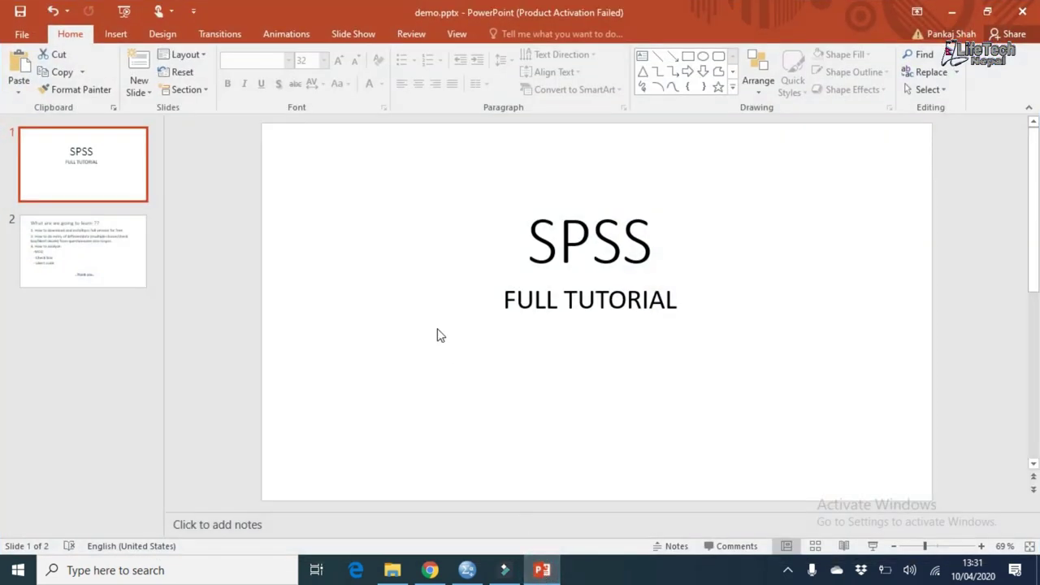
{"action": "left_click", "coordinate": [603, 258]}
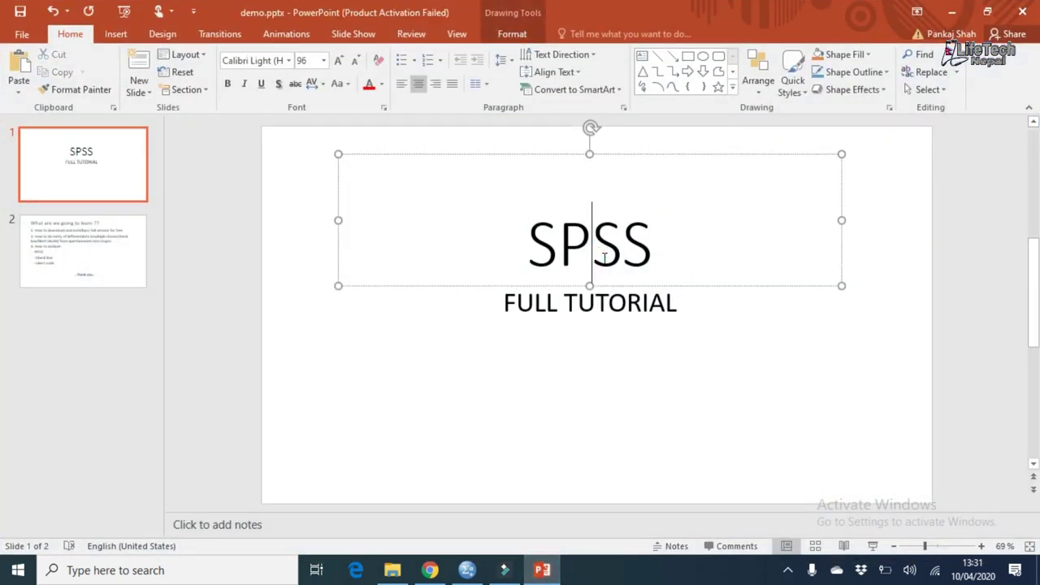
{"action": "left_click", "coordinate": [579, 300]}
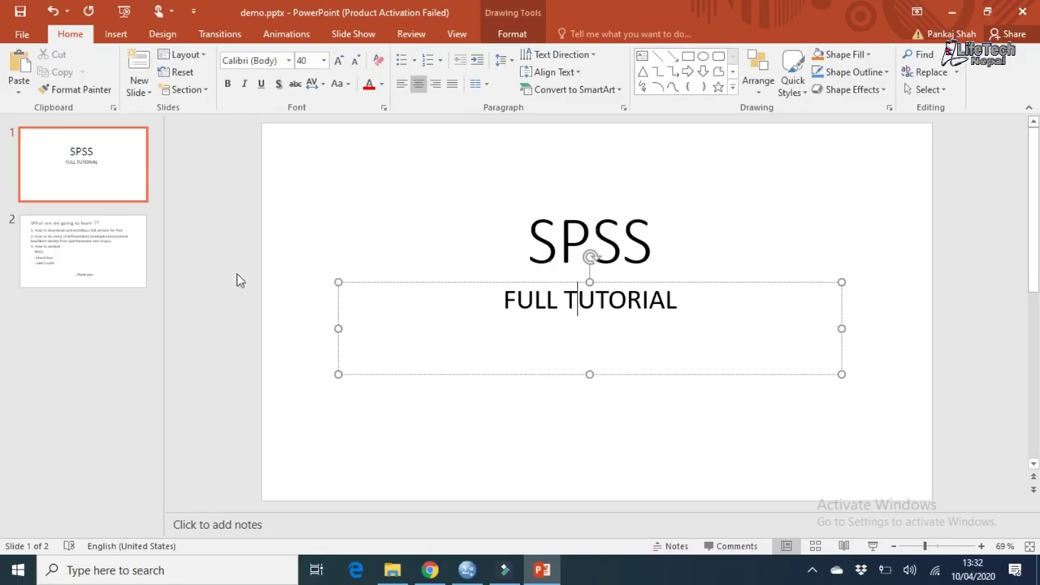
- Review the "What are we going to learn ??" slide, including the three analysis topics, and minimize the presentation
{"action": "left_click", "coordinate": [130, 273]}
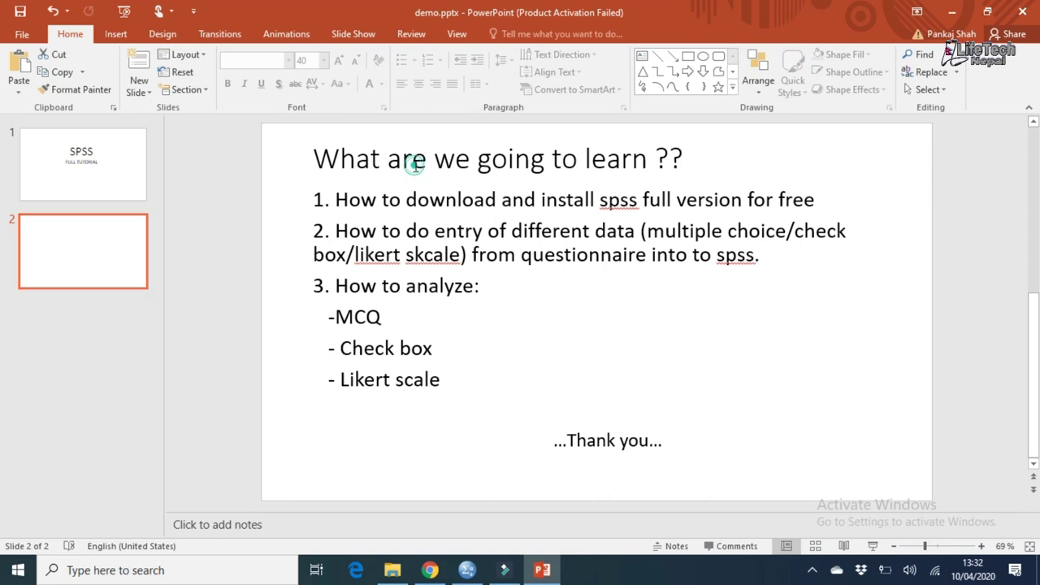
{"action": "left_click", "coordinate": [416, 166]}
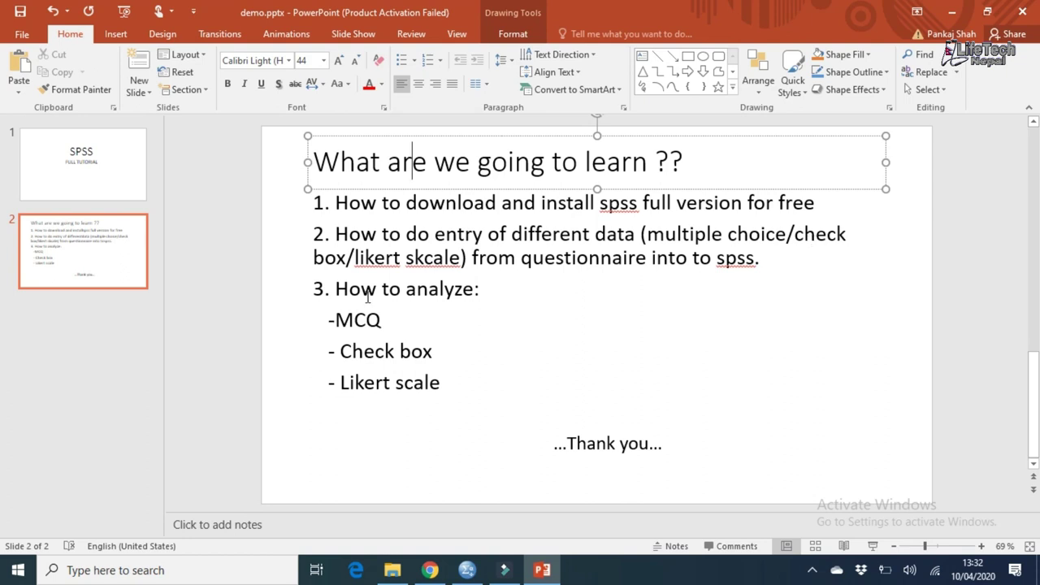
{"action": "left_click_drag", "start_coordinate": [365, 290], "coordinate": [443, 282]}
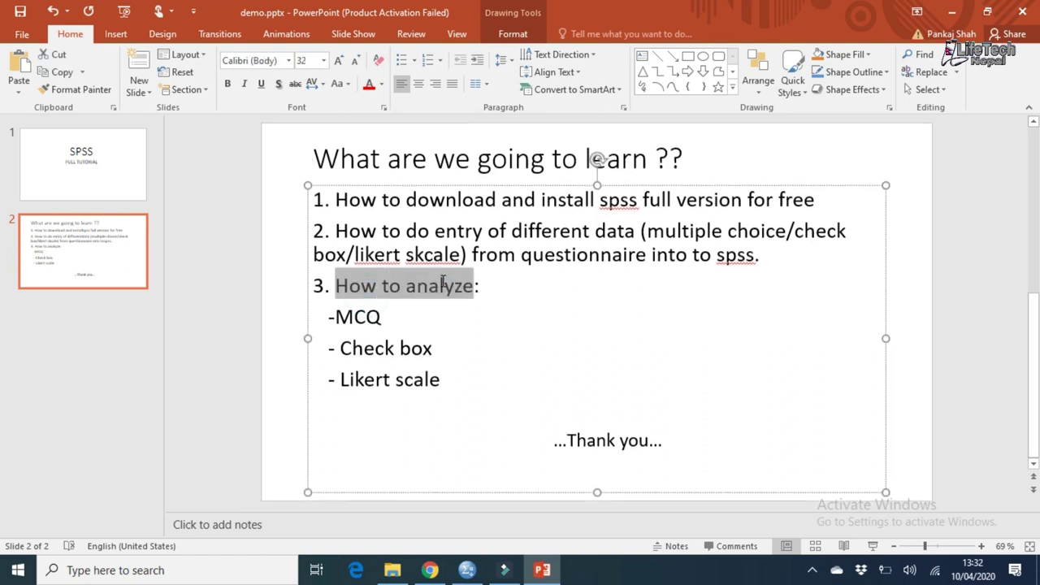
{"action": "left_click", "coordinate": [557, 295]}
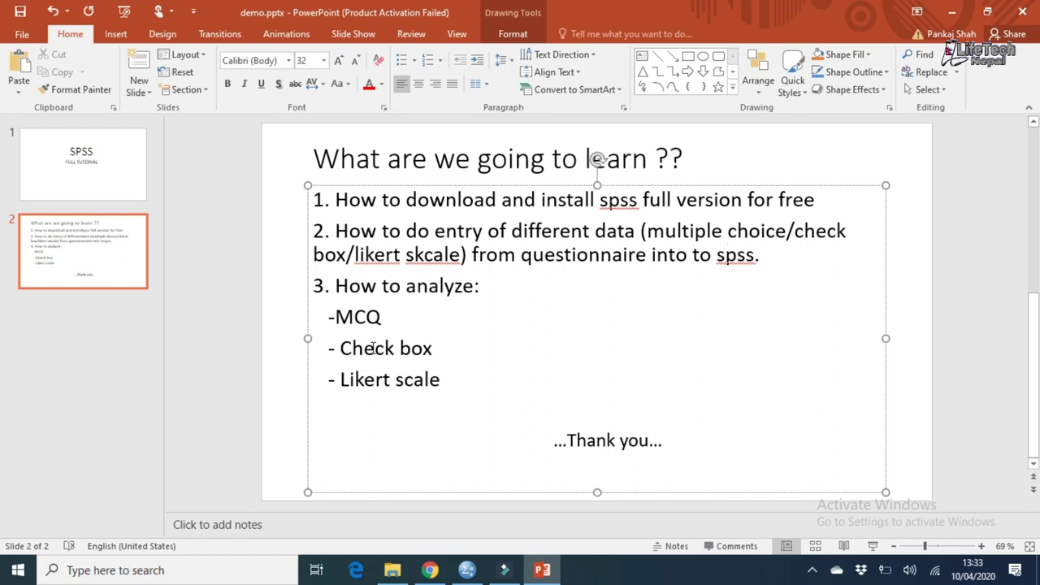
{"action": "left_click", "coordinate": [368, 347]}
{"action": "left_click", "coordinate": [372, 377]}
{"action": "left_click", "coordinate": [952, 13]}
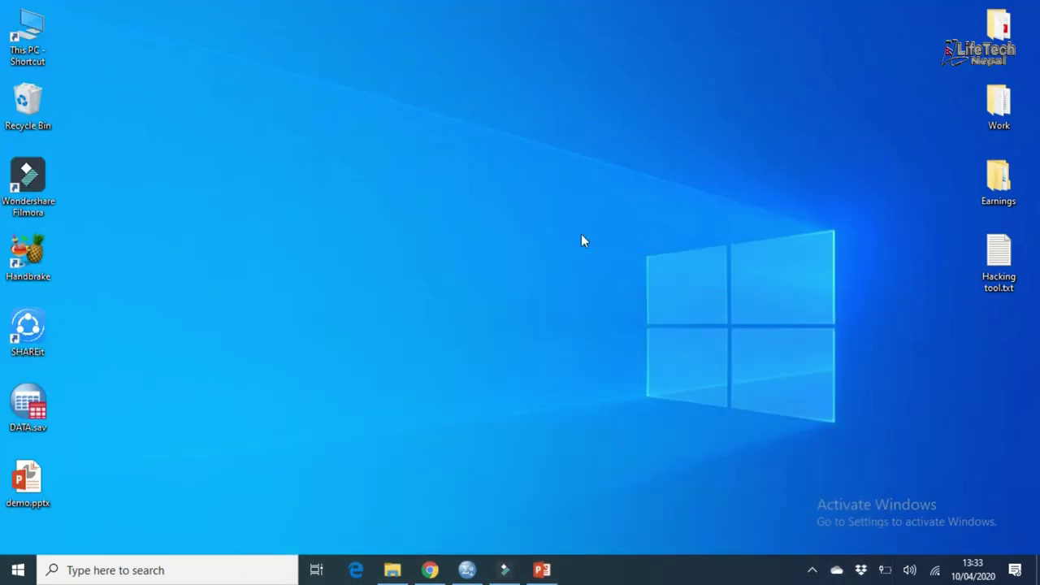
- Switch to Chrome and open the site 1337x.to in a new tab
{"action": "left_click", "coordinate": [431, 570]}
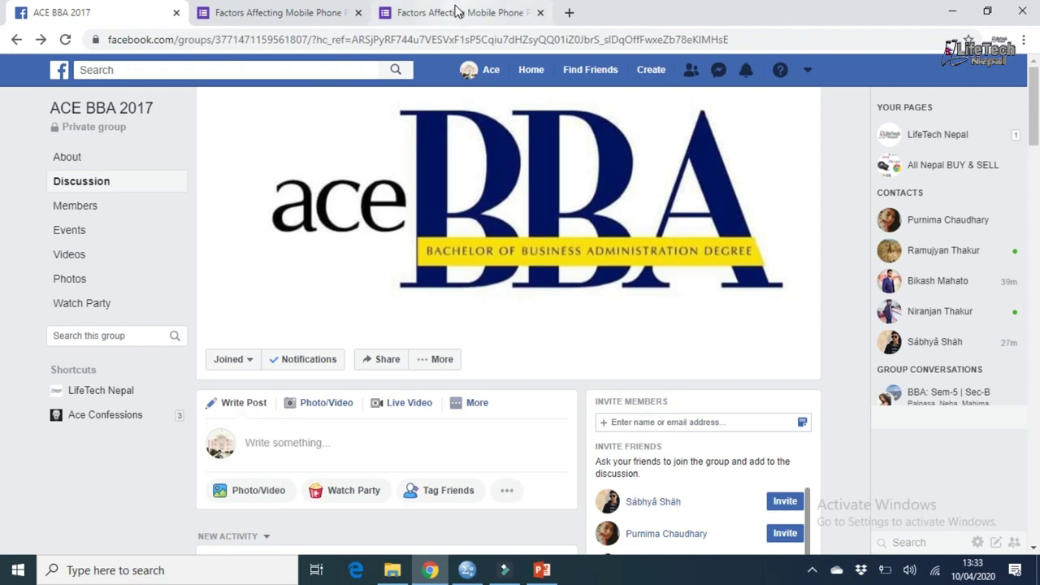
{"action": "left_click", "coordinate": [569, 13]}
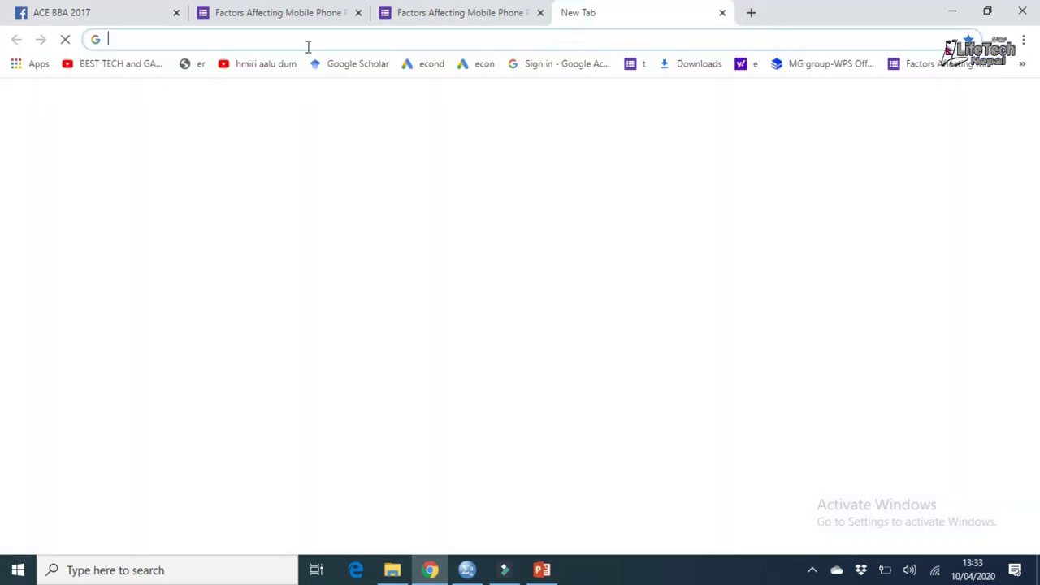
{"action": "left_click", "coordinate": [309, 47]}
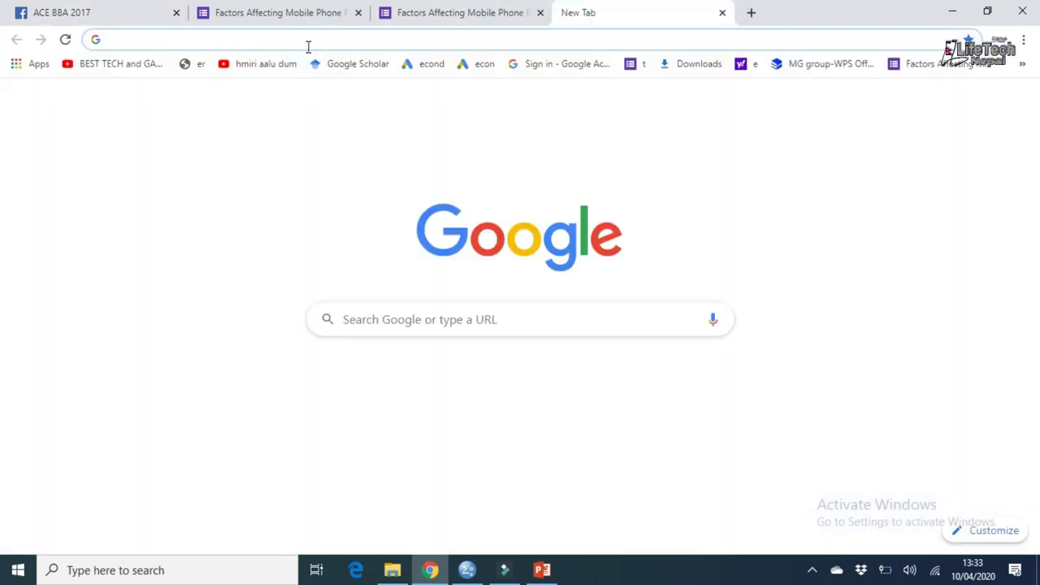
{"action": "type", "text": "13"}
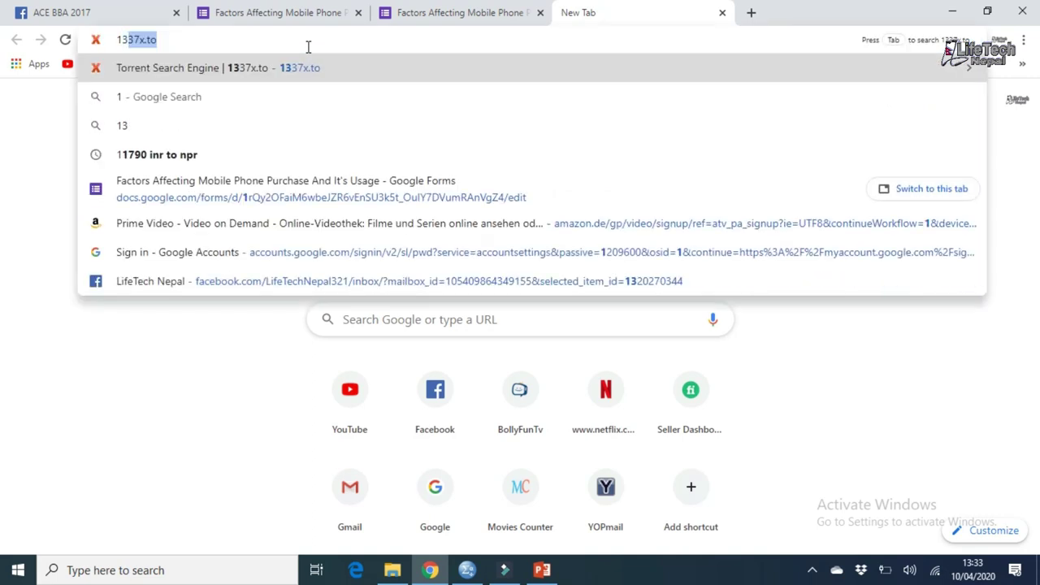
{"action": "type", "text": "37x.to"}
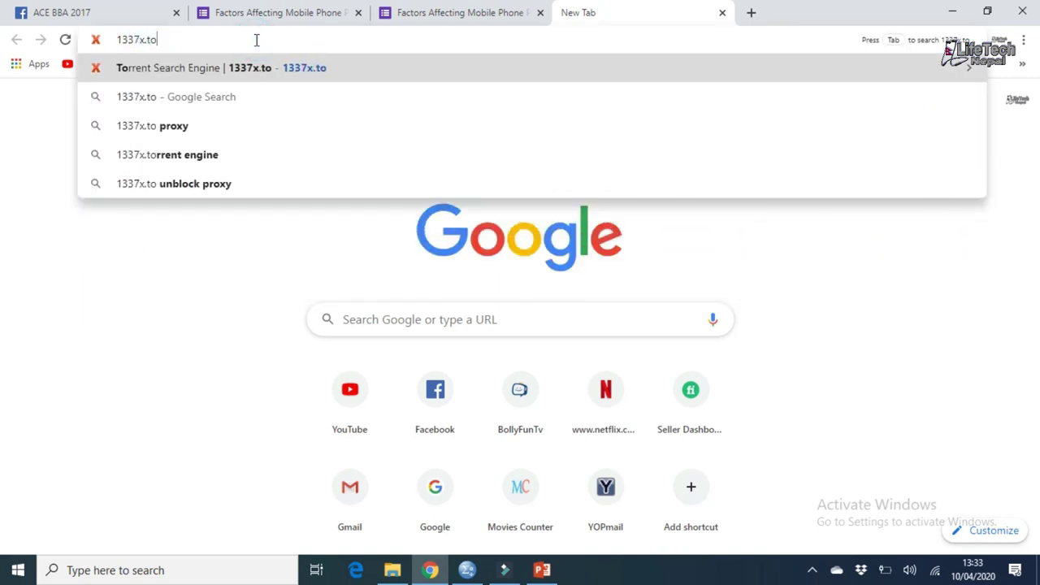
{"action": "key", "text": "Return"}
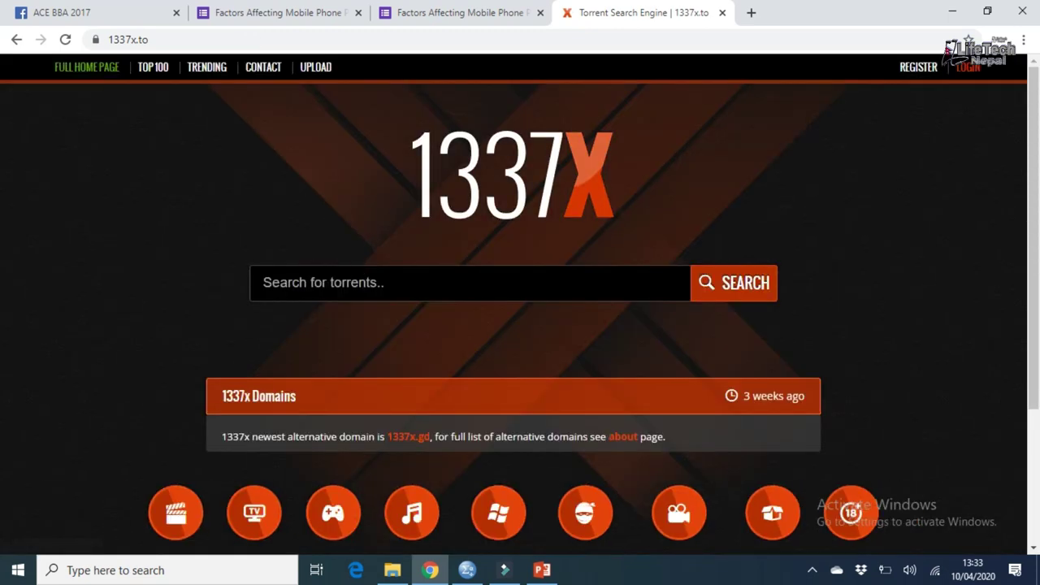
{"action": "left_click", "coordinate": [324, 284]}
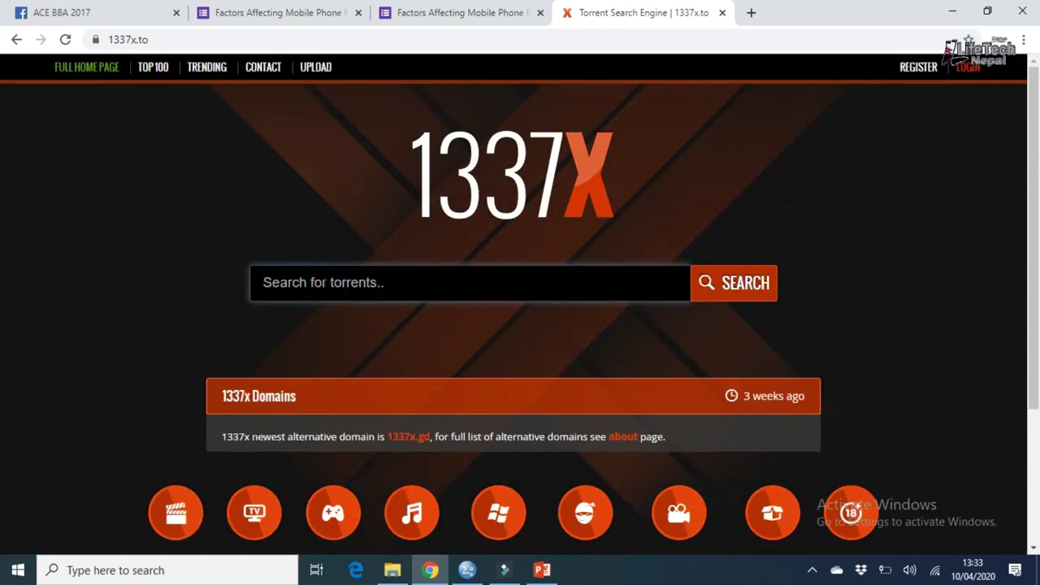
{"action": "type", "text": "spss"}
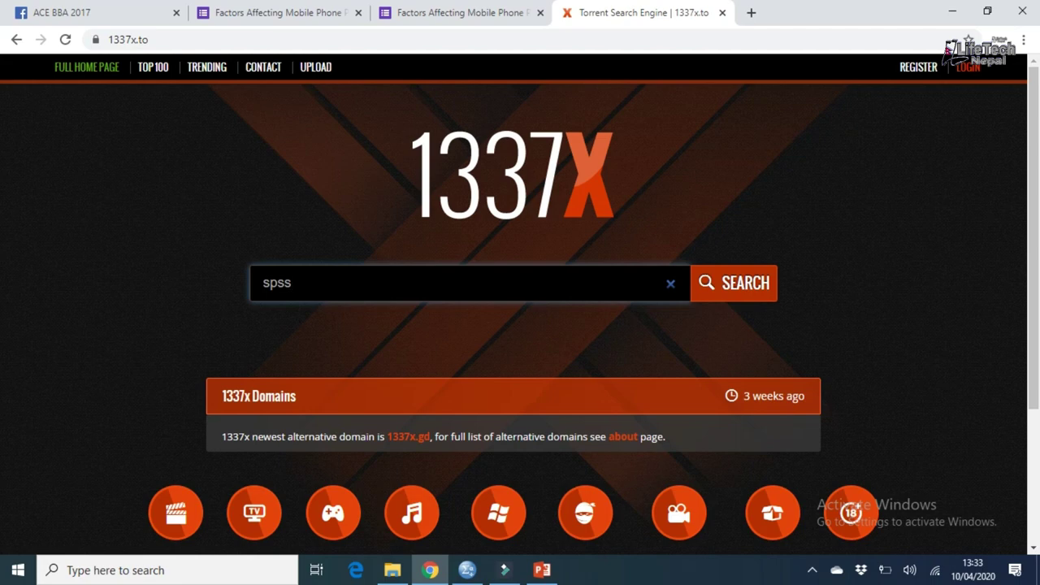
{"action": "key", "text": "BackSpace"}
{"action": "key", "text": "BackSpace"}
{"action": "key", "text": "BackSpace"}
{"action": "key", "text": "BackSpace"}
{"action": "key", "text": "BackSpace"}
{"action": "key", "text": "BackSpace"}
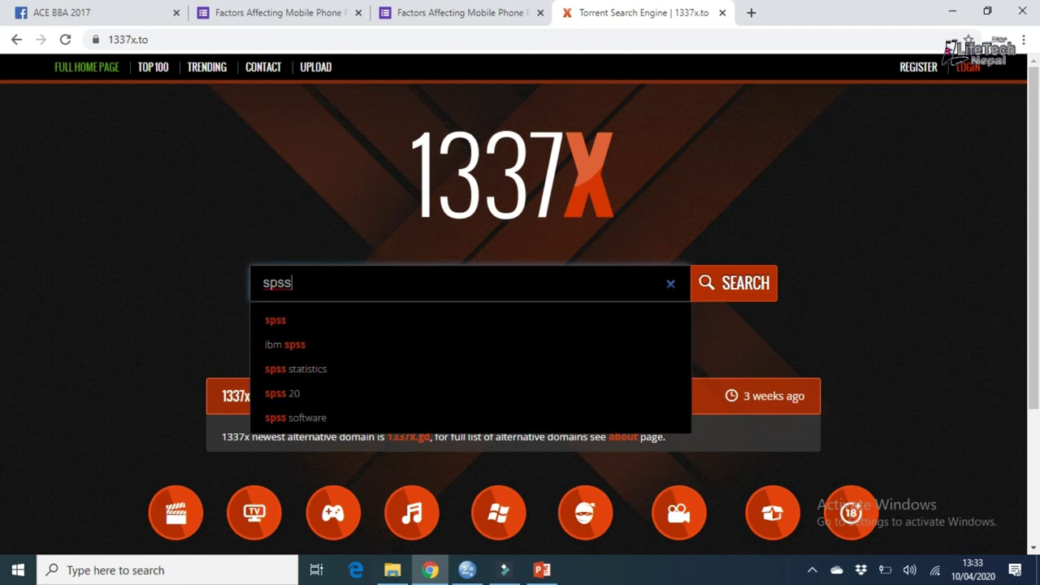
- Search the torrent site for "ibm spss crack" and look through the results list
{"action": "type", "text": "ib"}
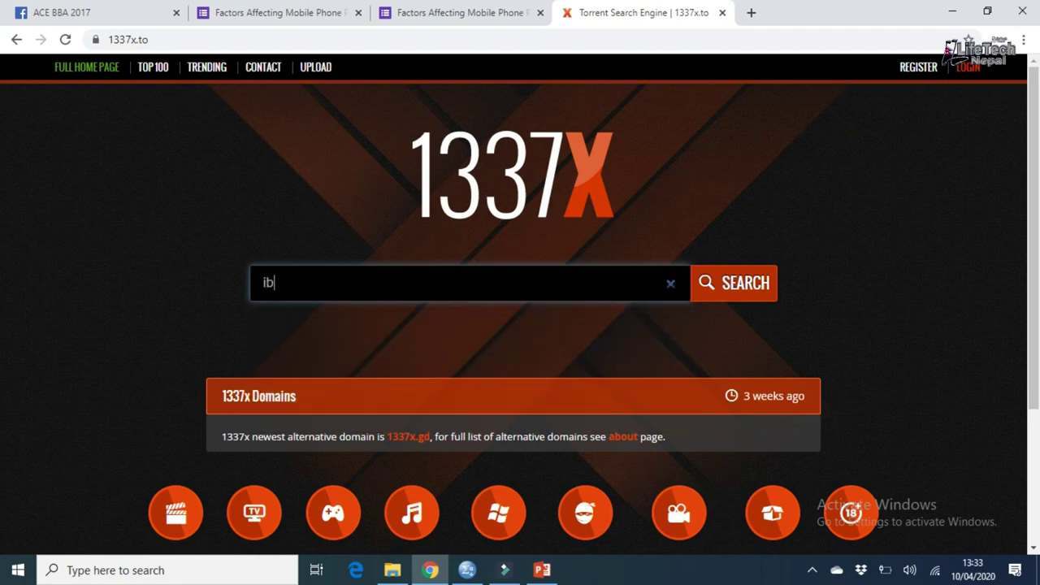
{"action": "type", "text": "mspss"}
{"action": "left_click", "coordinate": [285, 283]}
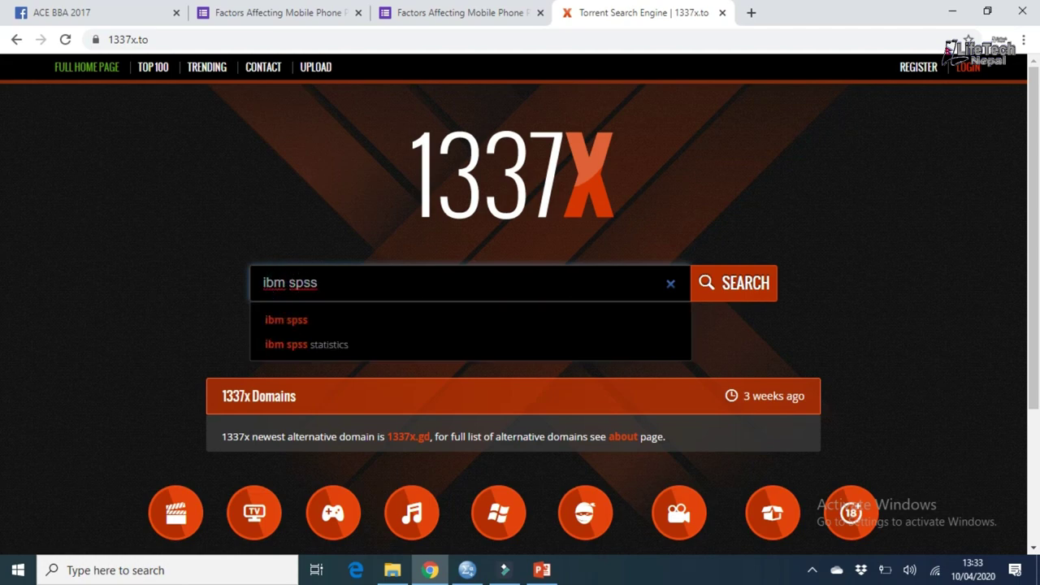
{"action": "left_click", "coordinate": [568, 278]}
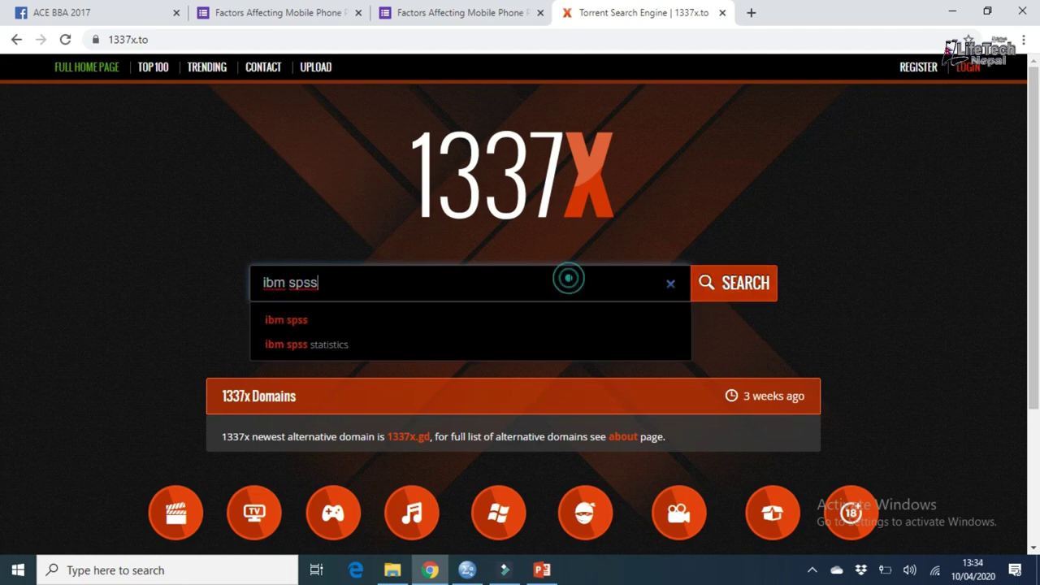
{"action": "type", "text": "crack"}
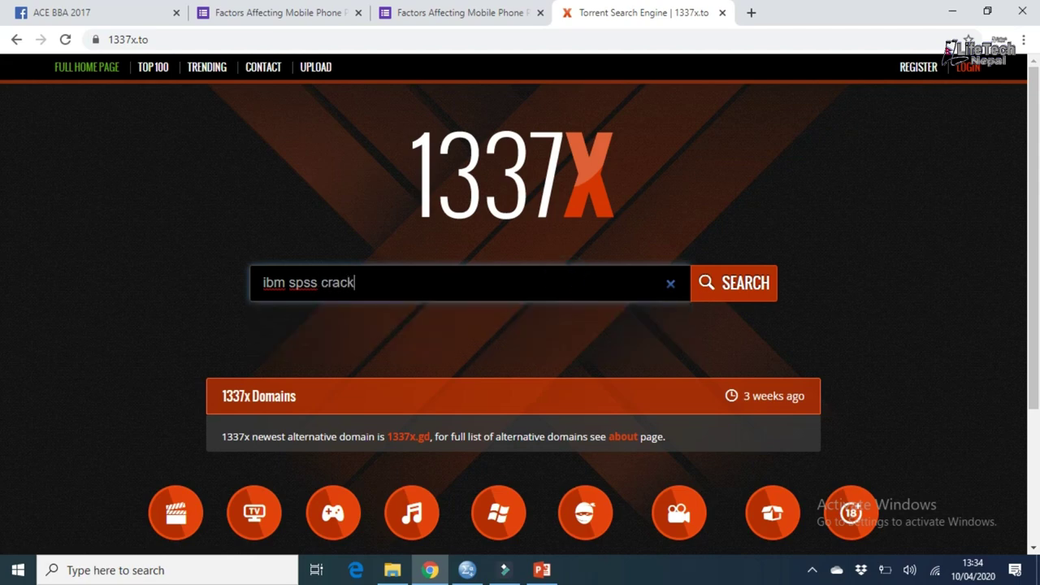
{"action": "left_click", "coordinate": [741, 294]}
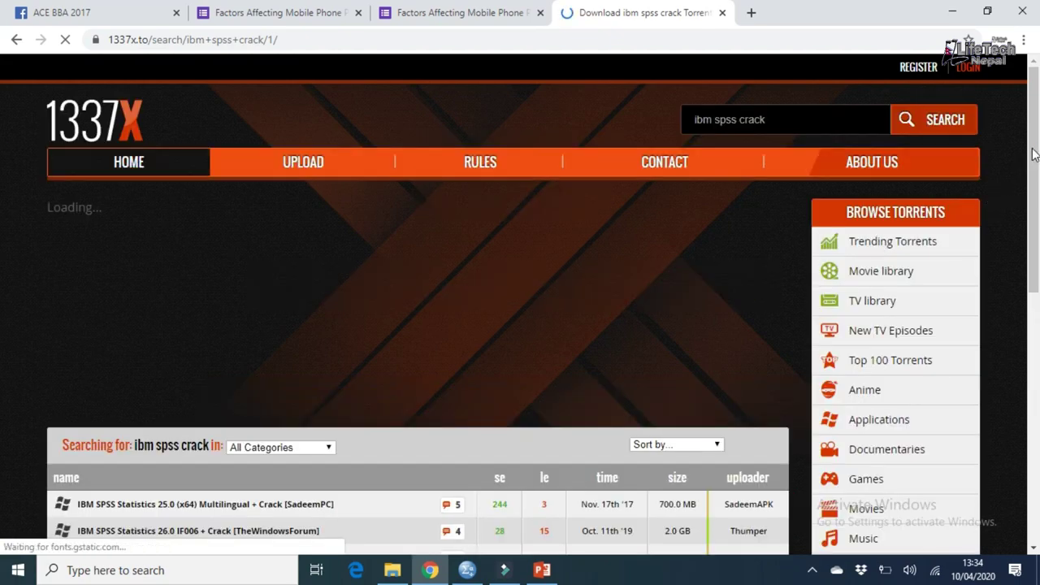
{"action": "scroll", "coordinate": [1033, 173], "scroll_direction": "down", "scroll_amount": 2}
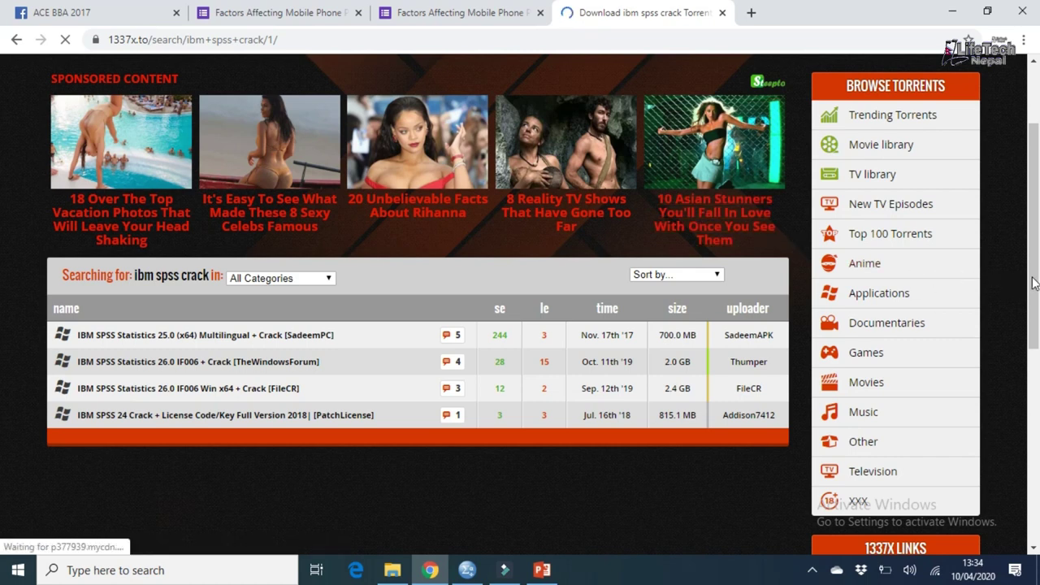
{"action": "left_click_drag", "start_coordinate": [1031, 268], "coordinate": [1030, 406]}
{"action": "scroll", "coordinate": [1032, 321], "scroll_direction": "down", "scroll_amount": 1}
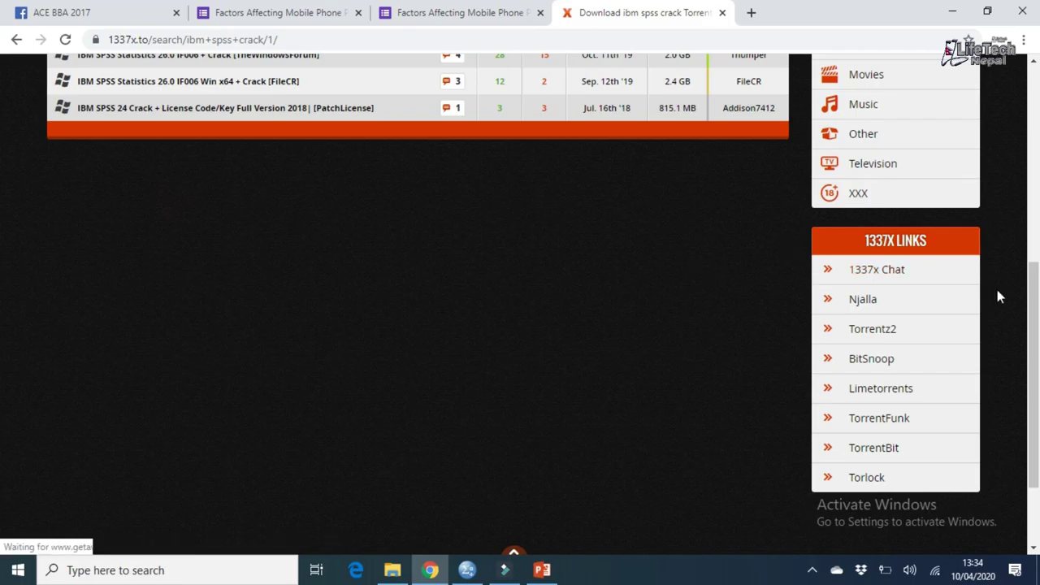
{"action": "left_click_drag", "start_coordinate": [1030, 319], "coordinate": [1031, 266]}
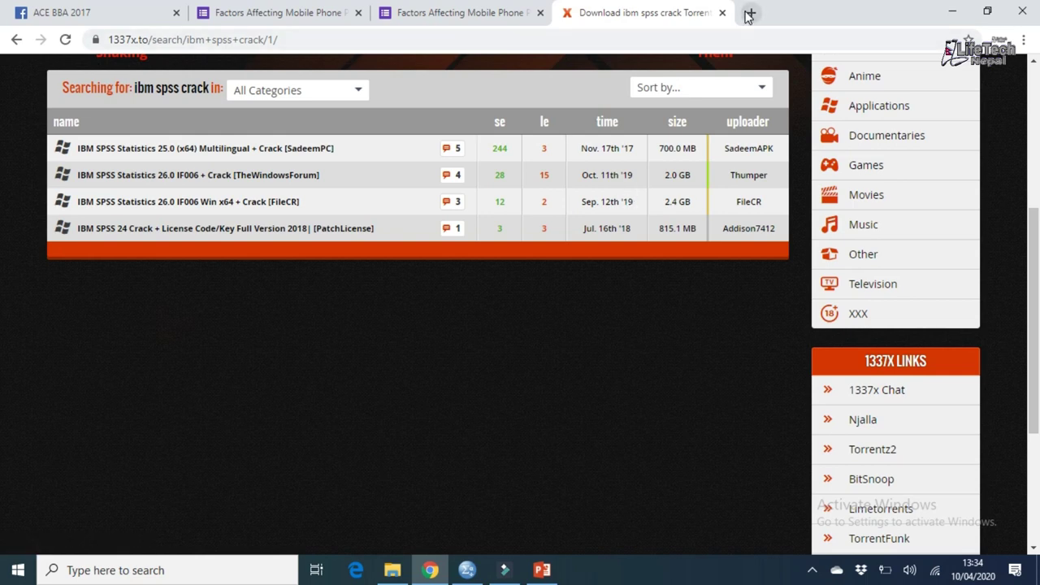
{"action": "left_click", "coordinate": [750, 12]}
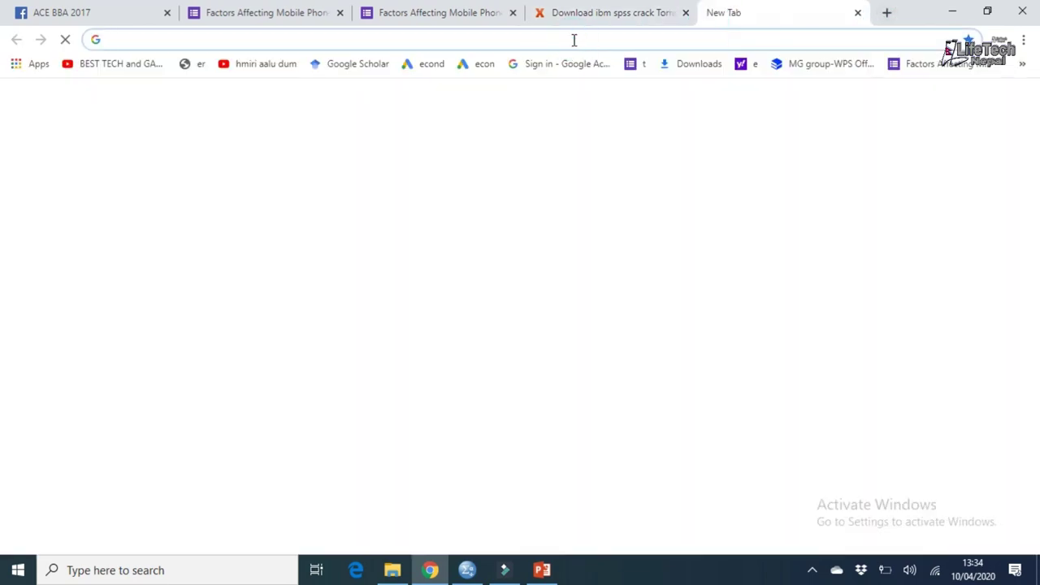
{"action": "type", "text": "tool"}
{"action": "key", "text": "BackSpace"}
{"action": "key", "text": "BackSpace"}
{"action": "key", "text": "BackSpace"}
{"action": "key", "text": "BackSpace"}
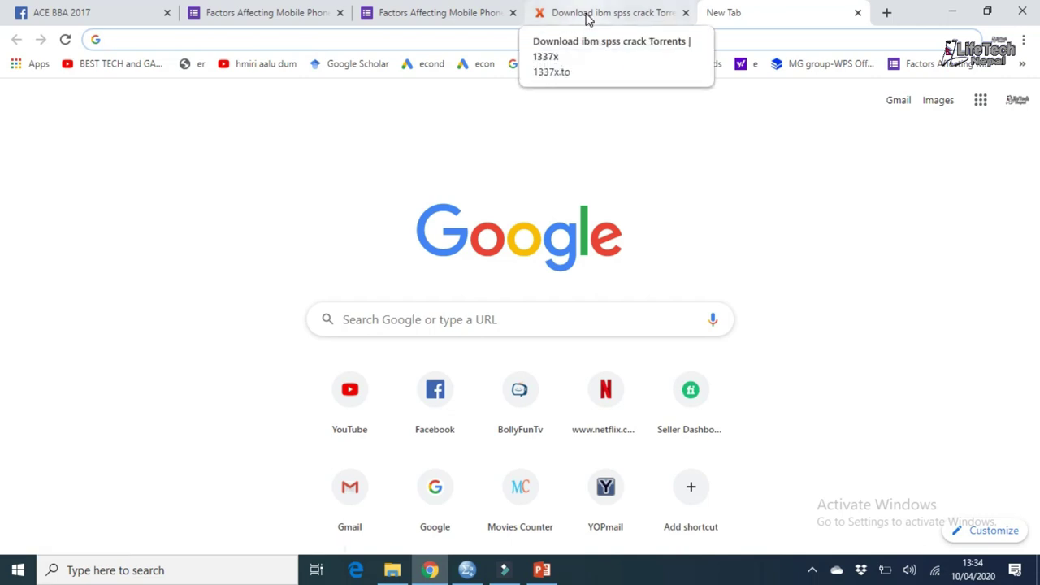
{"action": "left_click", "coordinate": [586, 18]}
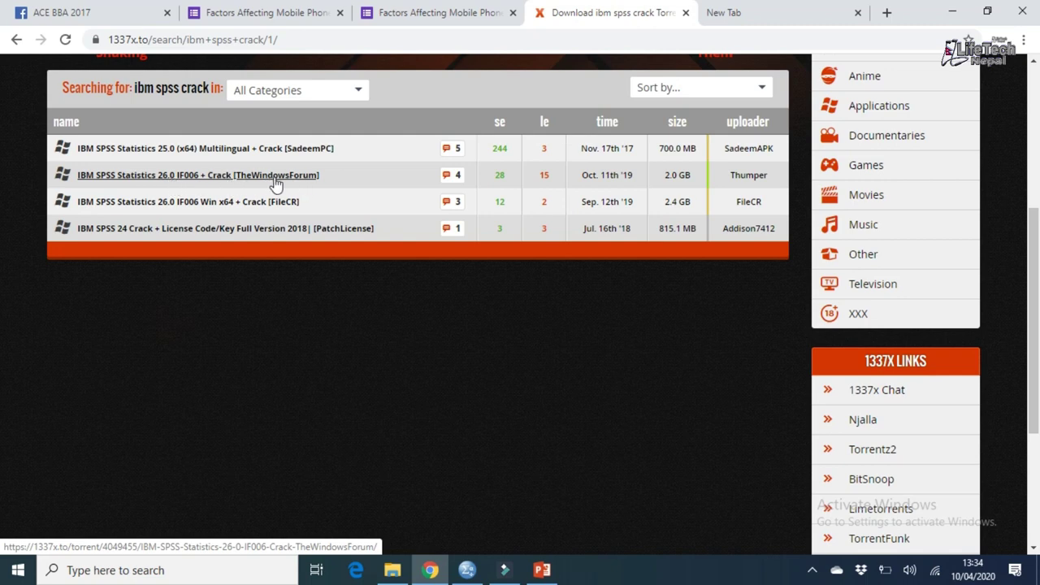
- Minimize Chrome, switch to File Explorer and open the IBM SPSS Statistics 26.0 IF006 + Crack folder
{"action": "left_click", "coordinate": [951, 11]}
{"action": "left_click", "coordinate": [398, 573]}
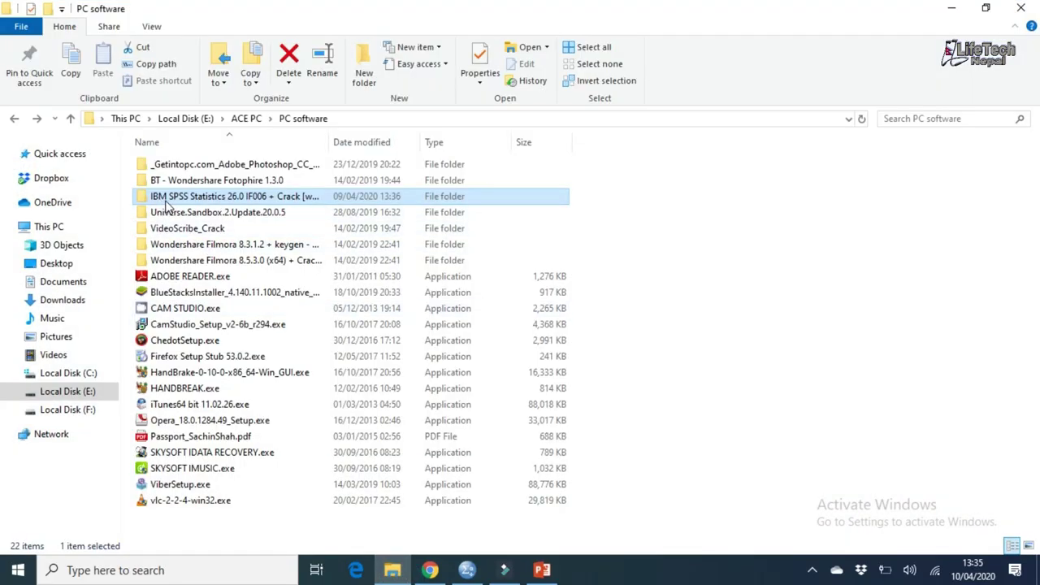
{"action": "mouse_move", "coordinate": [166, 200]}
{"action": "left_mouse_down"}
{"action": "mouse_move", "coordinate": [191, 204]}
{"action": "mouse_move", "coordinate": [182, 202]}
{"action": "left_mouse_up"}
{"action": "double_click", "coordinate": [182, 202]}
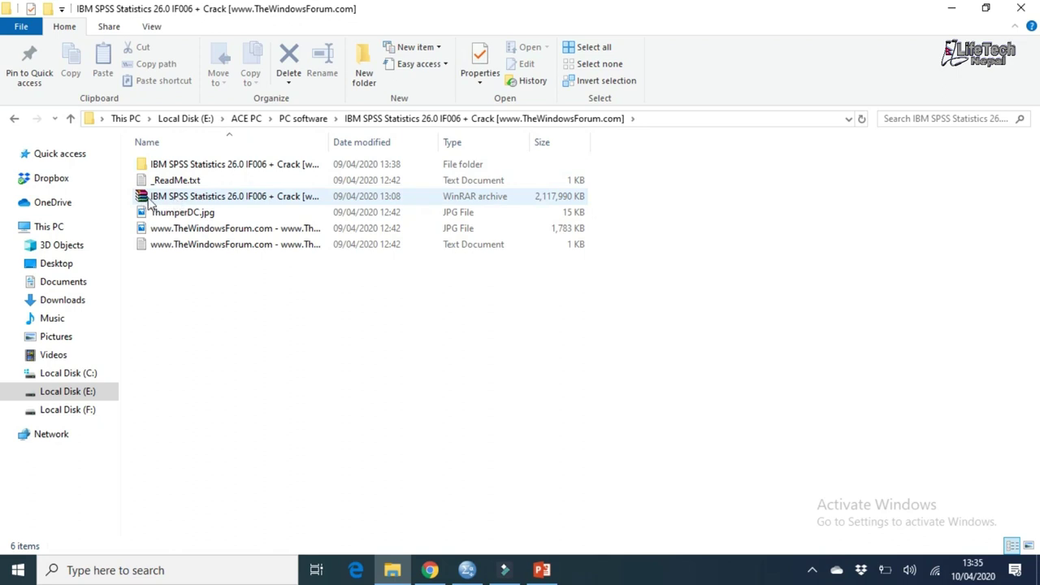
- Open the WinRAR extraction options for the IBM SPSS Statistics 26.0 archive and close them without extracting
{"action": "left_click", "coordinate": [185, 202]}
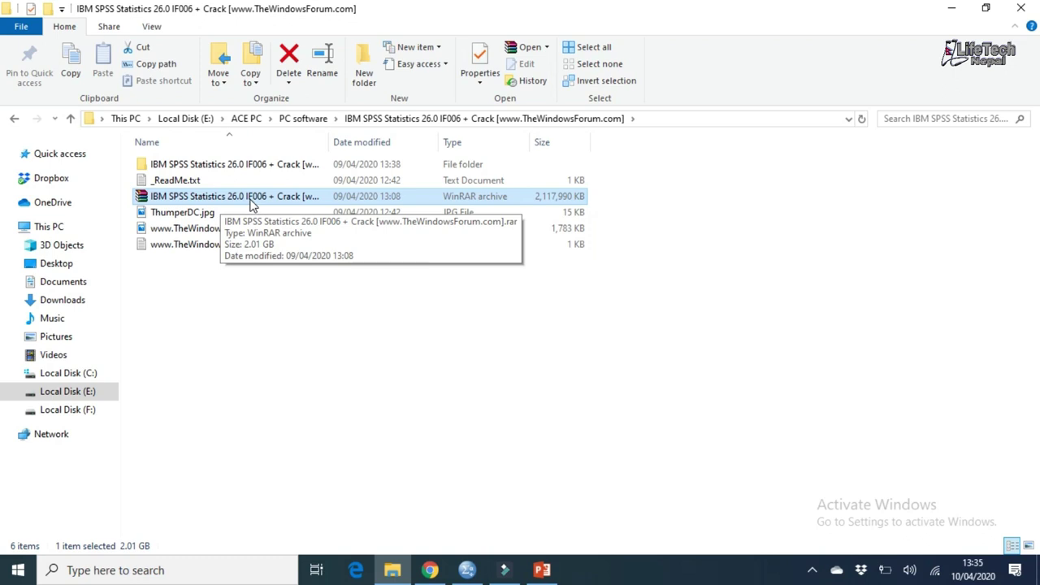
{"action": "double_click", "coordinate": [250, 199]}
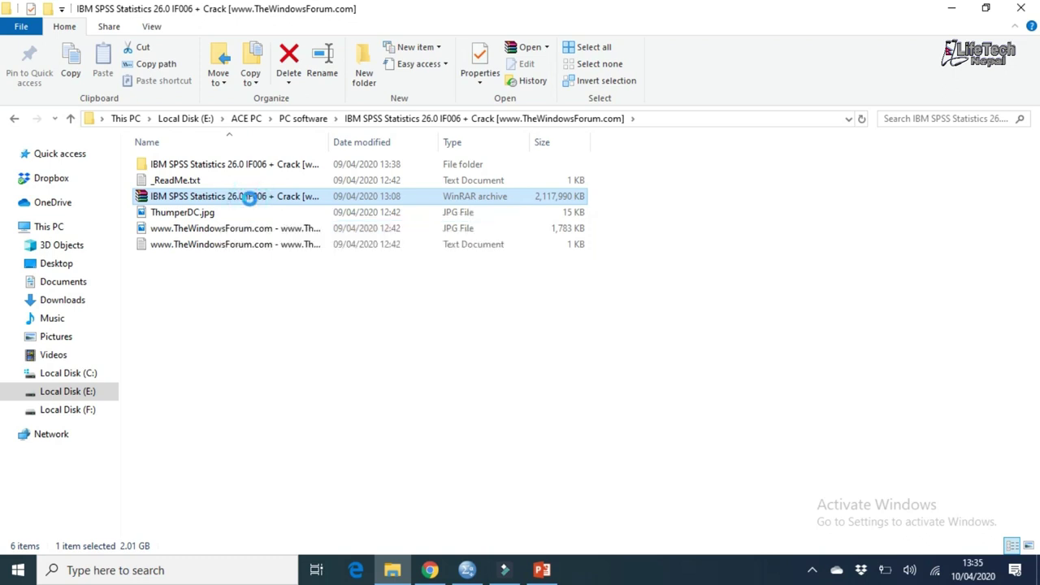
{"action": "right_click", "coordinate": [250, 199]}
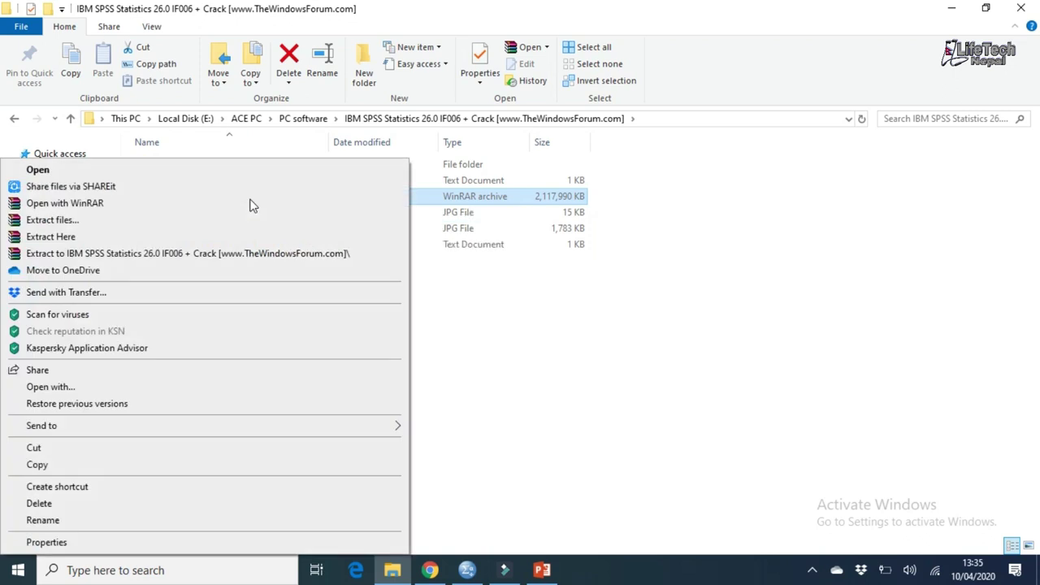
{"action": "left_click", "coordinate": [109, 220]}
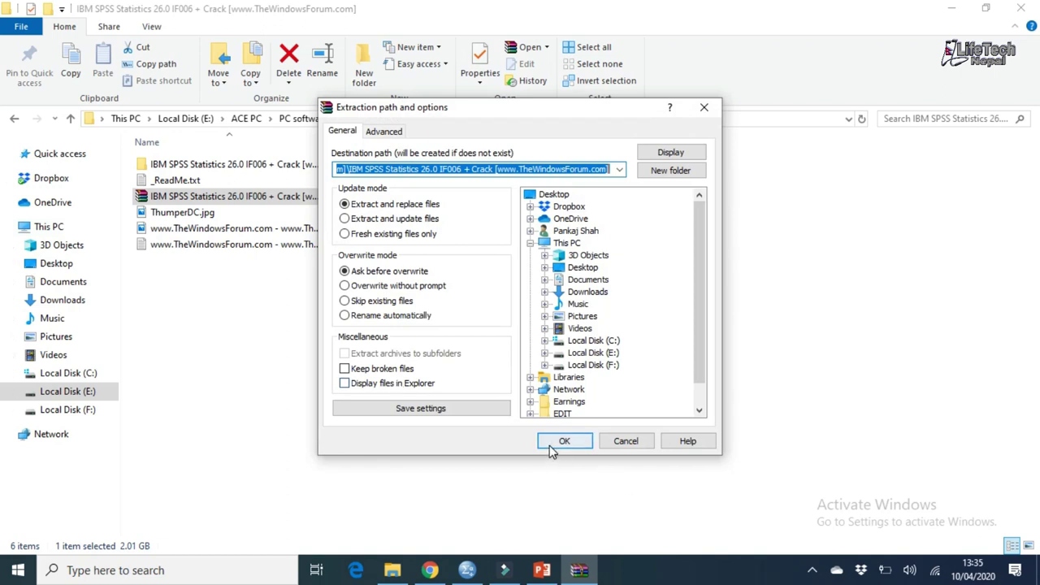
{"action": "left_click", "coordinate": [703, 106]}
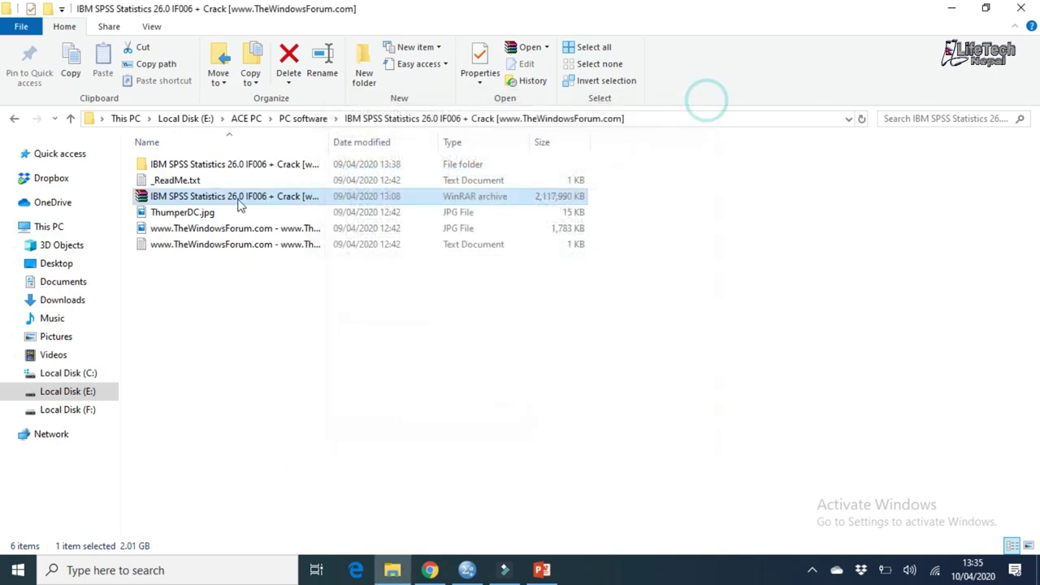
- Open the extracted IBM SPSS Statistics 26.0 folder, read the _ReadMe.txt installation instructions and close the file
{"action": "left_click", "coordinate": [180, 169]}
{"action": "double_click", "coordinate": [180, 166]}
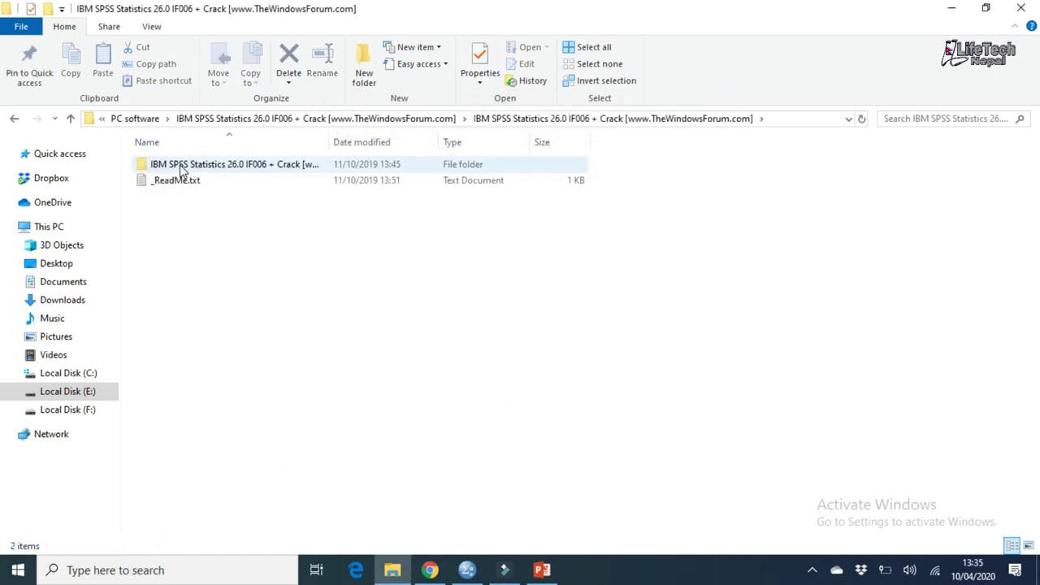
{"action": "left_click", "coordinate": [14, 119]}
{"action": "mouse_move", "coordinate": [192, 168]}
{"action": "left_mouse_down"}
{"action": "mouse_move", "coordinate": [169, 177]}
{"action": "mouse_move", "coordinate": [192, 171]}
{"action": "left_mouse_up"}
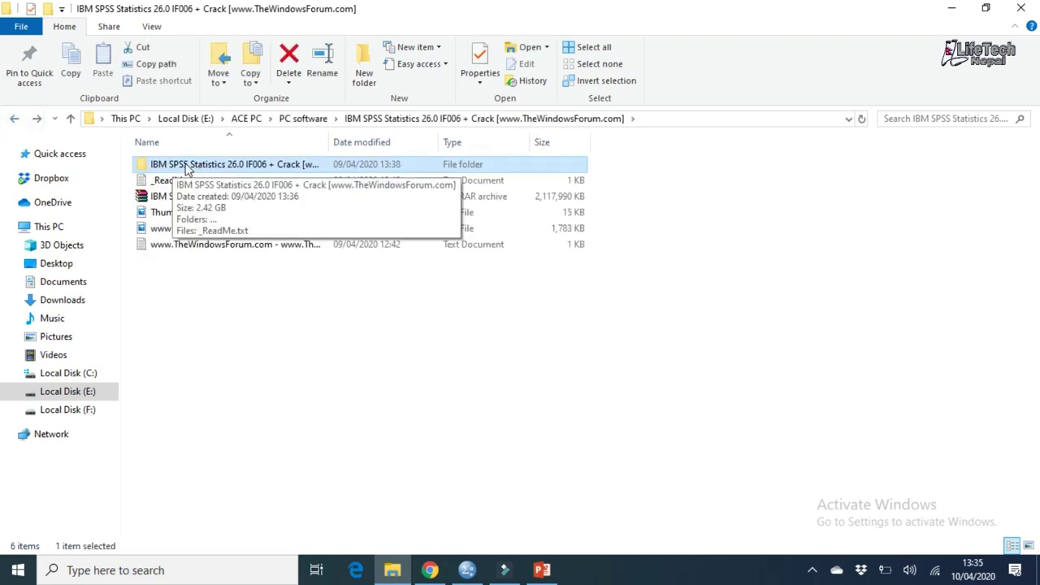
{"action": "double_click", "coordinate": [185, 166]}
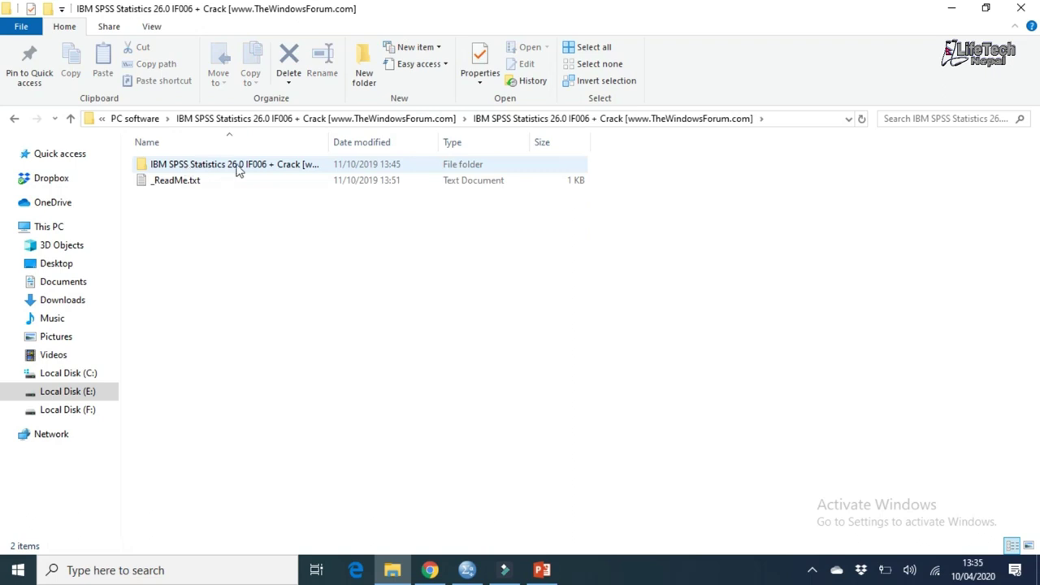
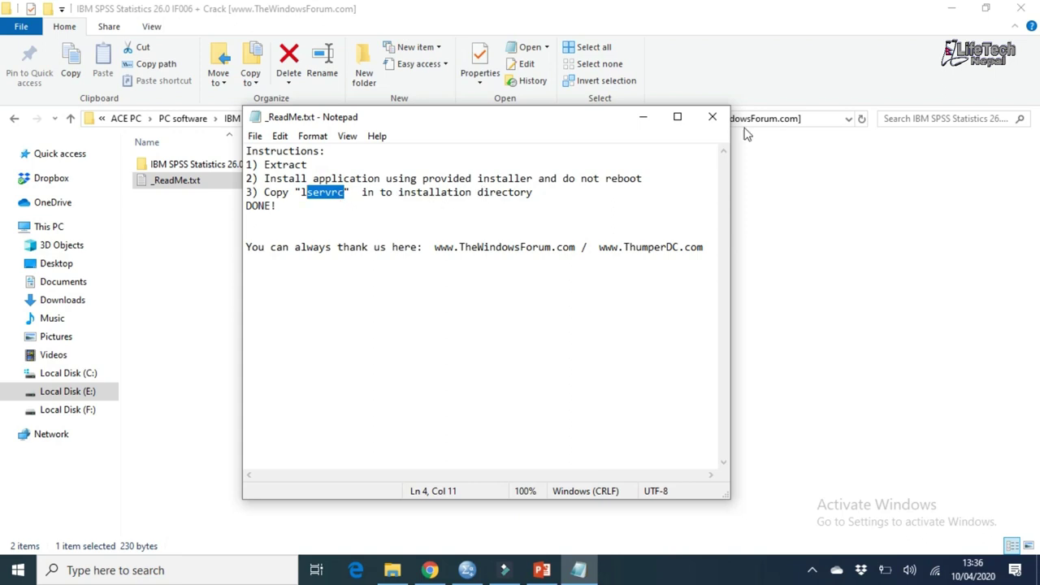
{"action": "left_click", "coordinate": [711, 116]}
- Open the Crack subfolder inside the nested IBM SPSS Statistics folder and view the lservrc file's available actions without choosing any
{"action": "left_click", "coordinate": [236, 165]}
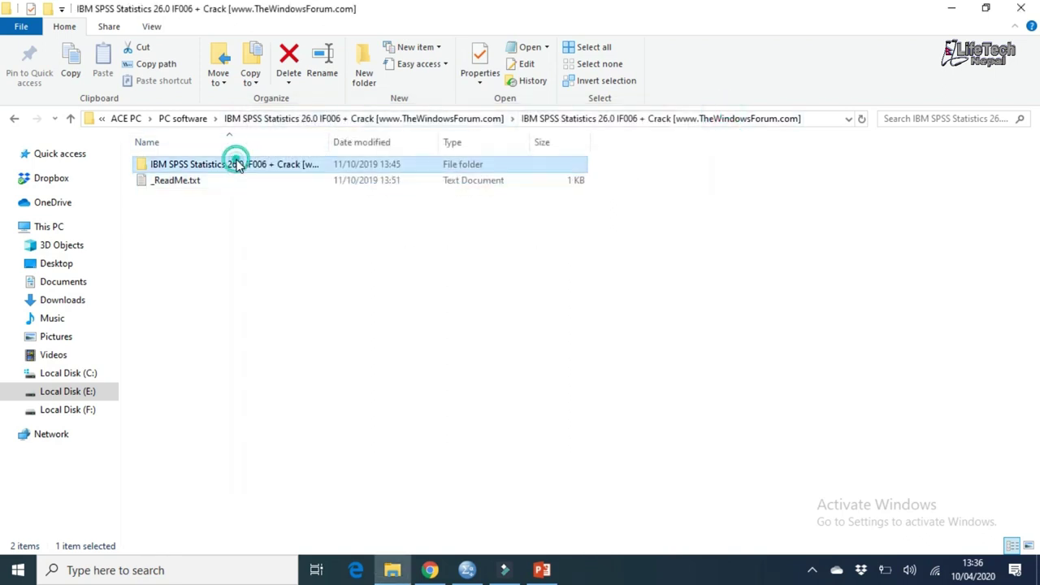
{"action": "double_click", "coordinate": [236, 165]}
{"action": "left_click", "coordinate": [221, 168]}
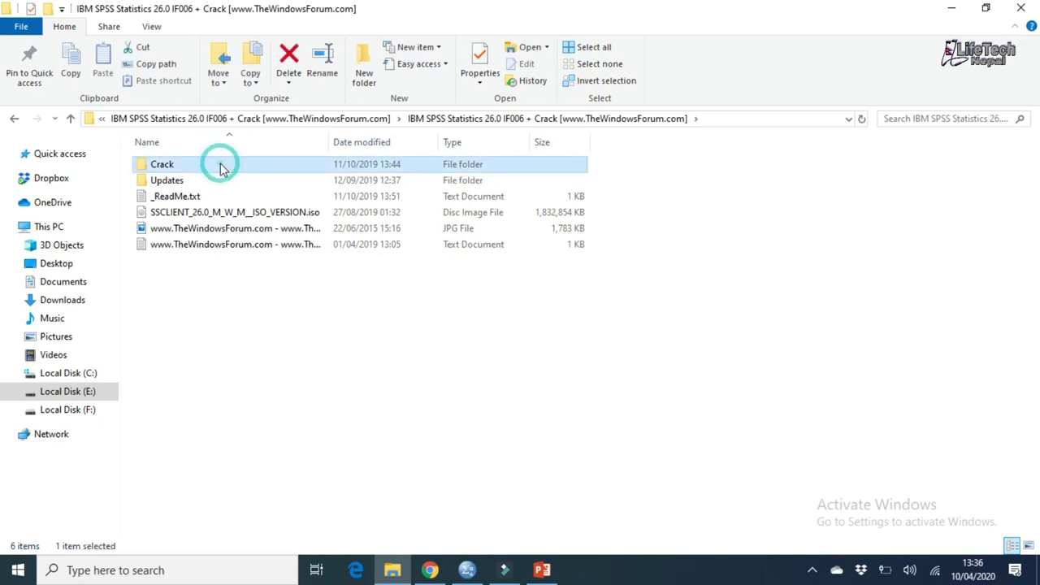
{"action": "double_click", "coordinate": [221, 167]}
{"action": "left_click", "coordinate": [174, 186]}
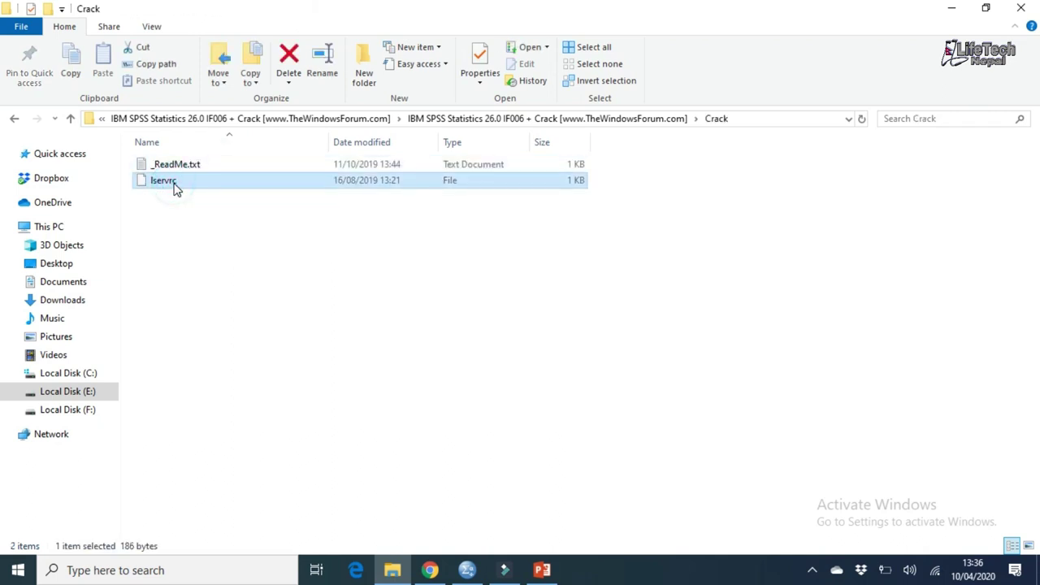
{"action": "right_click", "coordinate": [174, 187]}
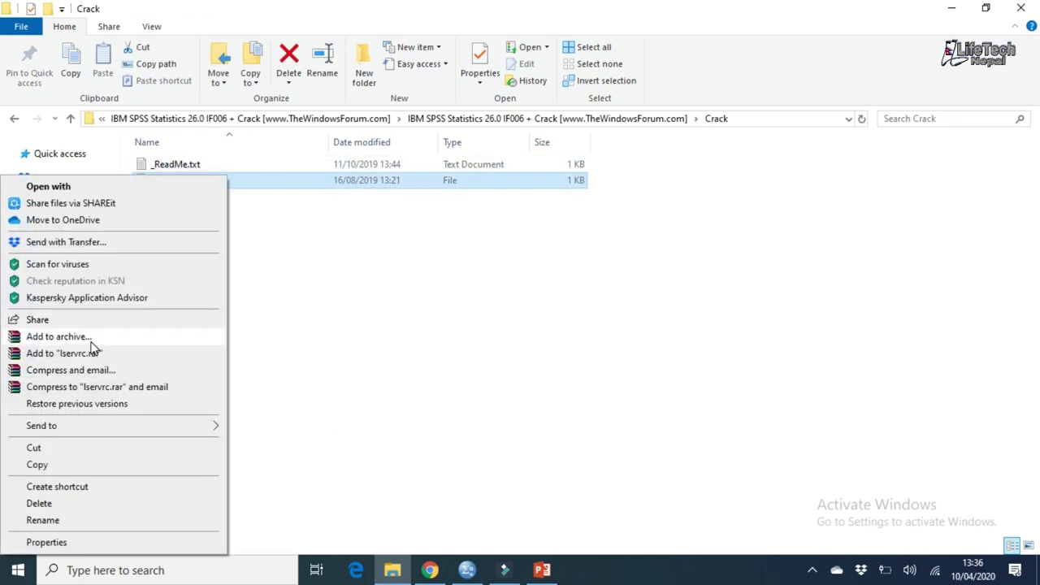
{"action": "left_click", "coordinate": [392, 346]}
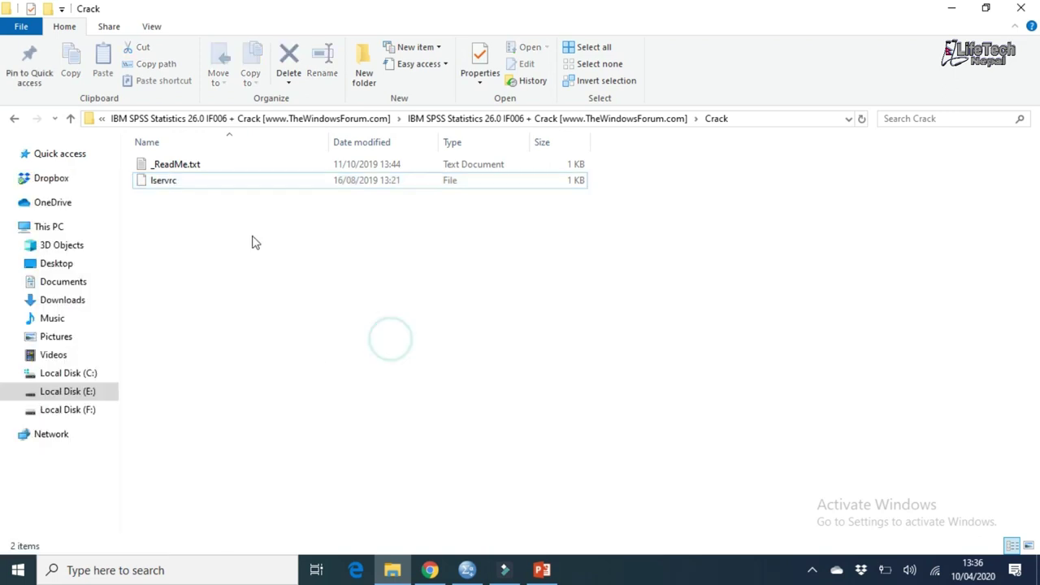
- Go back to the parent folder, select the SSCLIENT_26.0_M_W_M__ISO_VERSION.iso disc image and minimize the window
{"action": "left_click", "coordinate": [23, 126]}
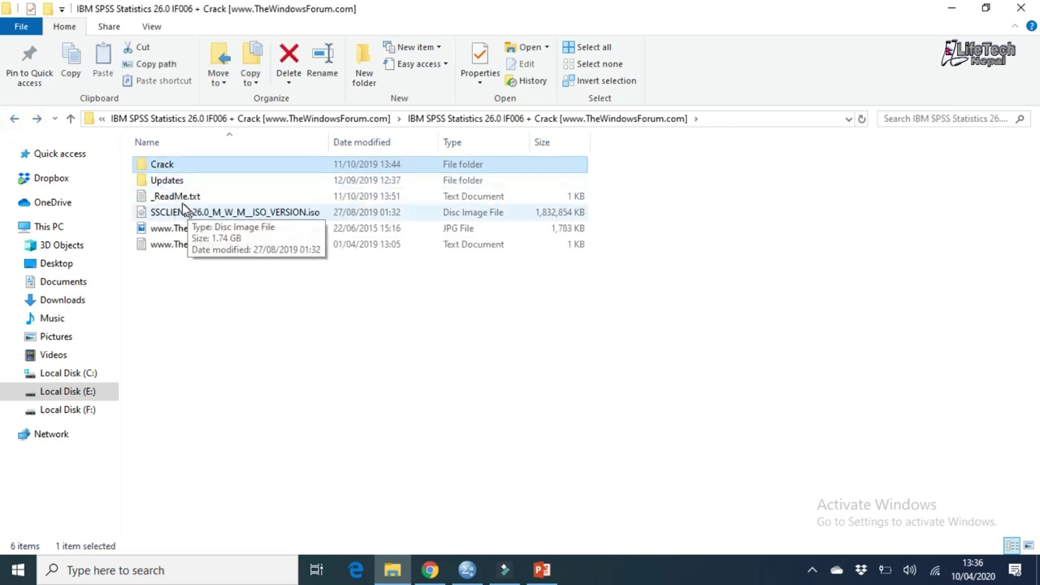
{"action": "left_click", "coordinate": [183, 215]}
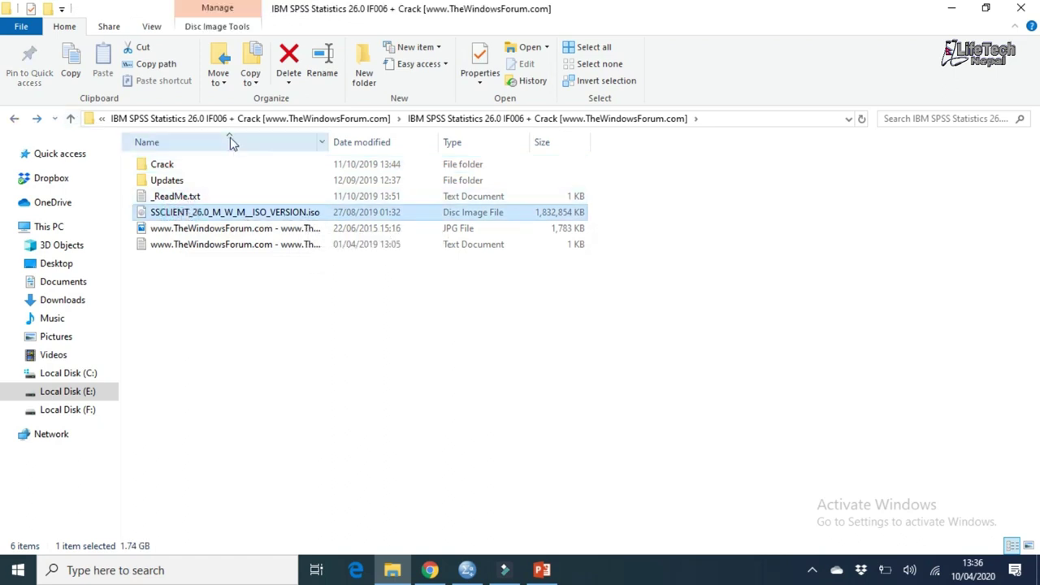
{"action": "left_click", "coordinate": [951, 9]}
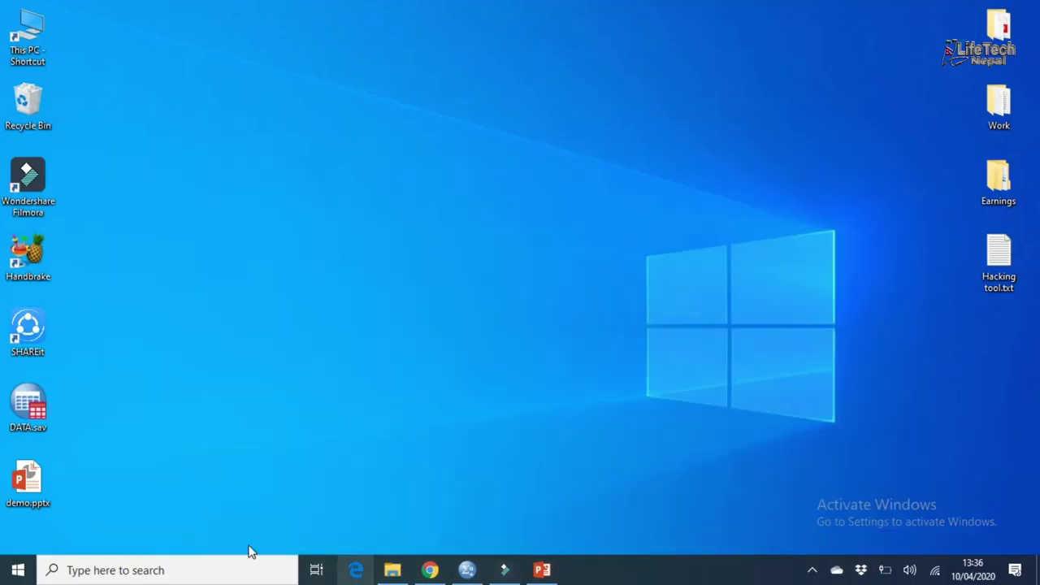
- Open This PC from the desktop in a maximized window, view its drives and minimize it
{"action": "double_click", "coordinate": [33, 52]}
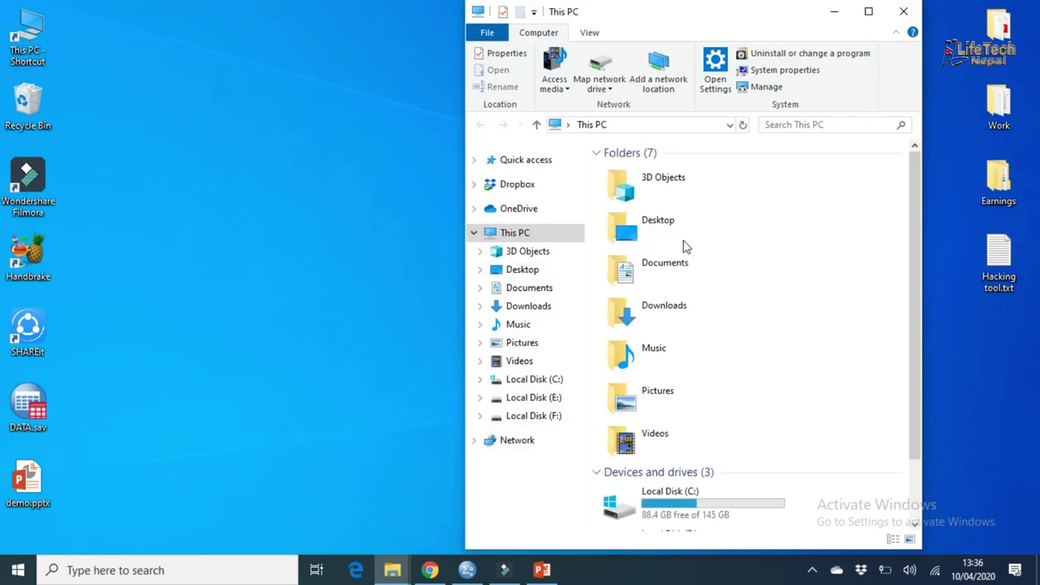
{"action": "left_click", "coordinate": [868, 13]}
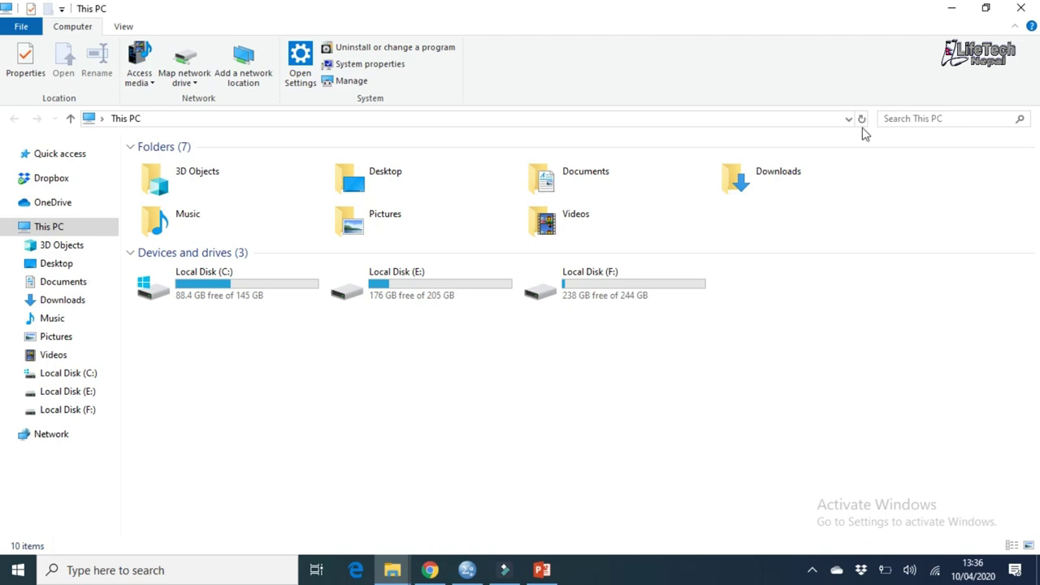
{"action": "left_click", "coordinate": [952, 8]}
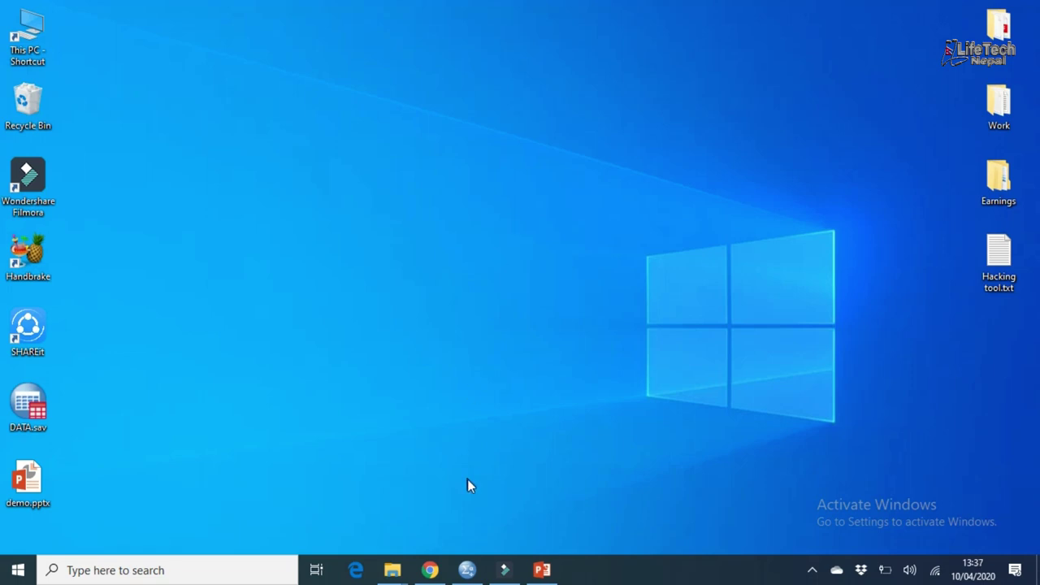
- Switch to Chrome and view the "ibm spss crack" search results
{"action": "mouse_move", "coordinate": [463, 571]}
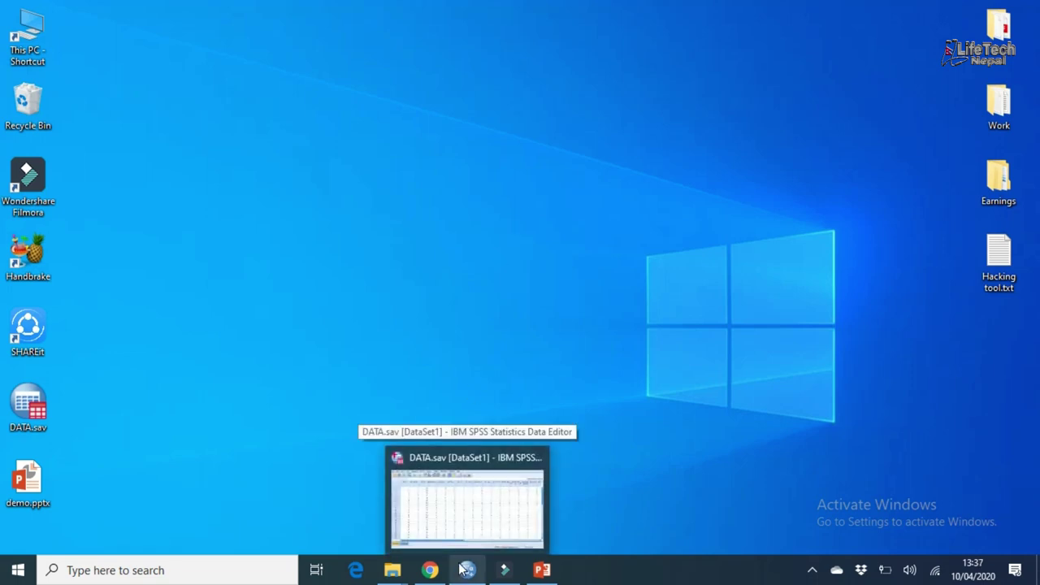
{"action": "left_click", "coordinate": [459, 528]}
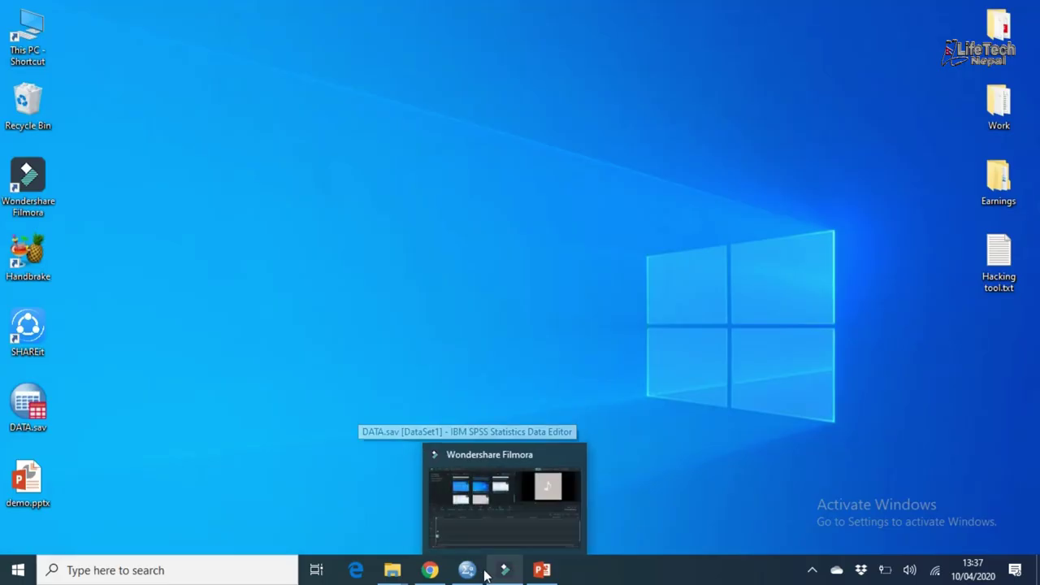
{"action": "left_click", "coordinate": [431, 570]}
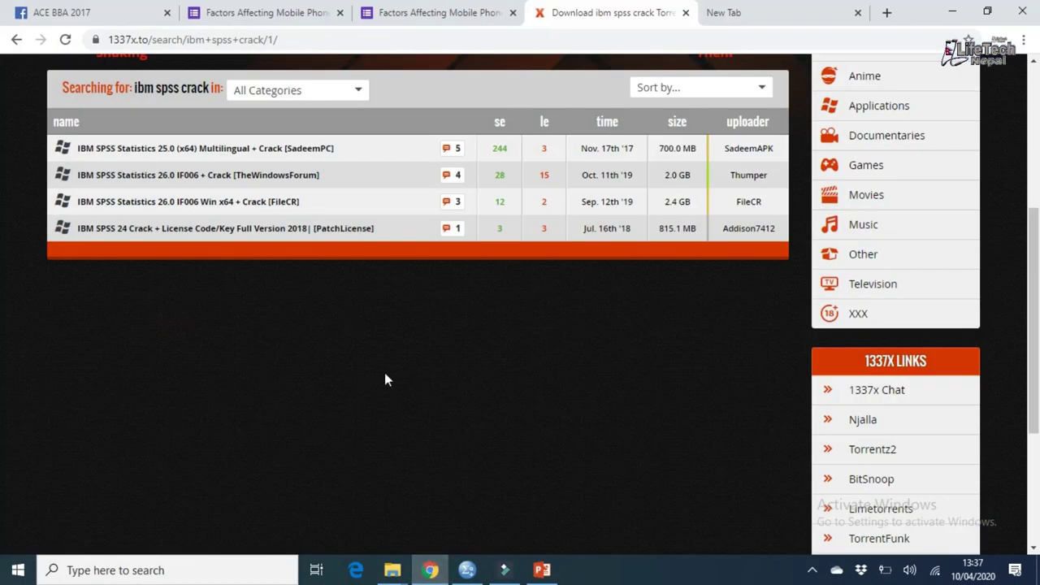
- Switch to the IBM SPSS Statistics folder in File Explorer and copy the lservrc file from its Crack subfolder
{"action": "left_click", "coordinate": [390, 571]}
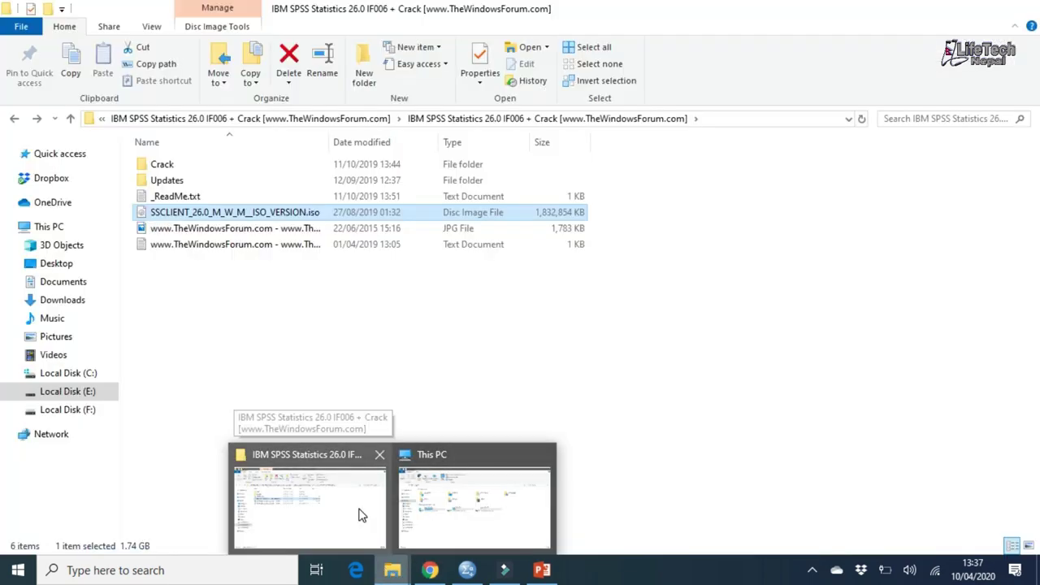
{"action": "left_click", "coordinate": [361, 514]}
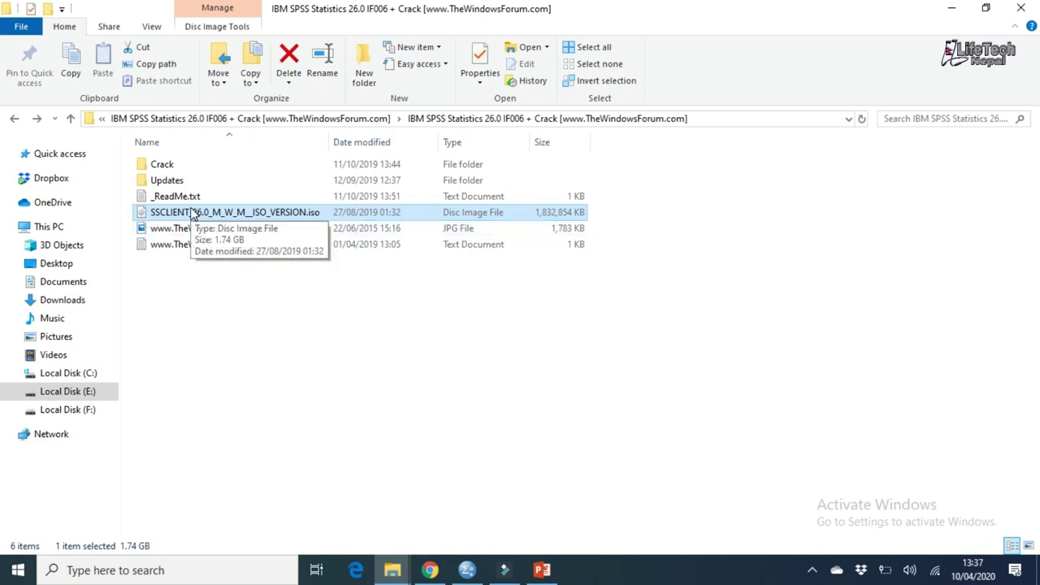
{"action": "double_click", "coordinate": [174, 166]}
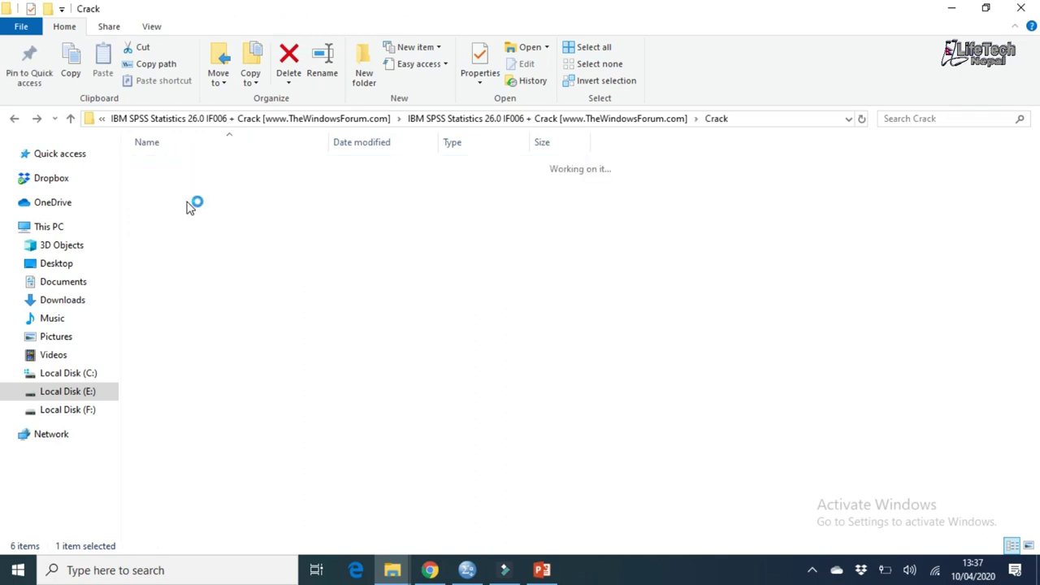
{"action": "left_click", "coordinate": [179, 182]}
{"action": "right_click", "coordinate": [179, 182]}
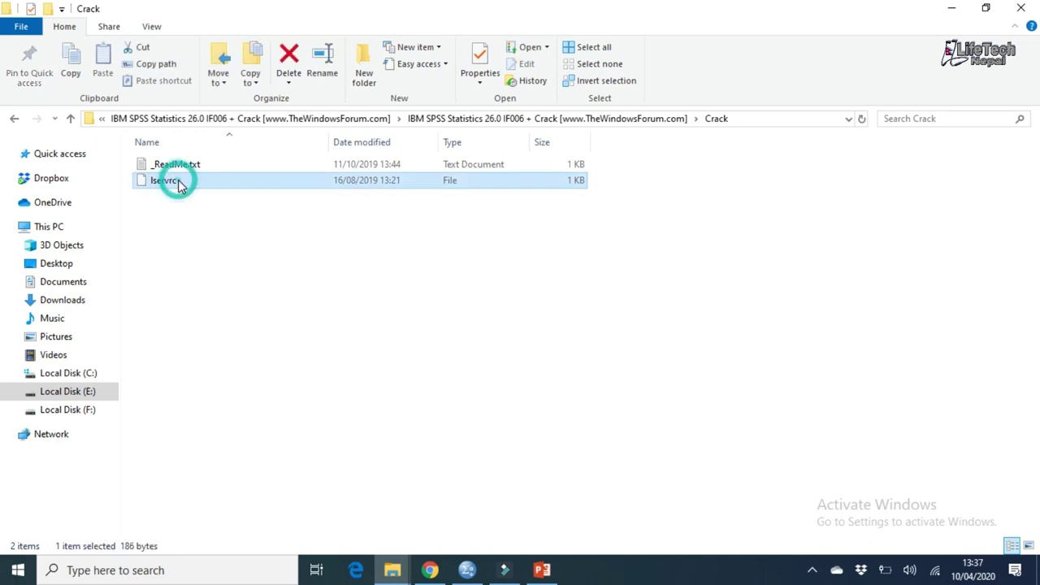
{"action": "left_click", "coordinate": [58, 464]}
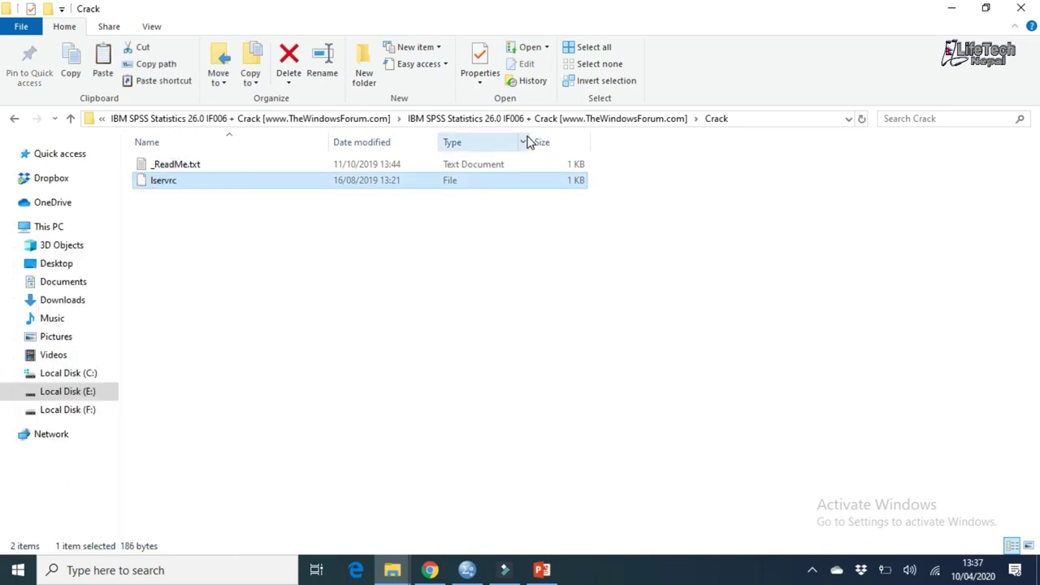
- Switch to the This PC window and open the SPSS installation folder at C:\Program Files\IBM\SPSS\Statistics\26
{"action": "left_click", "coordinate": [956, 16]}
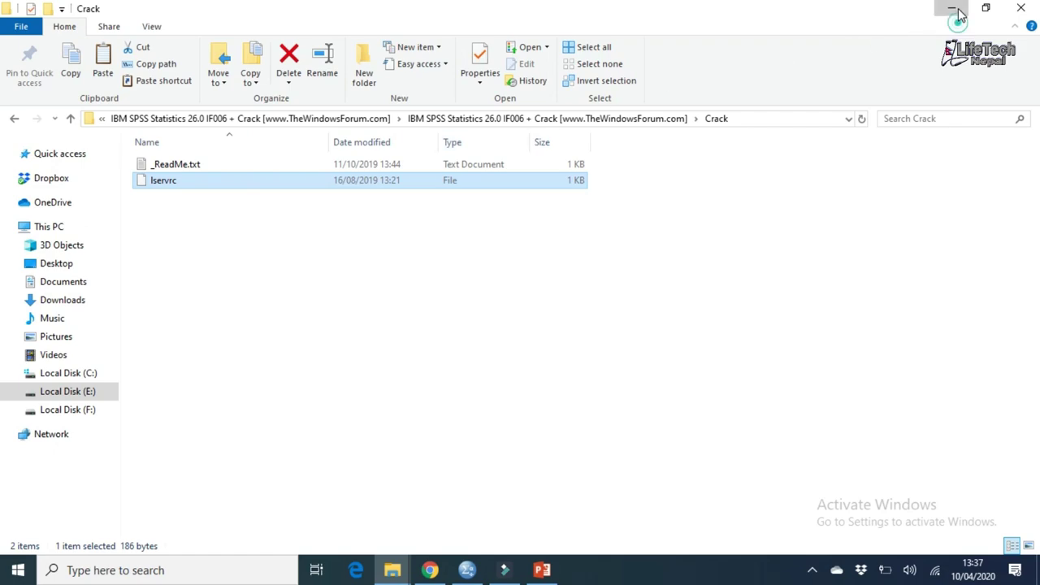
{"action": "mouse_move", "coordinate": [398, 562]}
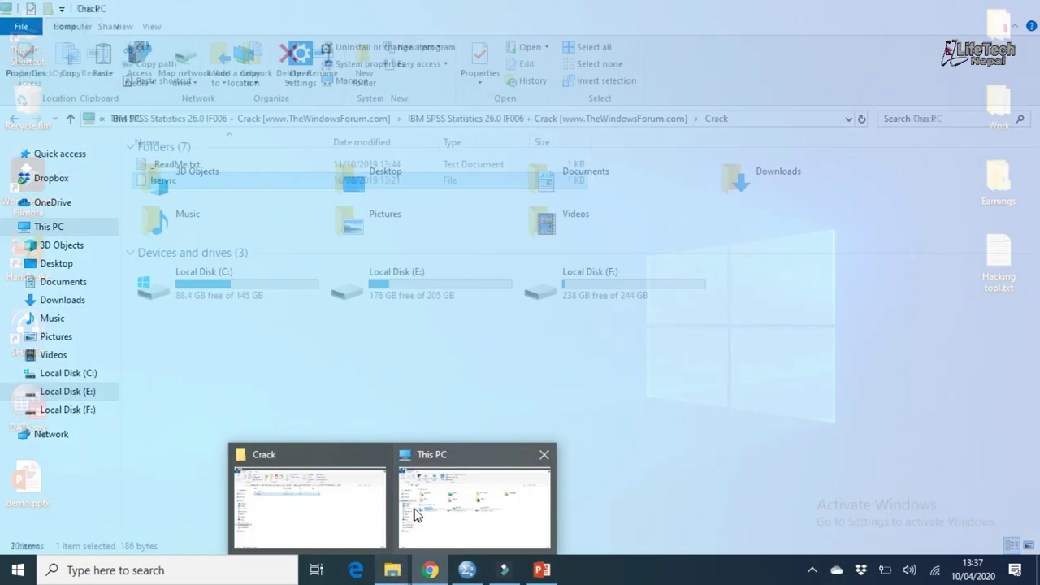
{"action": "left_click", "coordinate": [406, 499]}
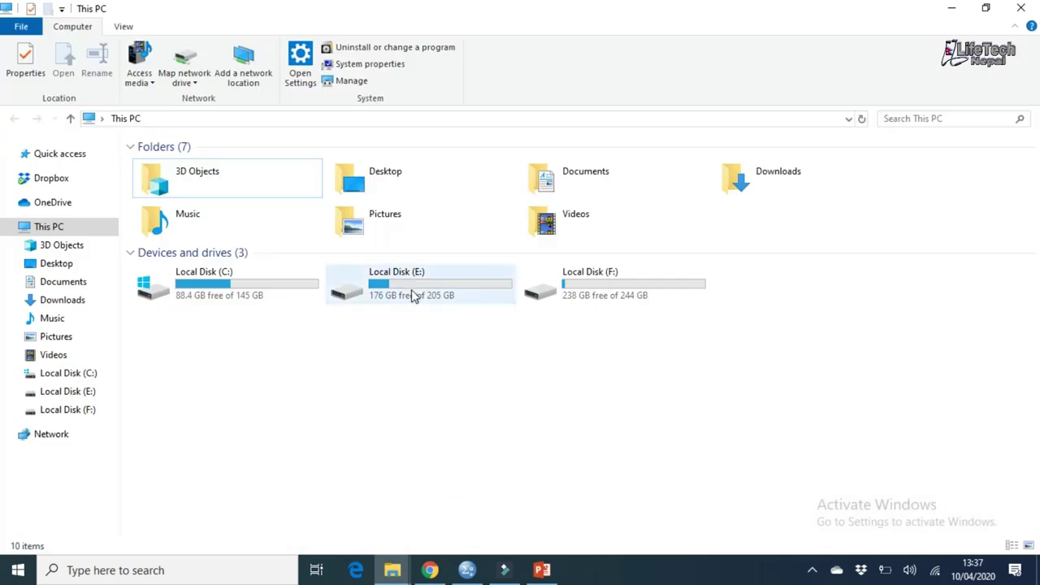
{"action": "double_click", "coordinate": [271, 304]}
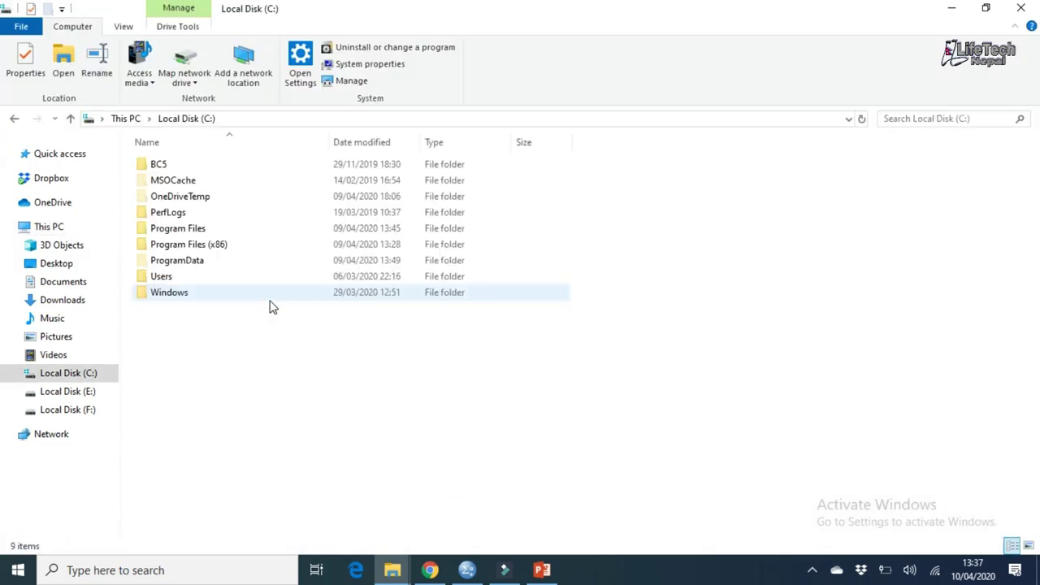
{"action": "left_click", "coordinate": [211, 230]}
{"action": "double_click", "coordinate": [211, 232]}
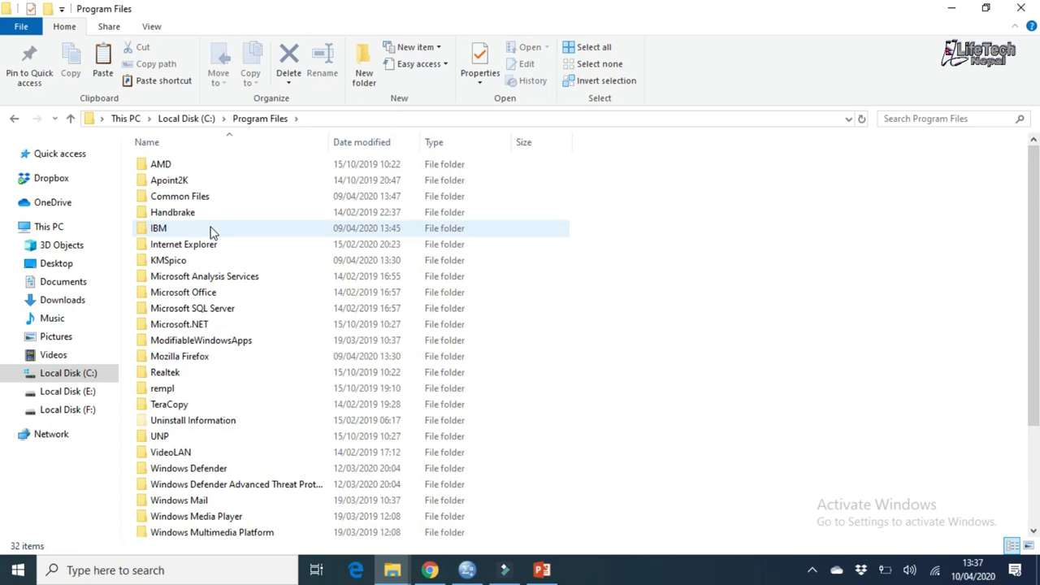
{"action": "double_click", "coordinate": [160, 231]}
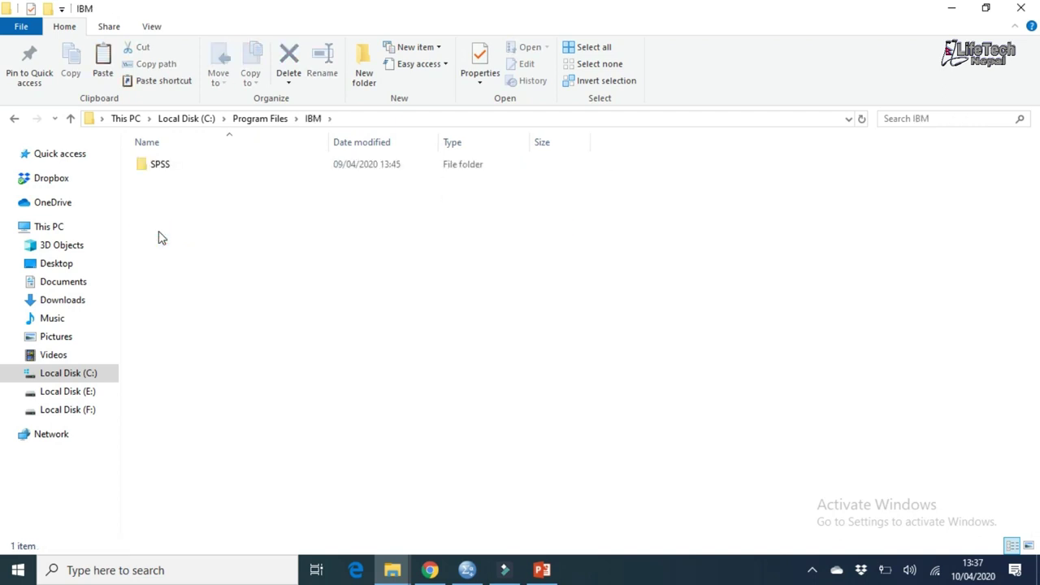
{"action": "double_click", "coordinate": [165, 170]}
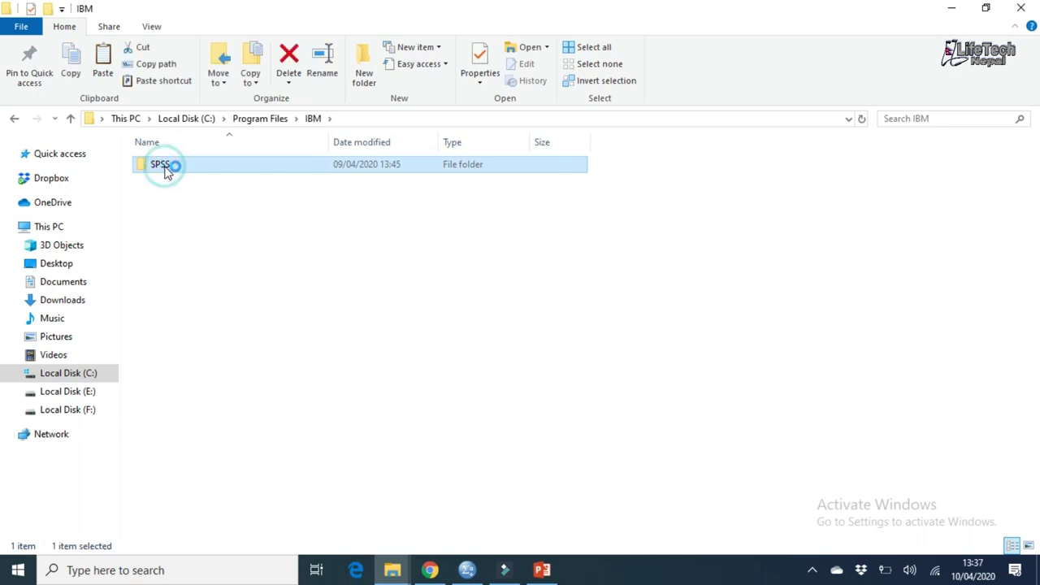
{"action": "double_click", "coordinate": [166, 166]}
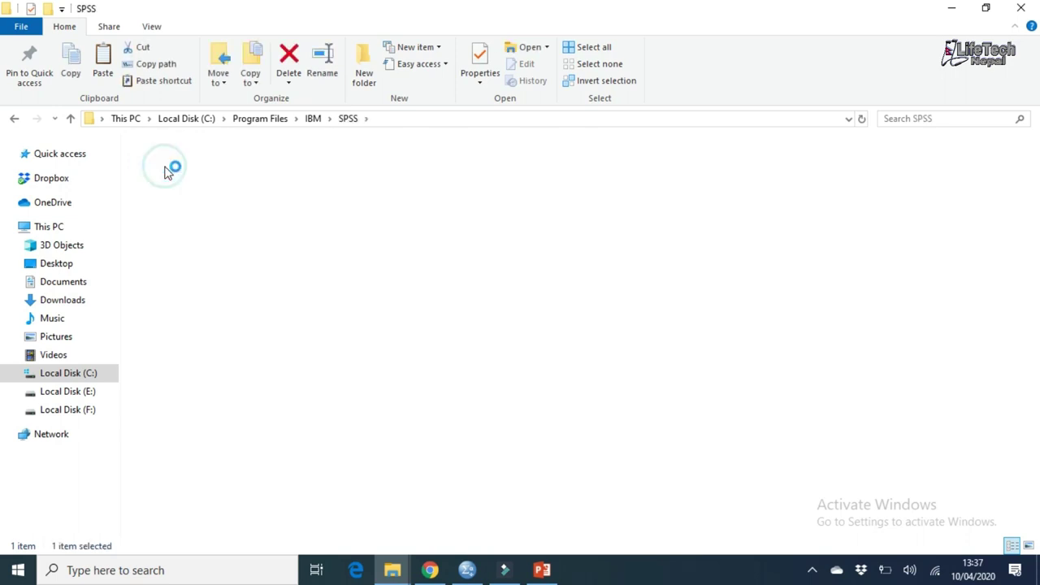
{"action": "double_click", "coordinate": [167, 170]}
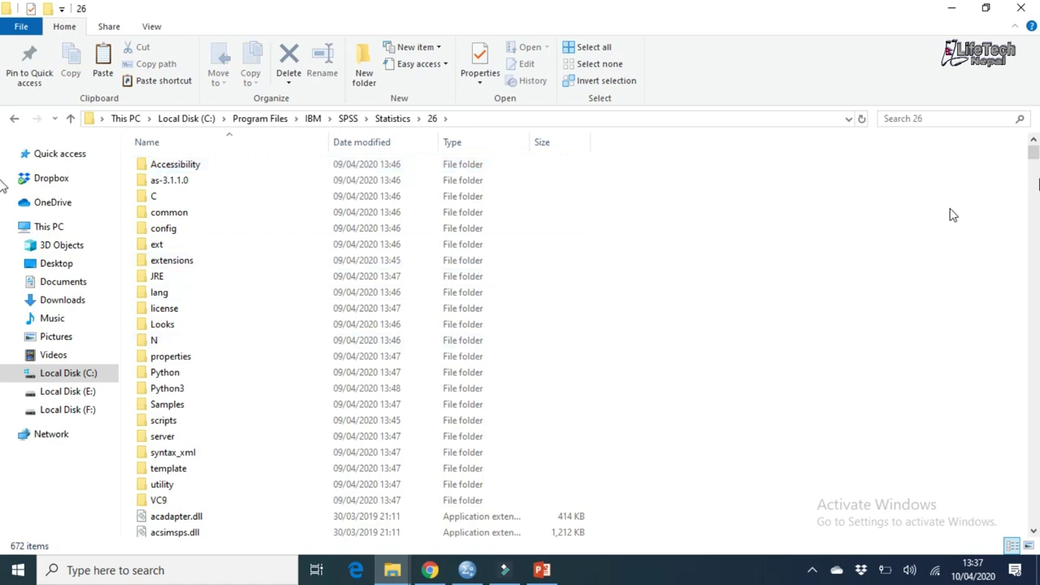
- Show the Paste option in the Statistics 26 installation folder and dismiss it without pasting
{"action": "left_click_drag", "start_coordinate": [1030, 260], "coordinate": [1030, 515]}
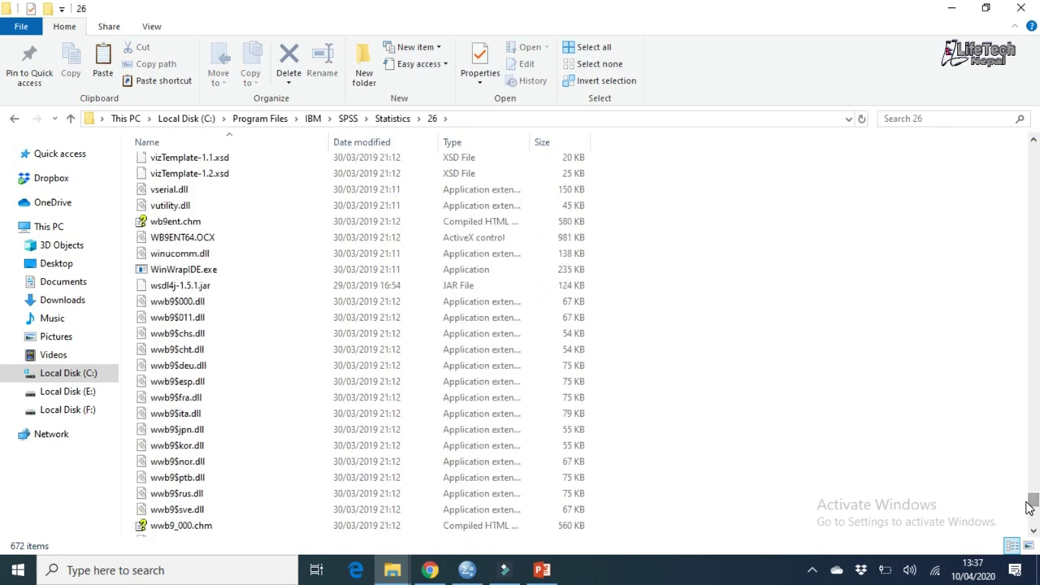
{"action": "right_click", "coordinate": [712, 213]}
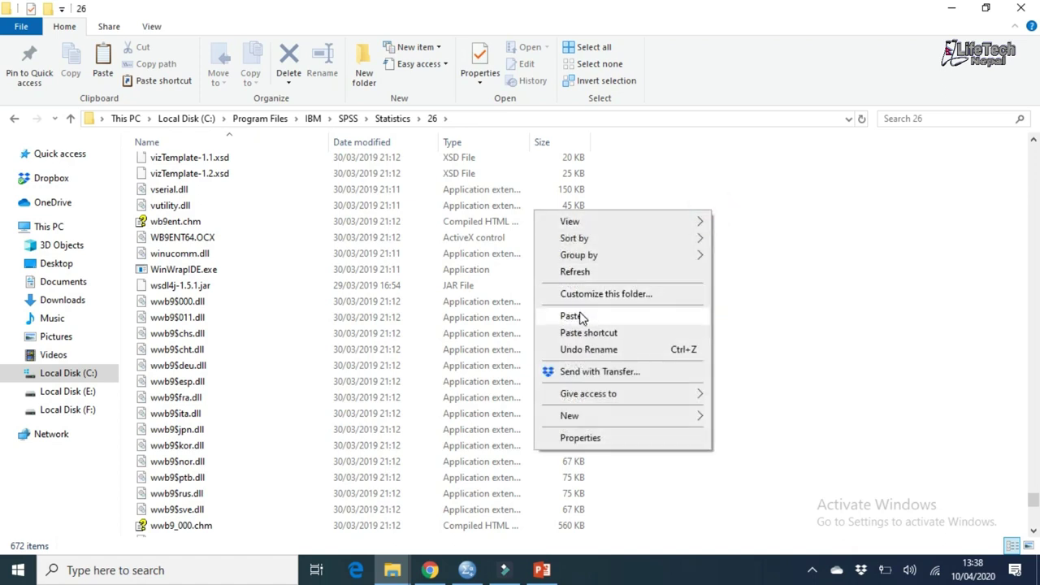
{"action": "left_click", "coordinate": [764, 307]}
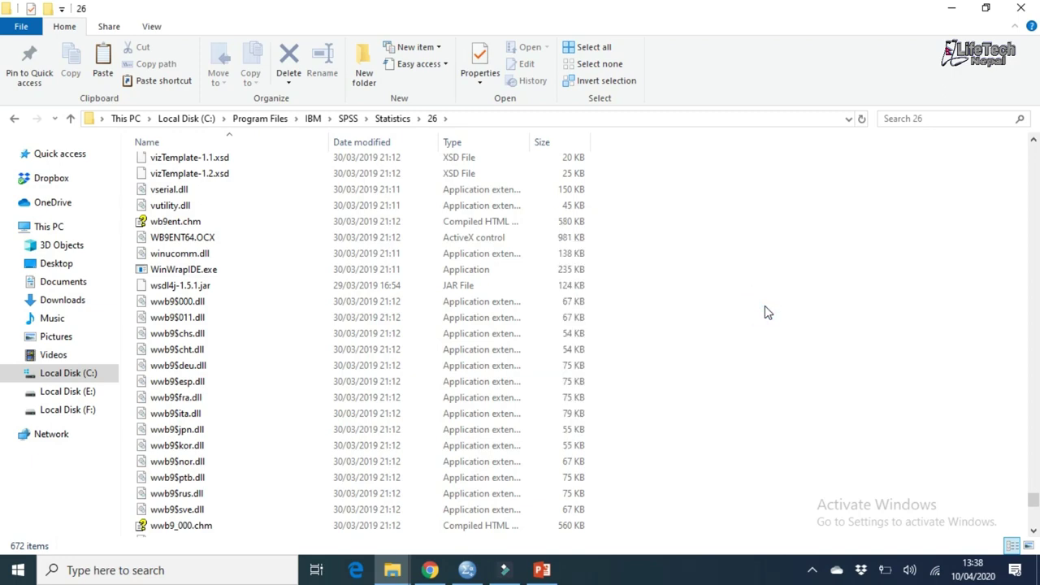
- Close the Statistics 26 folder window and the ibm spss crack search page, and show the ACE BBA 2017 group page
{"action": "left_click_drag", "start_coordinate": [1035, 501], "coordinate": [1022, 53]}
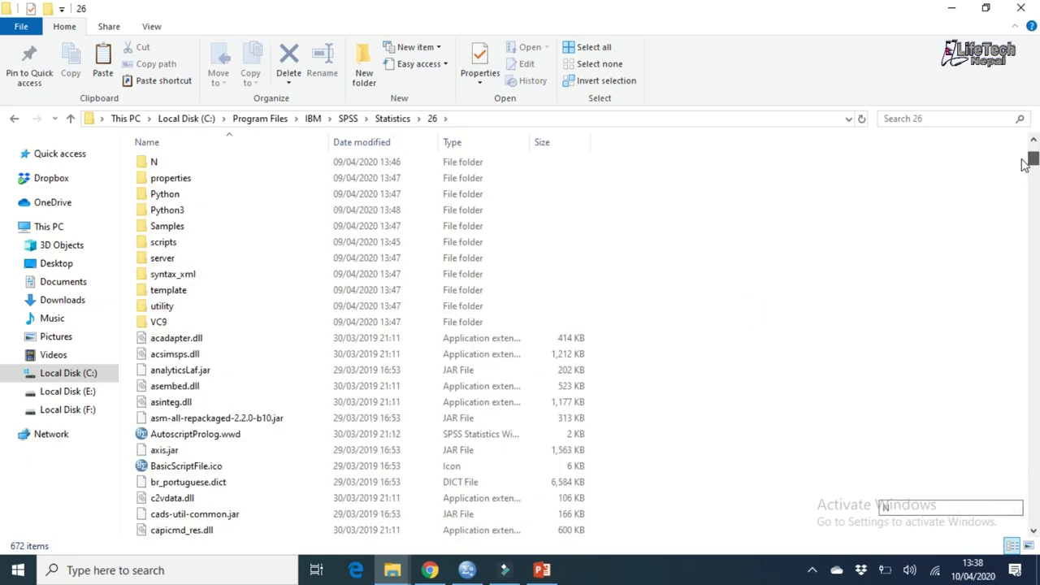
{"action": "left_click", "coordinate": [1020, 10]}
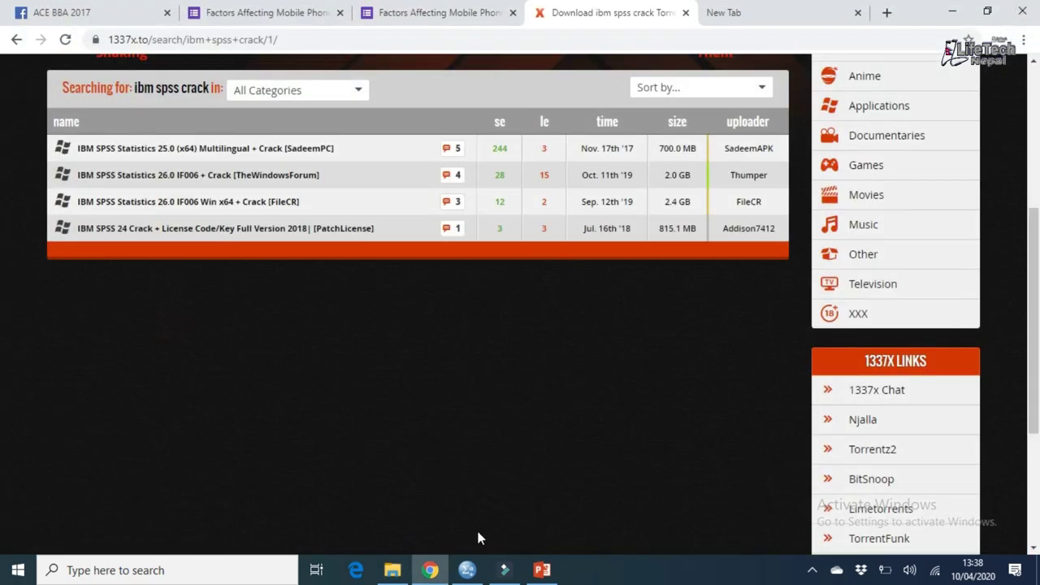
{"action": "left_click", "coordinate": [685, 13]}
{"action": "left_click", "coordinate": [104, 12]}
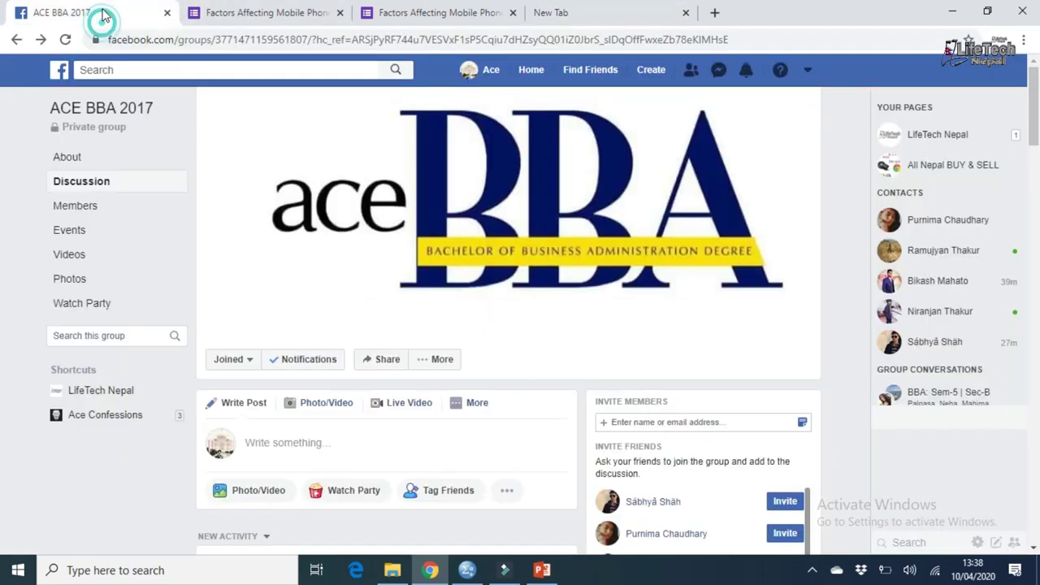
- Switch to PowerPoint and go through the first two items of the "What are we going to learn ??" slide
{"action": "left_click", "coordinate": [541, 569]}
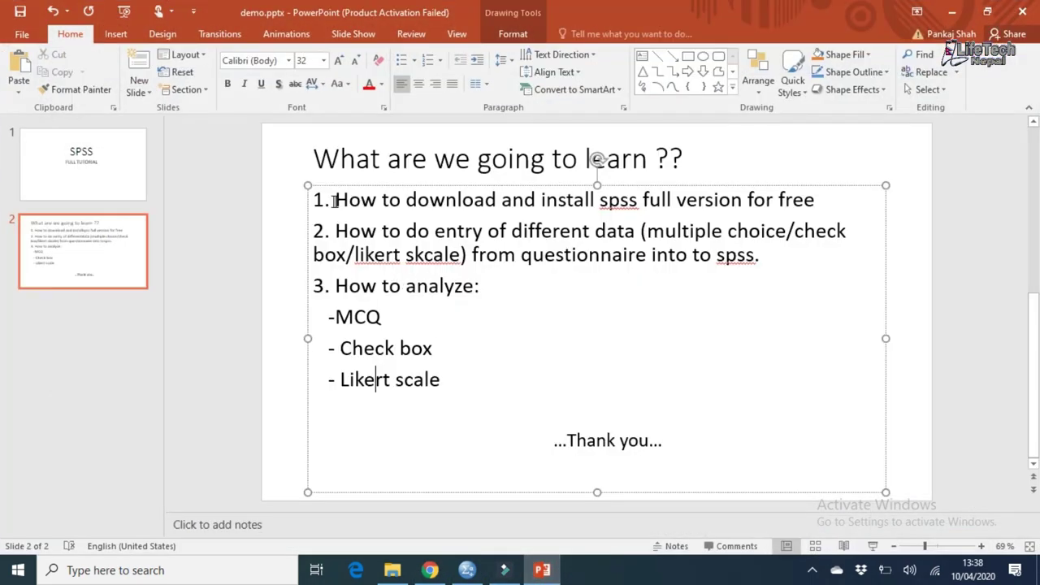
{"action": "left_click_drag", "start_coordinate": [325, 199], "coordinate": [849, 234]}
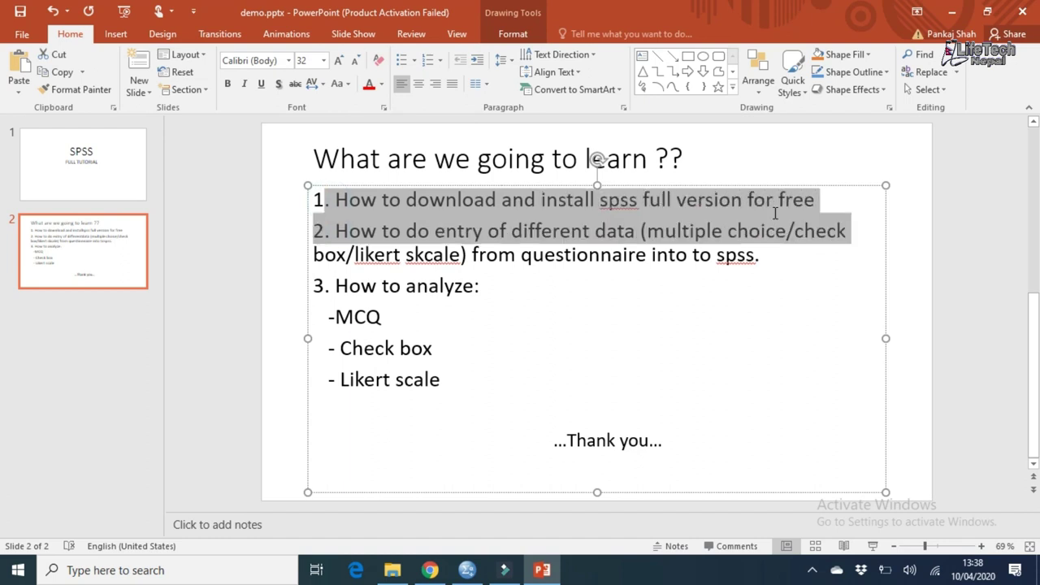
{"action": "left_click", "coordinate": [411, 222]}
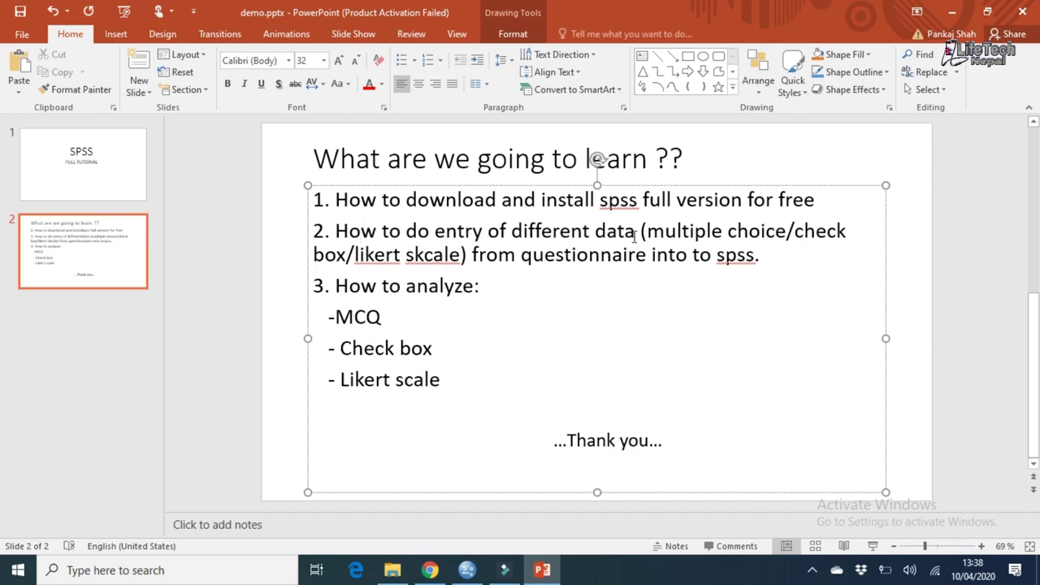
{"action": "left_click", "coordinate": [817, 233]}
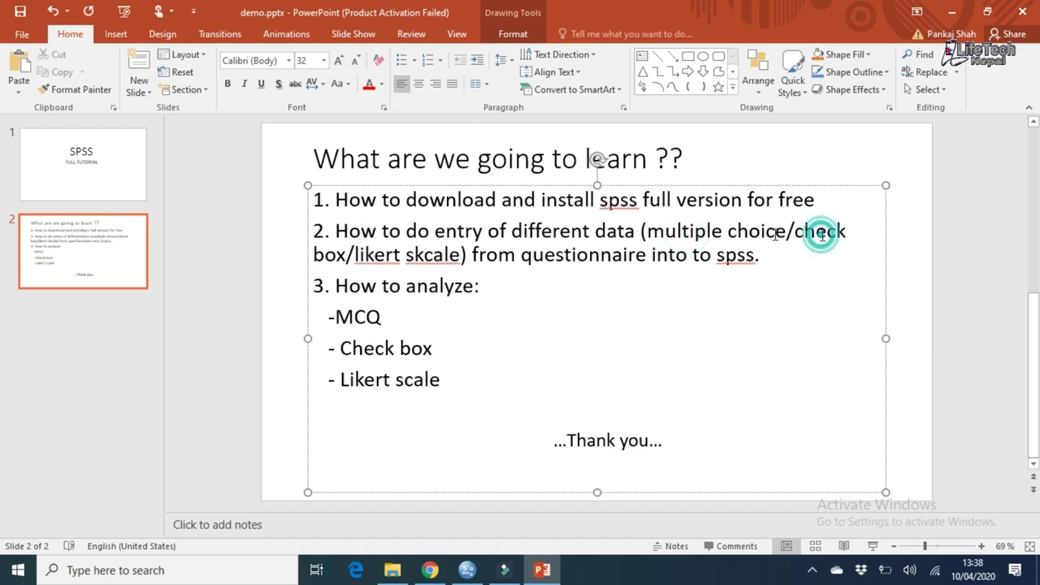
{"action": "left_click", "coordinate": [411, 266]}
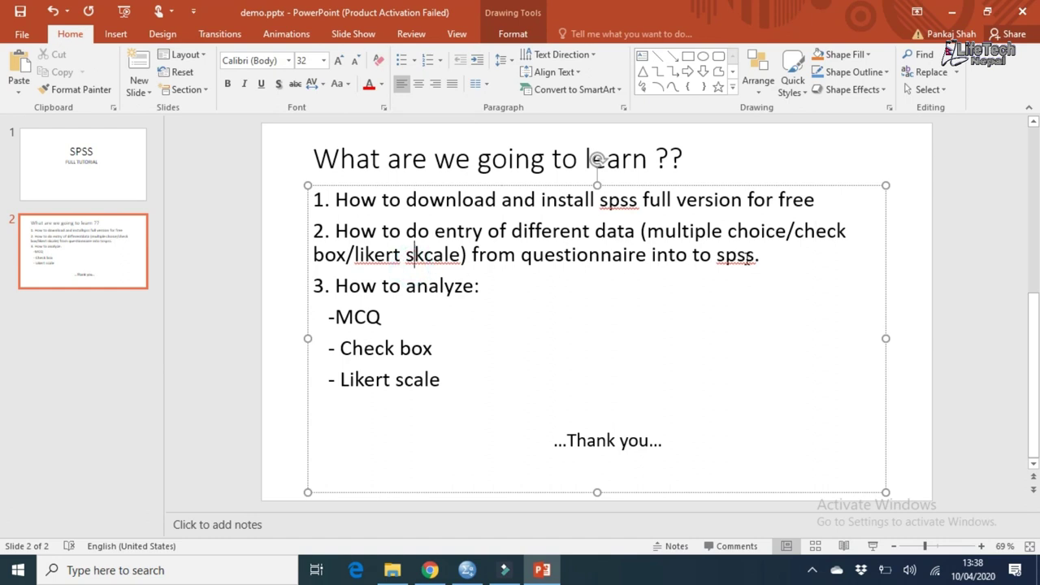
- Switch to Chrome and open the "Factors Affecting Mobile Phone Purchase And It's Usage 1" Google Form in the form editor
{"action": "left_click", "coordinate": [428, 571]}
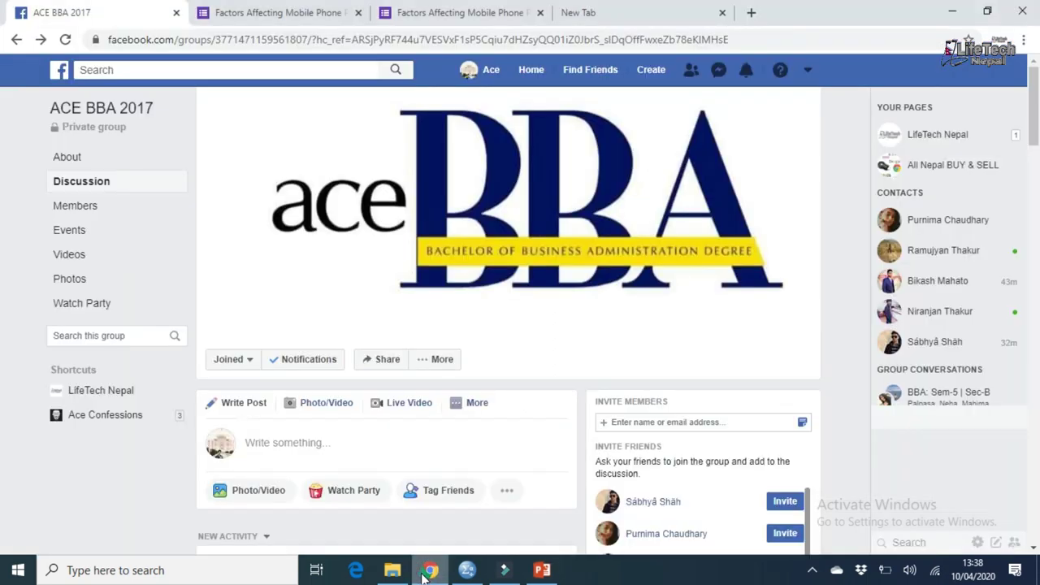
{"action": "left_click", "coordinate": [258, 12]}
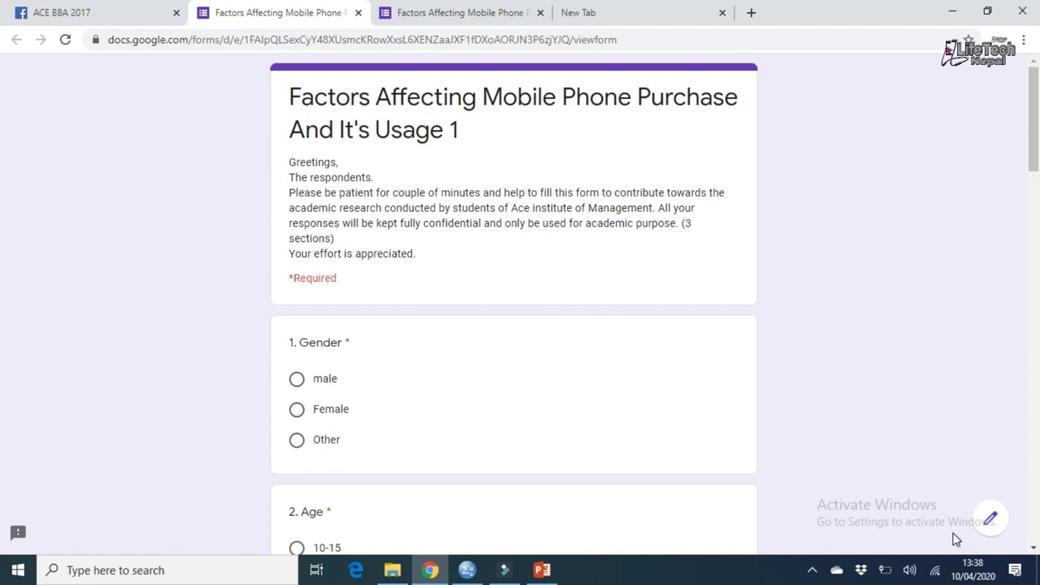
{"action": "left_click", "coordinate": [989, 519]}
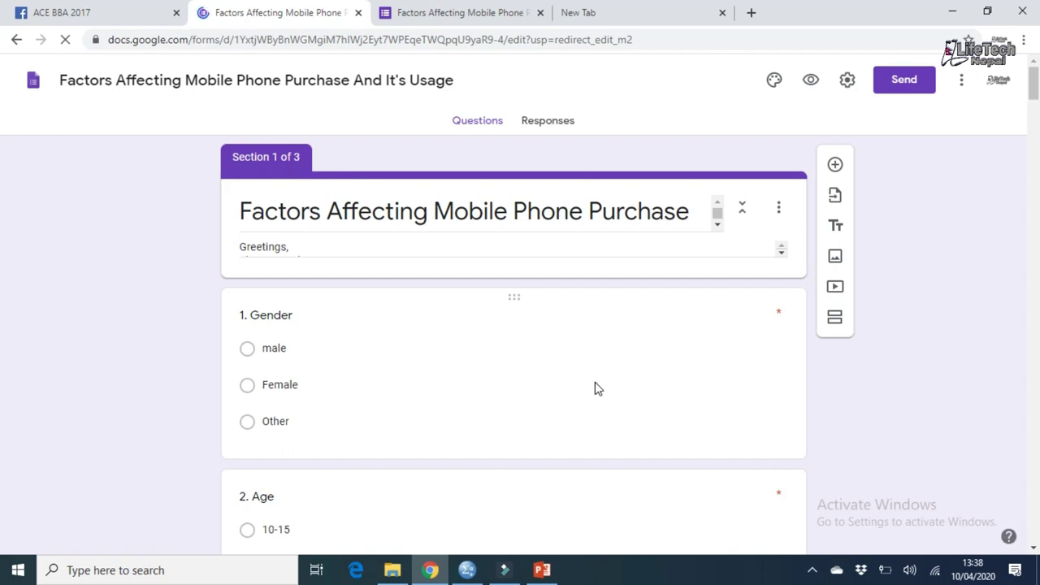
{"action": "left_click", "coordinate": [16, 39]}
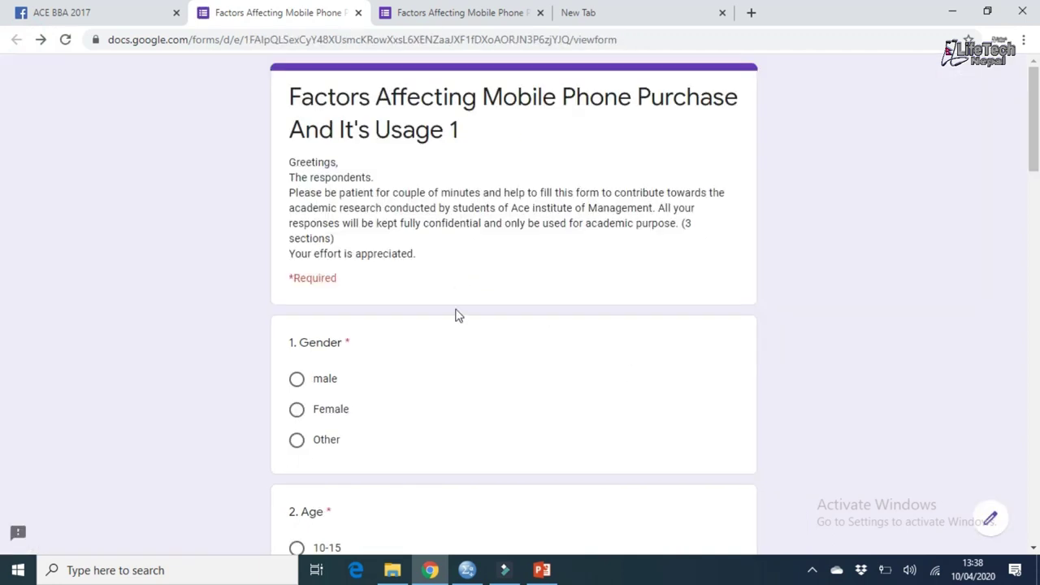
{"action": "left_click", "coordinate": [995, 521]}
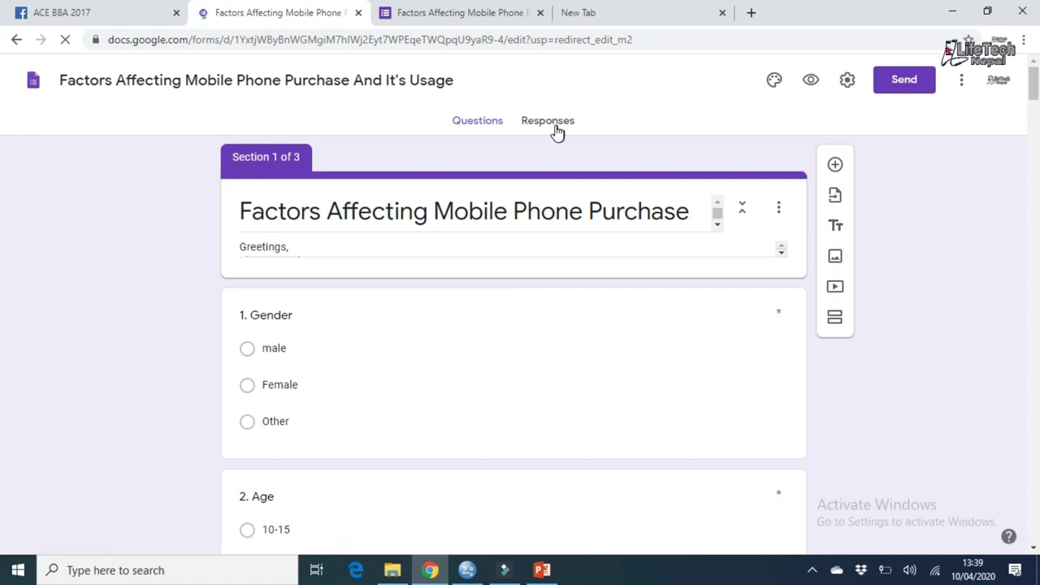
- Look through the questions of the mobile phone usage form and open its responses
{"action": "left_click_drag", "start_coordinate": [1033, 87], "coordinate": [1026, 124]}
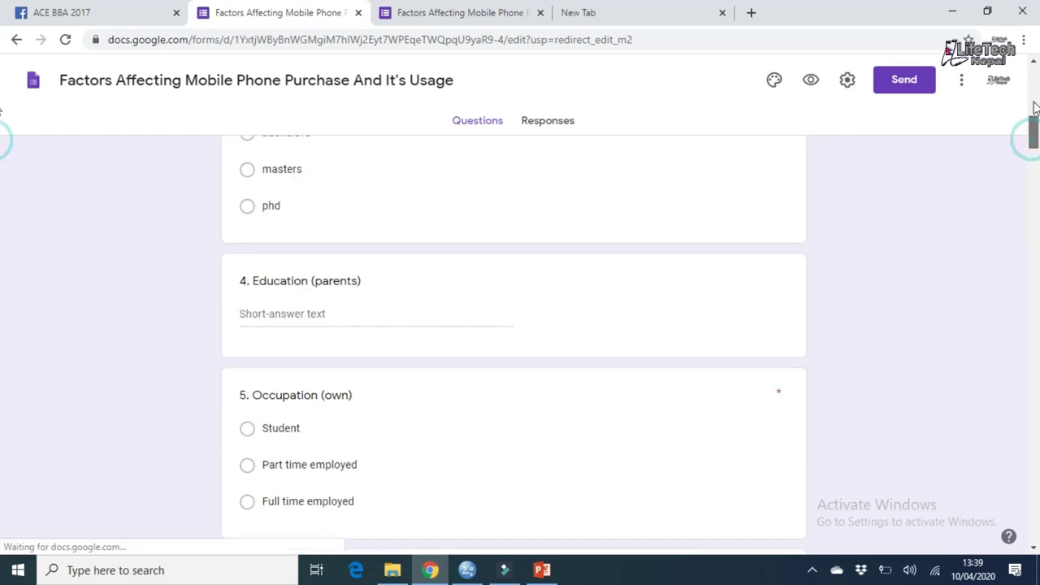
{"action": "left_click_drag", "start_coordinate": [1033, 126], "coordinate": [1033, 104]}
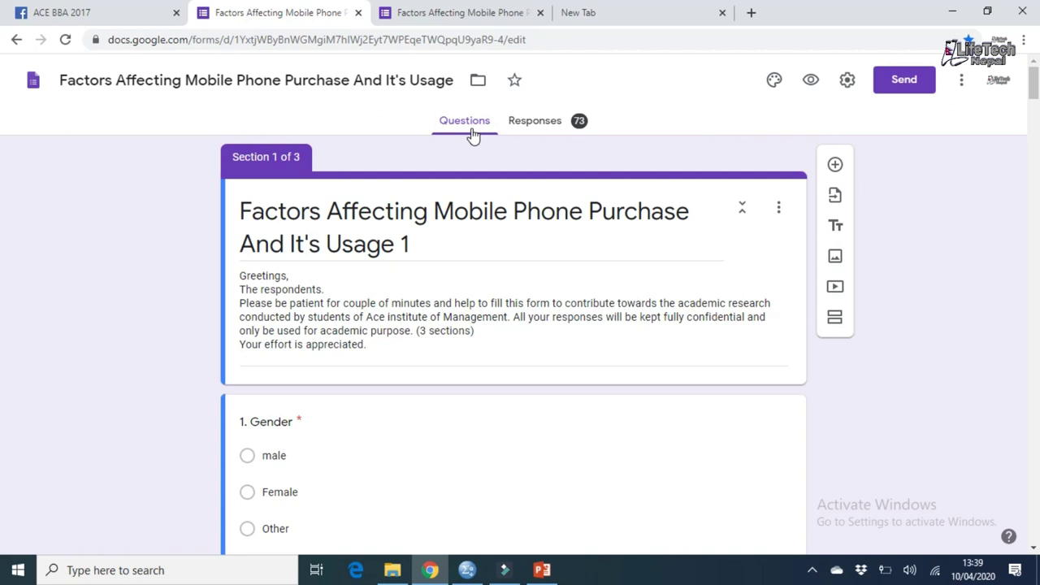
{"action": "left_click", "coordinate": [552, 128]}
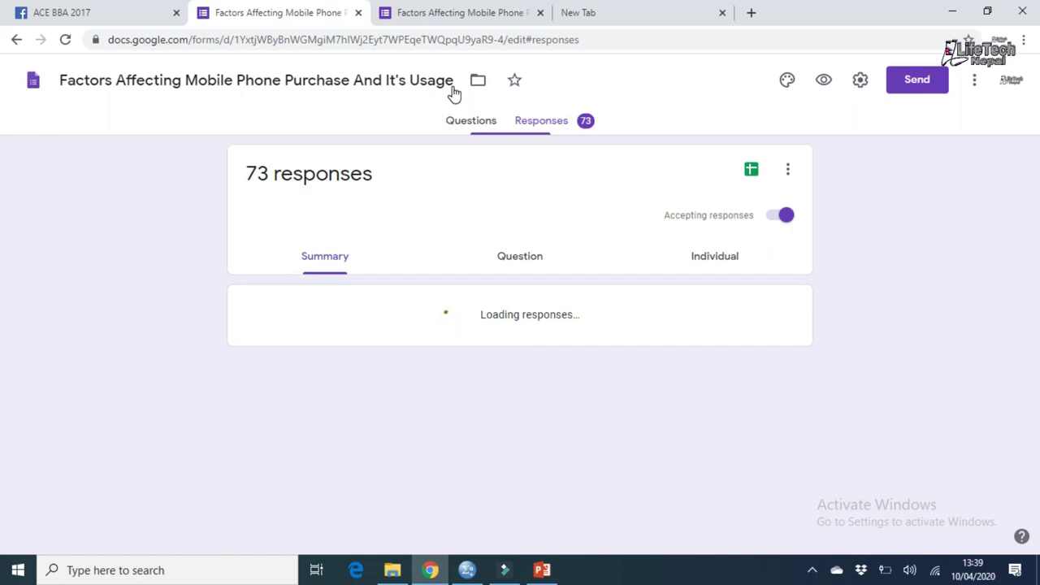
- View the "Factors Affecting Mobile Phone Purchase Intention" form, and minimize Chrome and PowerPoint to show the desktop
{"action": "left_click", "coordinate": [460, 14]}
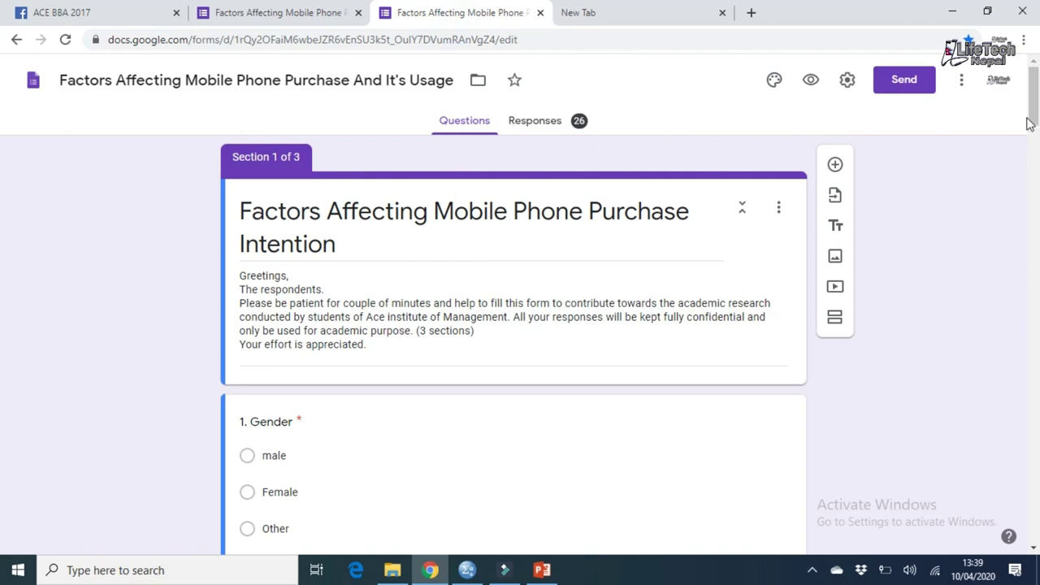
{"action": "mouse_move", "coordinate": [1030, 96]}
{"action": "left_mouse_down"}
{"action": "mouse_move", "coordinate": [1030, 487]}
{"action": "mouse_move", "coordinate": [1028, 111]}
{"action": "left_mouse_up"}
{"action": "left_click", "coordinate": [947, 16]}
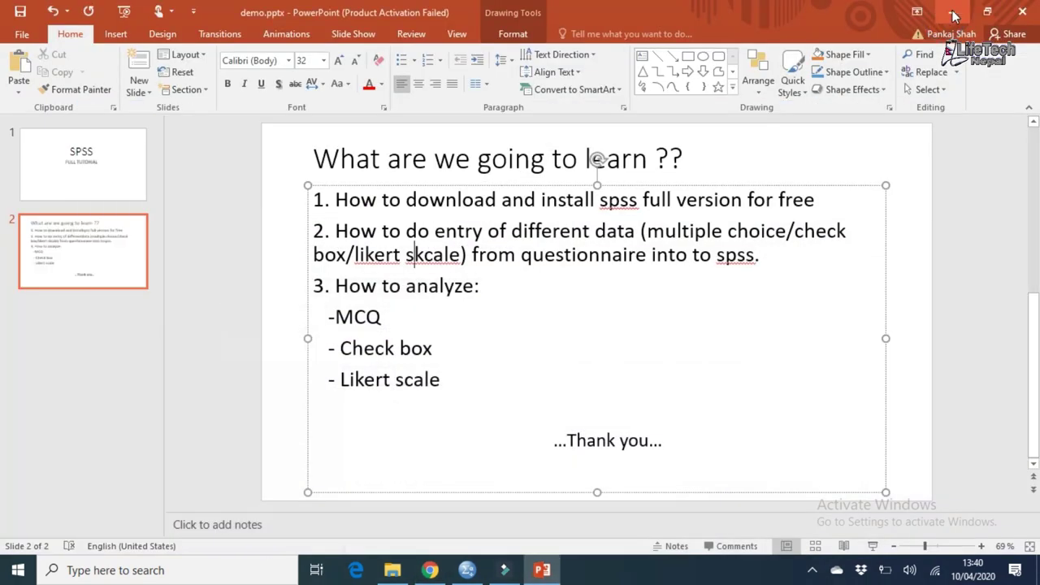
{"action": "left_click", "coordinate": [950, 16]}
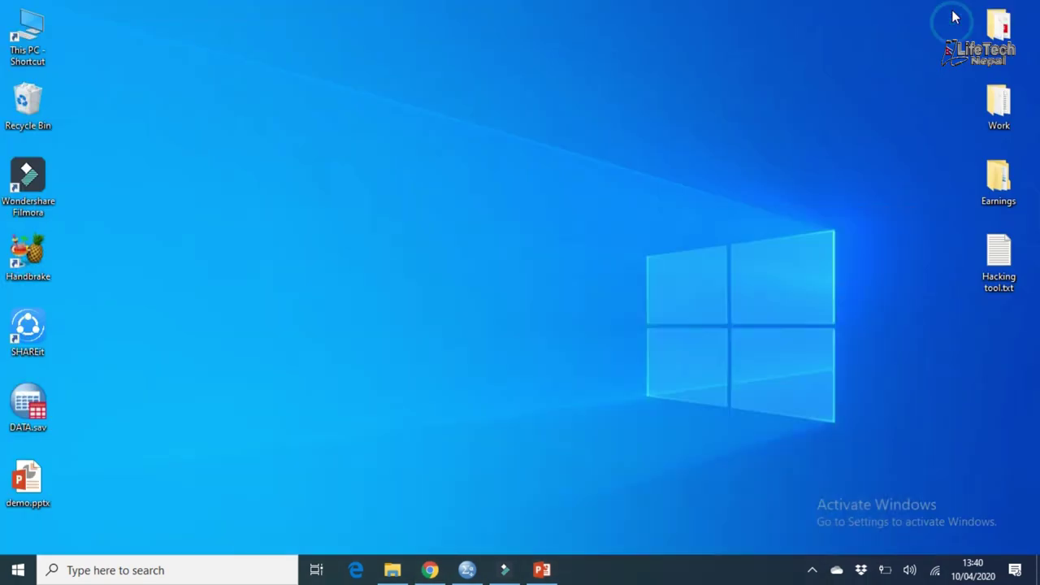
- Locate IBM SPSS Statistics 26 among the recently added apps and switch to the open DATA.sav data editor in SPSS
{"action": "left_click", "coordinate": [28, 561]}
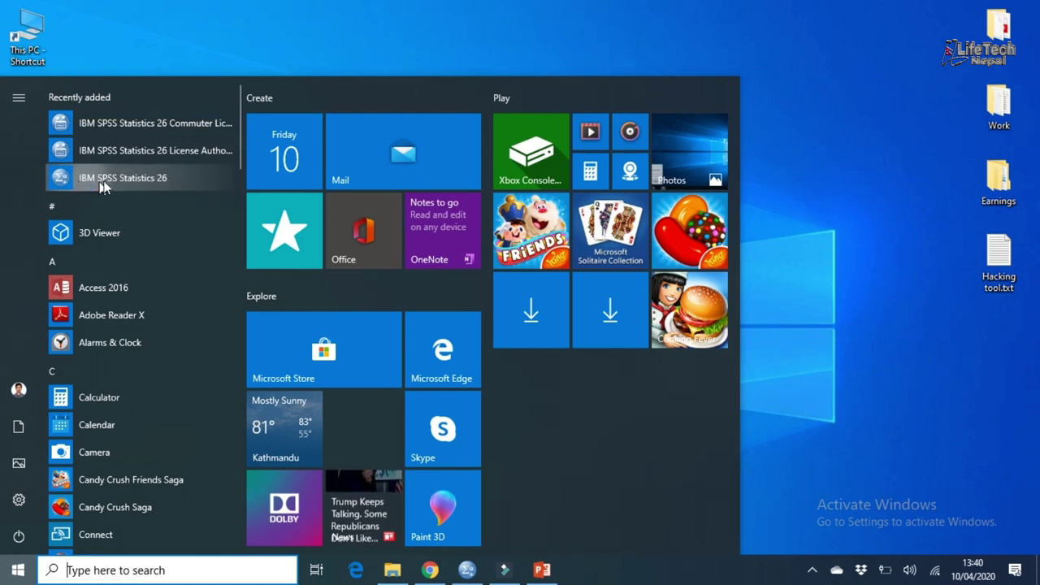
{"action": "left_click", "coordinate": [165, 182]}
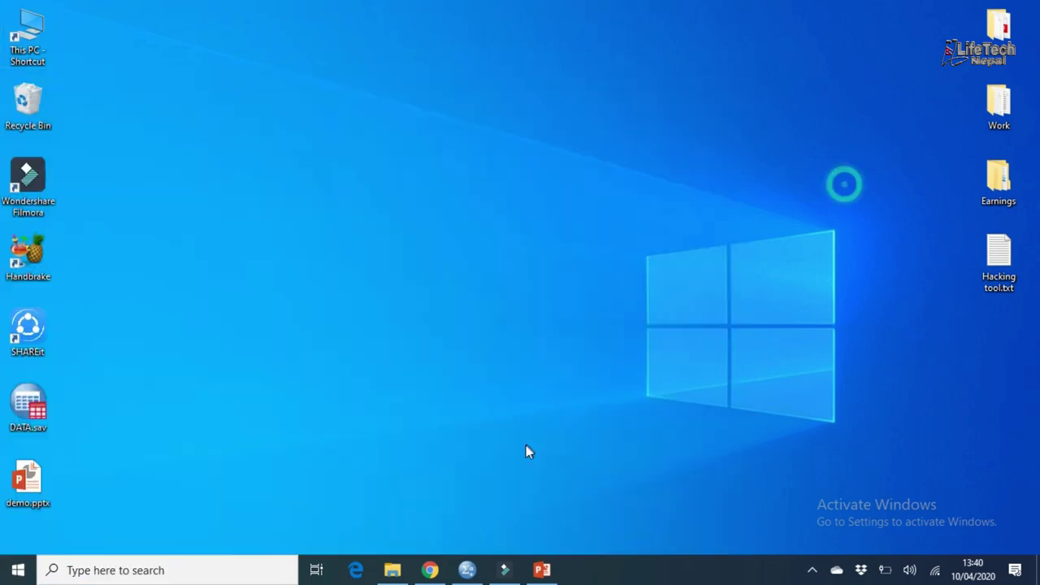
{"action": "left_click", "coordinate": [467, 569]}
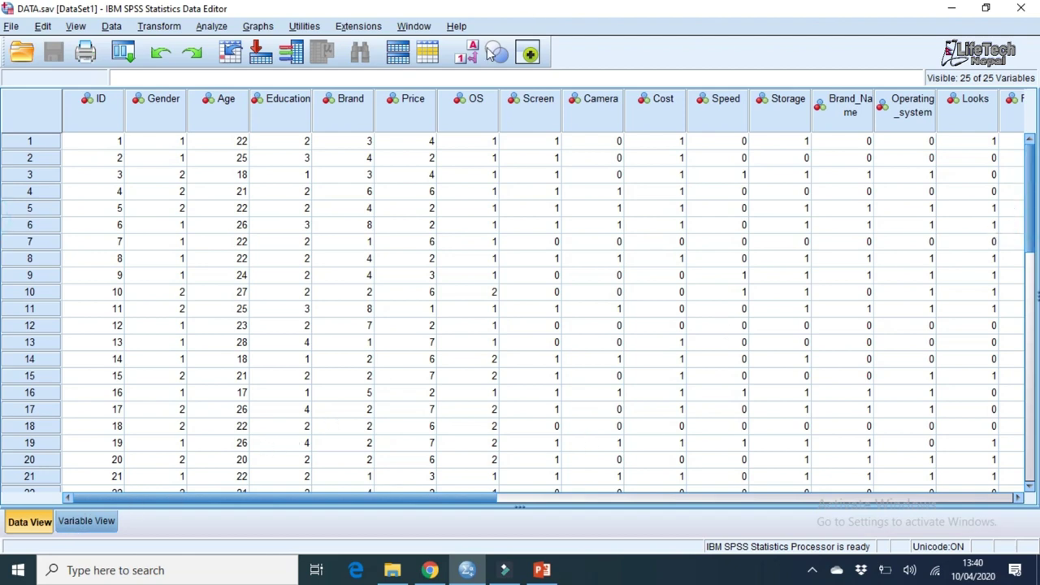
- Display value labels instead of numeric codes in the data view and walk through row 26's cells from Gender to Cost
{"action": "left_click", "coordinate": [463, 61]}
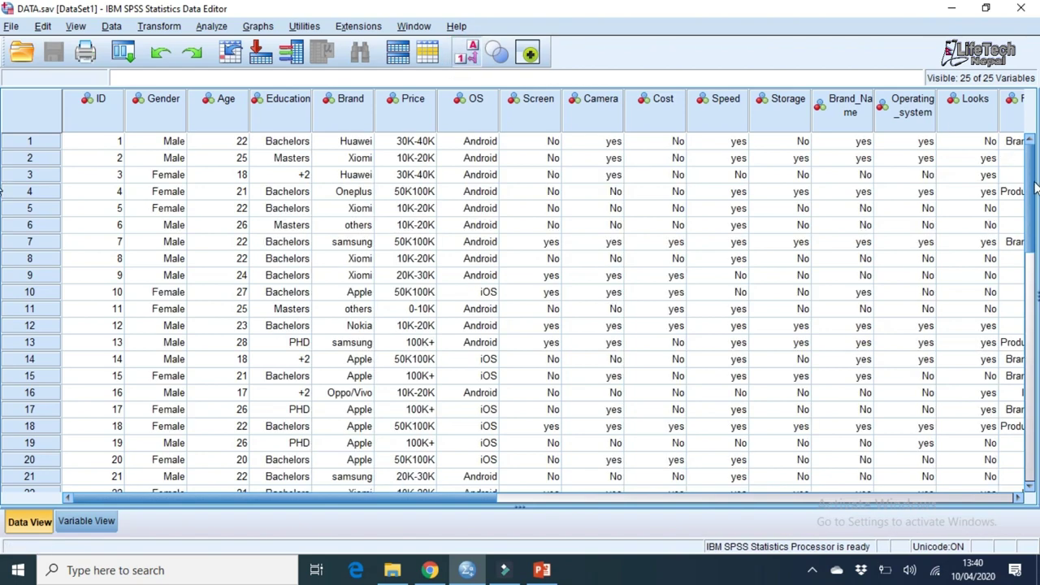
{"action": "left_click_drag", "start_coordinate": [1032, 183], "coordinate": [1032, 274]}
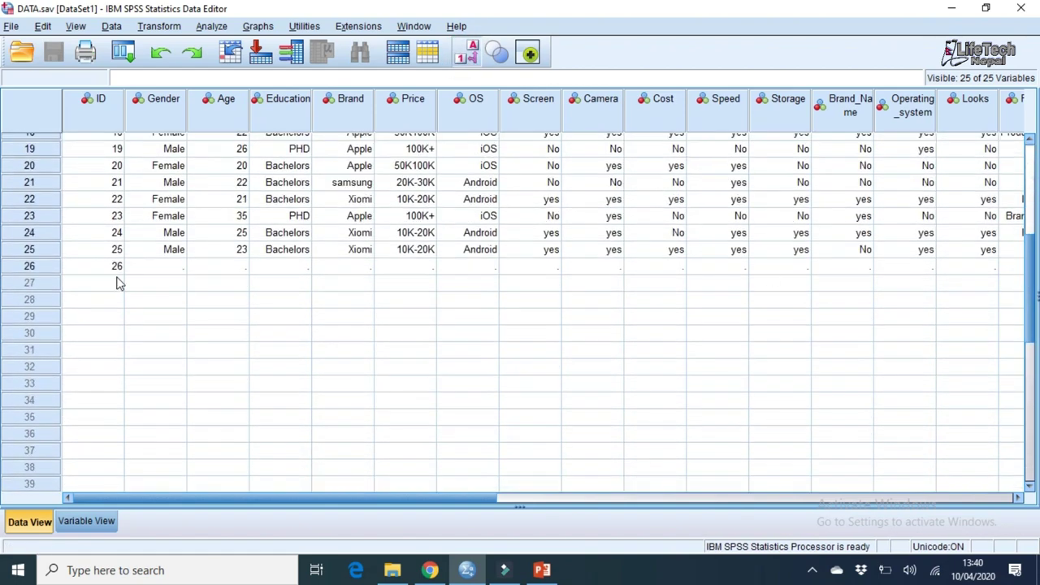
{"action": "left_click", "coordinate": [150, 268]}
{"action": "left_click", "coordinate": [214, 268]}
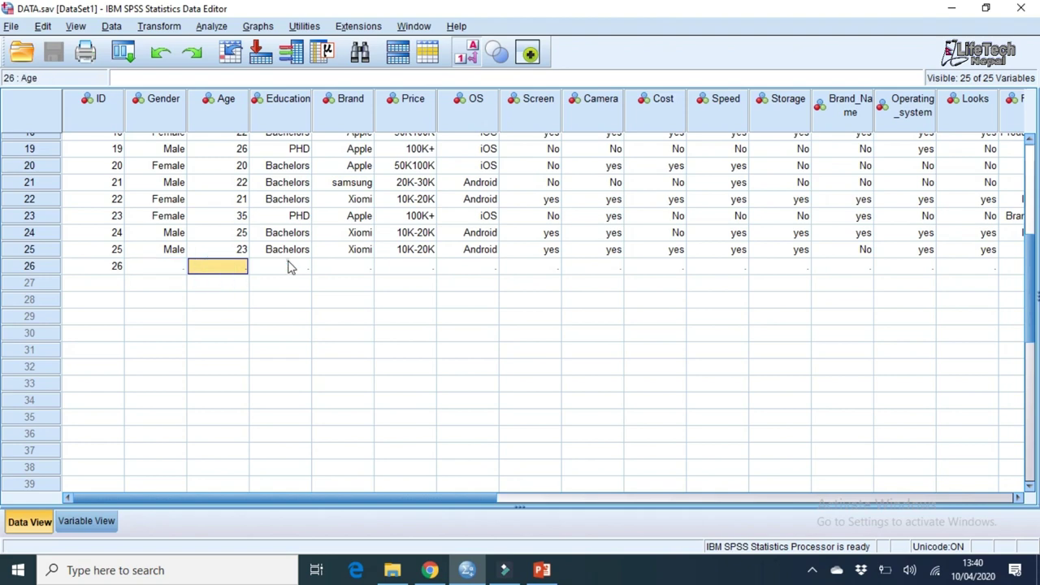
{"action": "left_click", "coordinate": [284, 268]}
{"action": "left_click", "coordinate": [349, 269]}
{"action": "left_click", "coordinate": [419, 268]}
{"action": "left_click", "coordinate": [462, 267]}
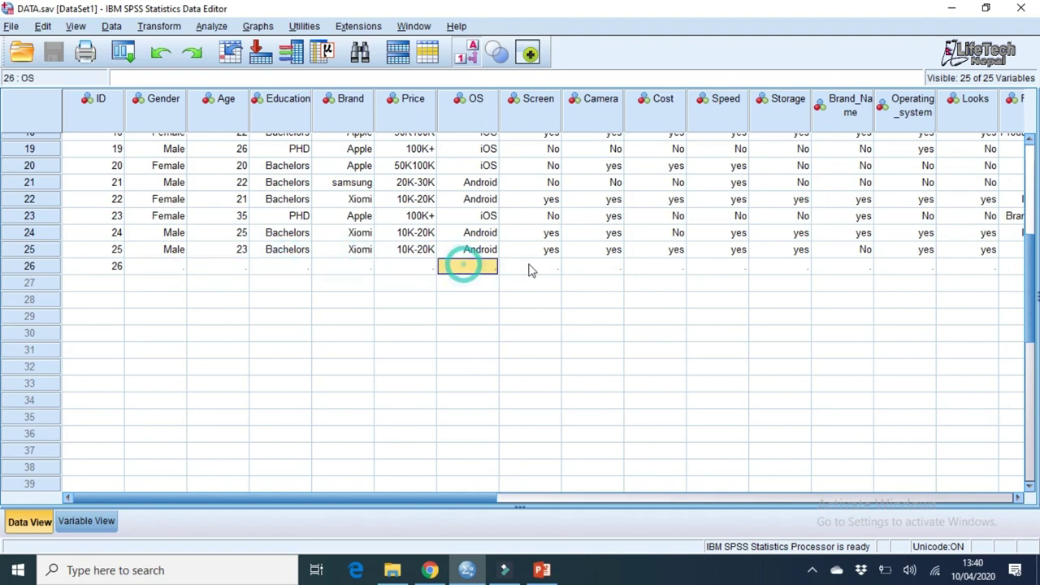
{"action": "left_click", "coordinate": [529, 267]}
{"action": "left_click", "coordinate": [590, 266]}
{"action": "left_click", "coordinate": [650, 267]}
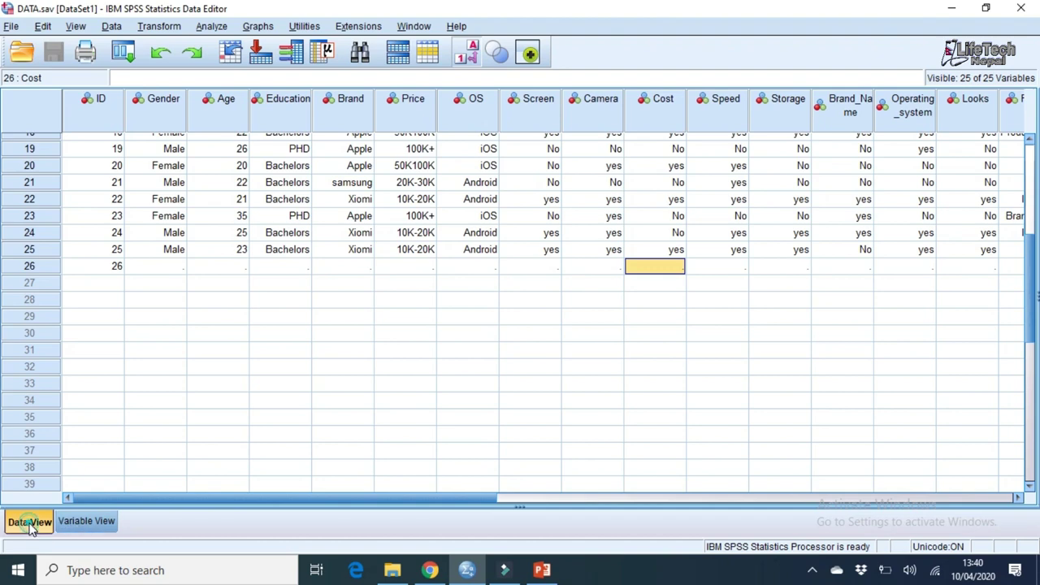
- Display the variable definitions of DATA.sav and select the name of the first variable, ID
{"action": "left_click", "coordinate": [87, 521]}
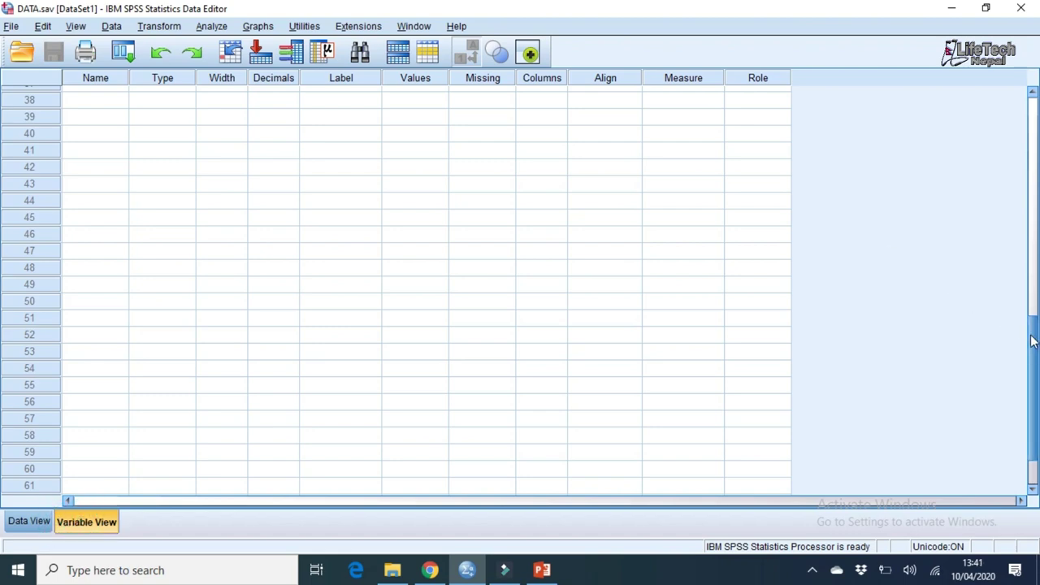
{"action": "left_click_drag", "start_coordinate": [1028, 335], "coordinate": [1028, 92]}
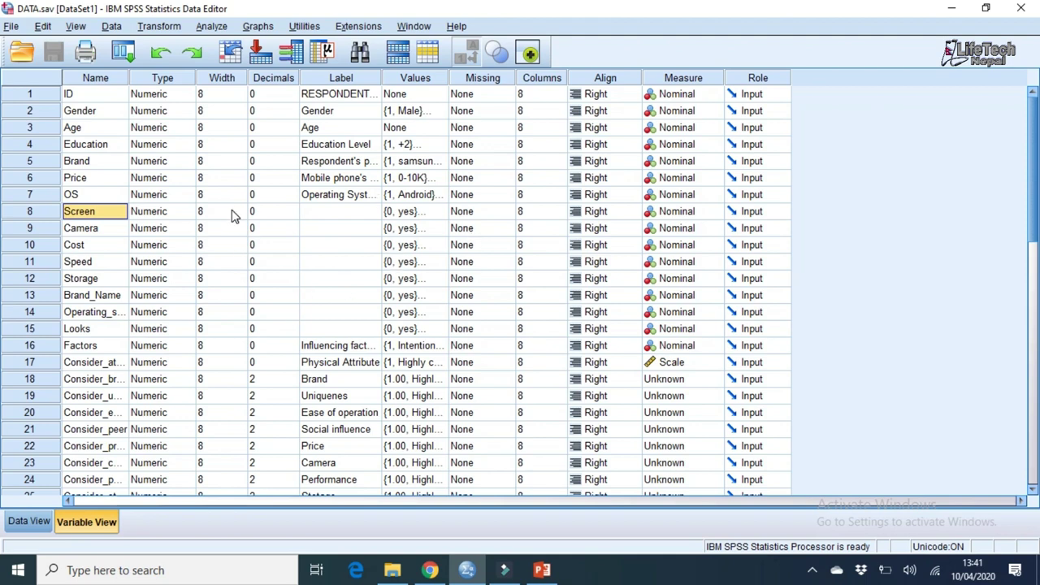
{"action": "left_click", "coordinate": [85, 96]}
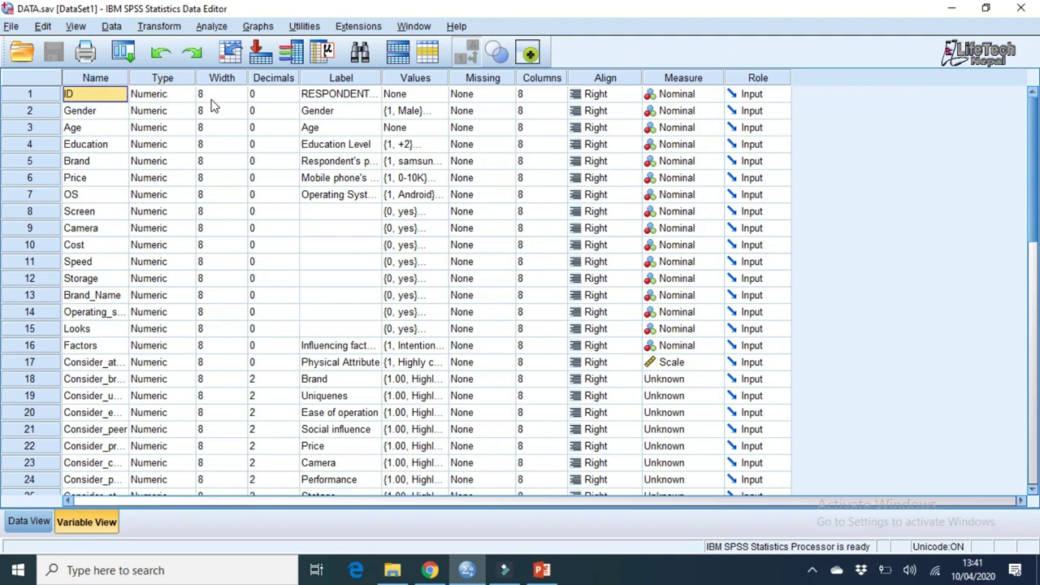
- Demonstrate changing the number of decimals for the ID variable and set it back to 0
{"action": "left_click", "coordinate": [268, 98]}
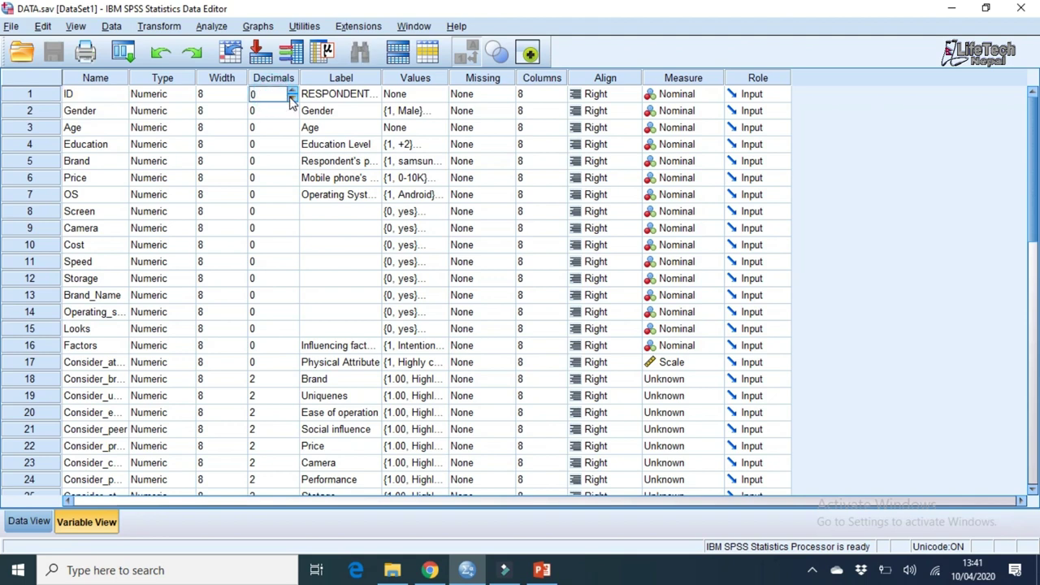
{"action": "left_click", "coordinate": [291, 92]}
{"action": "left_click", "coordinate": [291, 91]}
{"action": "left_click", "coordinate": [291, 97]}
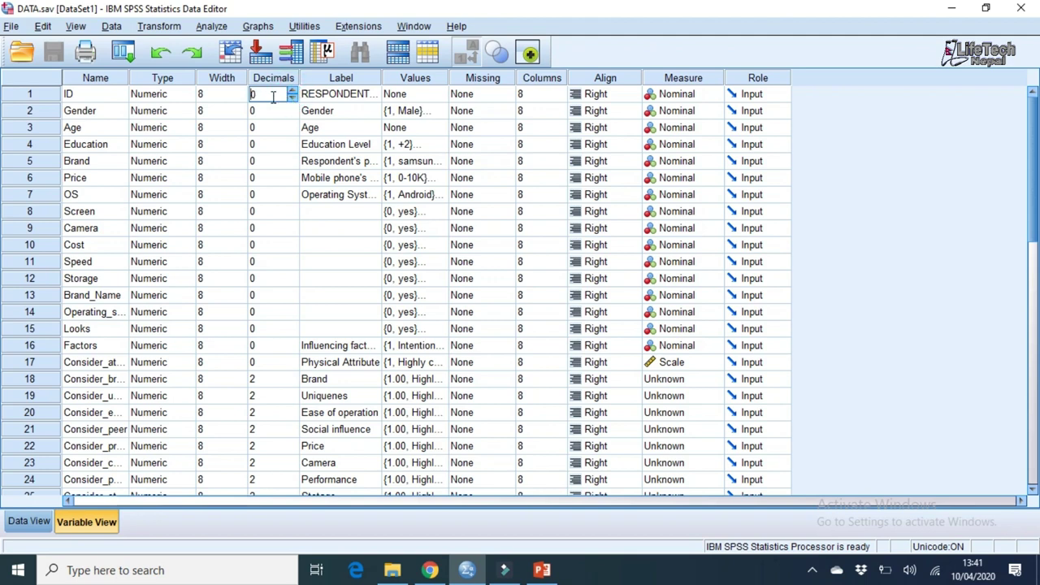
- Widen the Label column so the full variable labels fit, and select the Values column
{"action": "left_click", "coordinate": [350, 79]}
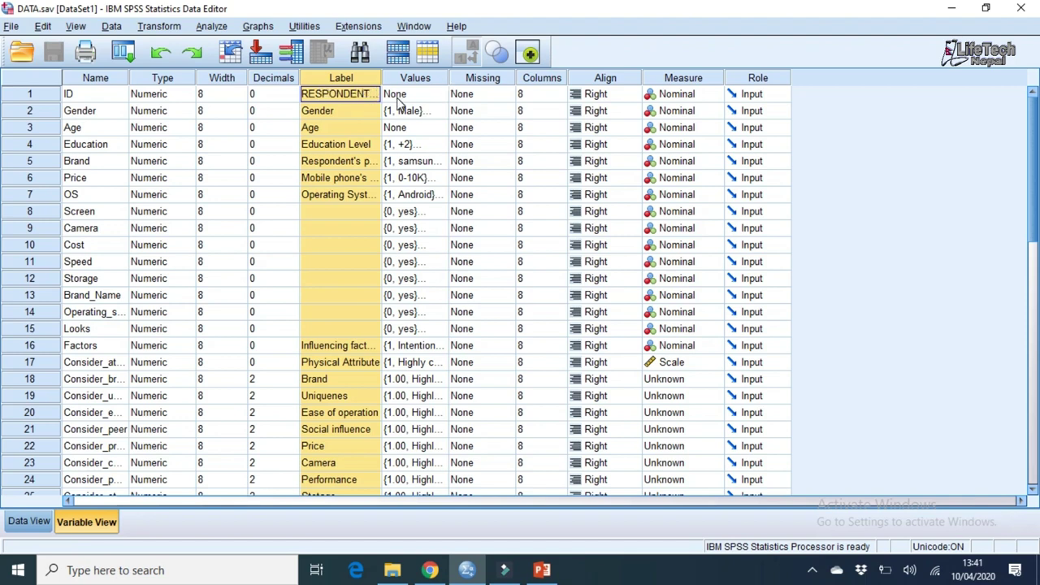
{"action": "left_click_drag", "start_coordinate": [381, 75], "coordinate": [430, 84]}
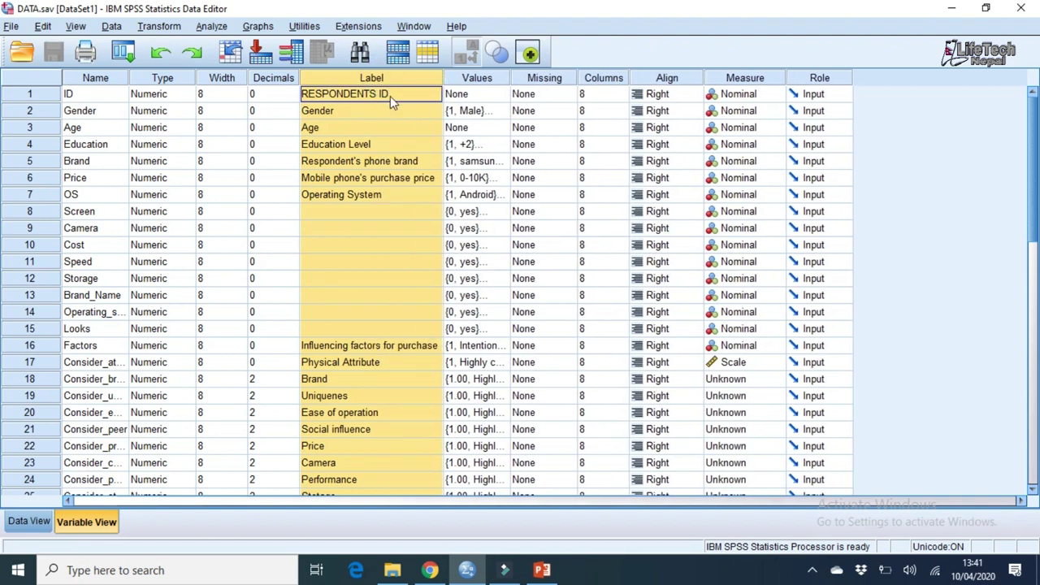
{"action": "left_click", "coordinate": [470, 80]}
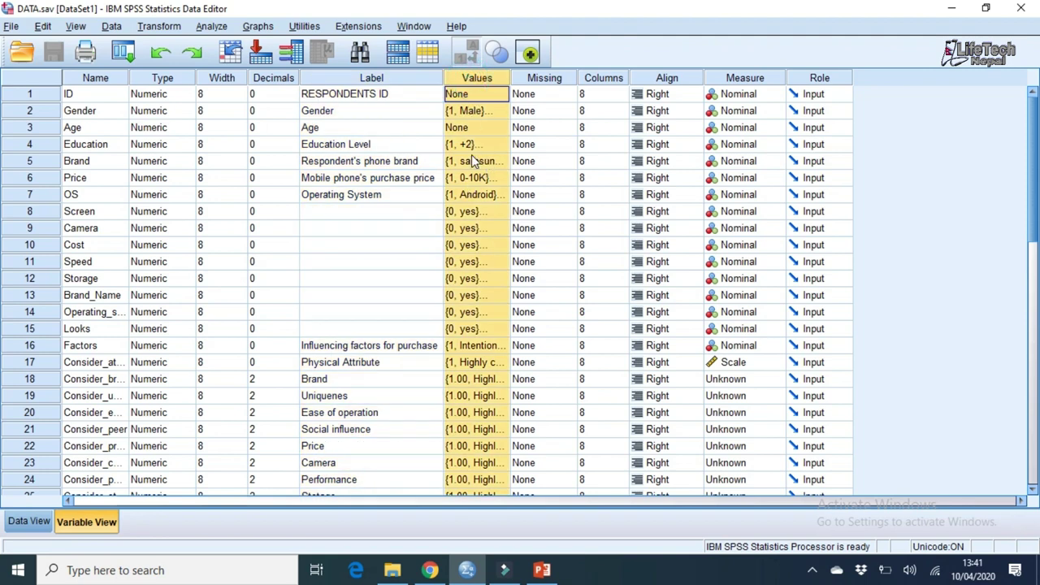
- Select the Missing column, and set the measurement level of all the Consider_ variables in rows 17 to 25 to Nominal
{"action": "left_click", "coordinate": [555, 78]}
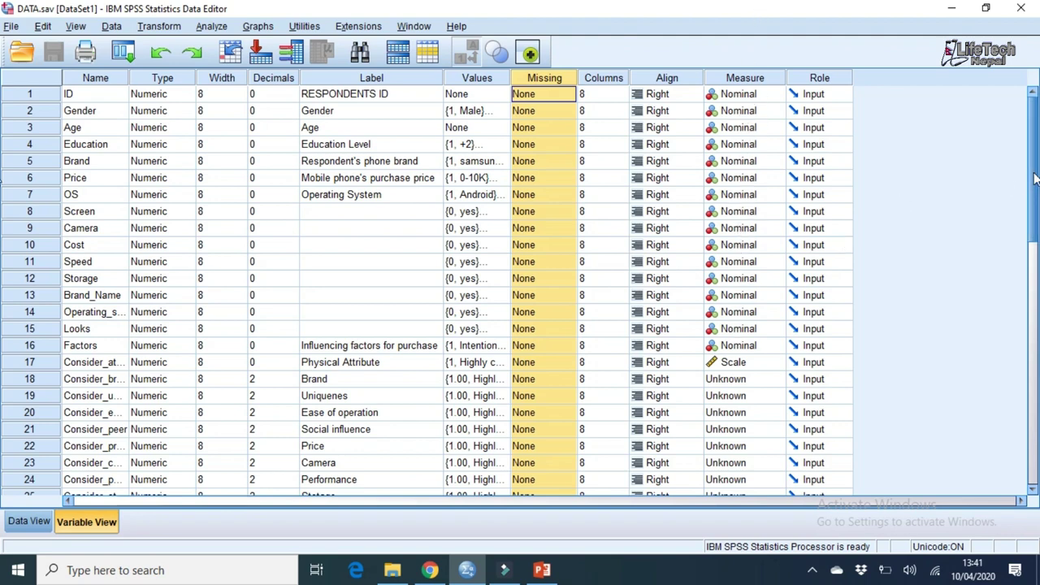
{"action": "left_click_drag", "start_coordinate": [1033, 175], "coordinate": [1035, 240]}
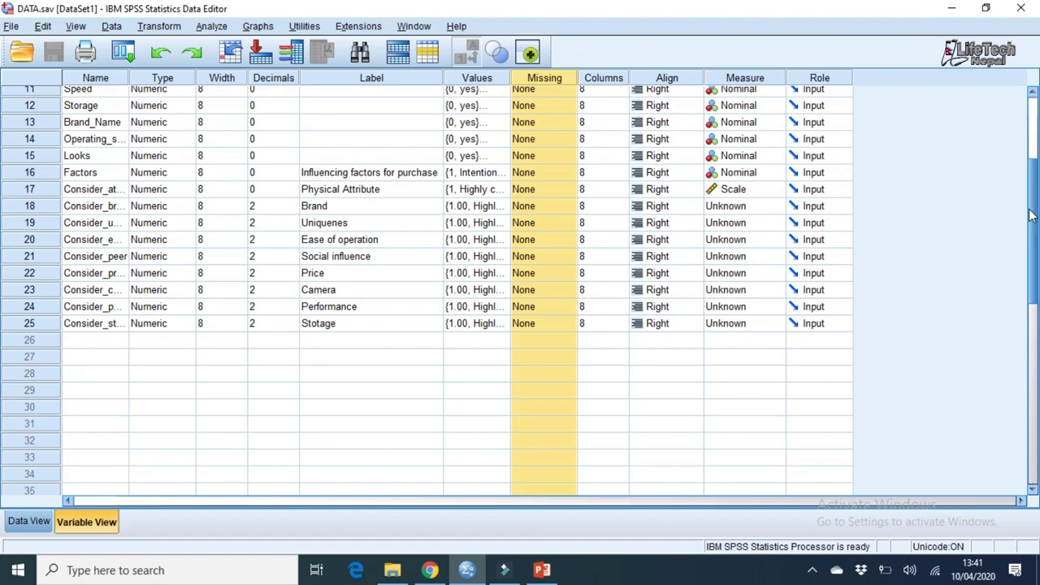
{"action": "left_click", "coordinate": [764, 192]}
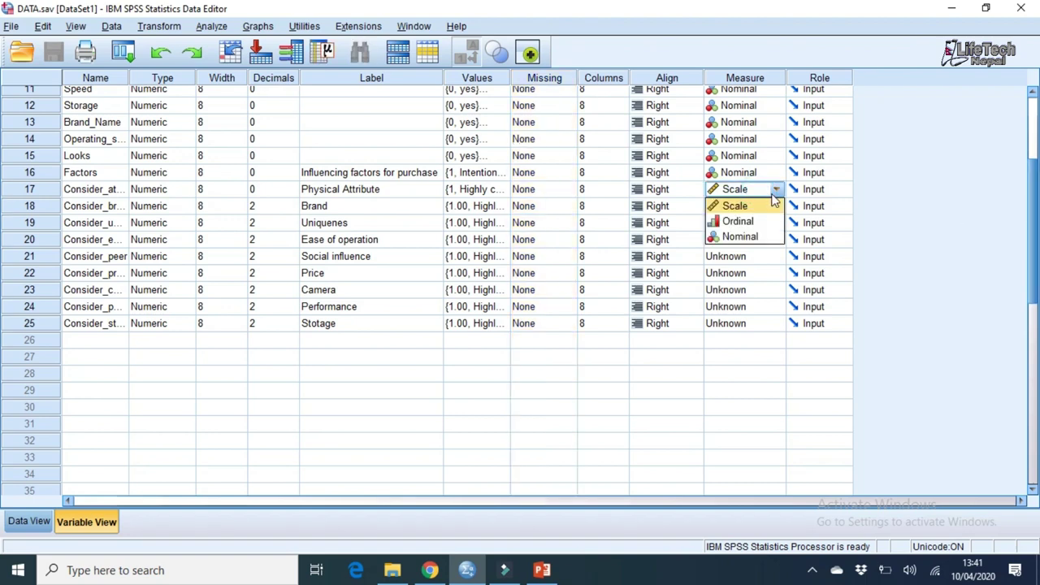
{"action": "left_click", "coordinate": [741, 236]}
{"action": "left_click", "coordinate": [760, 207]}
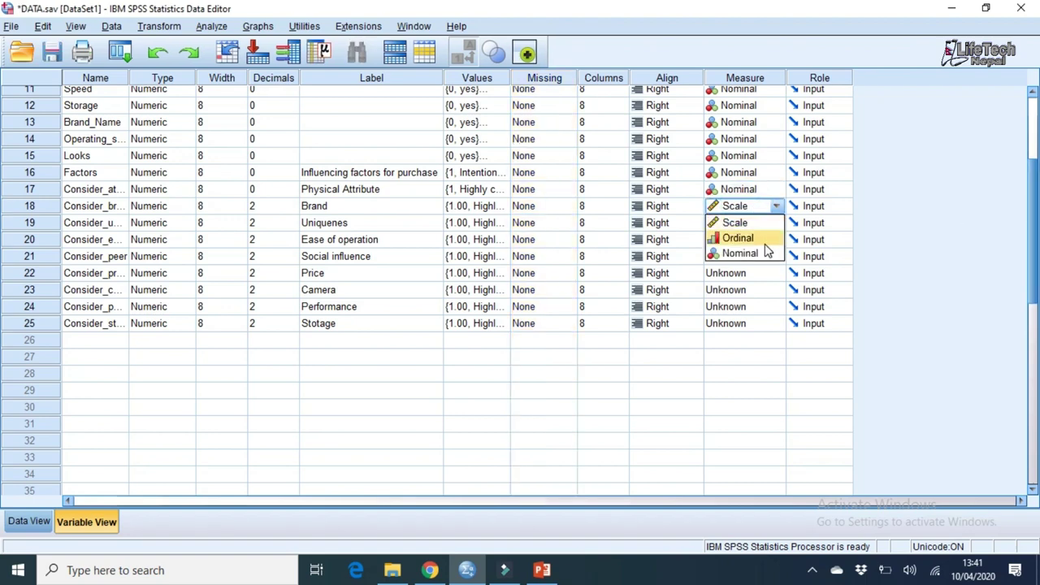
{"action": "left_click", "coordinate": [758, 253]}
{"action": "left_click", "coordinate": [753, 224]}
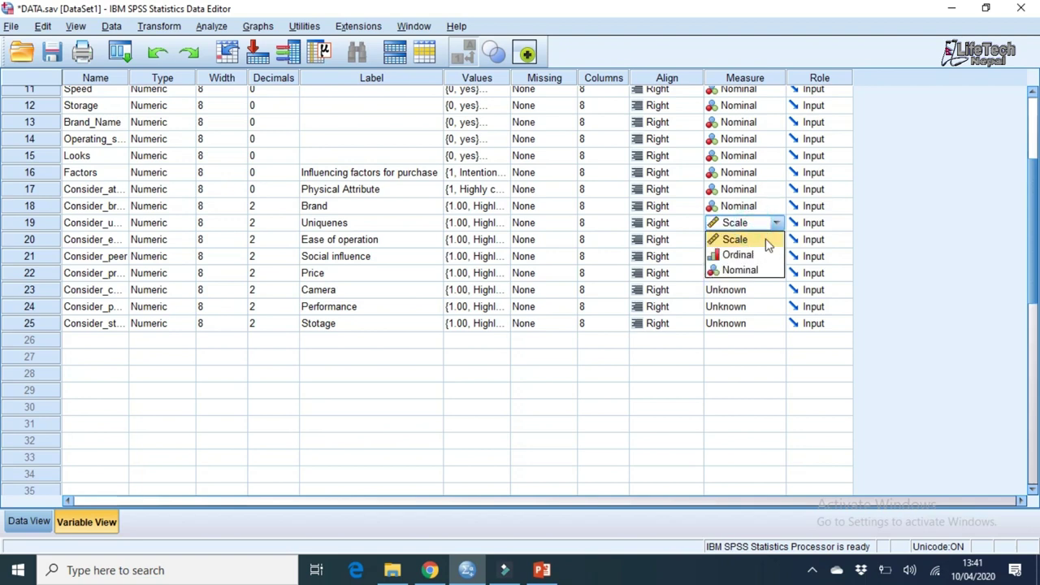
{"action": "left_click", "coordinate": [756, 271]}
{"action": "left_click", "coordinate": [757, 242]}
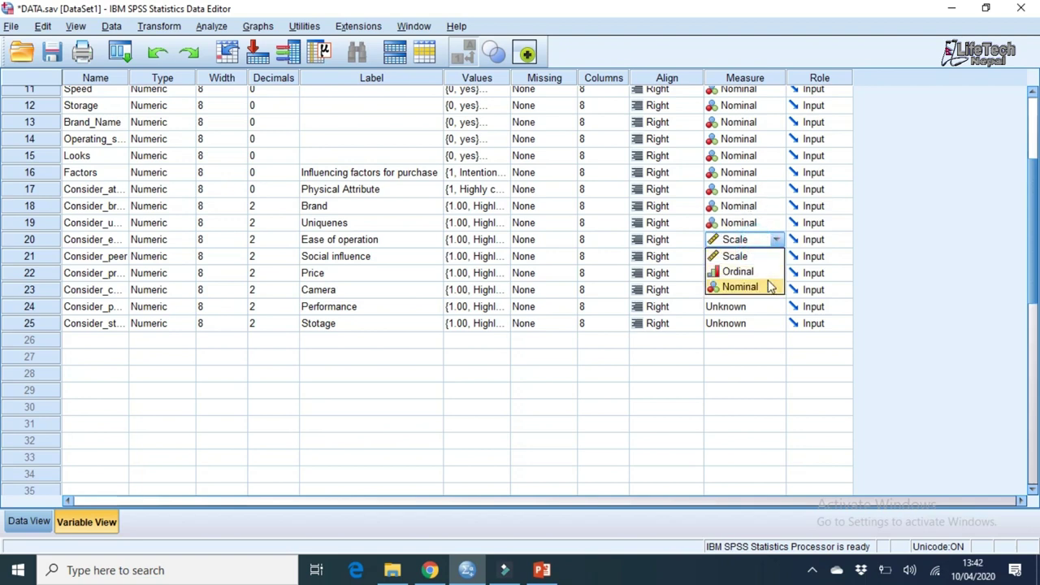
{"action": "left_click", "coordinate": [760, 287]}
{"action": "left_click", "coordinate": [760, 256]}
{"action": "left_click", "coordinate": [757, 303]}
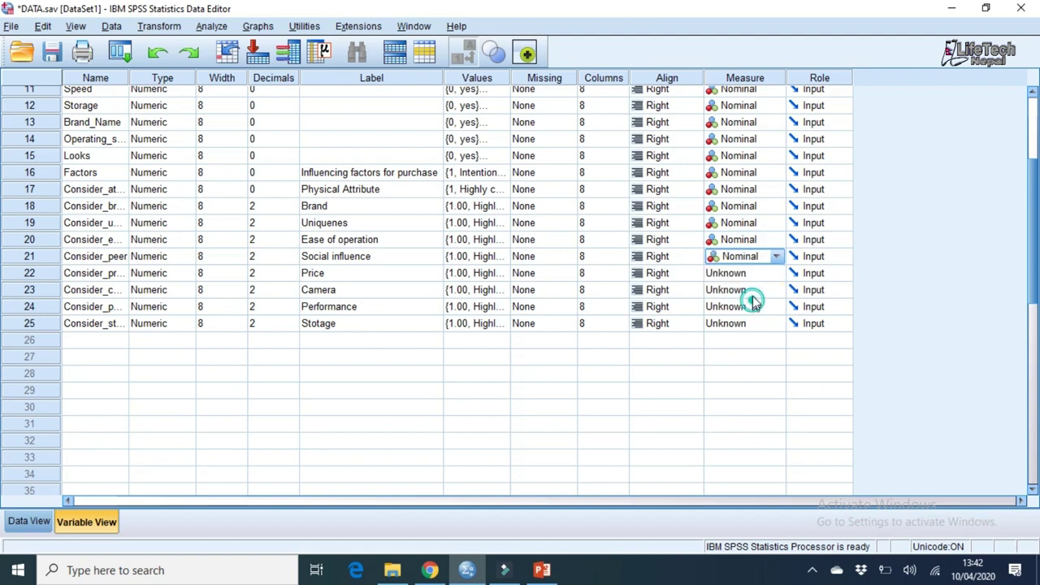
{"action": "left_click", "coordinate": [748, 274]}
{"action": "left_click", "coordinate": [752, 319]}
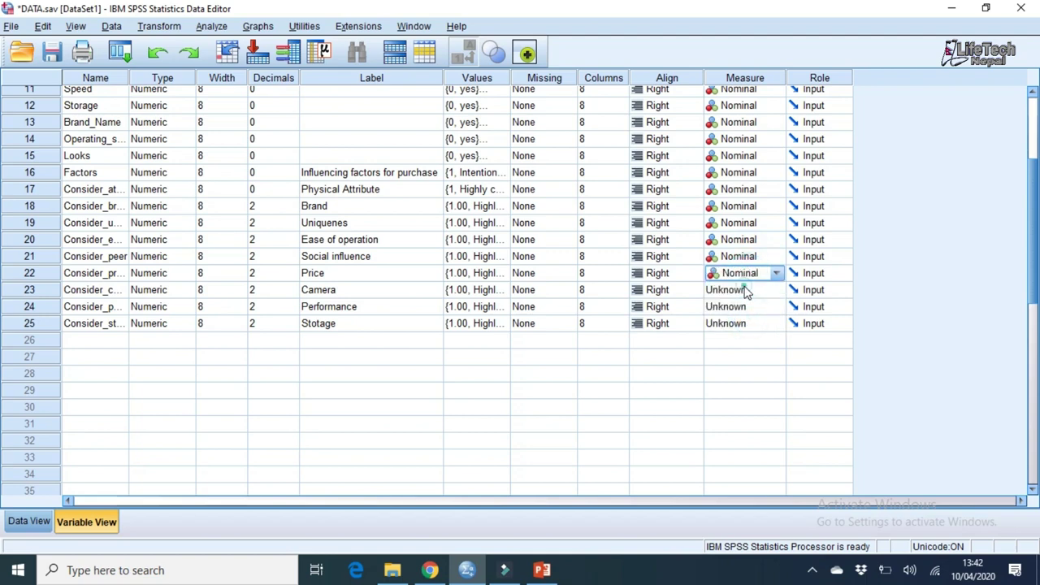
{"action": "left_click", "coordinate": [743, 289]}
{"action": "left_click", "coordinate": [746, 335]}
{"action": "left_click", "coordinate": [748, 309]}
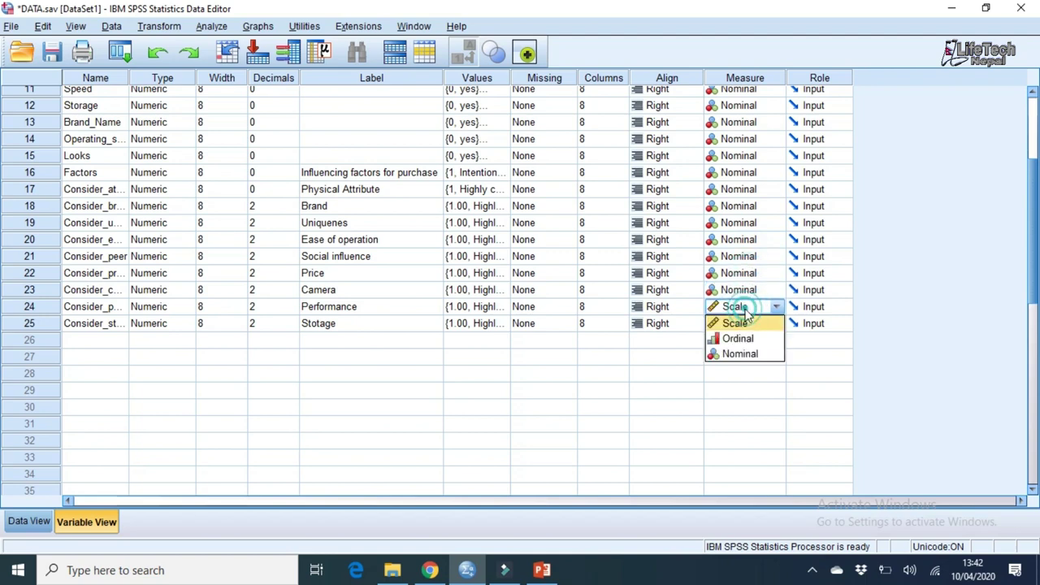
{"action": "left_click", "coordinate": [753, 352]}
{"action": "left_click", "coordinate": [751, 325]}
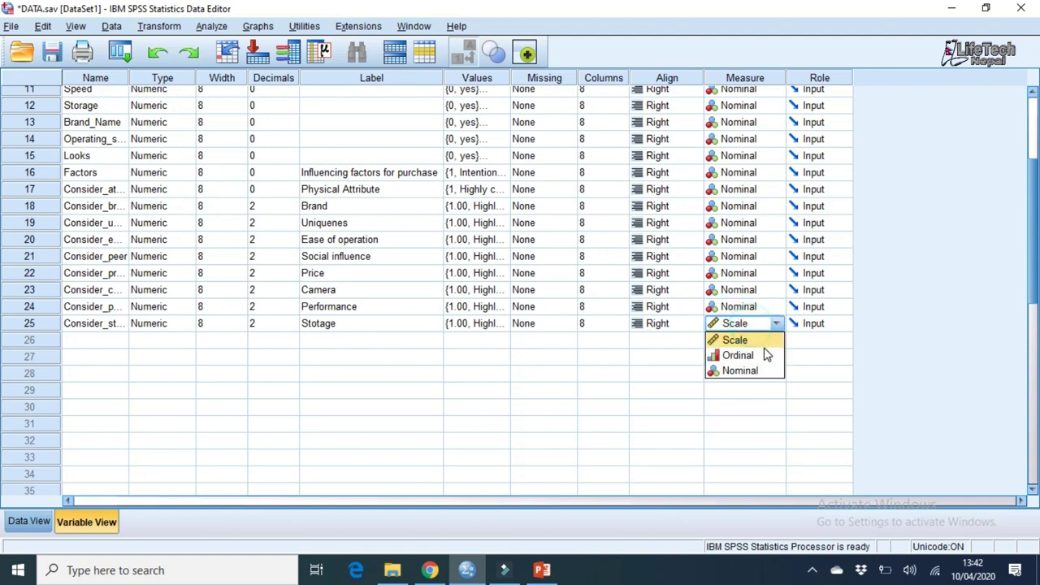
{"action": "left_click", "coordinate": [752, 369]}
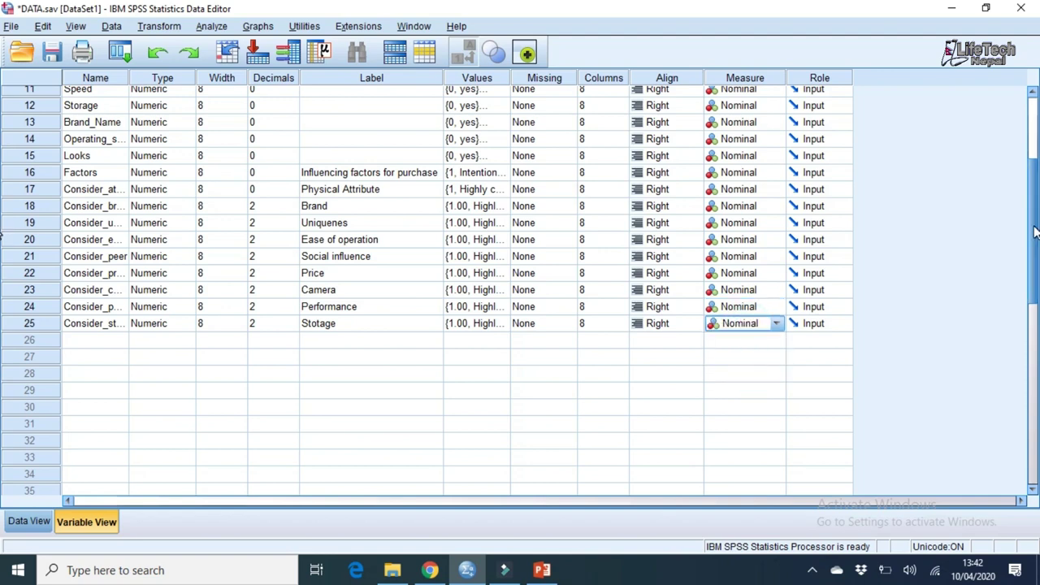
{"action": "scroll", "coordinate": [1032, 229], "scroll_direction": "up", "scroll_amount": 4}
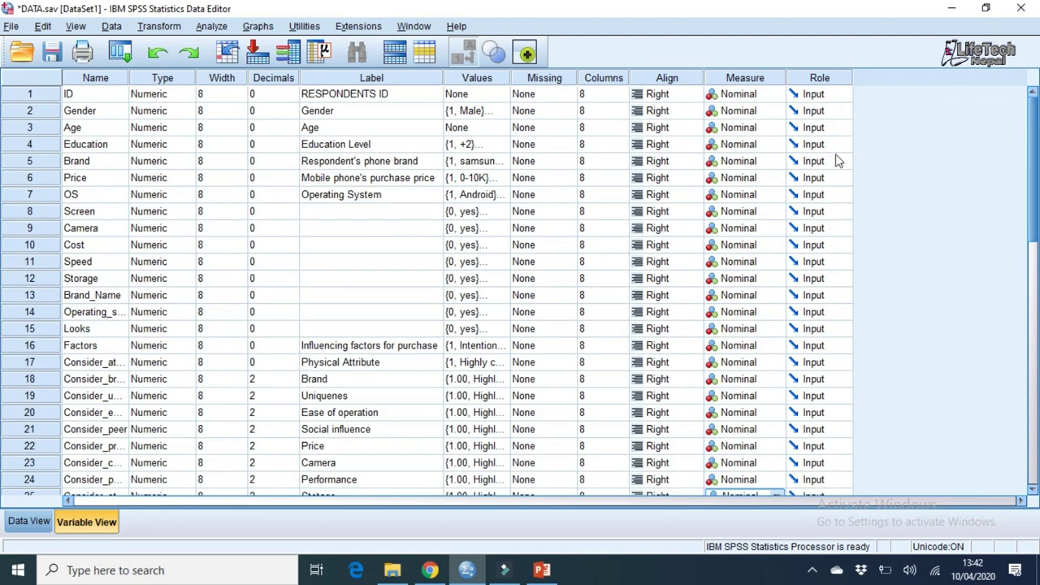
- Select the Values column, and walk through the Gender variable's name, label and values cells
{"action": "left_click", "coordinate": [479, 78]}
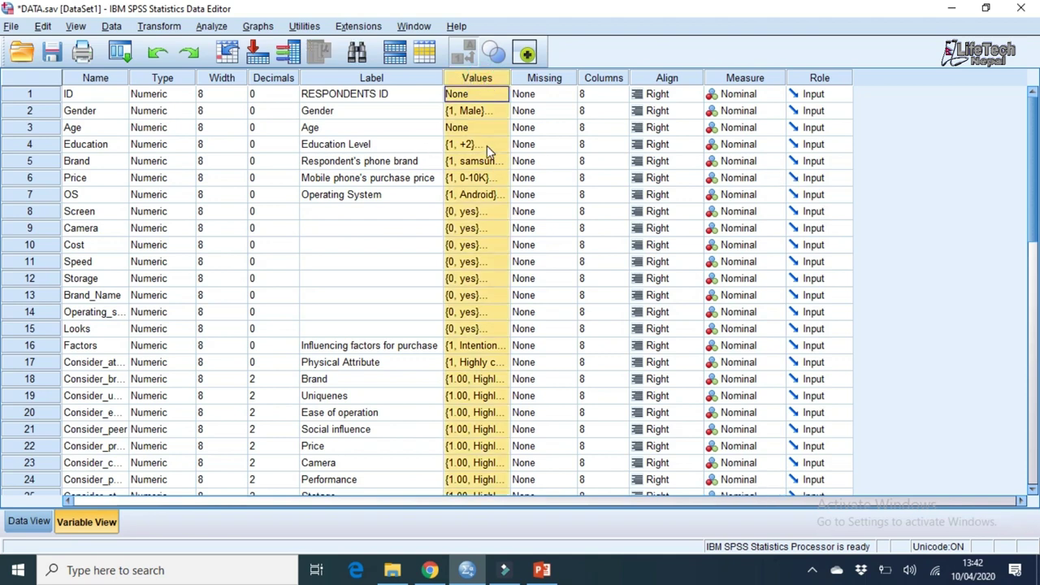
{"action": "left_click", "coordinate": [81, 118]}
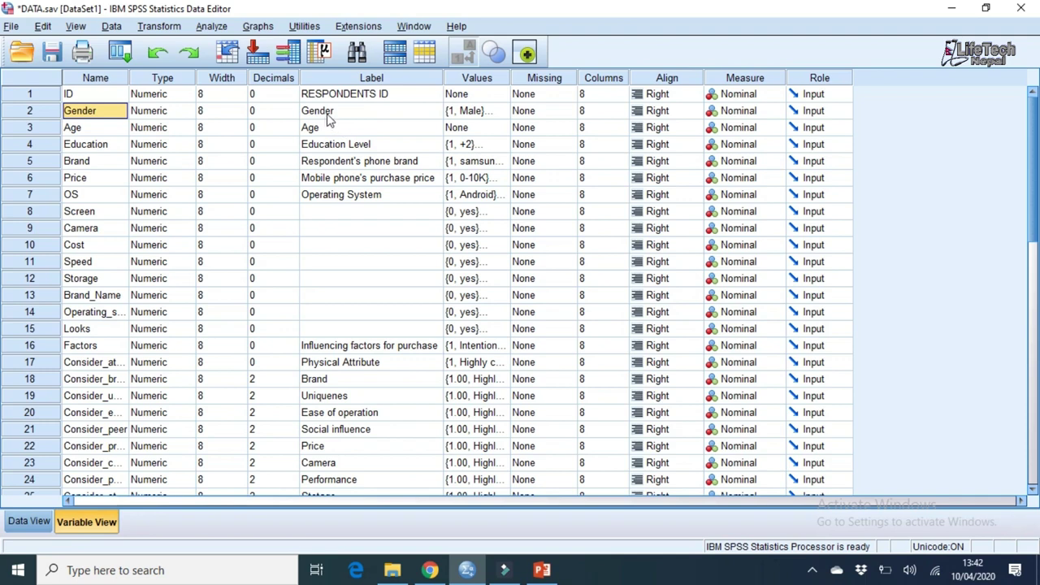
{"action": "left_click", "coordinate": [352, 110]}
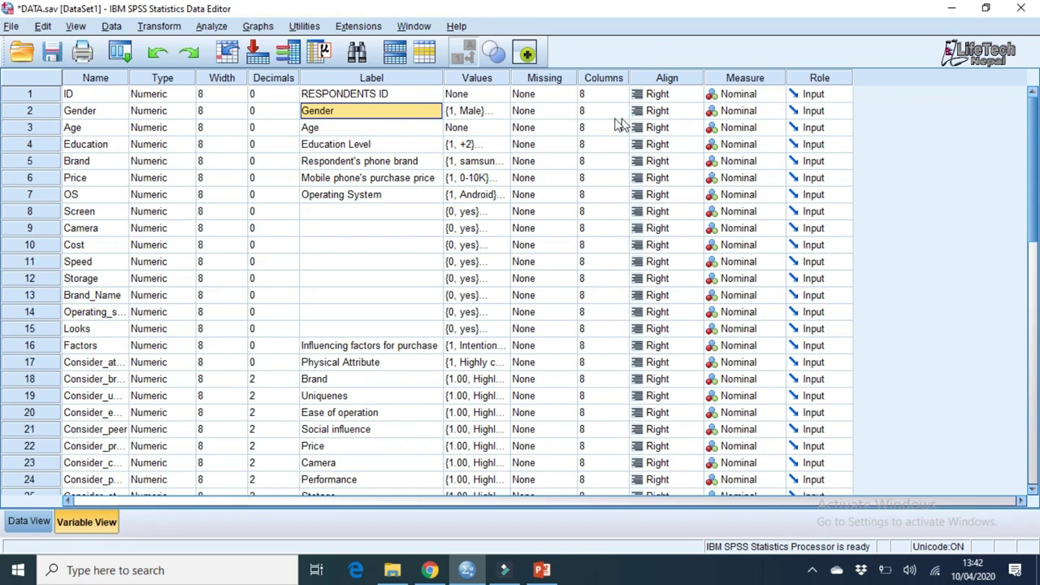
{"action": "left_click", "coordinate": [483, 112]}
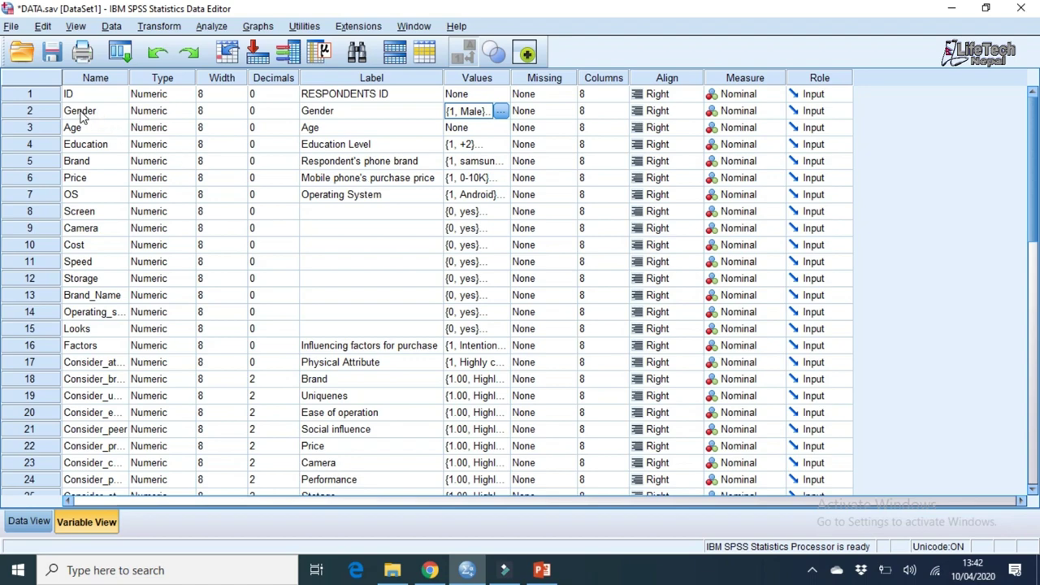
- Switch to Chrome to review the Gender question's answer options in the Google Forms questionnaire, and return to SPSS
{"action": "left_click", "coordinate": [430, 570]}
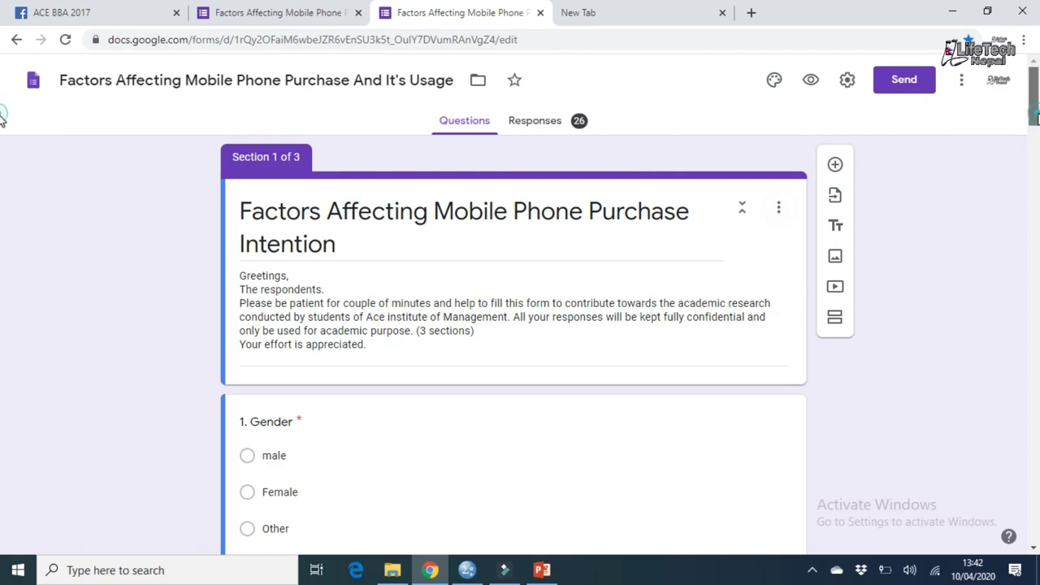
{"action": "scroll", "coordinate": [407, 228], "scroll_direction": "down", "scroll_amount": 1}
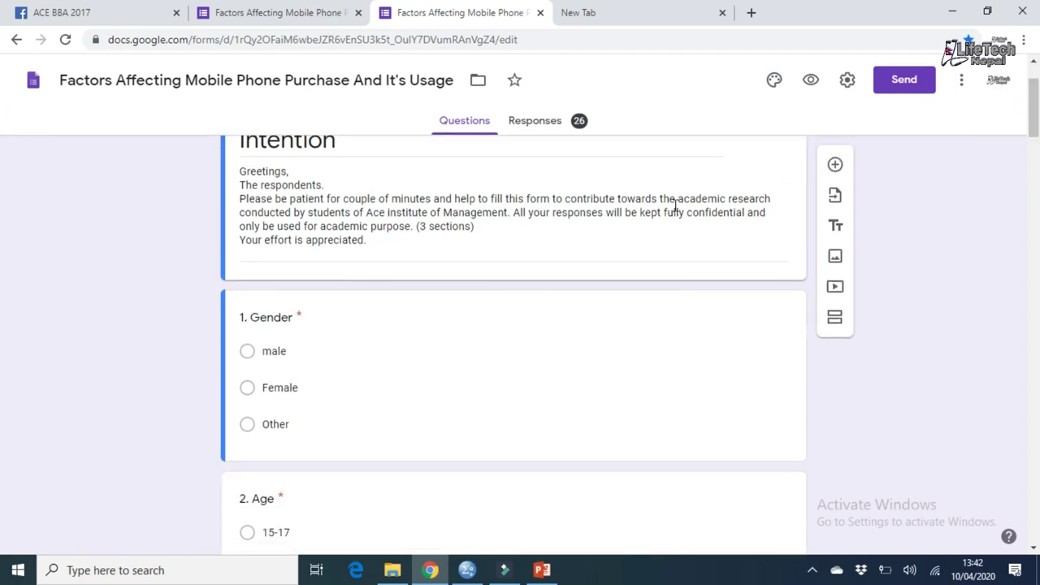
{"action": "left_click", "coordinate": [952, 11]}
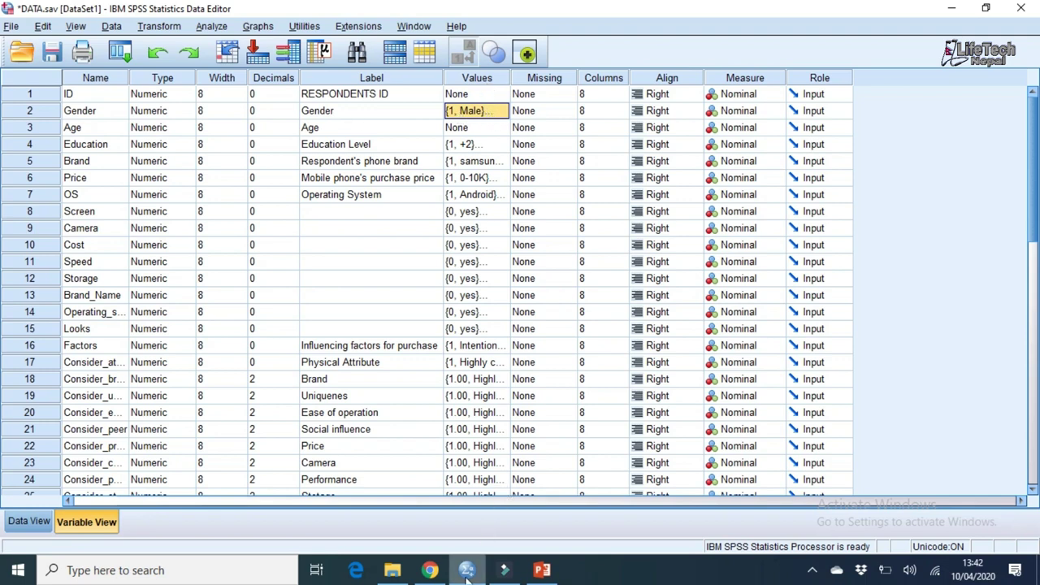
{"action": "left_click", "coordinate": [430, 570]}
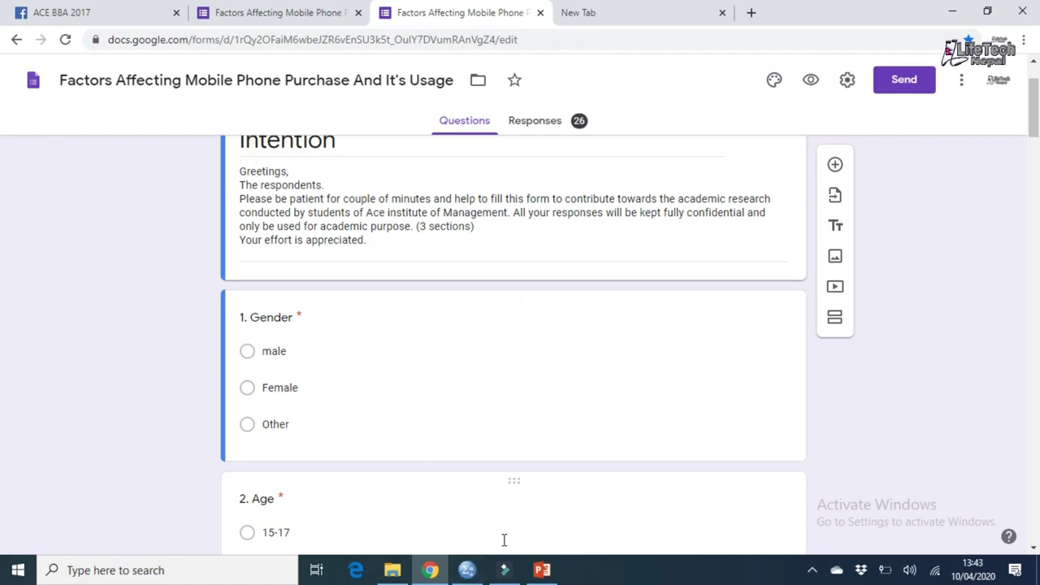
{"action": "left_click", "coordinate": [469, 569]}
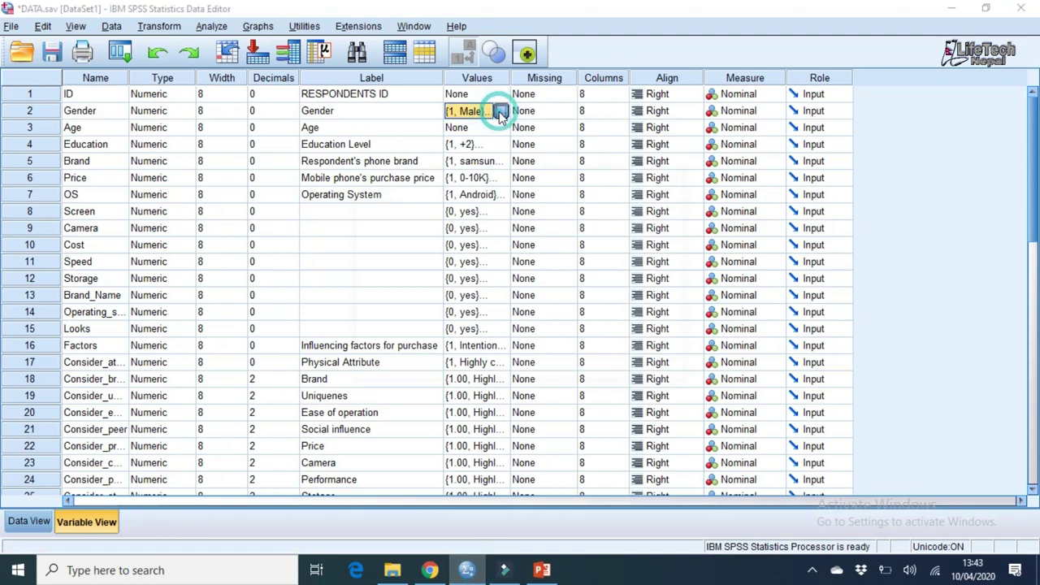
- Open the value labels of the Gender variable and try to add value 1 with the label male
{"action": "left_click", "coordinate": [500, 111]}
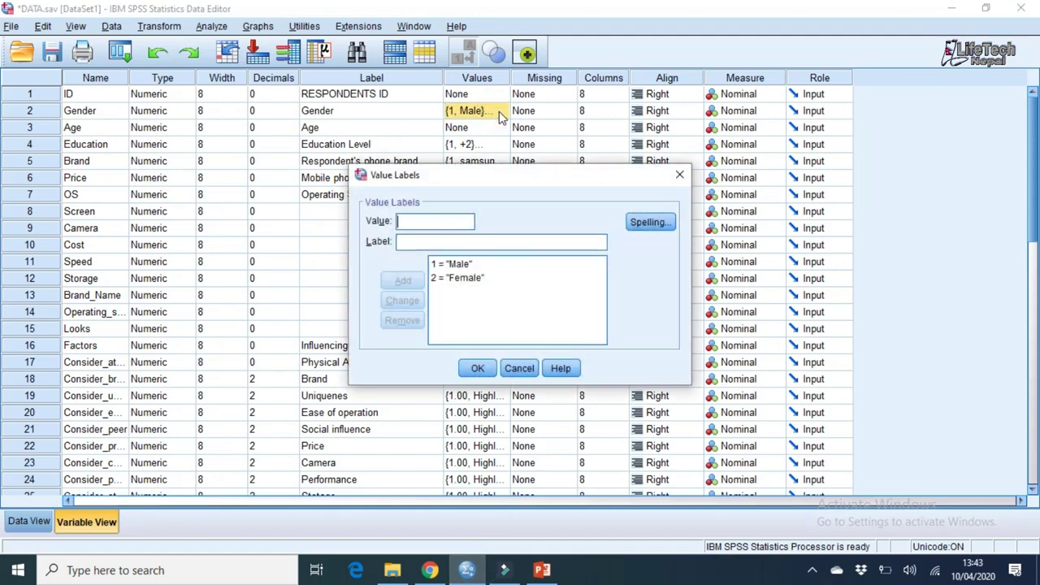
{"action": "left_click", "coordinate": [406, 241]}
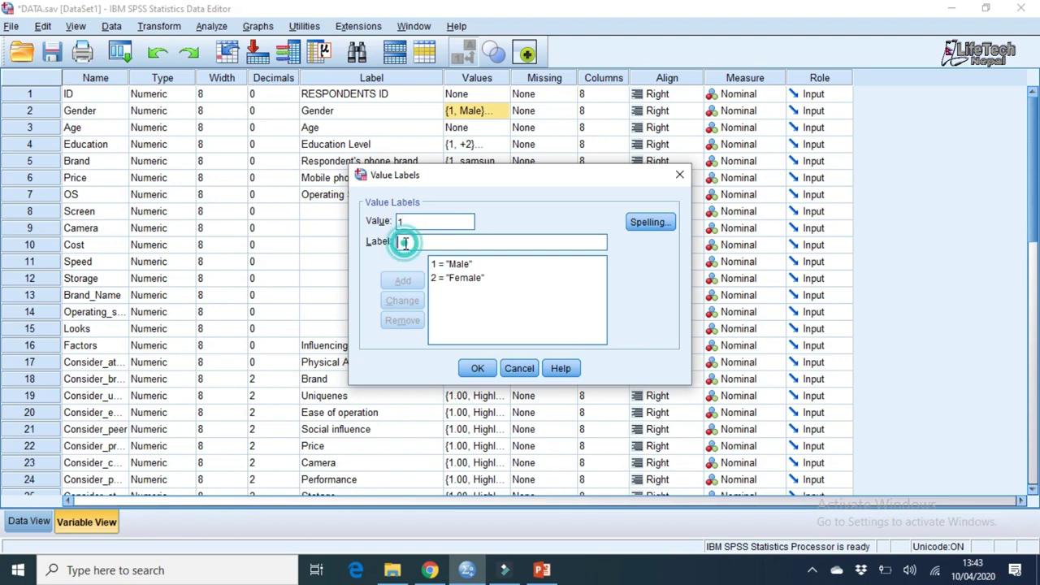
{"action": "type", "text": "male"}
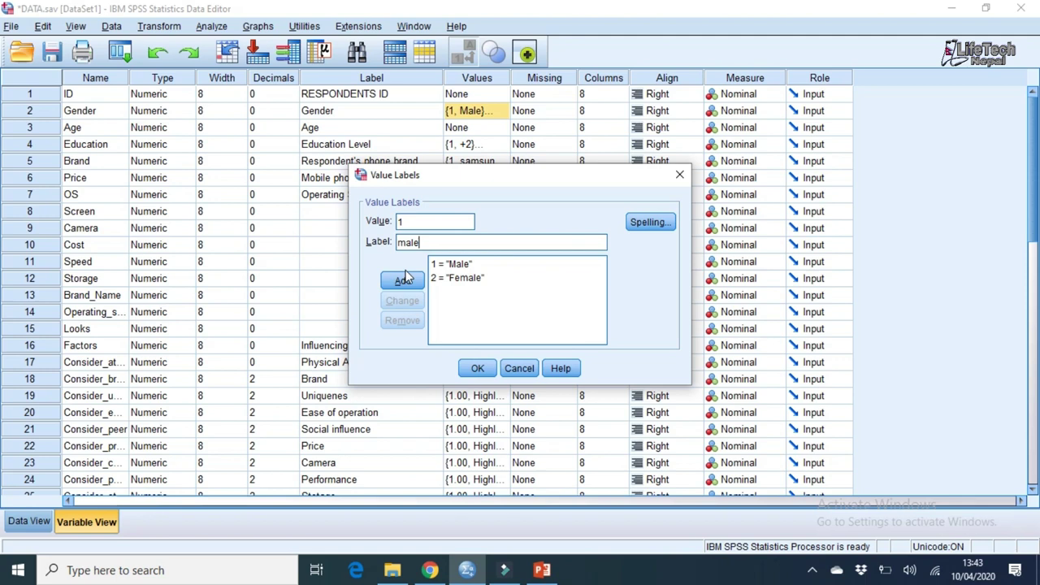
{"action": "left_click", "coordinate": [406, 280]}
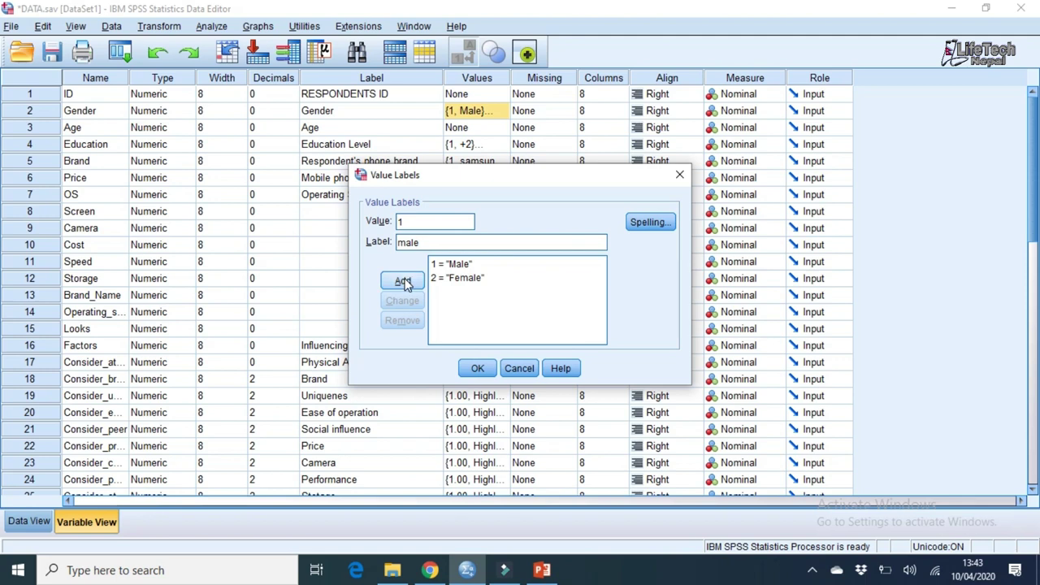
{"action": "left_click", "coordinate": [406, 281]}
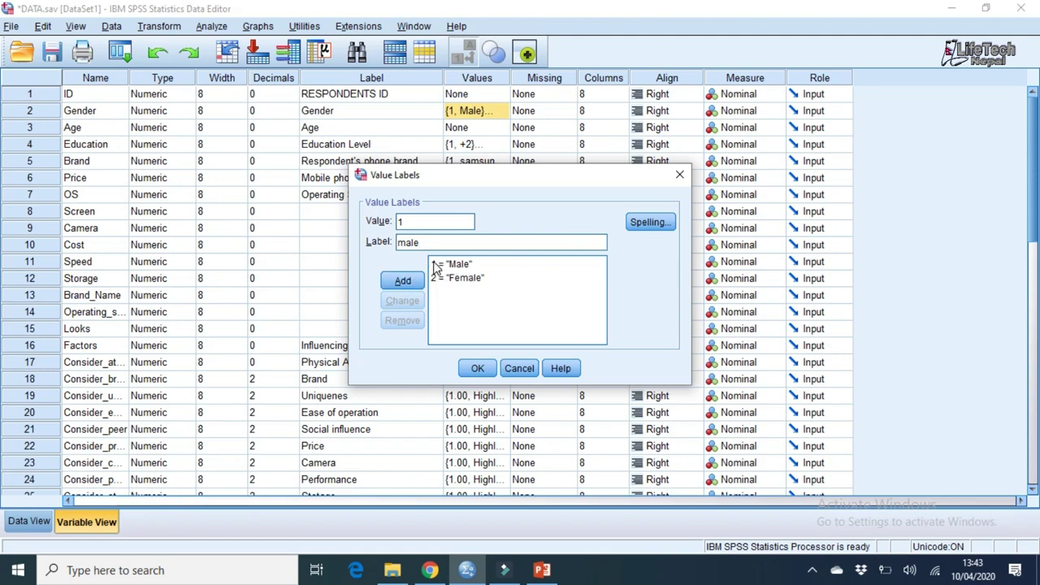
- Demonstrate value 2 with the existing Female entry in Gender's value labels and close the dialog without applying changes
{"action": "left_click", "coordinate": [421, 223]}
{"action": "key", "text": "BackSpace"}
{"action": "type", "text": "2"}
{"action": "double_click", "coordinate": [419, 239]}
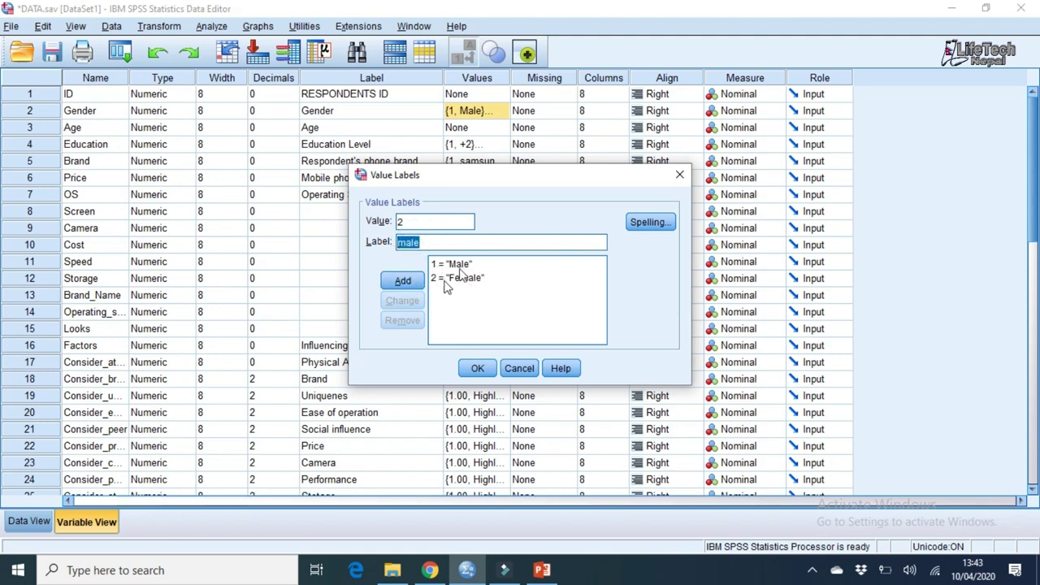
{"action": "left_click", "coordinate": [485, 299]}
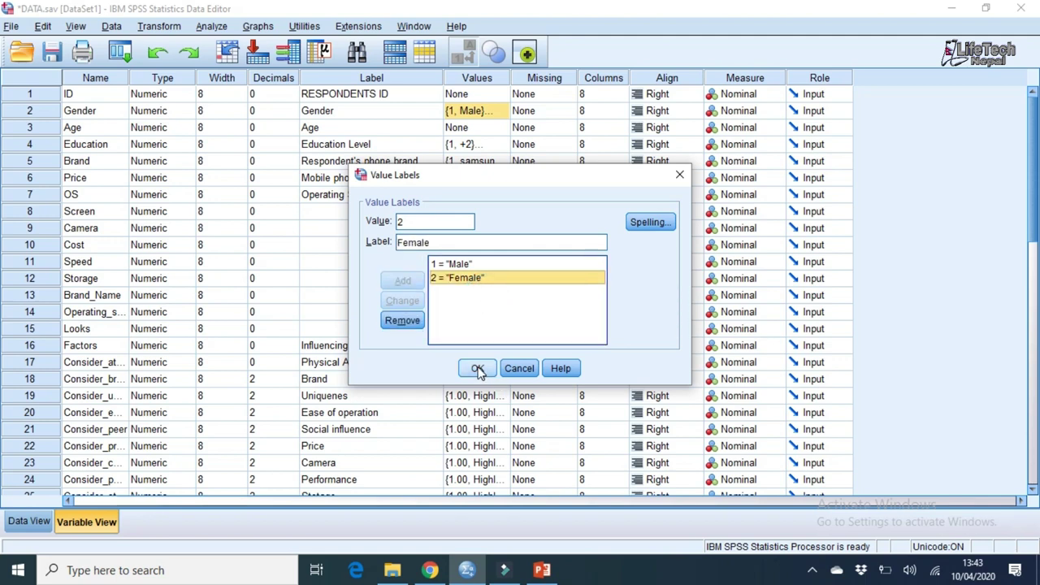
{"action": "left_click", "coordinate": [679, 175]}
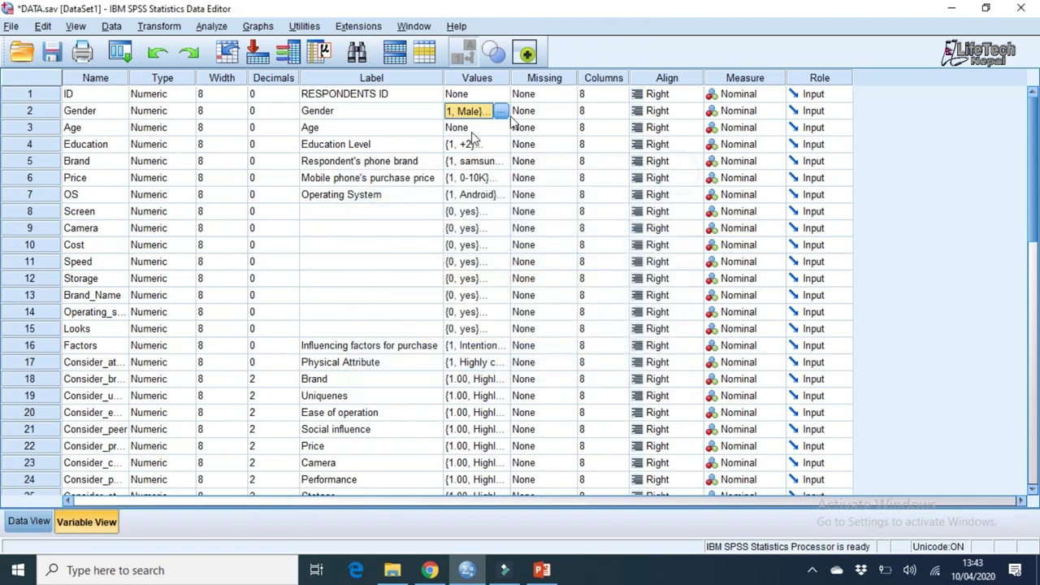
- Walk through the Age variable's name, label and values cells
{"action": "left_click", "coordinate": [92, 129]}
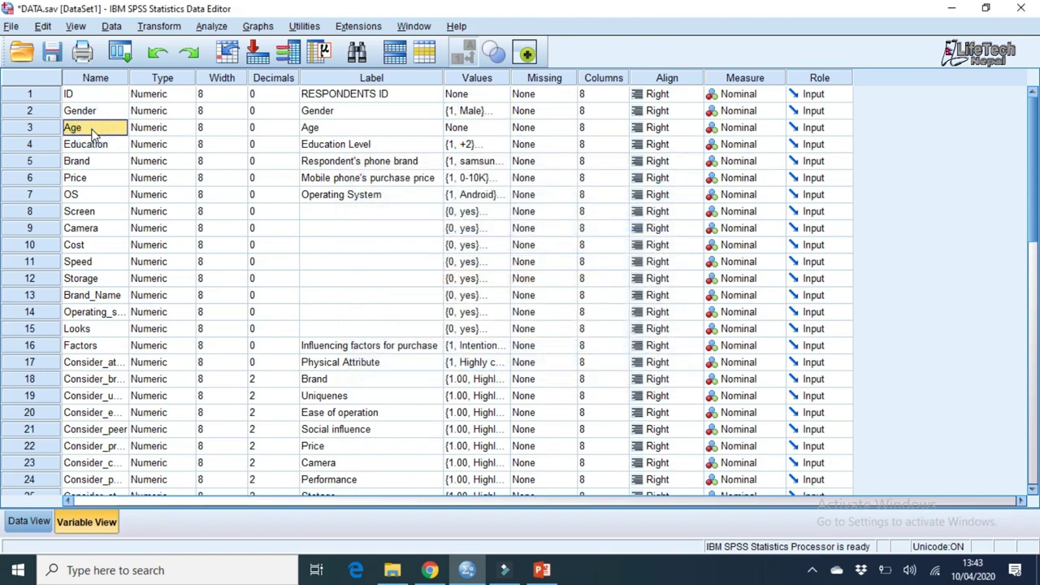
{"action": "left_click", "coordinate": [351, 130]}
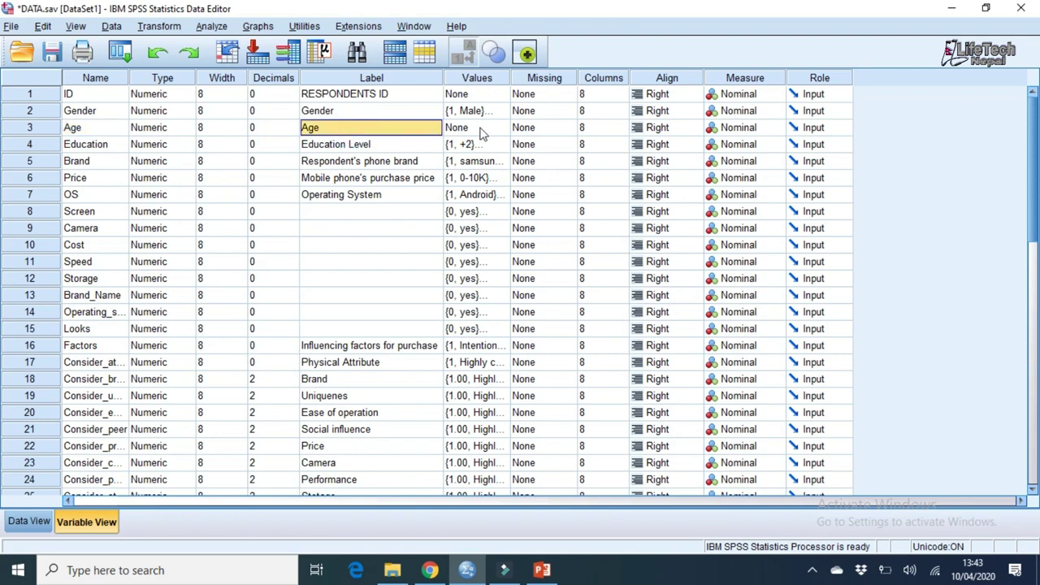
{"action": "left_click", "coordinate": [477, 130]}
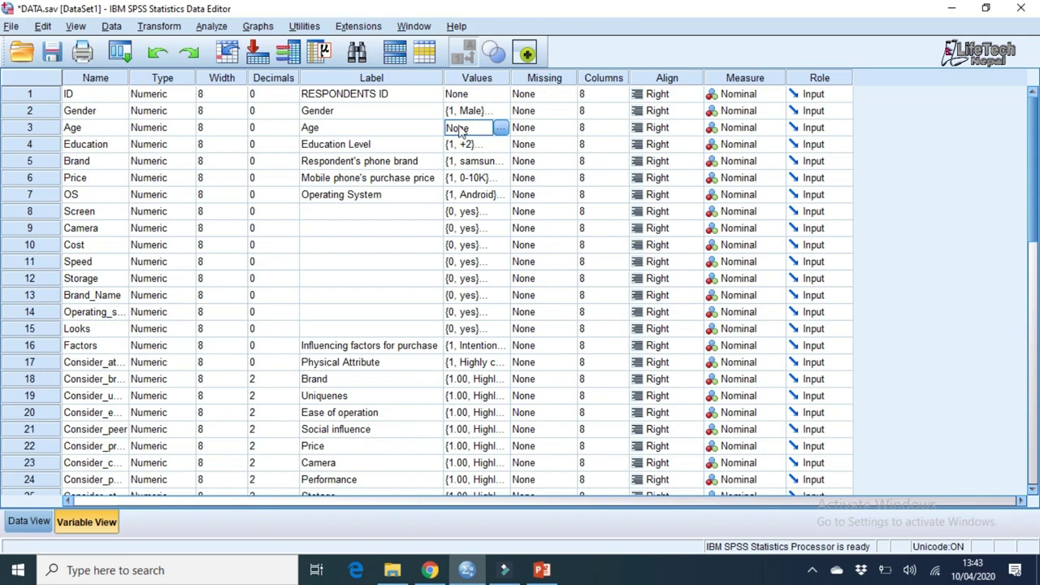
- Select the Education variable's name and switch to Chrome to examine the Education question's answer options in the questionnaire
{"action": "left_click", "coordinate": [84, 143]}
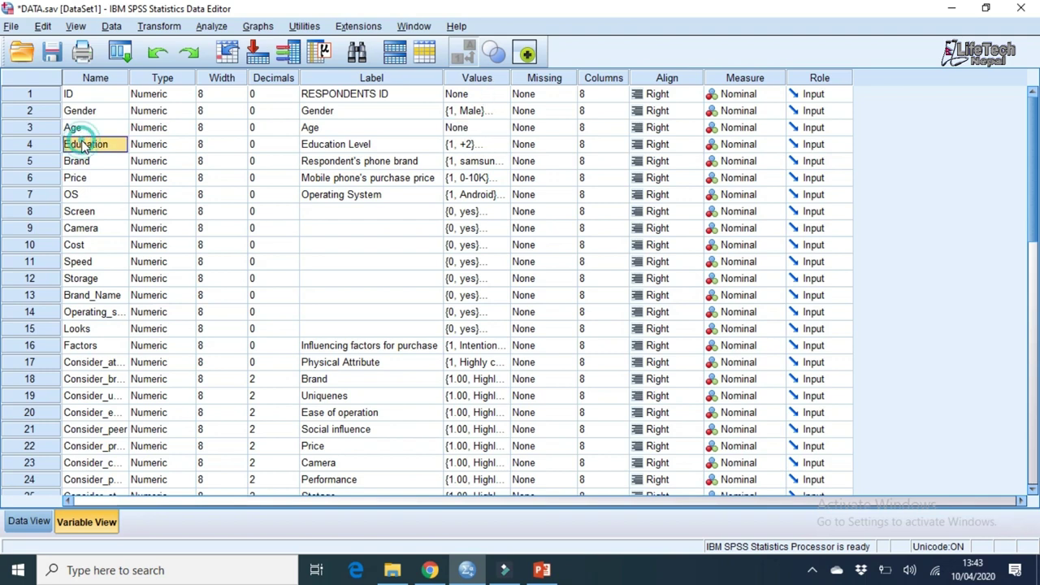
{"action": "left_click", "coordinate": [431, 571]}
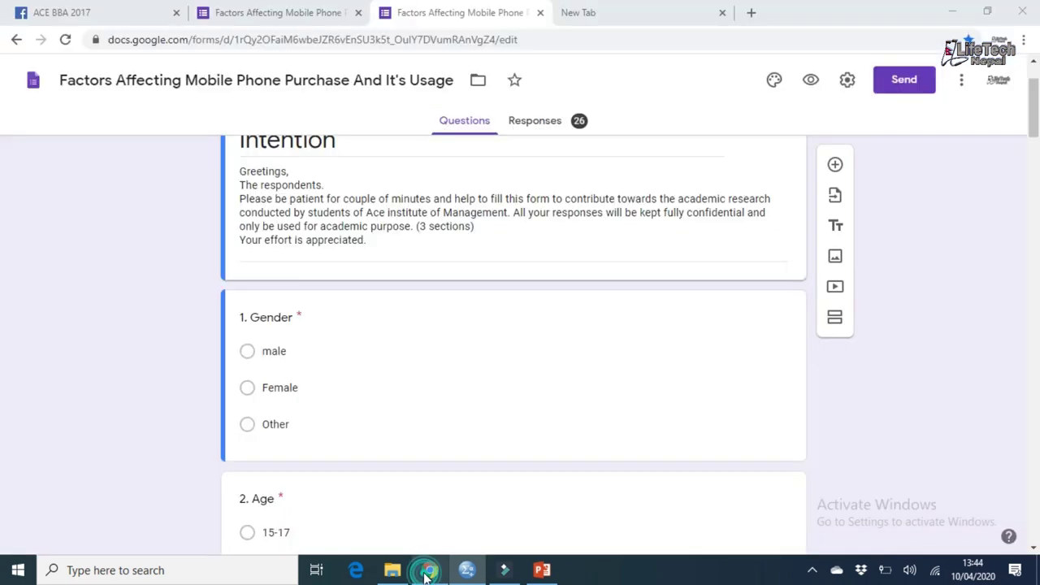
{"action": "left_click", "coordinate": [1034, 166]}
{"action": "scroll", "coordinate": [477, 206], "scroll_direction": "down", "scroll_amount": 3}
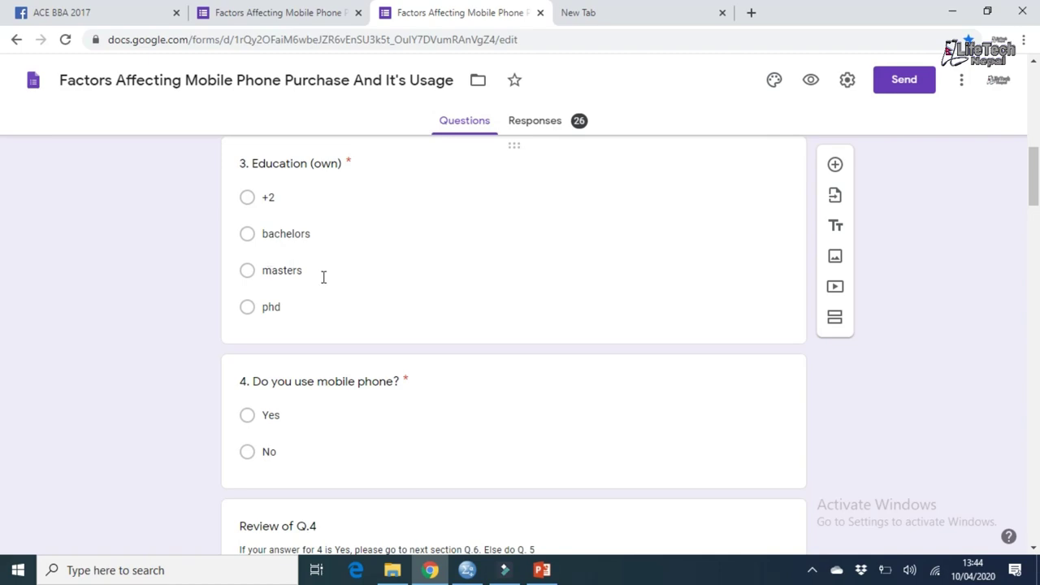
- Switch to SPSS and demonstrate entering value 1 with the label +2 in the Education variable's value labels
{"action": "left_click", "coordinate": [467, 569]}
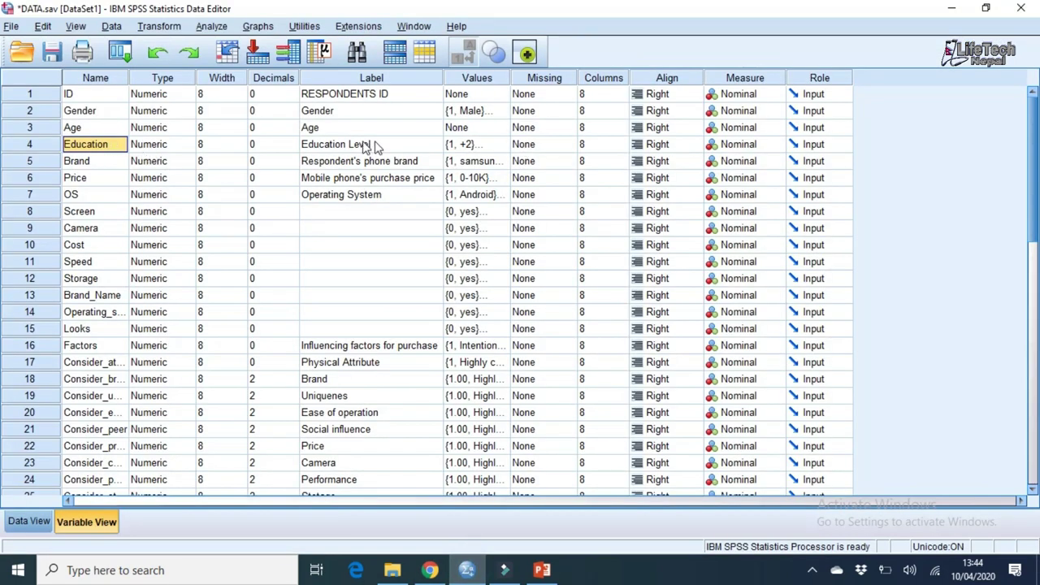
{"action": "left_click", "coordinate": [501, 147]}
{"action": "left_click", "coordinate": [501, 147]}
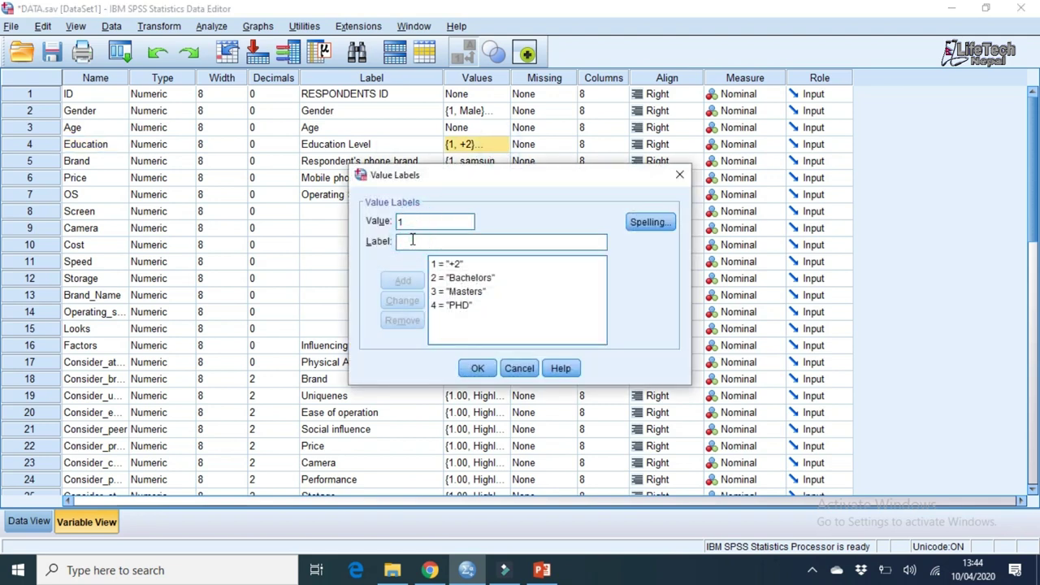
{"action": "type", "text": "+2"}
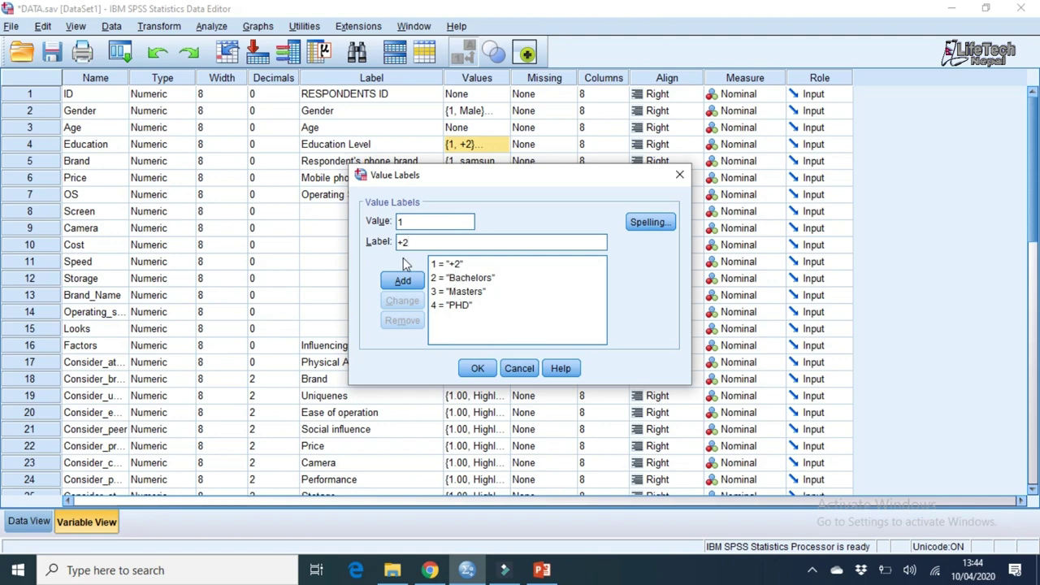
{"action": "left_click", "coordinate": [408, 219]}
{"action": "left_click", "coordinate": [409, 240]}
- Examine the Masters entry in Education's value labels and close the dialog without applying changes
{"action": "left_click", "coordinate": [492, 291]}
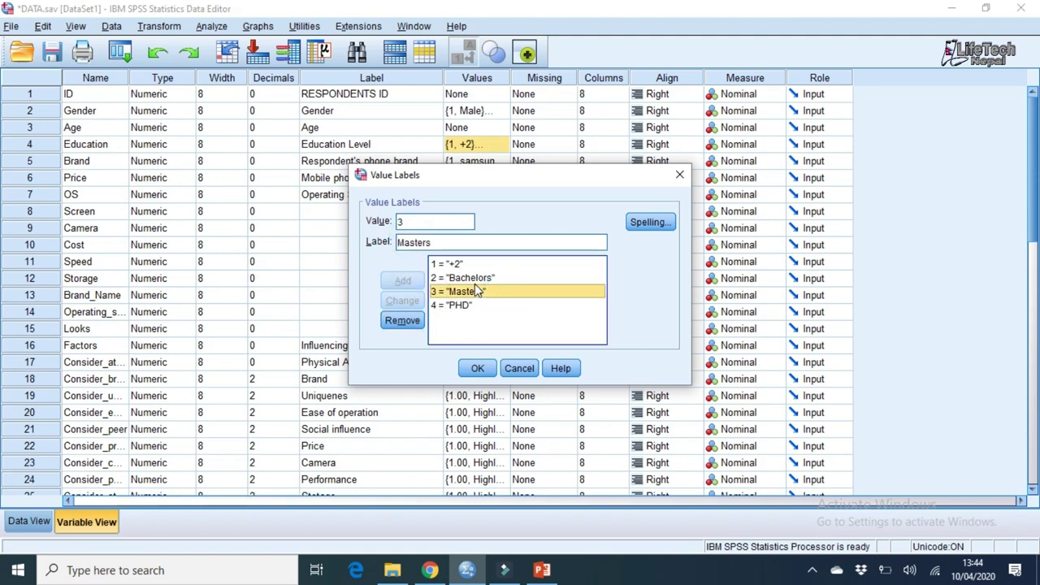
{"action": "left_click", "coordinate": [384, 264]}
{"action": "left_click", "coordinate": [679, 176]}
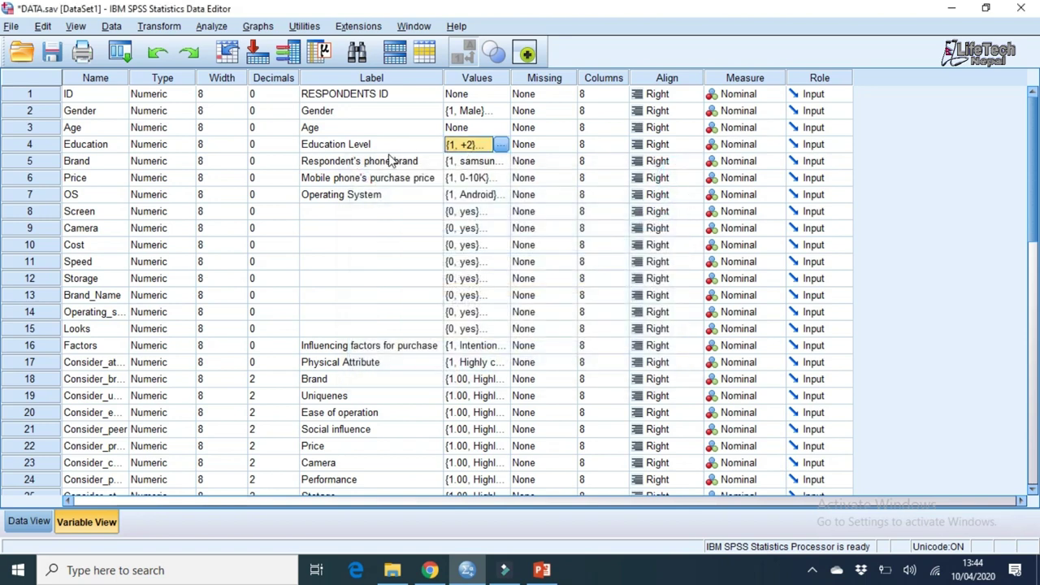
- Select the Brand variable's name and switch to Chrome to review the questions on using or not using a mobile phone
{"action": "left_click", "coordinate": [104, 166]}
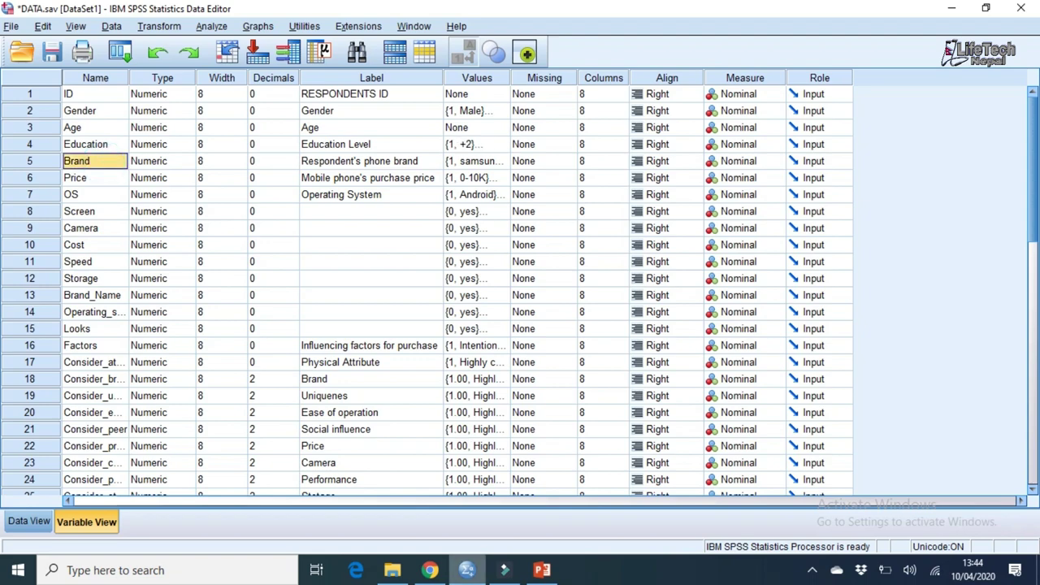
{"action": "left_click", "coordinate": [540, 571]}
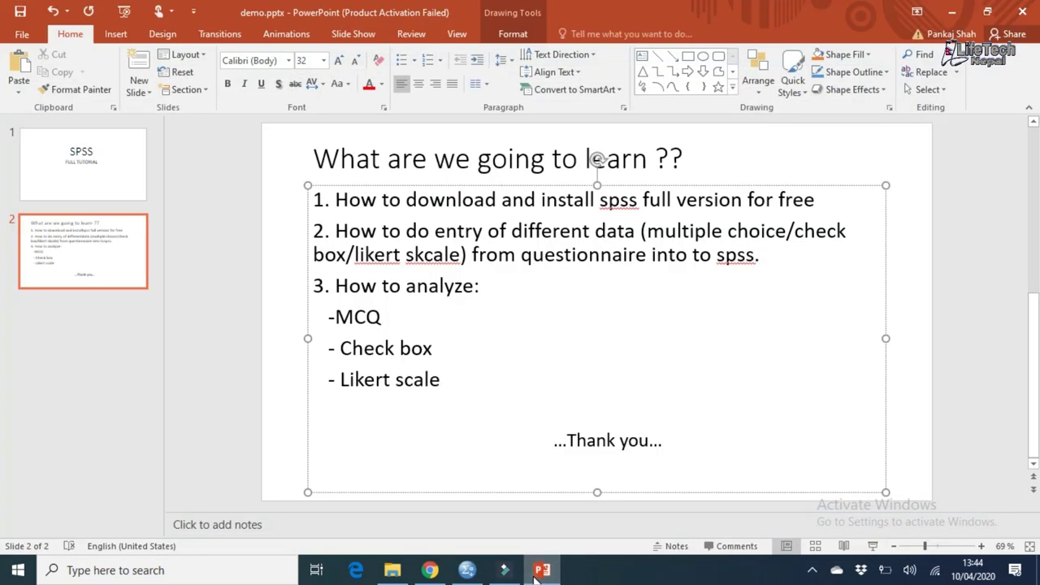
{"action": "left_click", "coordinate": [540, 571]}
{"action": "left_click", "coordinate": [431, 571]}
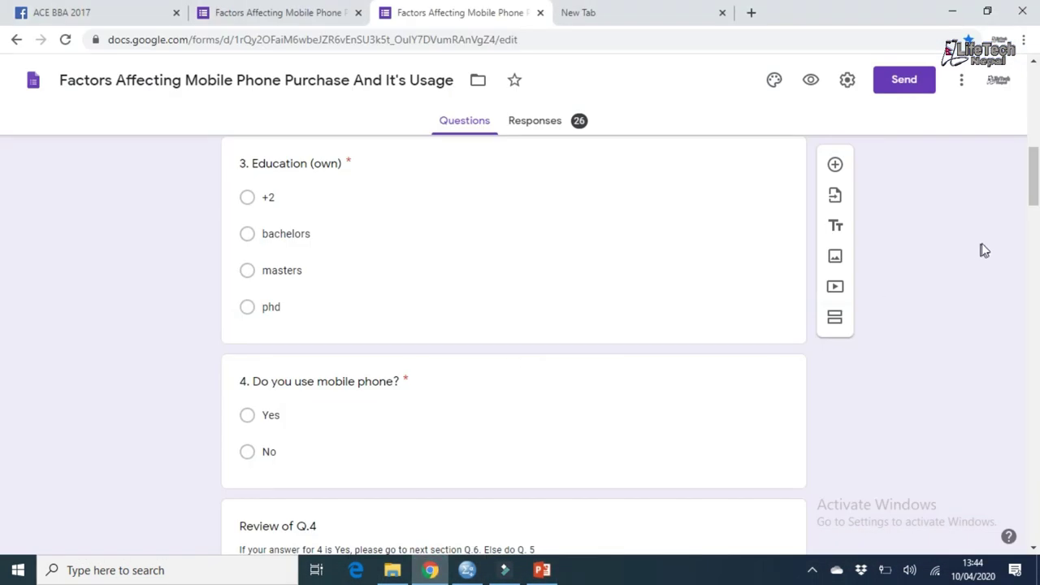
{"action": "left_click_drag", "start_coordinate": [1033, 189], "coordinate": [1037, 229]}
{"action": "scroll", "coordinate": [0, 241], "scroll_direction": "down", "scroll_amount": 2}
{"action": "scroll", "coordinate": [0, 241], "scroll_direction": "up", "scroll_amount": 4}
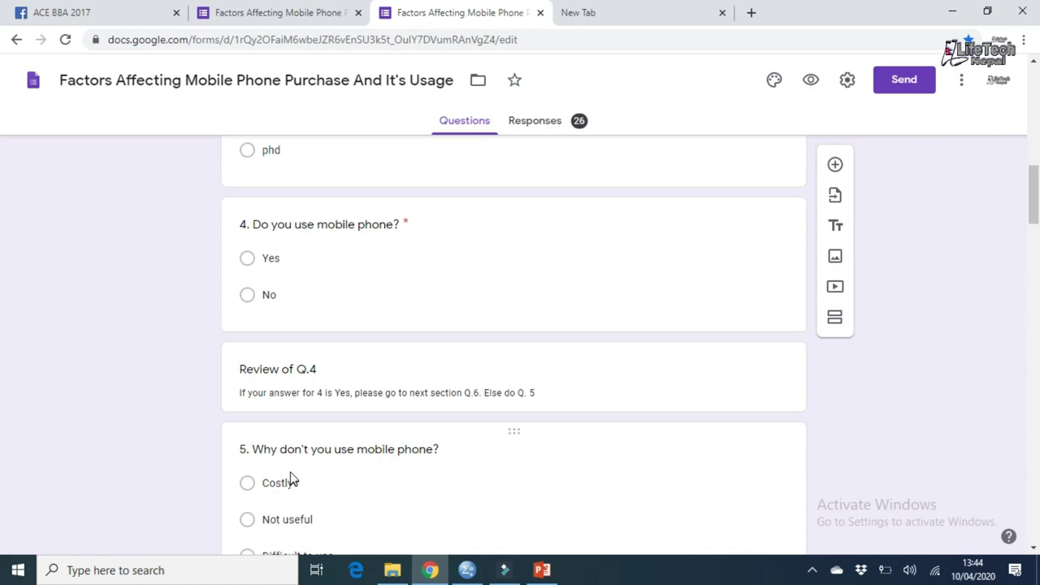
- Examine the answer options of question 6 about the phone brand used
{"action": "left_click_drag", "start_coordinate": [1033, 214], "coordinate": [1034, 285]}
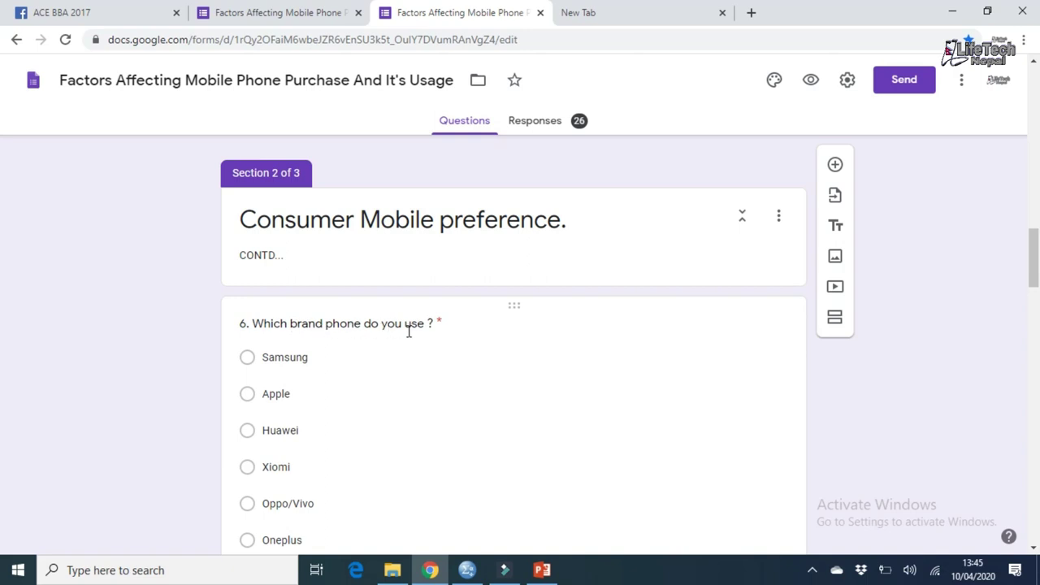
{"action": "left_click", "coordinate": [321, 325]}
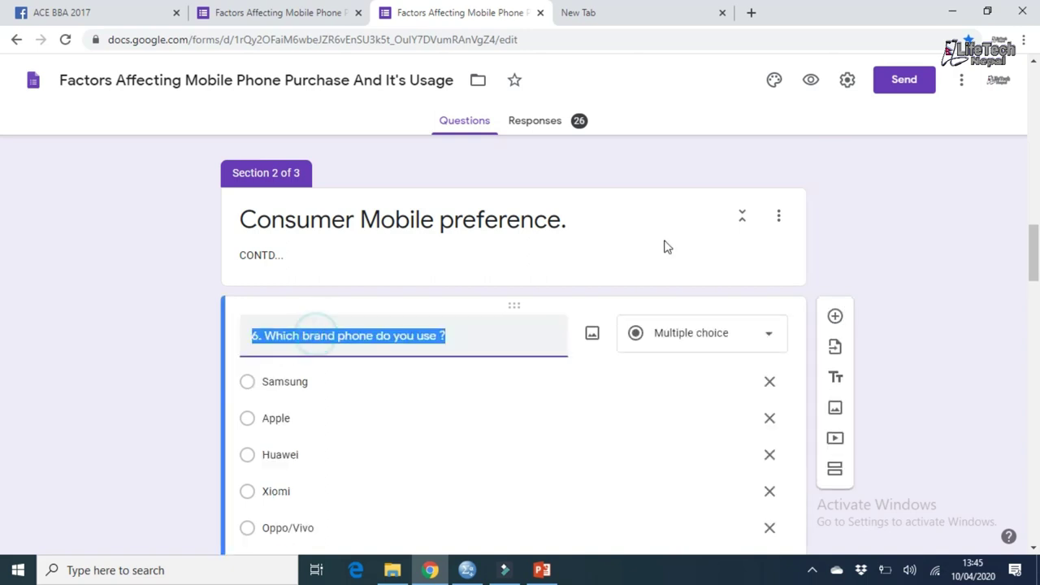
{"action": "left_click_drag", "start_coordinate": [1031, 235], "coordinate": [1032, 265]}
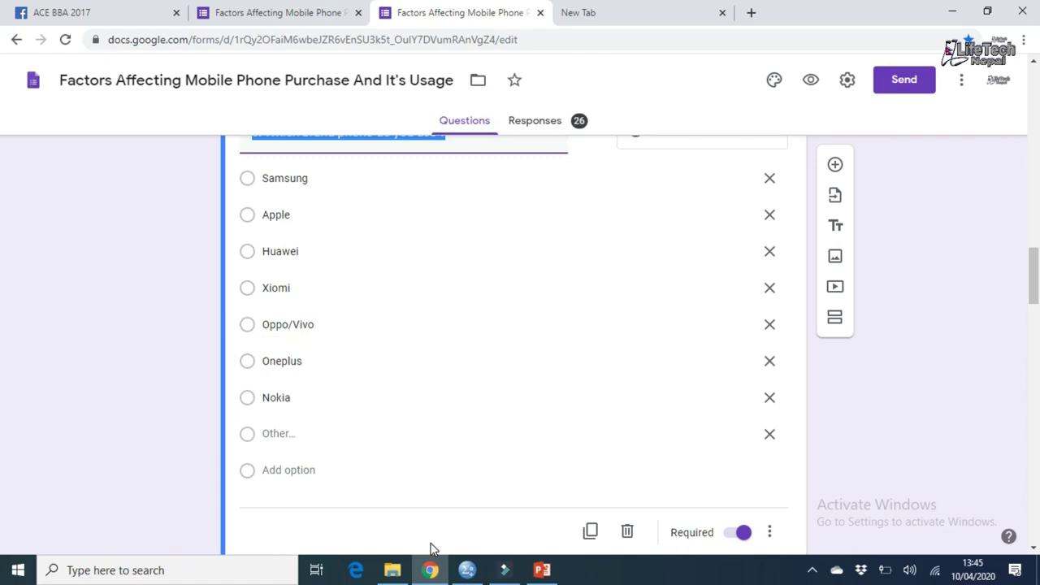
- Walk through the Gender, Age, Education and Brand variable names in SPSS and recheck the brand question's options in Chrome
{"action": "left_click", "coordinate": [467, 570]}
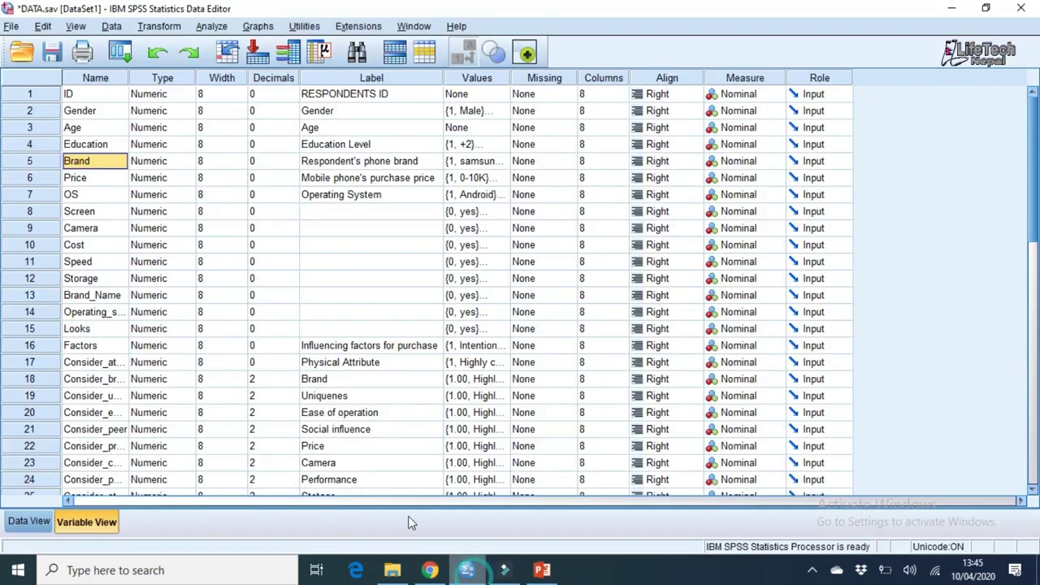
{"action": "left_click", "coordinate": [82, 111]}
{"action": "left_click", "coordinate": [77, 128]}
{"action": "left_click", "coordinate": [91, 146]}
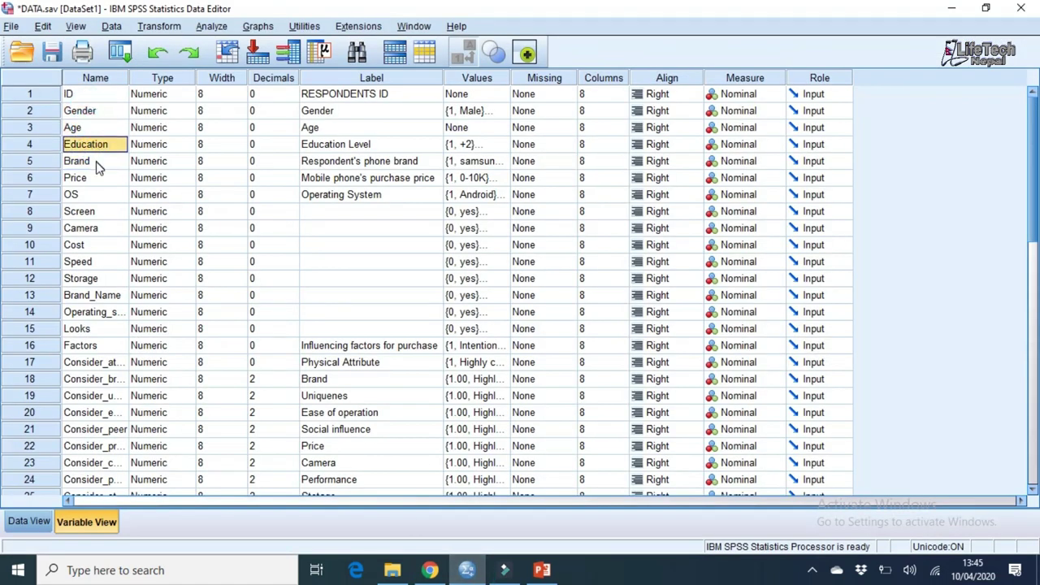
{"action": "left_click", "coordinate": [100, 160]}
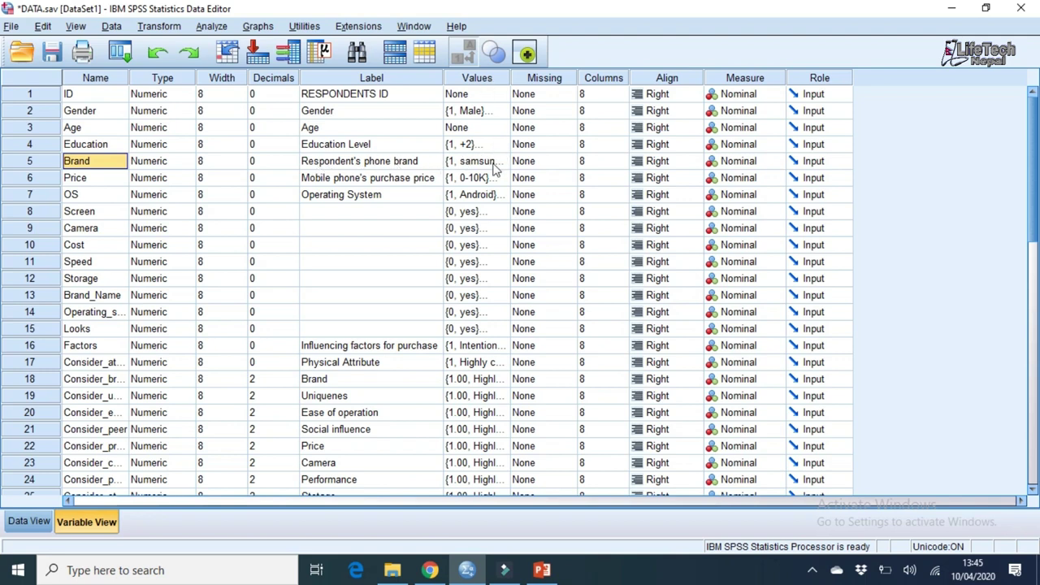
{"action": "mouse_move", "coordinate": [431, 570]}
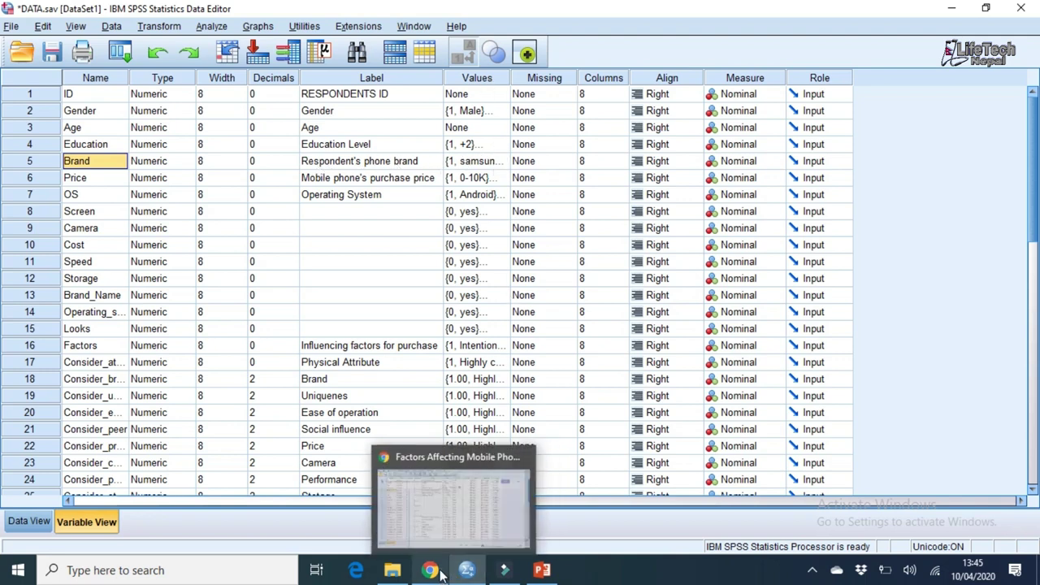
{"action": "left_click", "coordinate": [422, 447]}
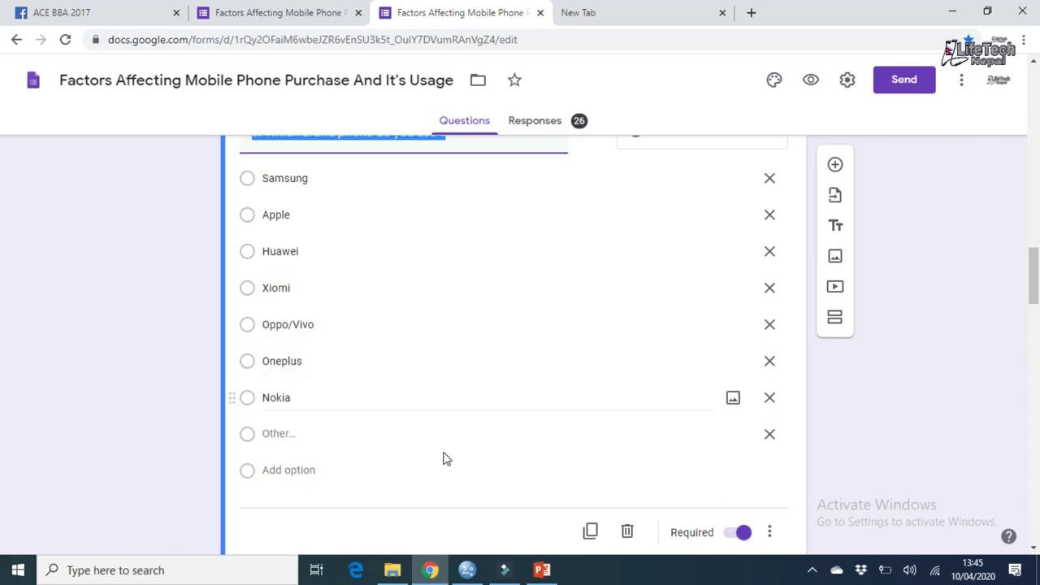
- Switch to SPSS, examine the full list of the Brand variable's value labels and close the dialog without changes
{"action": "left_click", "coordinate": [467, 569]}
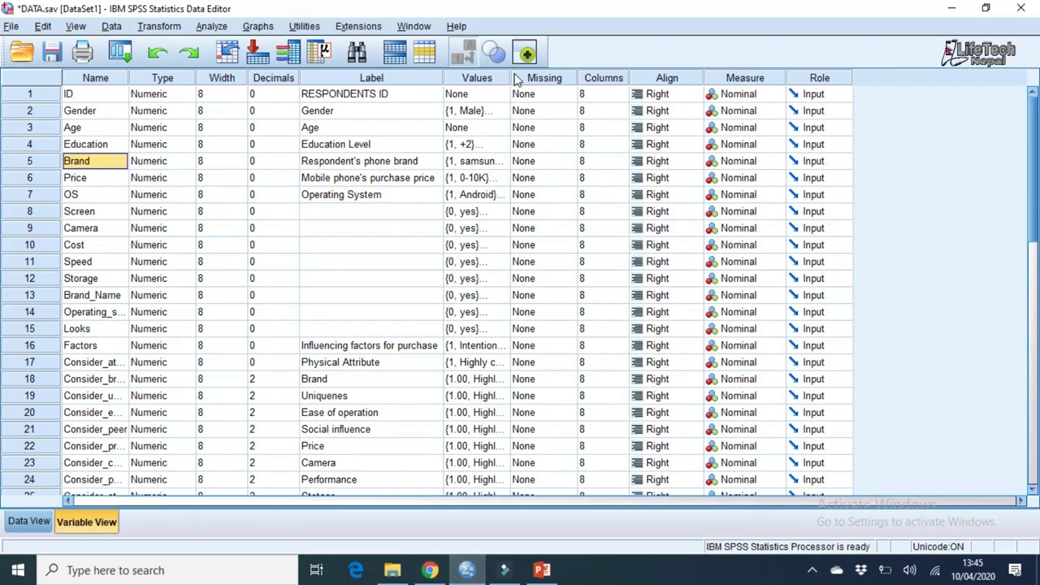
{"action": "left_click", "coordinate": [497, 161]}
{"action": "left_click", "coordinate": [507, 161]}
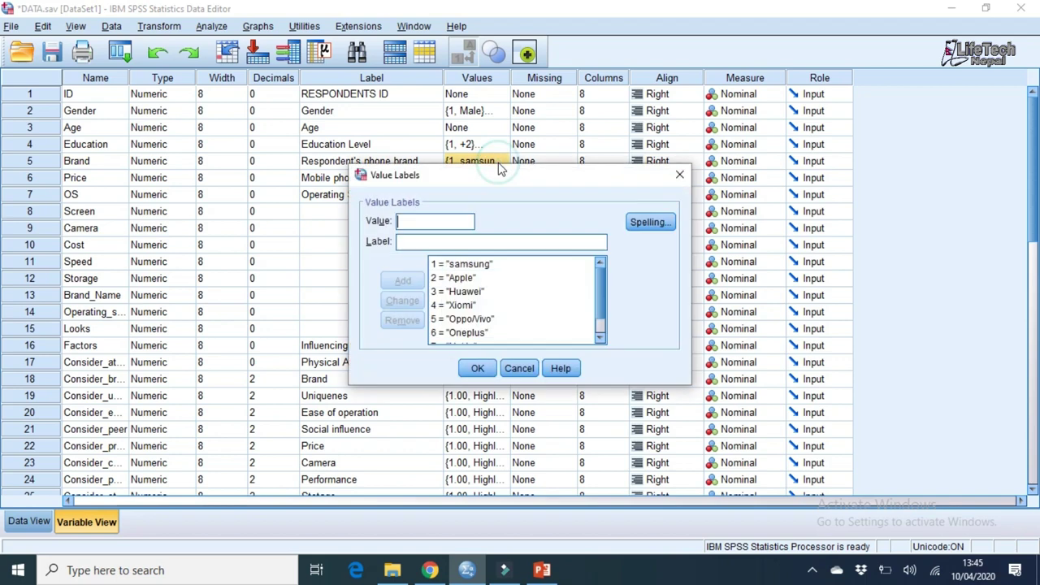
{"action": "left_click", "coordinate": [406, 243]}
{"action": "left_click_drag", "start_coordinate": [605, 294], "coordinate": [601, 316]}
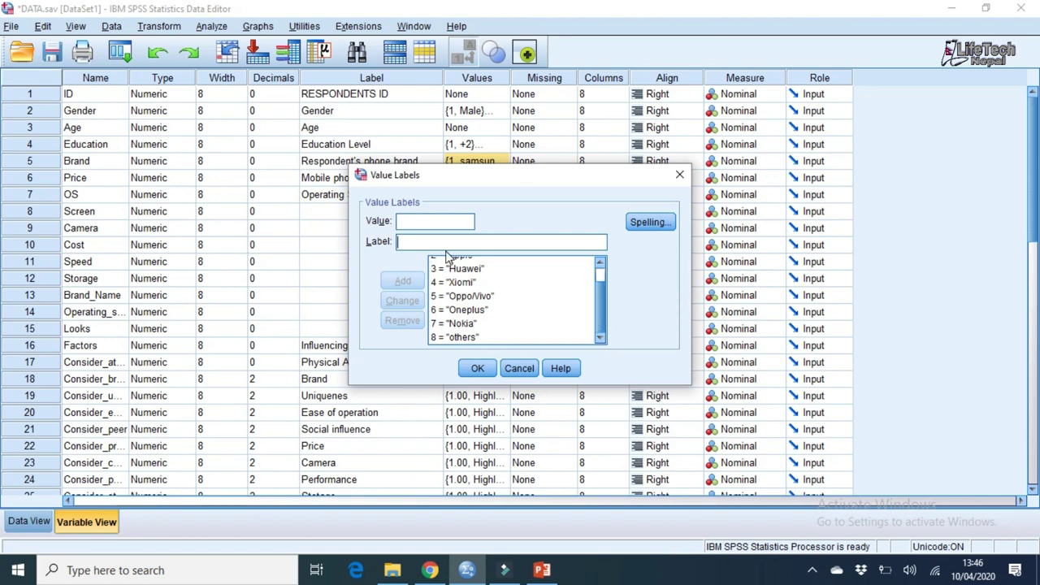
{"action": "left_click", "coordinate": [425, 225]}
{"action": "left_click", "coordinate": [418, 242]}
{"action": "left_click", "coordinate": [681, 175]}
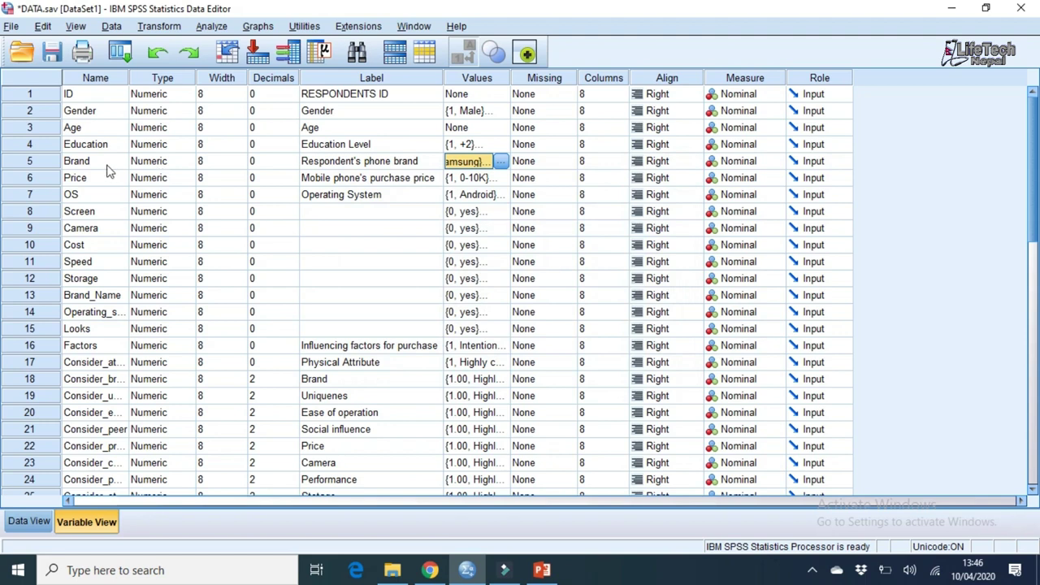
- Compare the Purchase Price question's options in Chrome with the Price variable's value labels in SPSS
{"action": "left_click", "coordinate": [430, 571]}
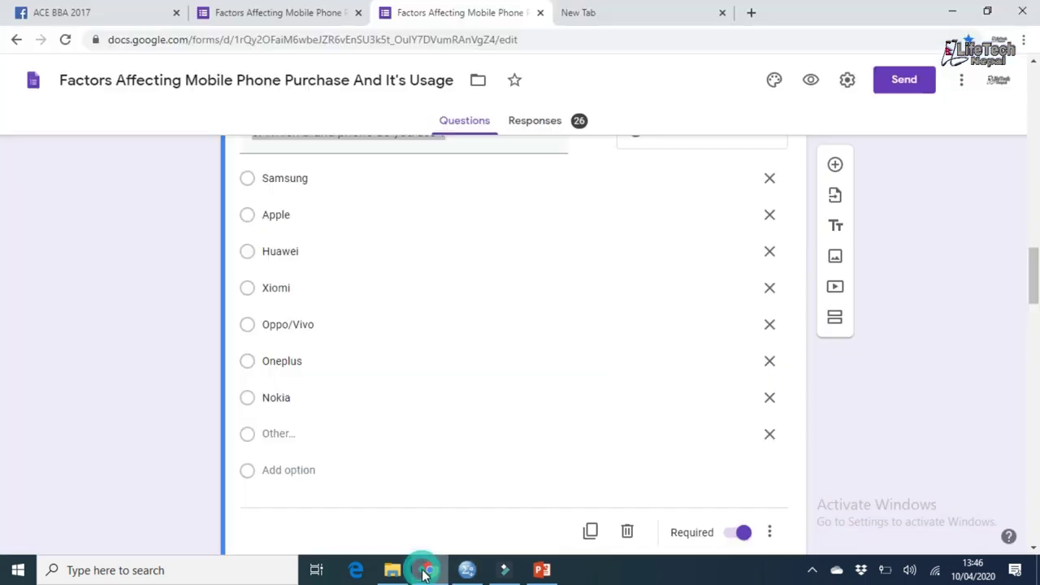
{"action": "left_click_drag", "start_coordinate": [1032, 273], "coordinate": [1033, 317]}
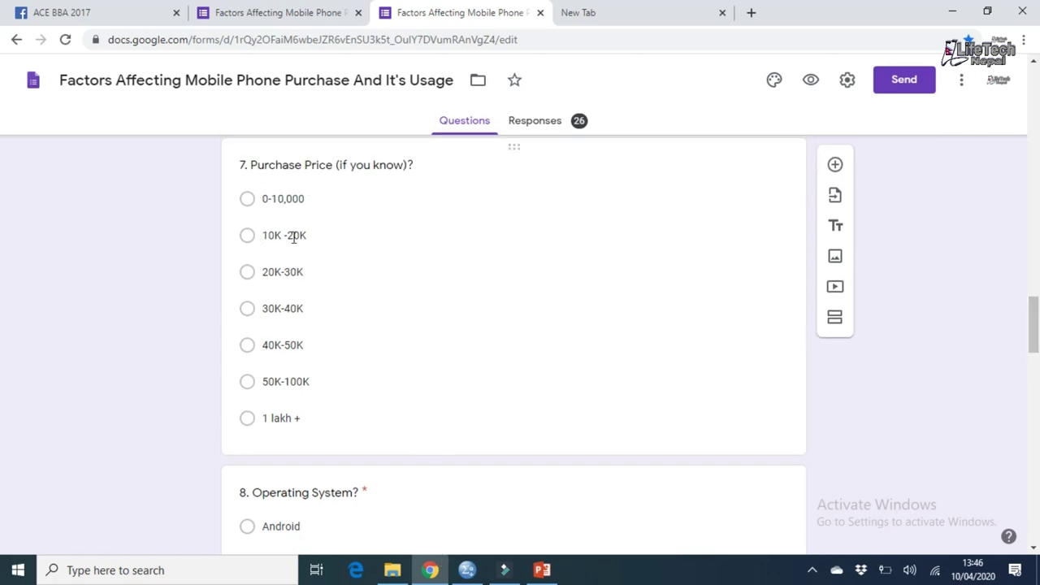
{"action": "left_click", "coordinate": [467, 569]}
{"action": "left_click", "coordinate": [81, 181]}
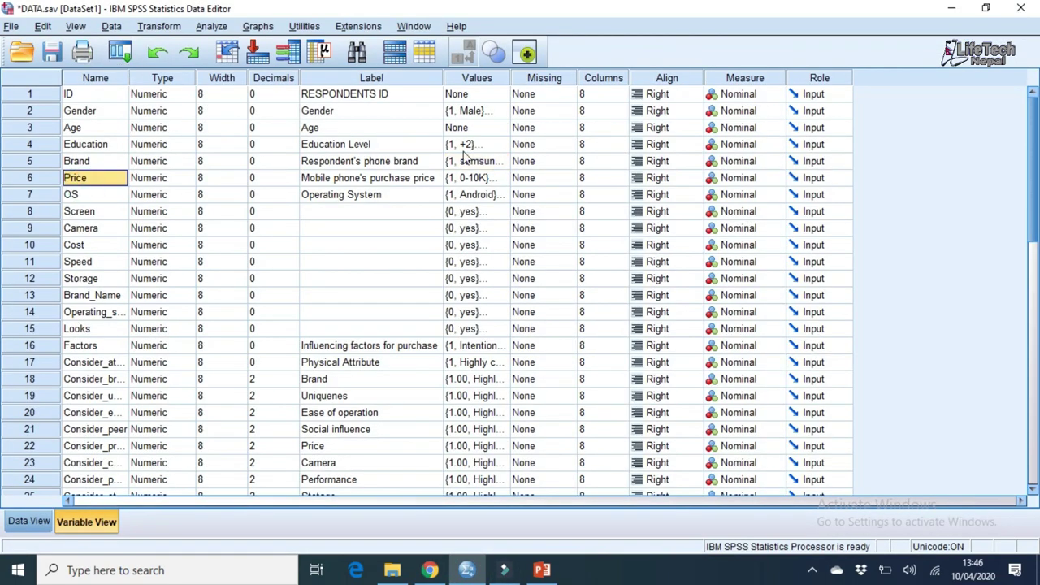
{"action": "left_click", "coordinate": [470, 179]}
{"action": "left_click", "coordinate": [503, 179]}
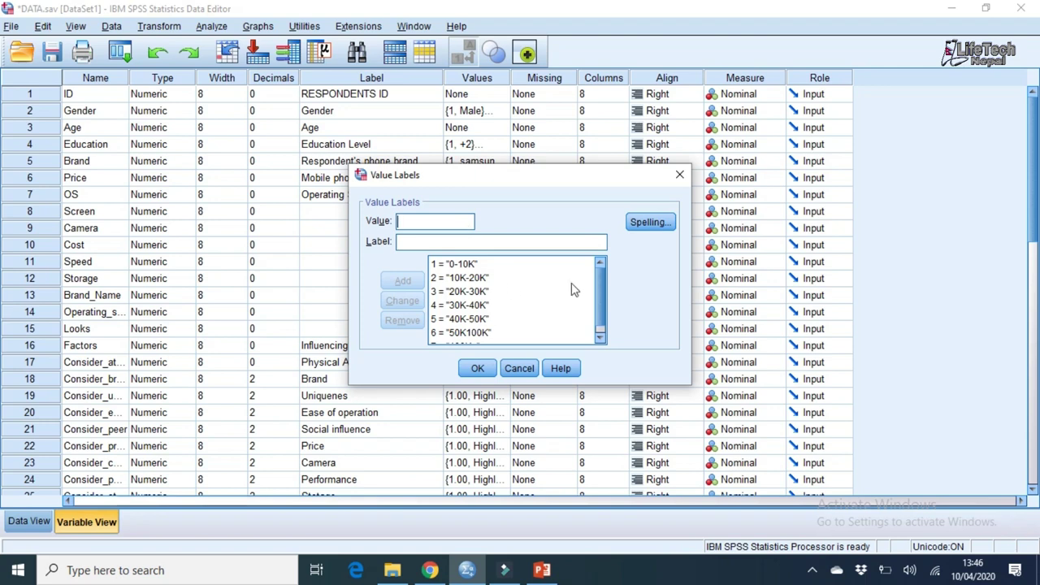
{"action": "left_click", "coordinate": [679, 174]}
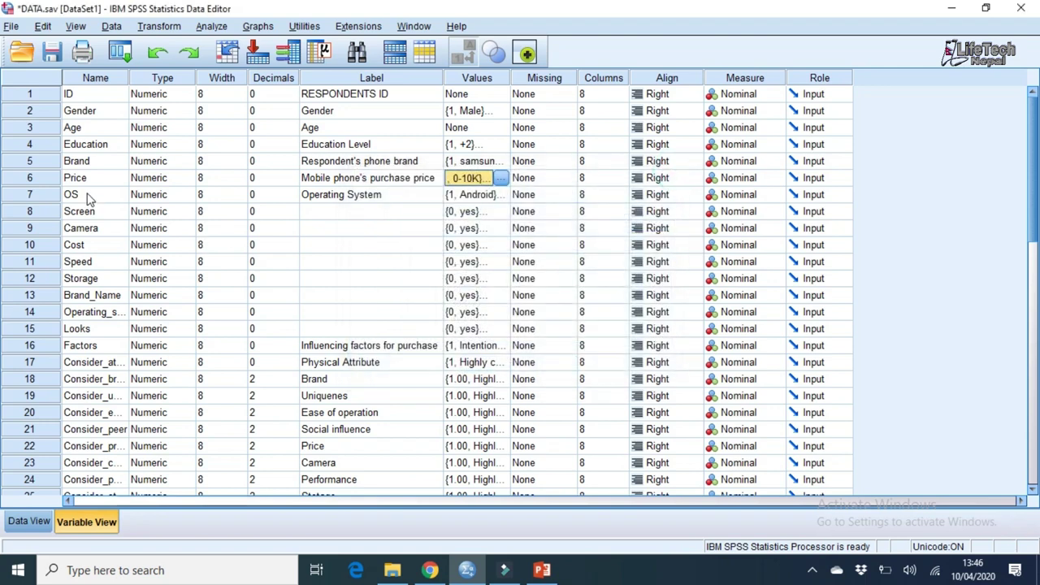
- Compare the Operating System question's options in Chrome with the OS variable's label and value labels in SPSS
{"action": "left_click", "coordinate": [86, 195]}
{"action": "left_click", "coordinate": [431, 570]}
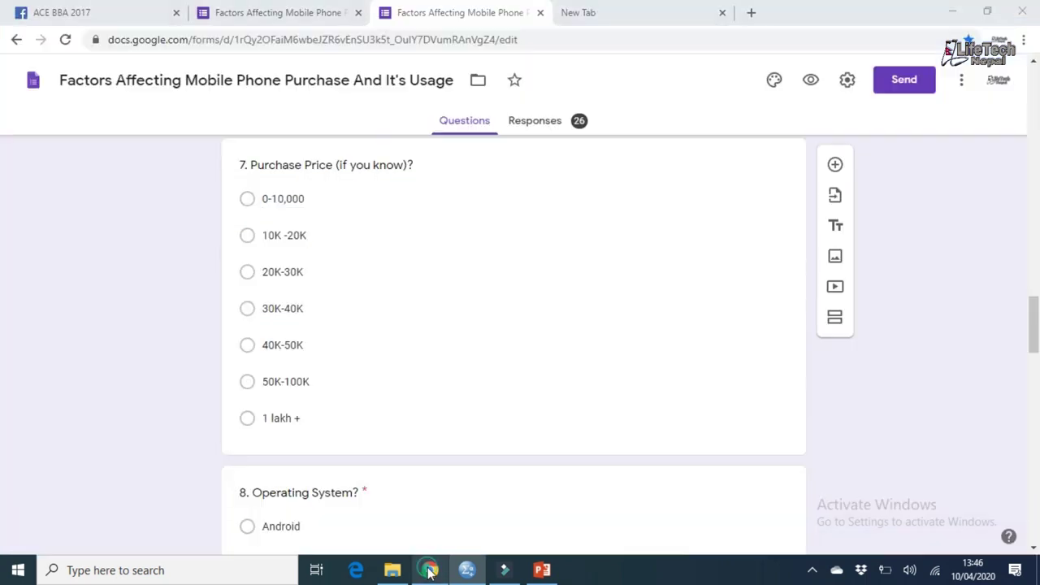
{"action": "scroll", "coordinate": [2, 333], "scroll_direction": "down", "scroll_amount": 3}
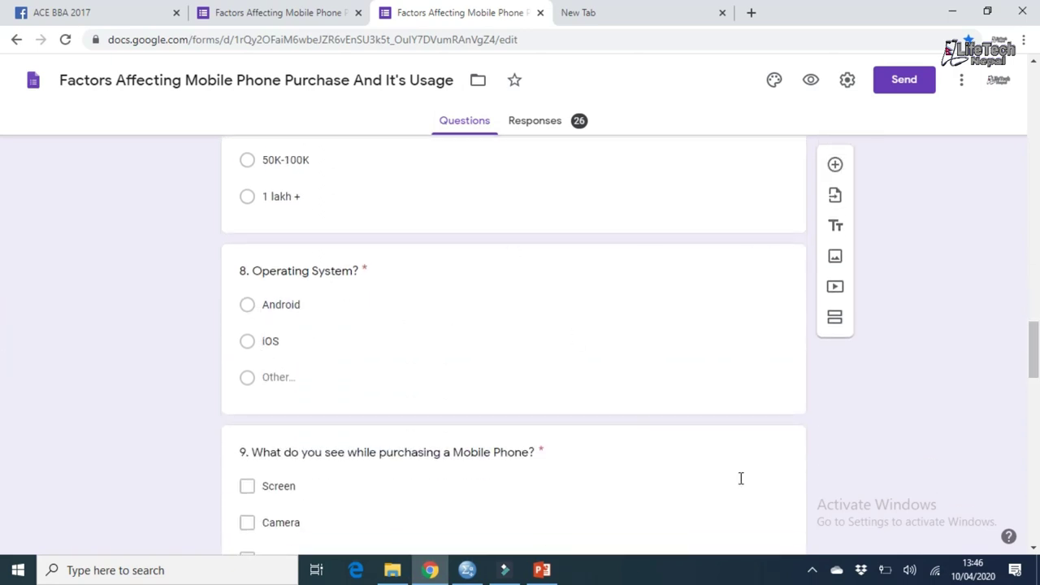
{"action": "left_click", "coordinate": [467, 570]}
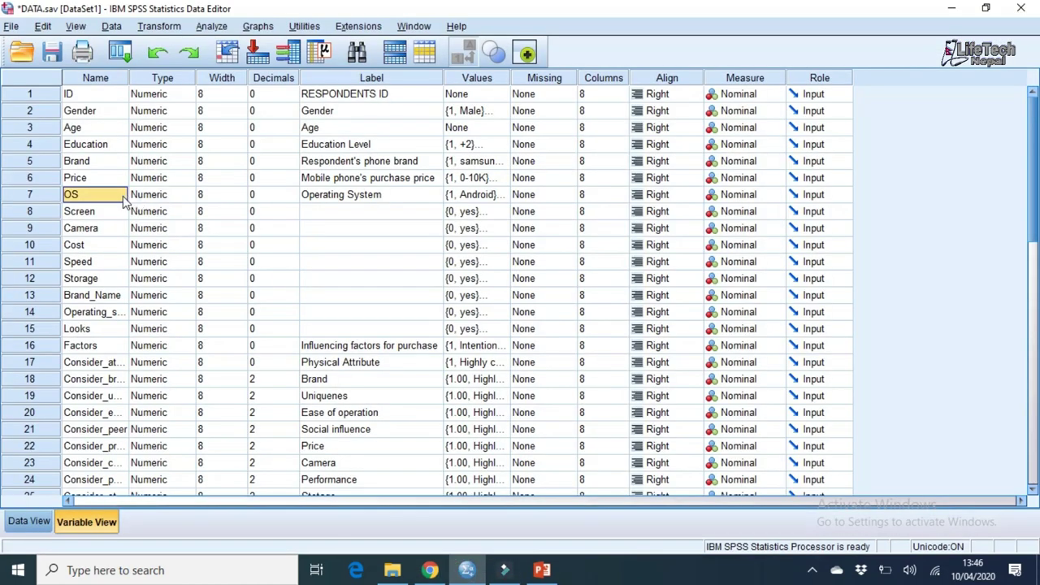
{"action": "left_click", "coordinate": [413, 194]}
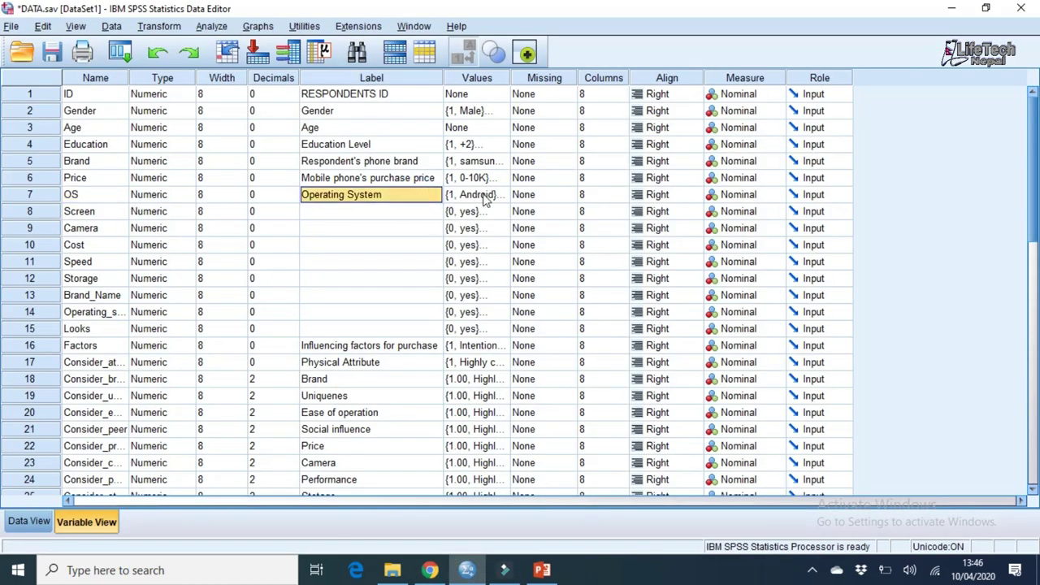
{"action": "left_click", "coordinate": [495, 195]}
{"action": "left_click", "coordinate": [496, 195]}
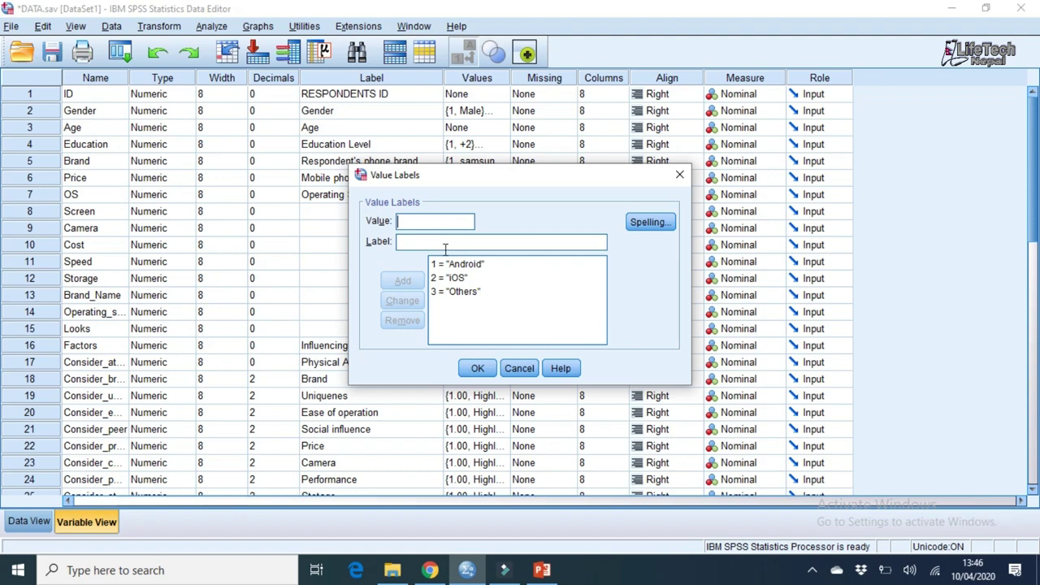
{"action": "left_click", "coordinate": [678, 176]}
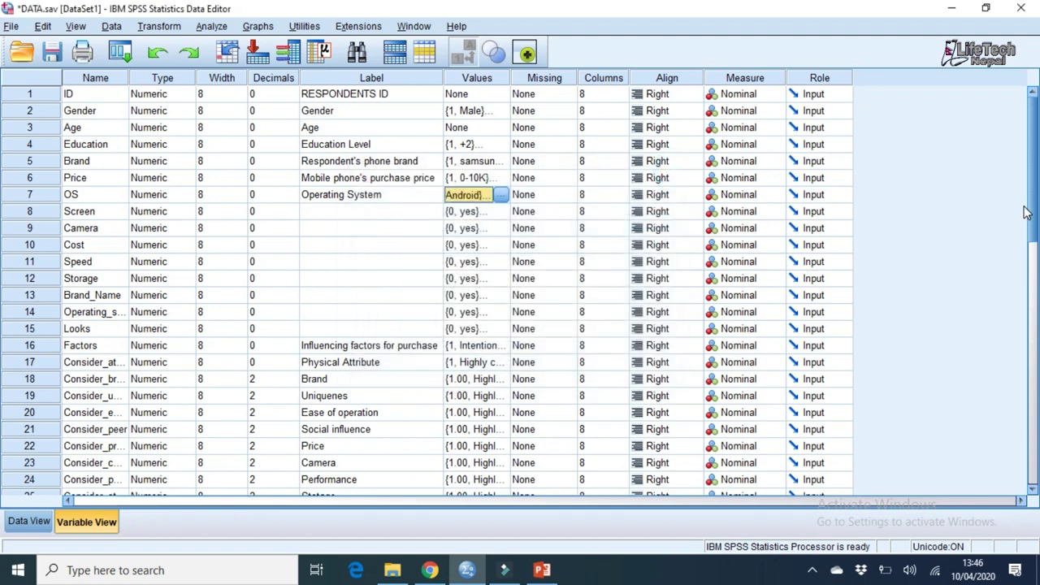
- Look over the remaining variables in SPSS, switch to Chrome and read the checkbox options of question 9 in the Google Form
{"action": "scroll", "coordinate": [1034, 215], "scroll_direction": "down", "scroll_amount": 2}
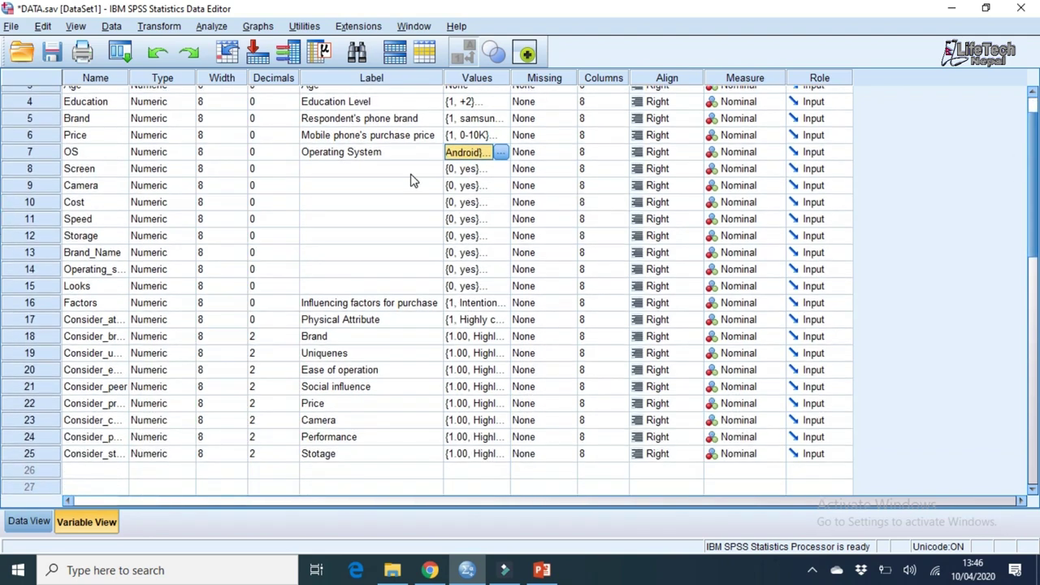
{"action": "mouse_move", "coordinate": [436, 572]}
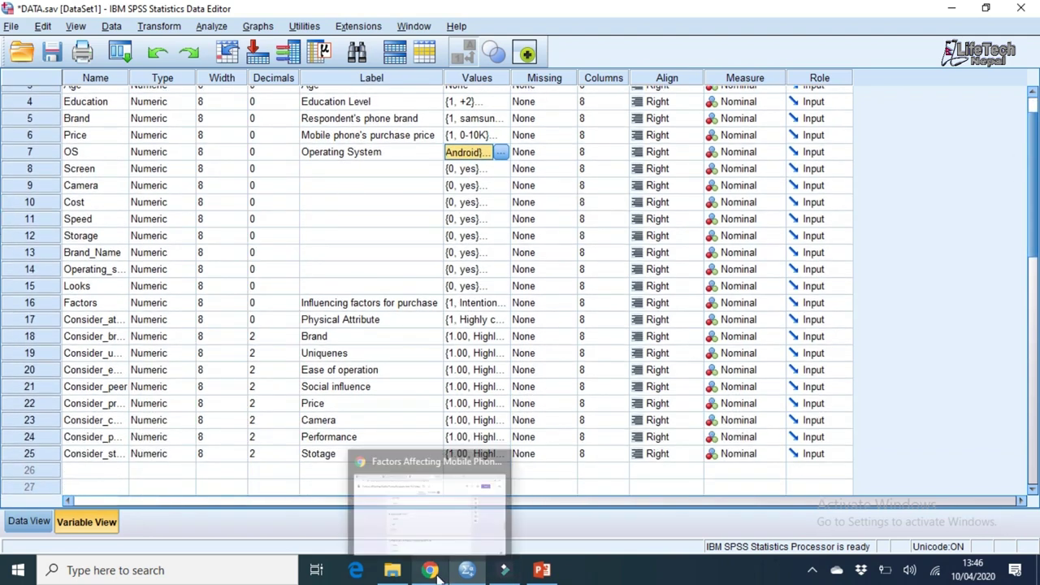
{"action": "left_click", "coordinate": [428, 500]}
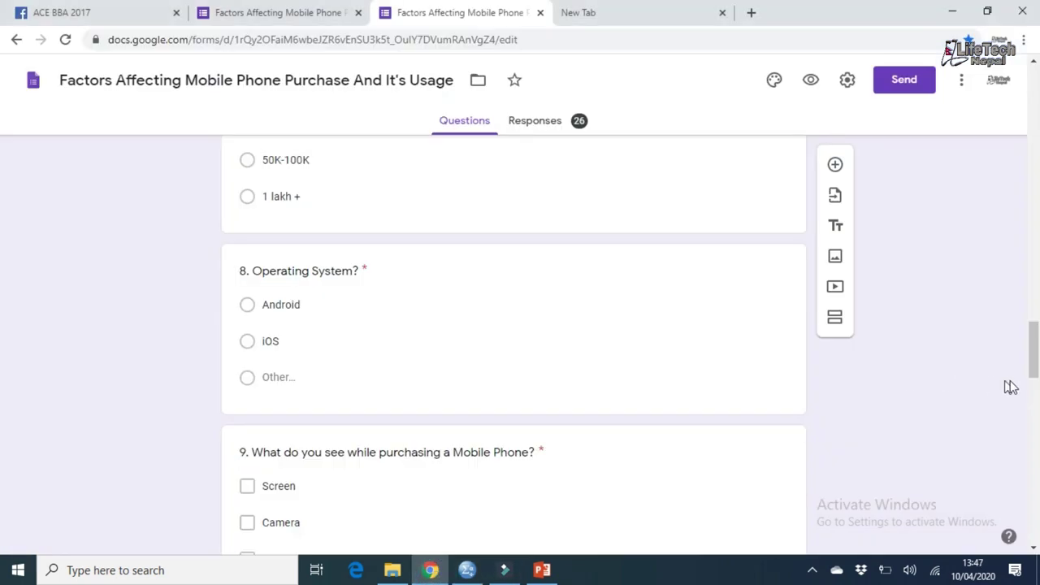
{"action": "left_click_drag", "start_coordinate": [1036, 355], "coordinate": [1036, 389]}
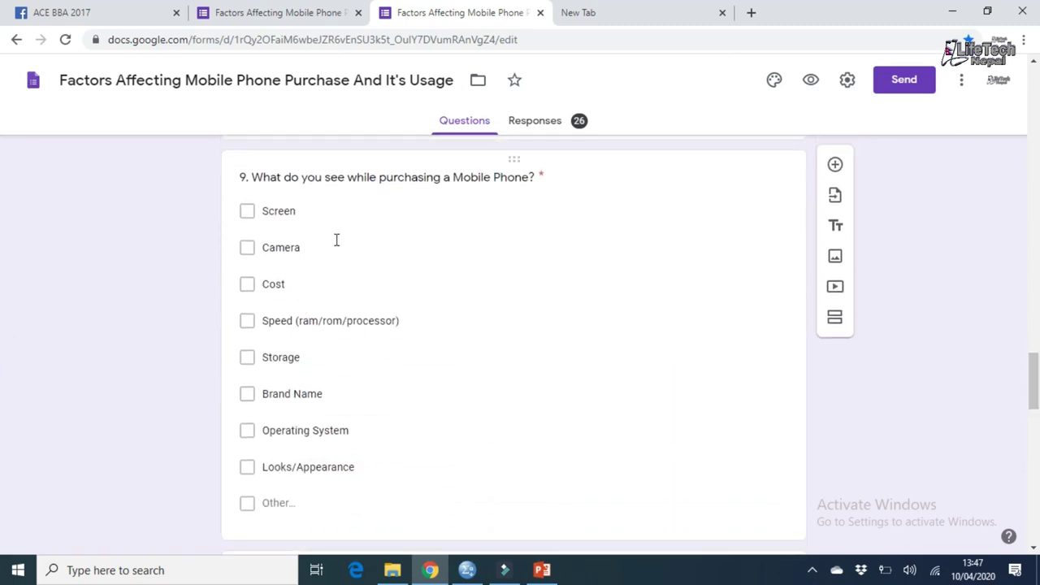
- Switch to PowerPoint and point out the multiple choice, check box and likert scale data types in the slide's second item
{"action": "left_click", "coordinate": [542, 570]}
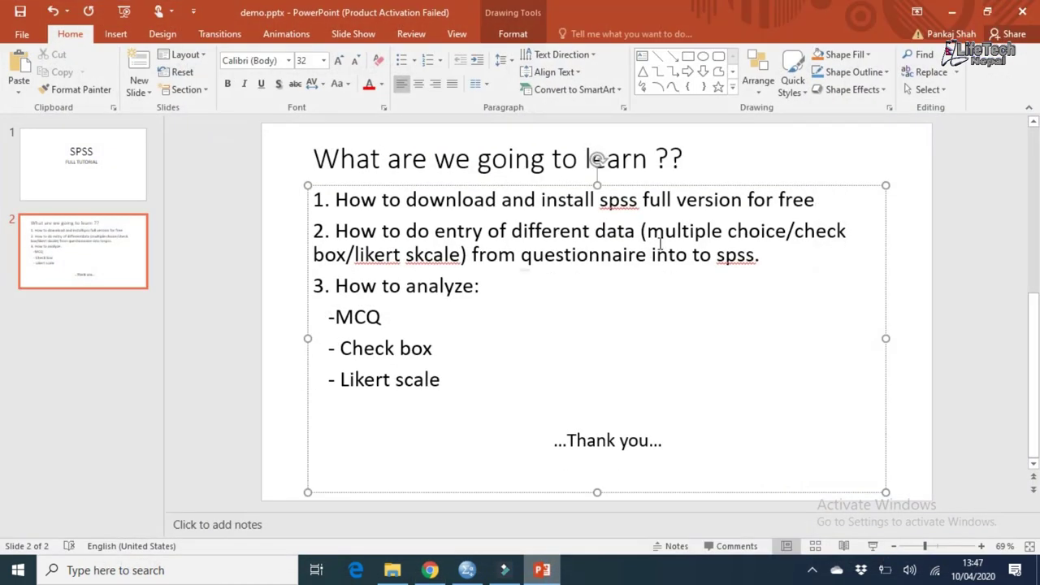
{"action": "left_click_drag", "start_coordinate": [648, 233], "coordinate": [804, 232]}
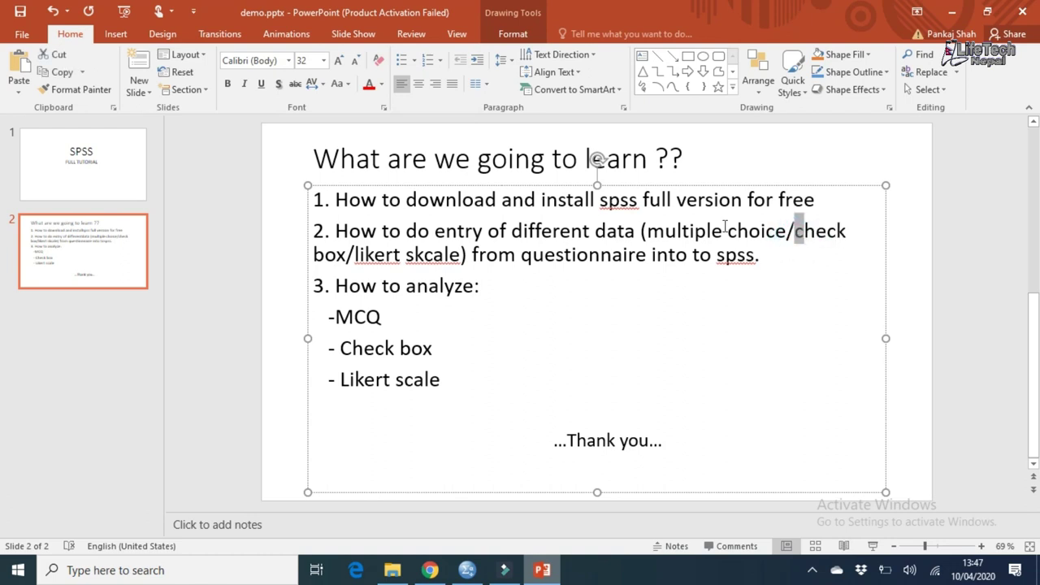
{"action": "left_click_drag", "start_coordinate": [725, 228], "coordinate": [351, 257]}
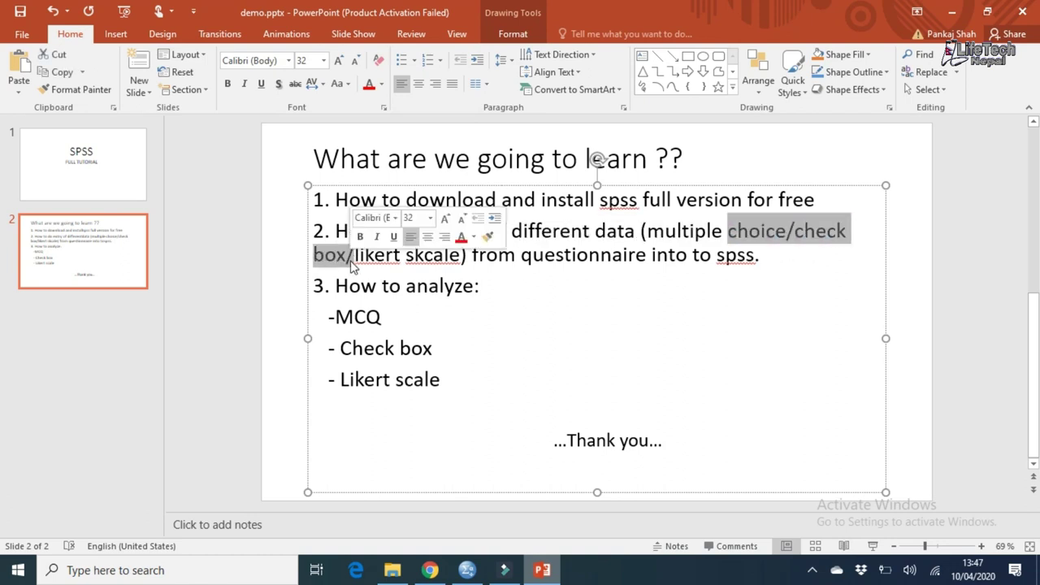
{"action": "double_click", "coordinate": [350, 257]}
{"action": "left_click", "coordinate": [443, 258], "text": "shift"}
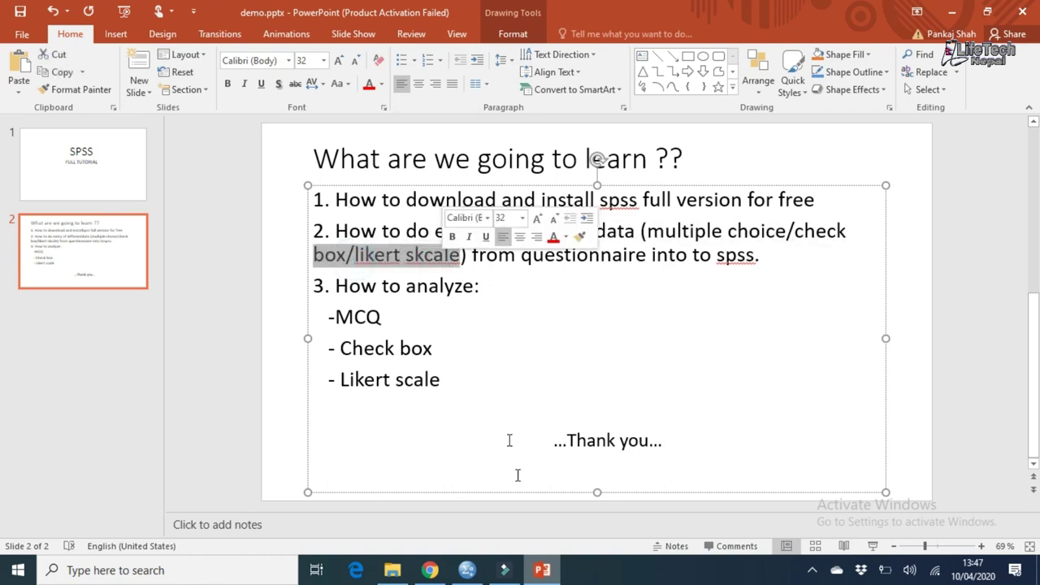
{"action": "left_click", "coordinate": [819, 231]}
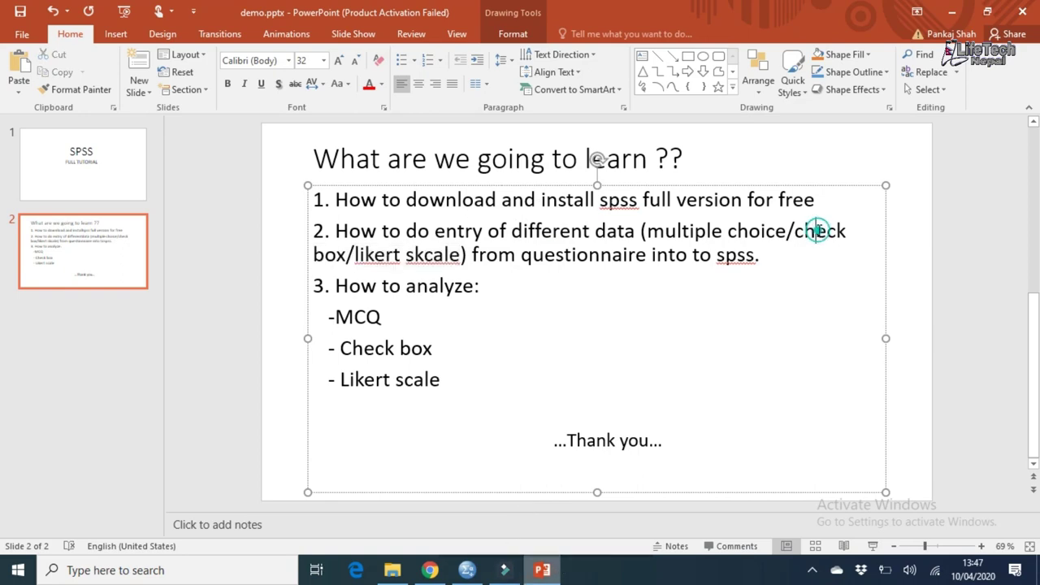
{"action": "left_click", "coordinate": [529, 575]}
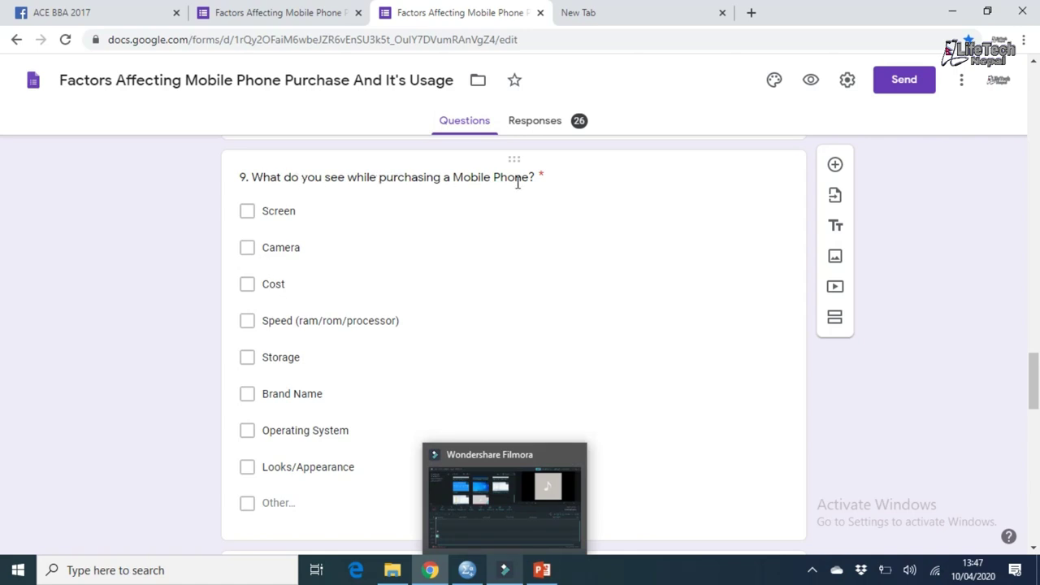
{"action": "left_click", "coordinate": [505, 569]}
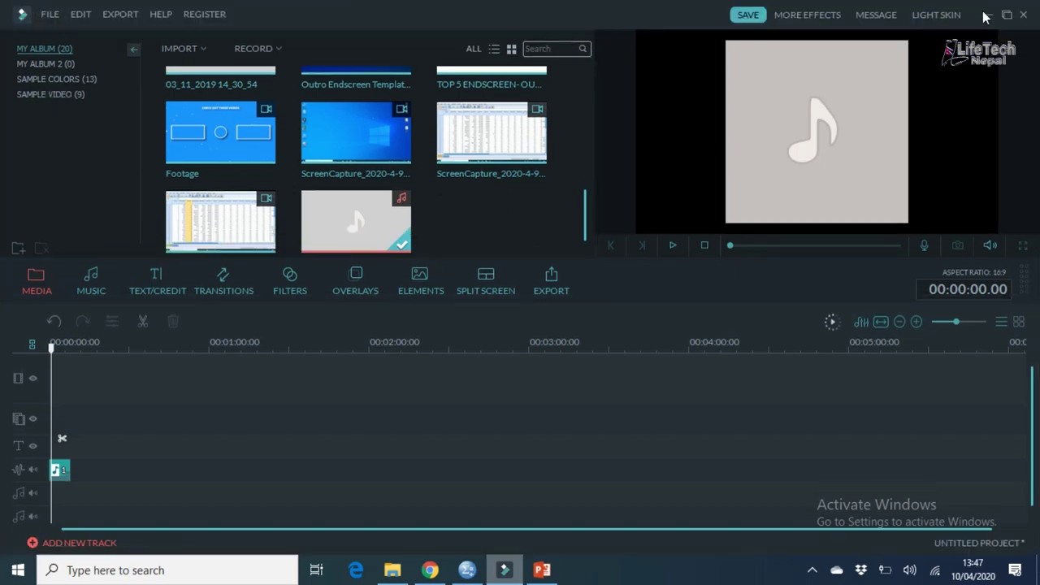
{"action": "left_click", "coordinate": [985, 16]}
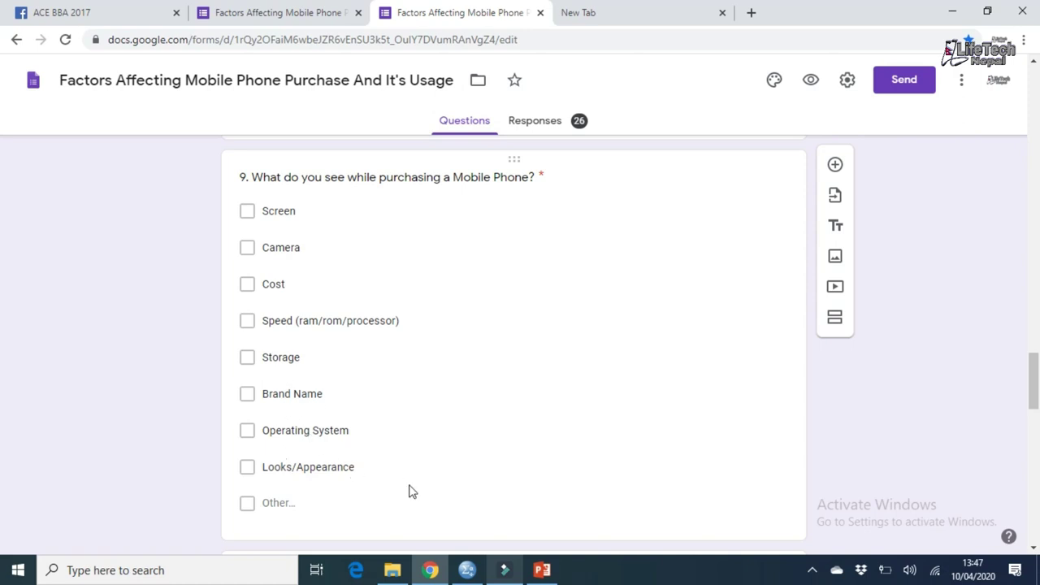
{"action": "left_click", "coordinate": [499, 571]}
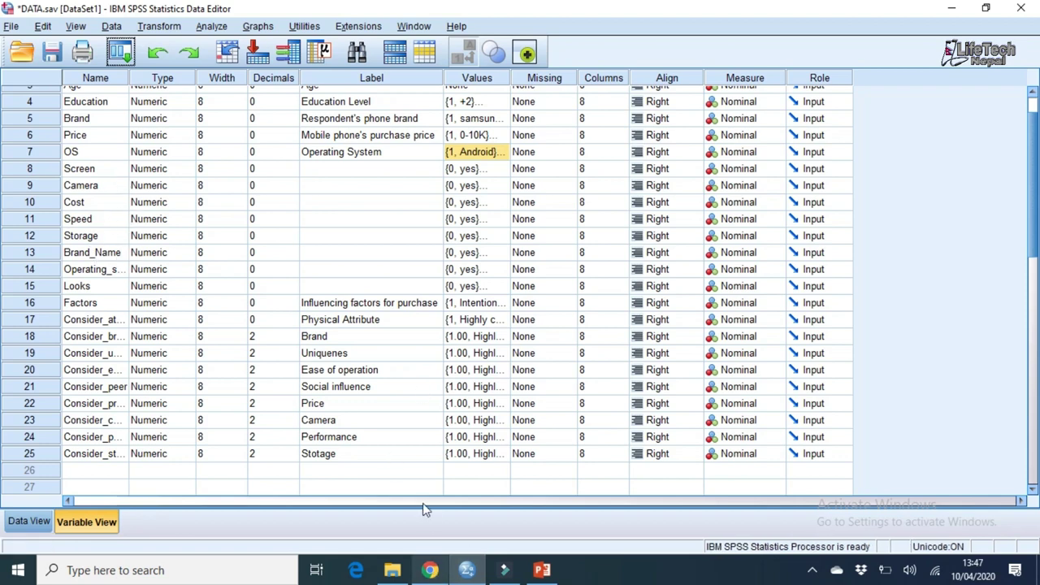
- Compare the single-choice Operating System question with the checkbox question 9 about purchasing a mobile phone in Chrome
{"action": "left_click", "coordinate": [431, 571]}
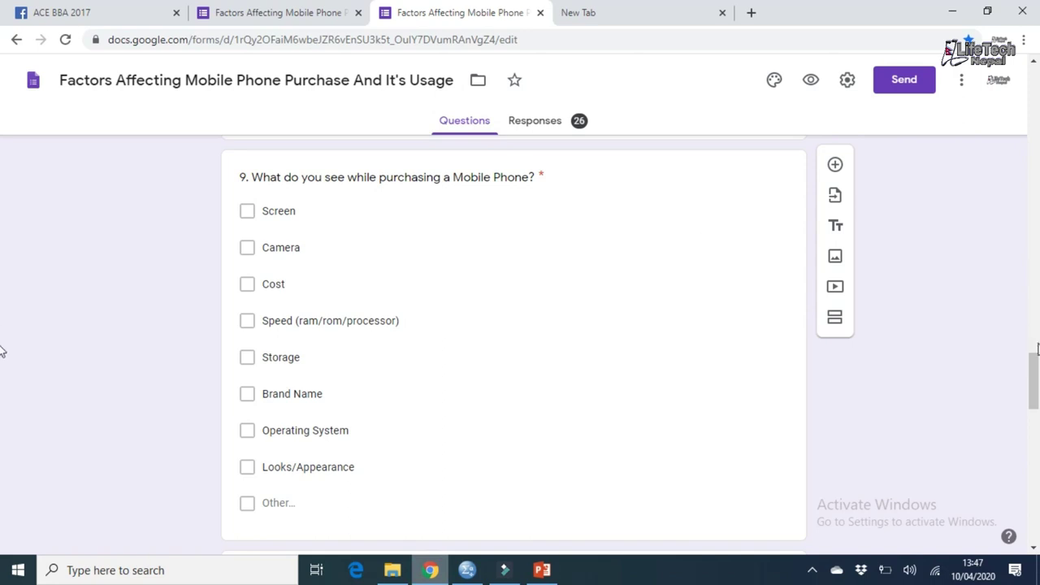
{"action": "scroll", "coordinate": [782, 267], "scroll_direction": "up", "scroll_amount": 3}
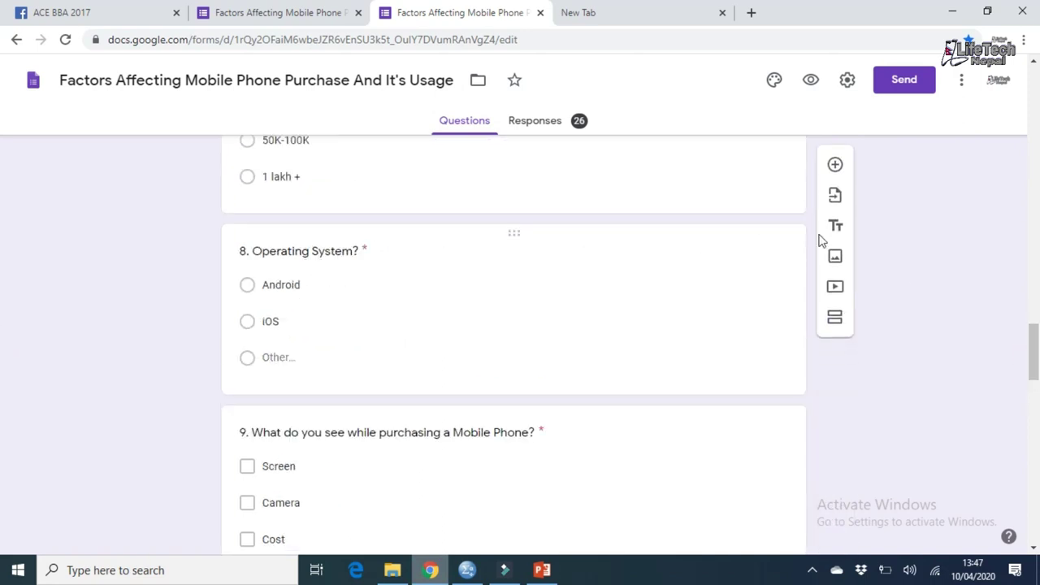
{"action": "left_click_drag", "start_coordinate": [1033, 353], "coordinate": [1035, 376]}
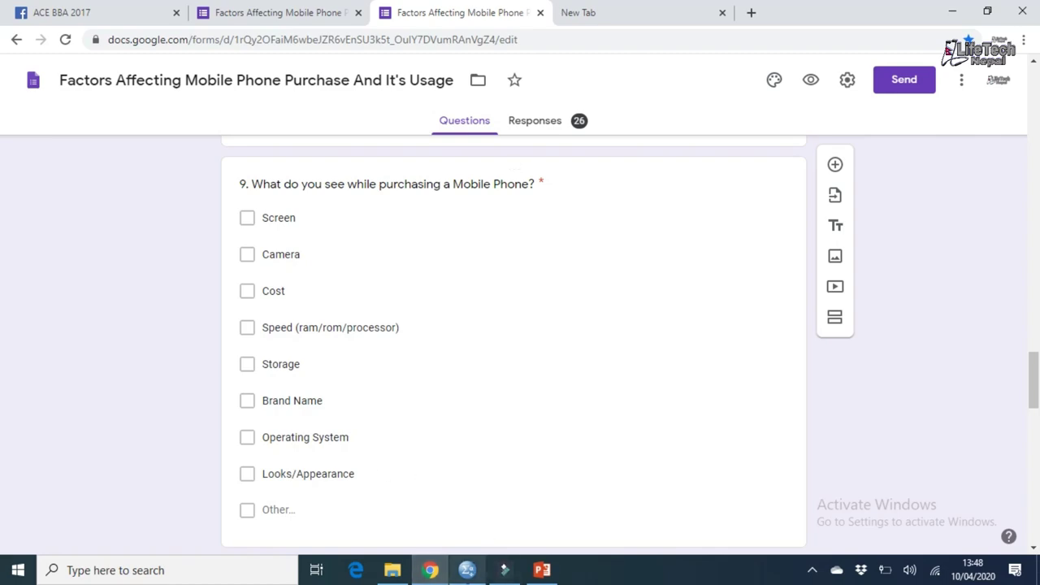
- Switch to SPSS and walk through the variable names from Screen to Looks that represent question 9's checkbox options
{"action": "left_click", "coordinate": [467, 569]}
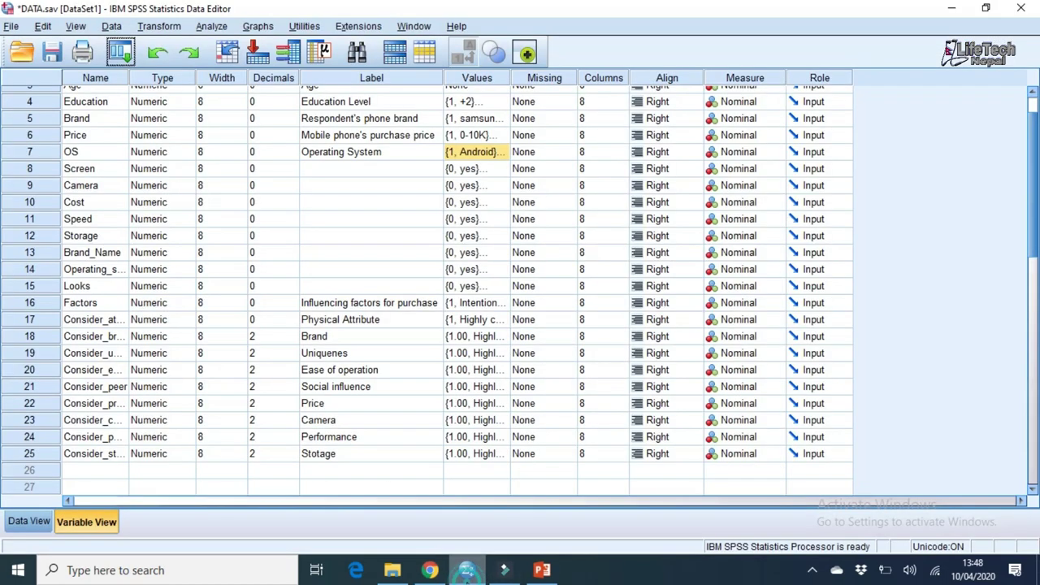
{"action": "left_click", "coordinate": [88, 169]}
{"action": "left_click", "coordinate": [91, 185]}
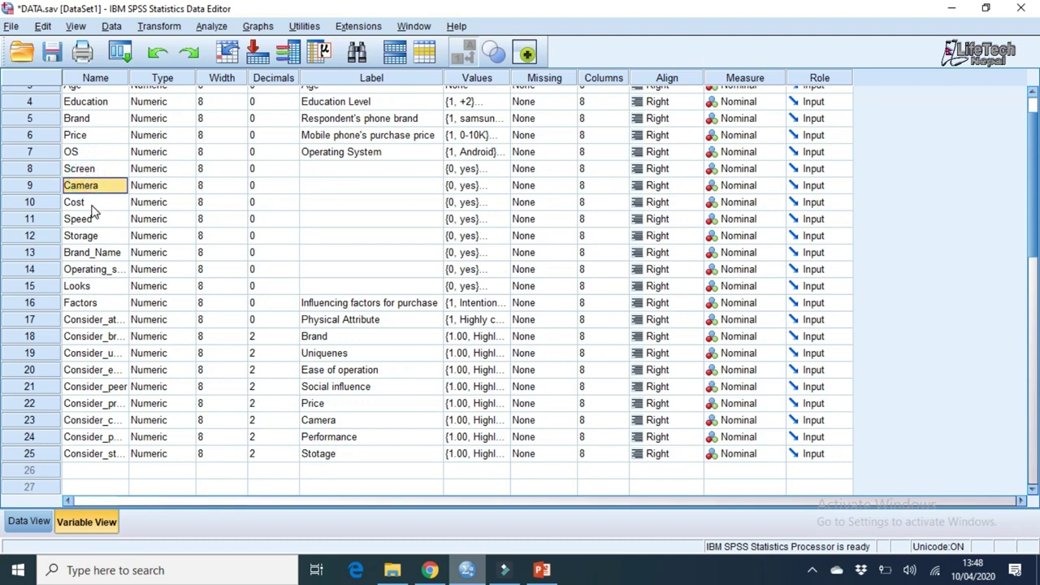
{"action": "left_click", "coordinate": [92, 203]}
{"action": "left_click", "coordinate": [91, 221]}
{"action": "left_click", "coordinate": [93, 237]}
{"action": "left_click", "coordinate": [96, 253]}
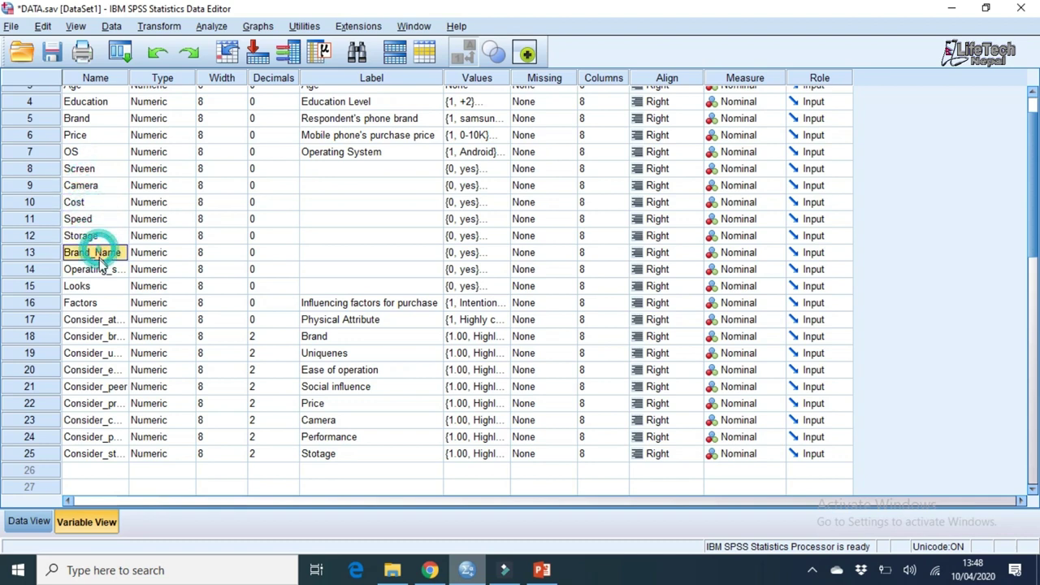
{"action": "left_click", "coordinate": [98, 271]}
{"action": "left_click", "coordinate": [94, 285]}
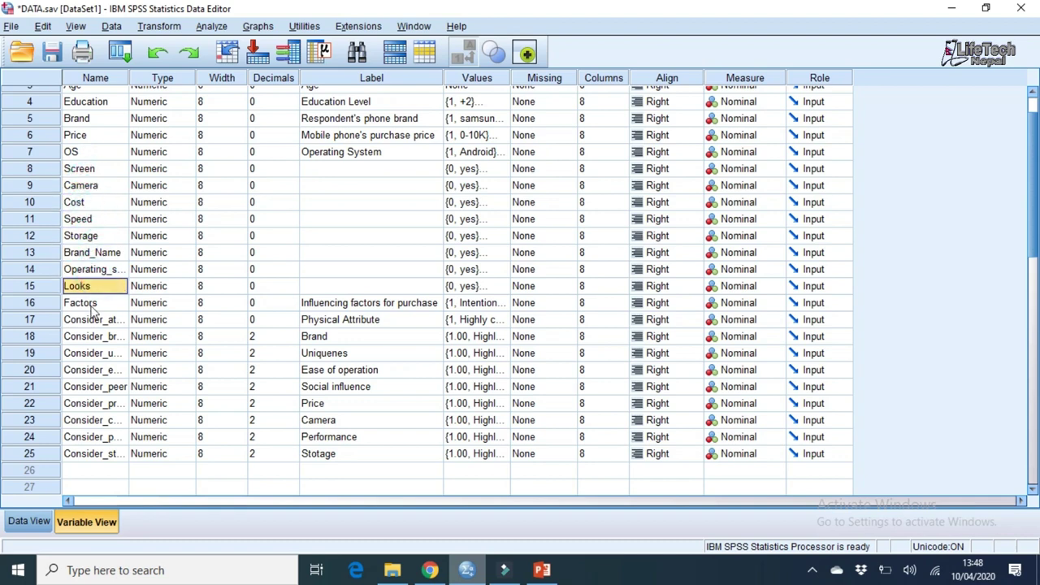
- Recheck question 9's options in Chrome, then match them again to the Screen through Looks variables in SPSS
{"action": "left_click", "coordinate": [430, 570]}
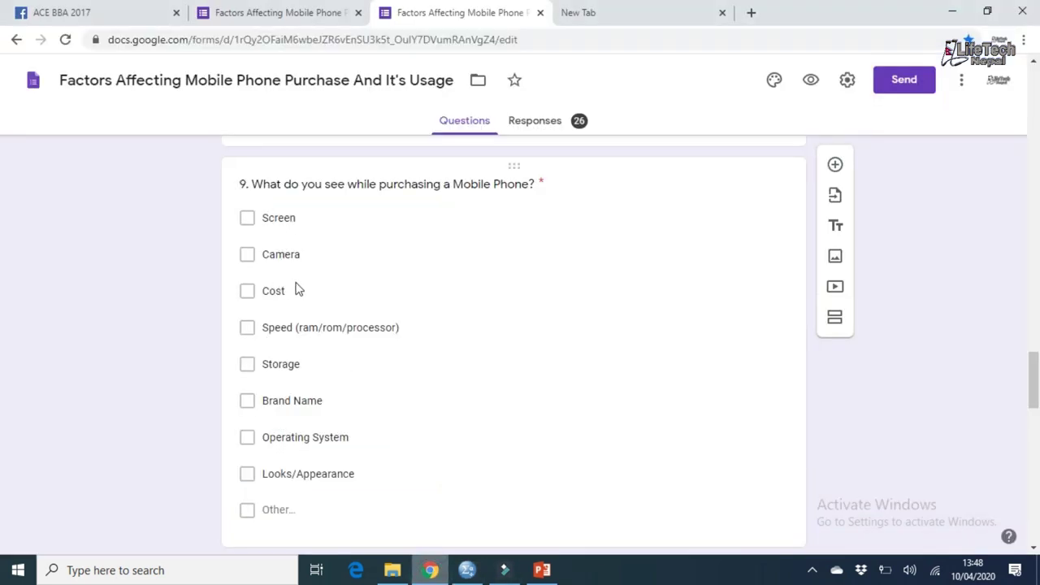
{"action": "left_click", "coordinate": [466, 569]}
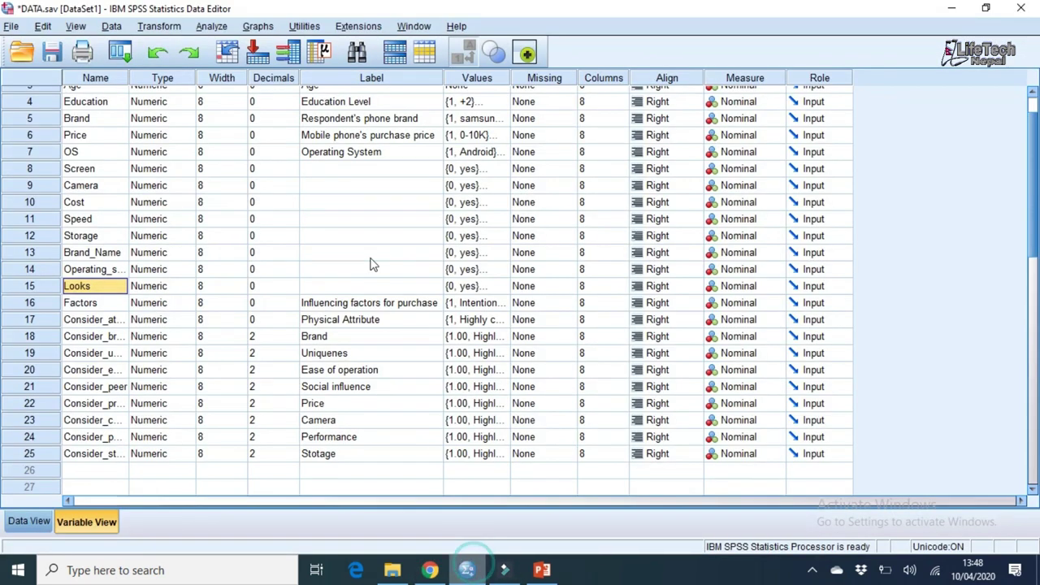
{"action": "left_click", "coordinate": [98, 170]}
{"action": "left_click", "coordinate": [101, 187]}
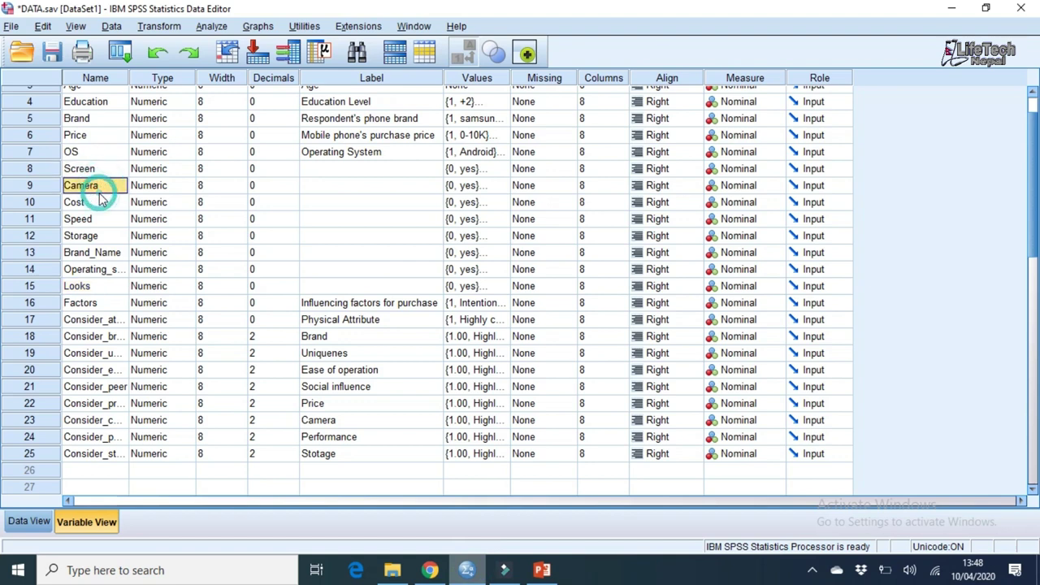
{"action": "left_click", "coordinate": [93, 286]}
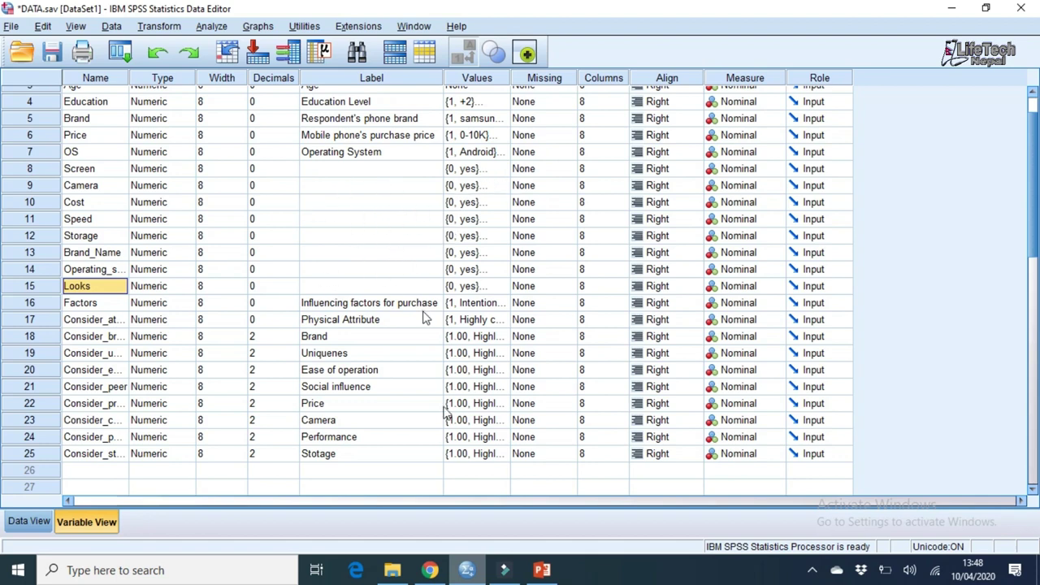
- Select the Screen variable's value labels in SPSS and review question 9's checkboxes in Chrome before returning to SPSS
{"action": "left_click", "coordinate": [492, 169]}
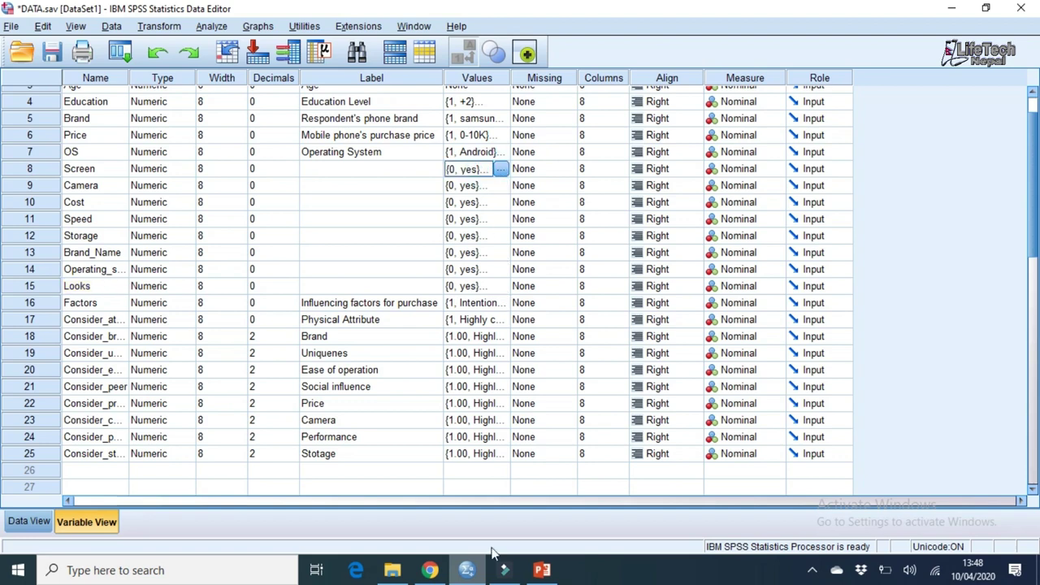
{"action": "left_click", "coordinate": [429, 570]}
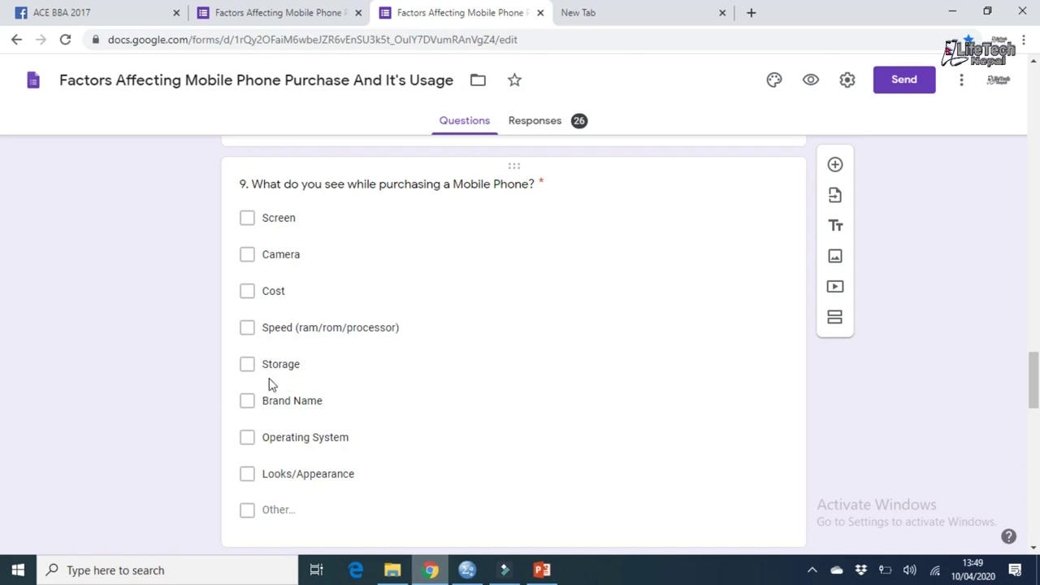
{"action": "left_click", "coordinate": [475, 573]}
- Try the values 0 and 1 in the Screen variable's Value Labels dialog, inspect the "No" label and close without saving changes
{"action": "left_click", "coordinate": [505, 169]}
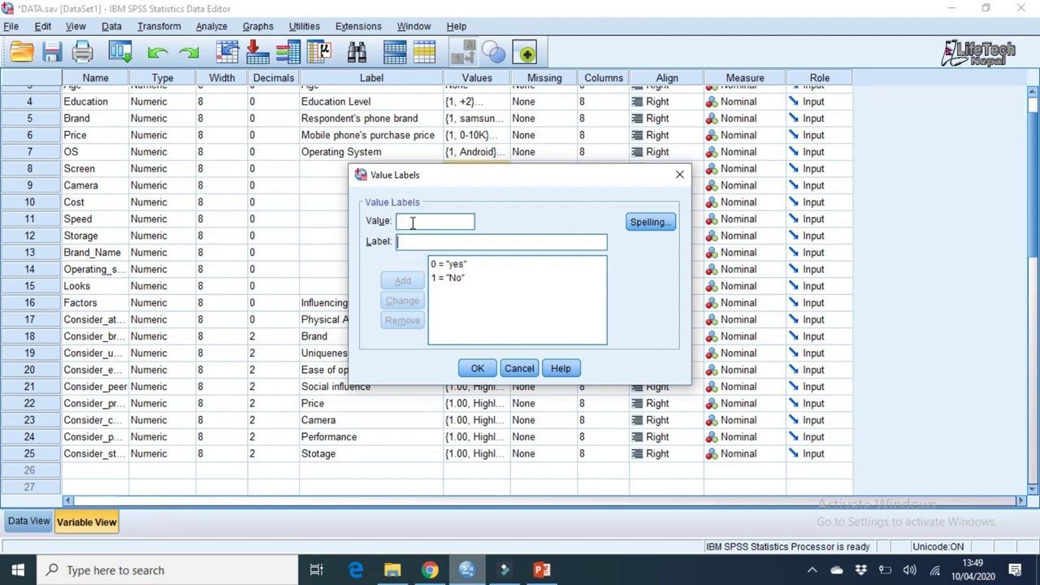
{"action": "left_click", "coordinate": [412, 222]}
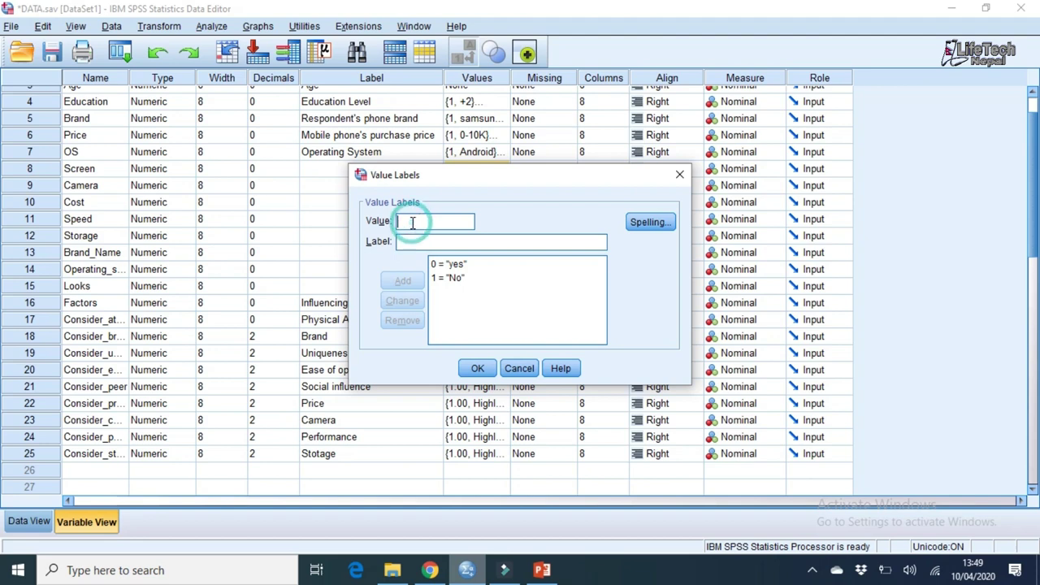
{"action": "type", "text": "0"}
{"action": "left_click", "coordinate": [406, 239]}
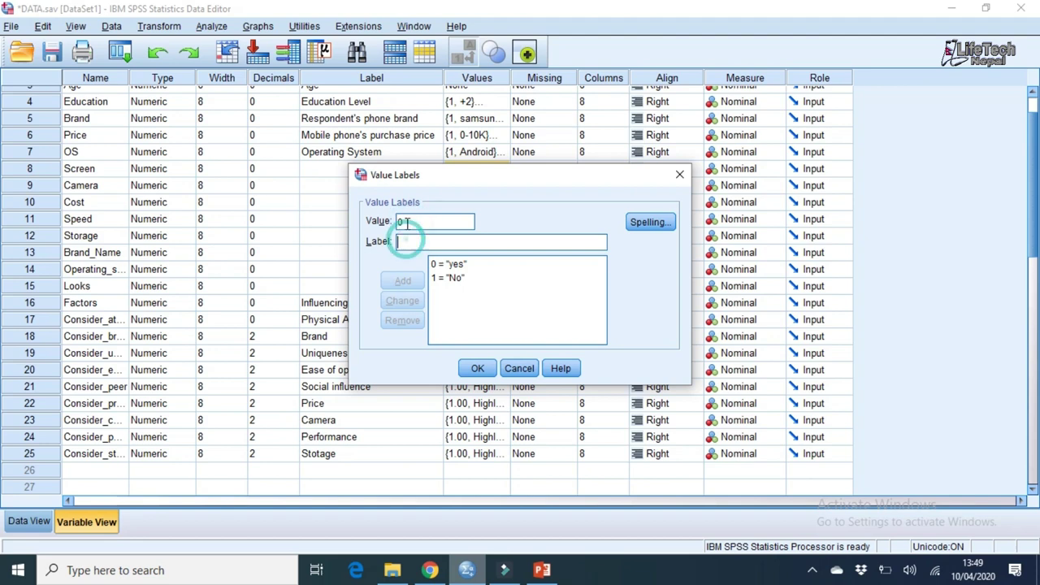
{"action": "left_click", "coordinate": [411, 221]}
{"action": "key", "text": "BackSpace"}
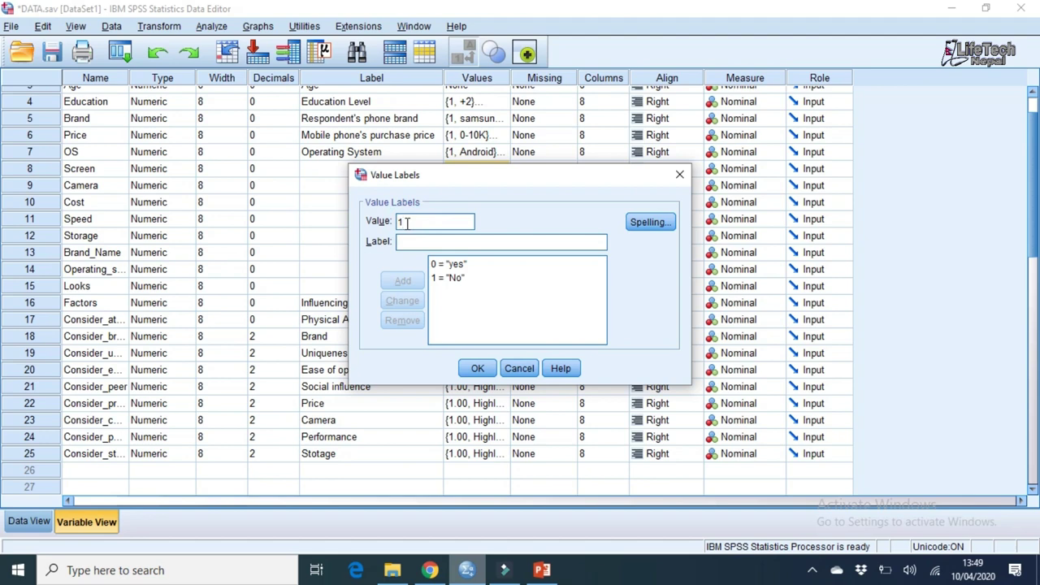
{"action": "left_click", "coordinate": [407, 244]}
{"action": "left_click", "coordinate": [455, 278]}
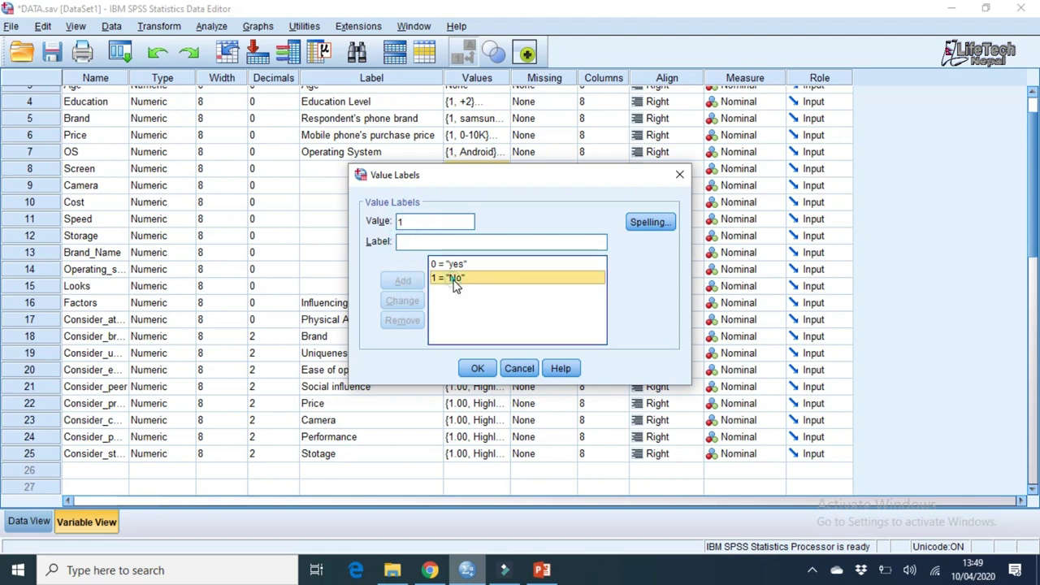
{"action": "left_click", "coordinate": [505, 299]}
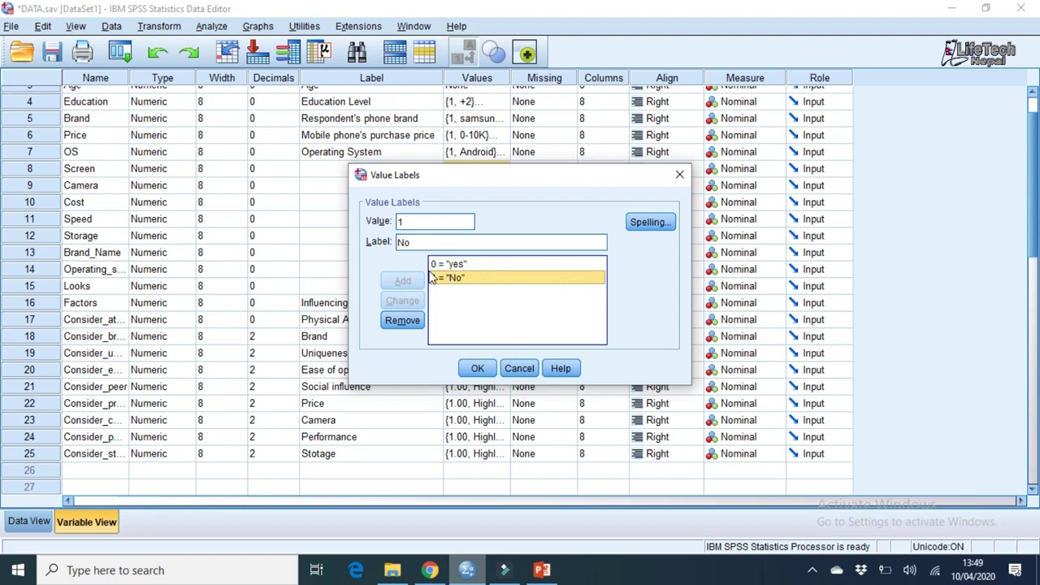
{"action": "left_click", "coordinate": [467, 295]}
{"action": "left_click", "coordinate": [679, 174]}
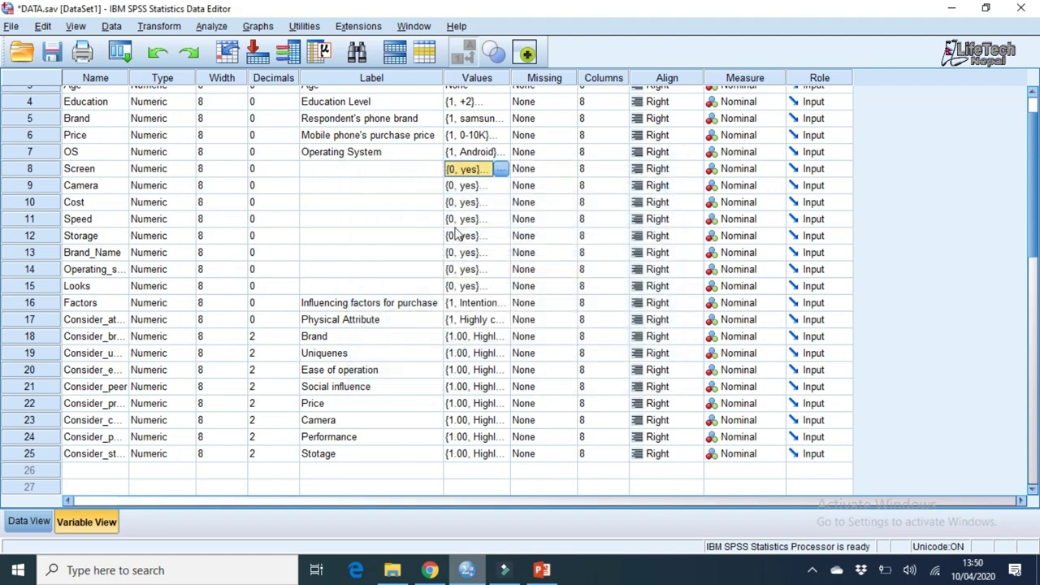
- Copy the Screen variable's value labels and paste them into the Values cells of Camera, Cost and Speed
{"action": "right_click", "coordinate": [468, 172]}
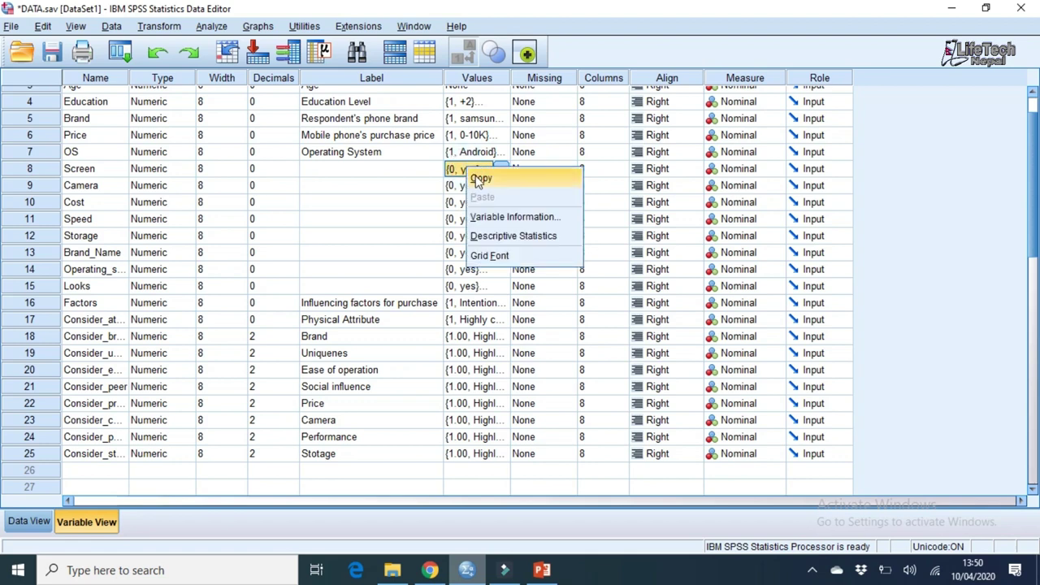
{"action": "left_click", "coordinate": [479, 180]}
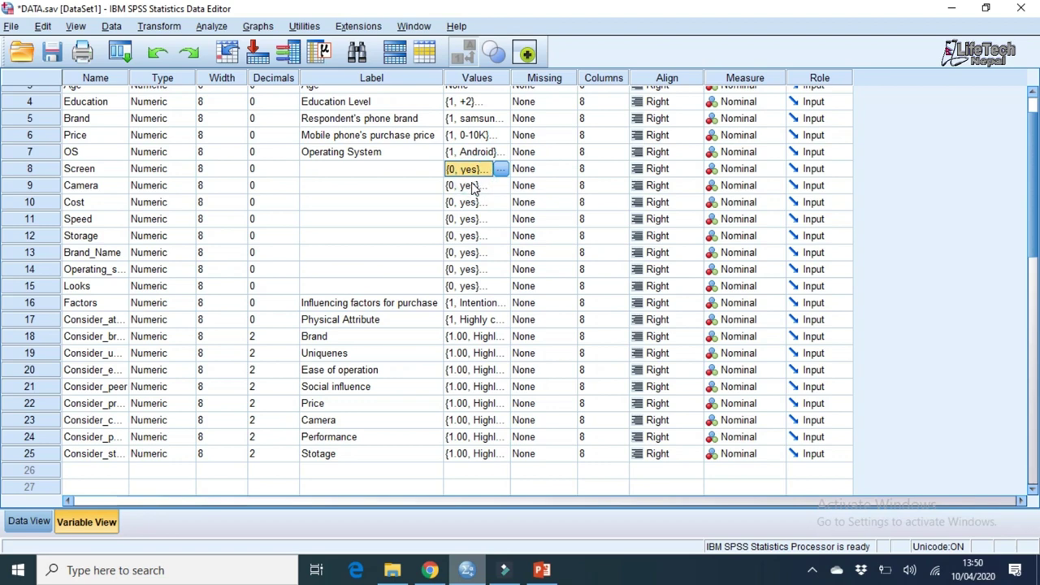
{"action": "left_click", "coordinate": [474, 188]}
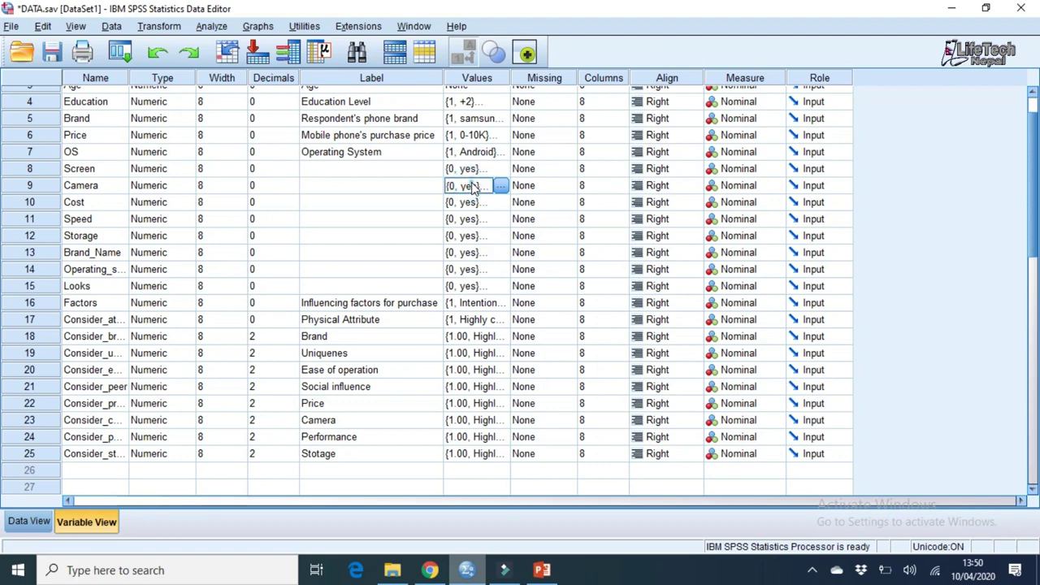
{"action": "right_click", "coordinate": [474, 187]}
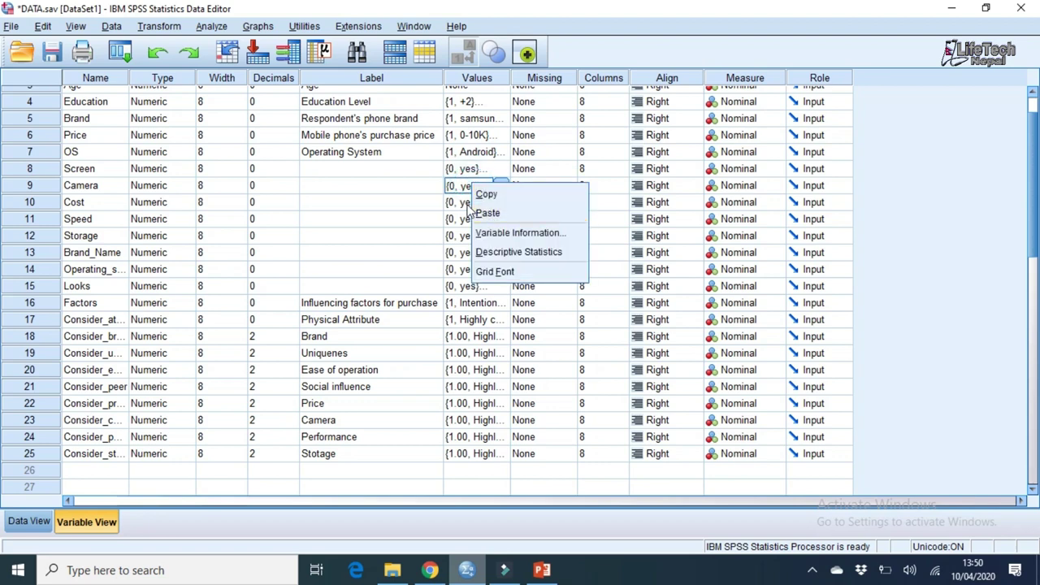
{"action": "left_click", "coordinate": [483, 213]}
{"action": "left_click", "coordinate": [464, 202]}
{"action": "right_click", "coordinate": [464, 202]}
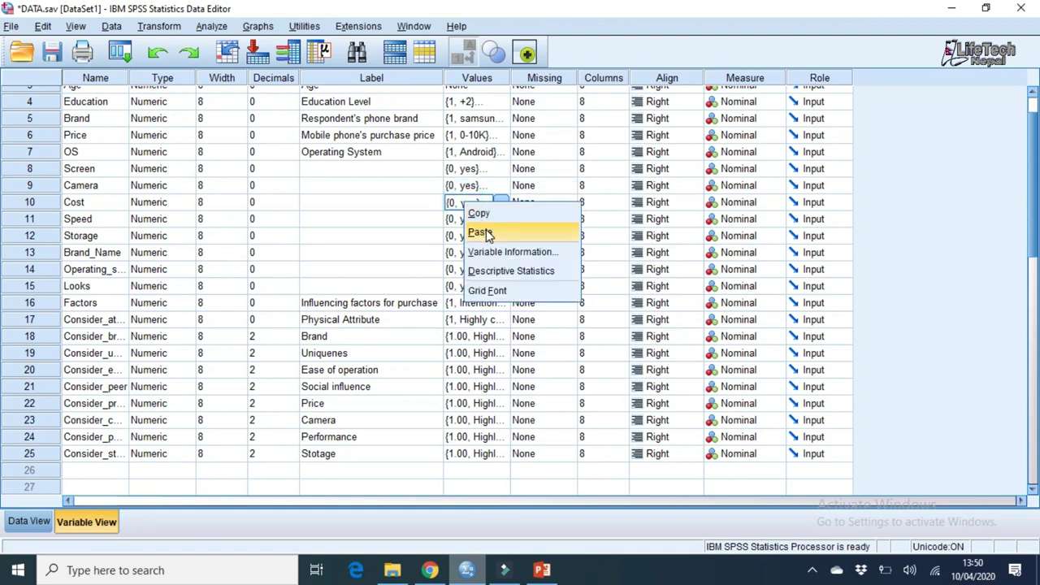
{"action": "left_click", "coordinate": [487, 234]}
{"action": "left_click", "coordinate": [460, 220]}
{"action": "right_click", "coordinate": [461, 220]}
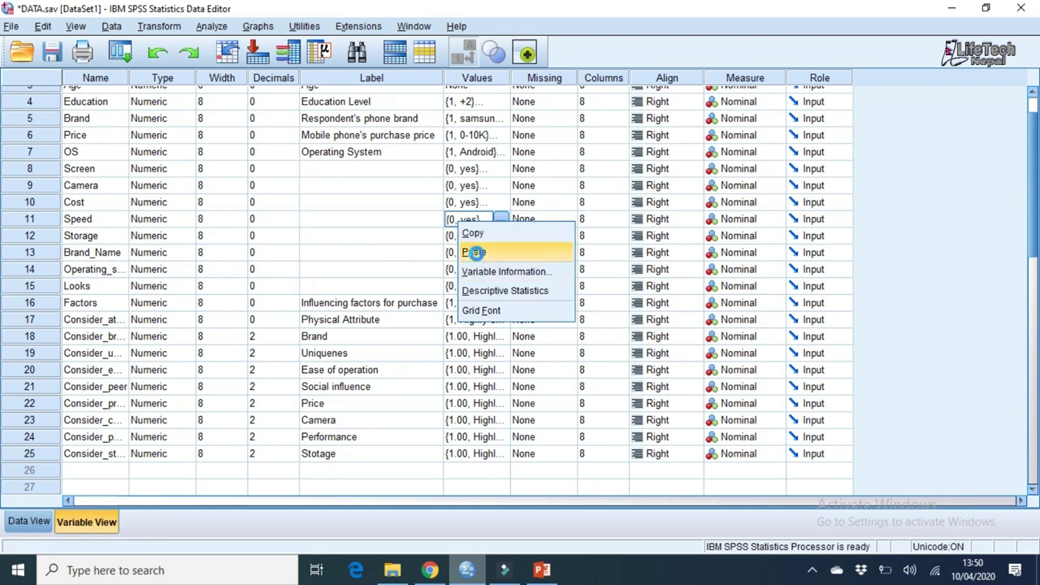
{"action": "left_click", "coordinate": [476, 253]}
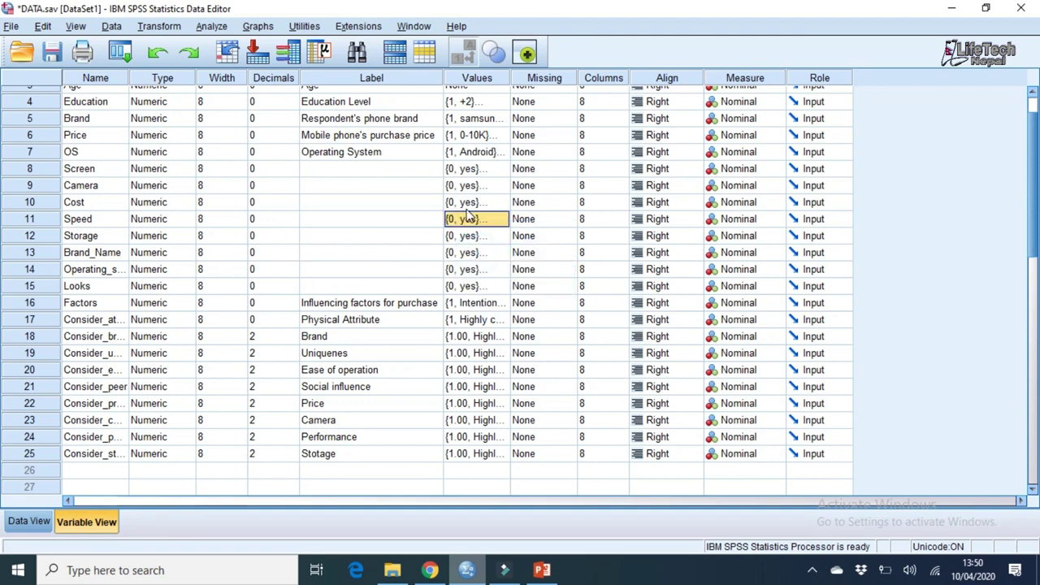
- Review the Screen to Looks variables, then switch to Chrome and examine question 11's options for choosing a phone
{"action": "left_click", "coordinate": [469, 172]}
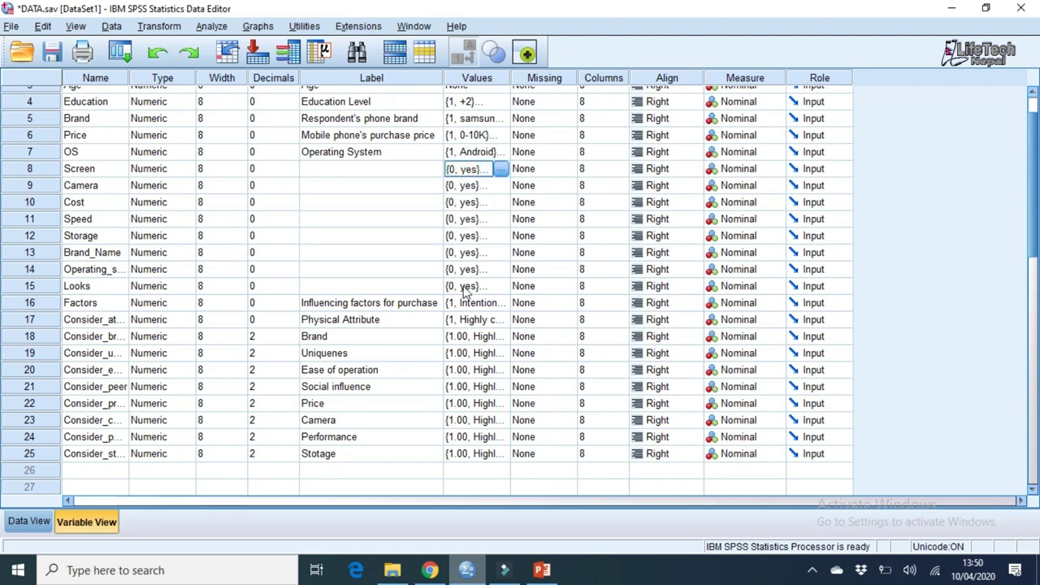
{"action": "left_click", "coordinate": [94, 286]}
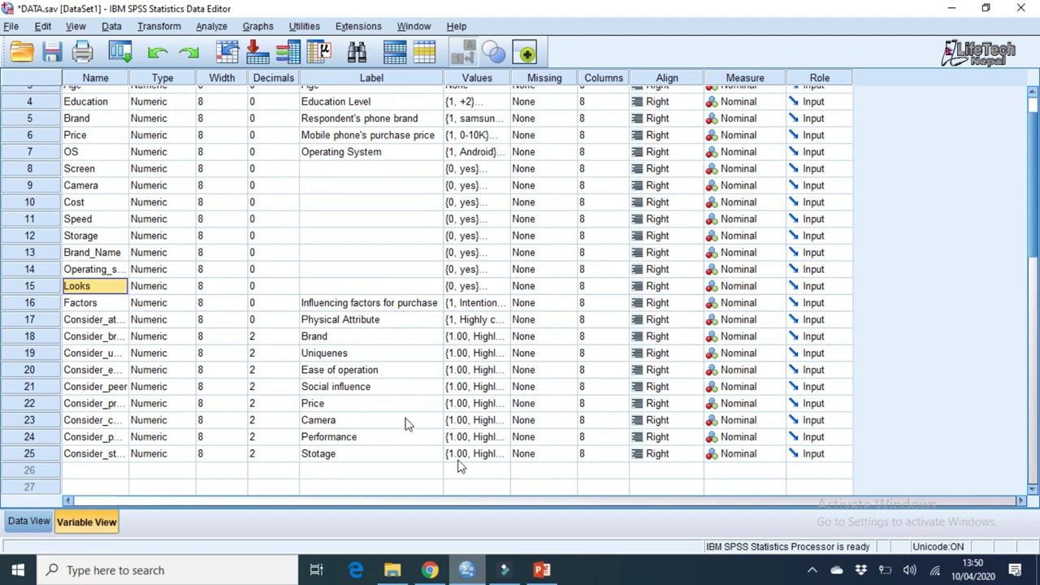
{"action": "left_click", "coordinate": [418, 572]}
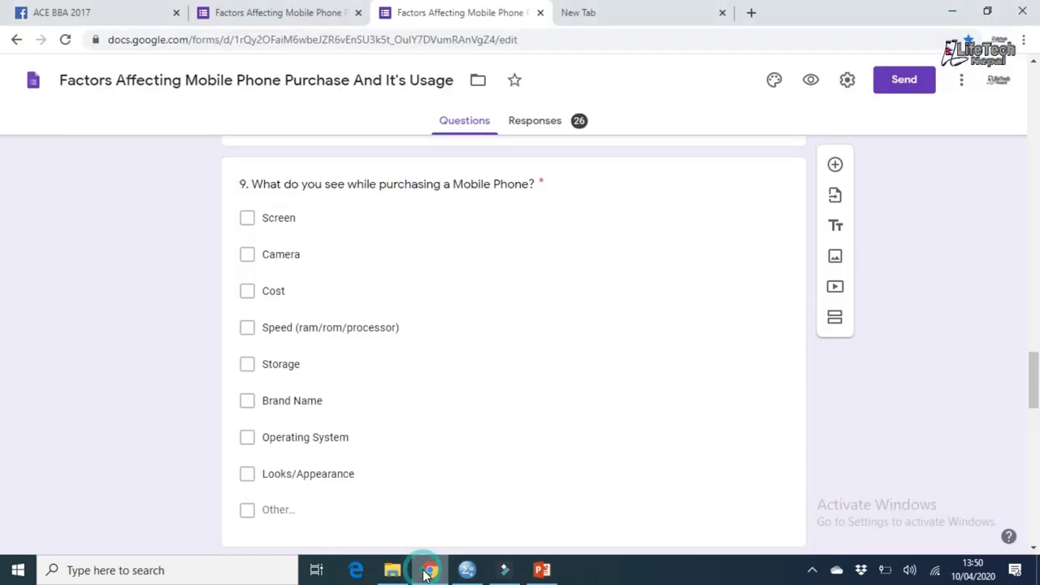
{"action": "left_click_drag", "start_coordinate": [1030, 364], "coordinate": [1033, 429]}
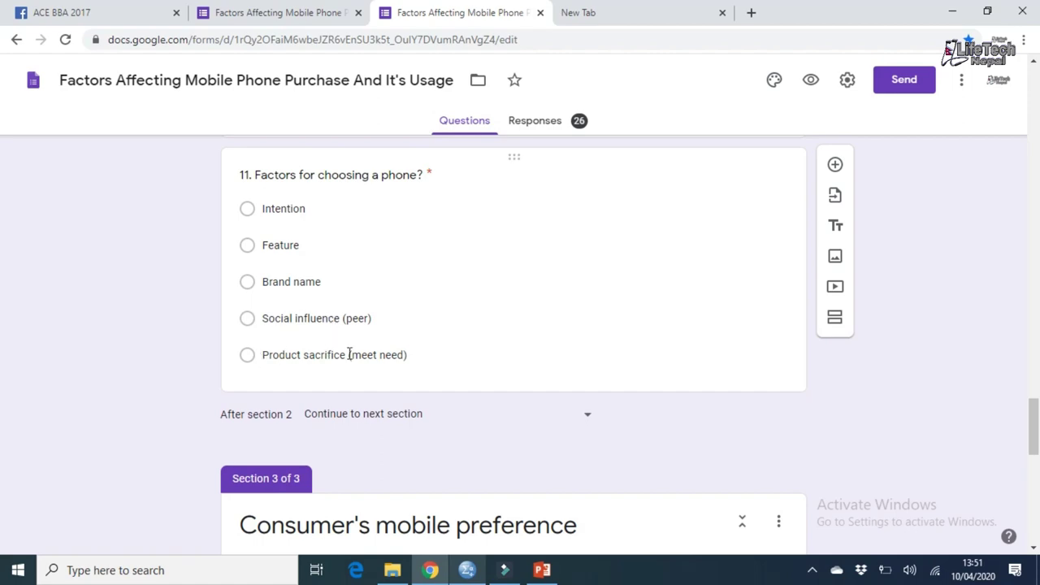
- Switch to SPSS, check the Factors variable's name and label, and widen the Label column slightly
{"action": "left_click", "coordinate": [467, 569]}
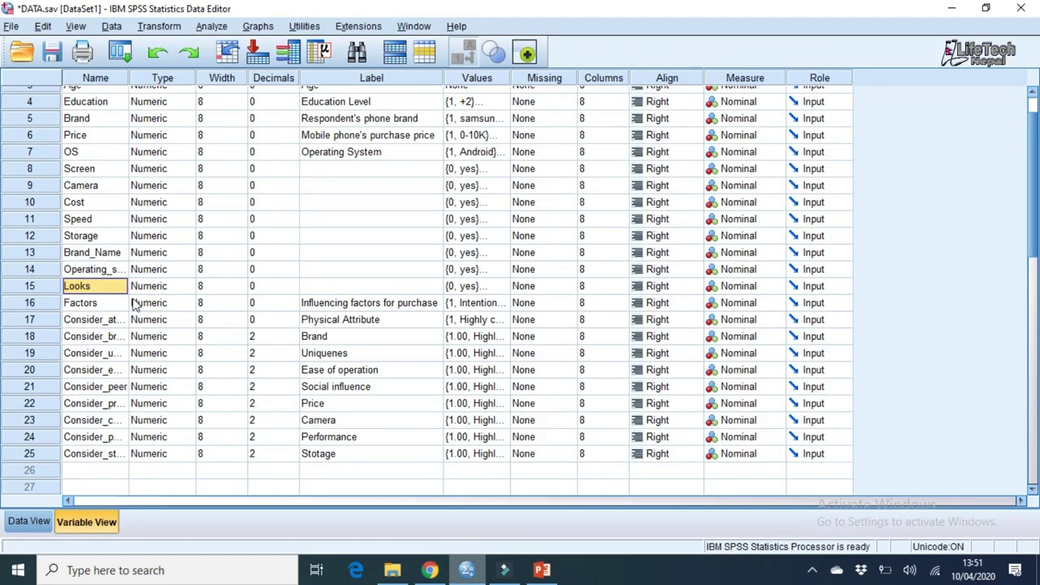
{"action": "left_click", "coordinate": [96, 302]}
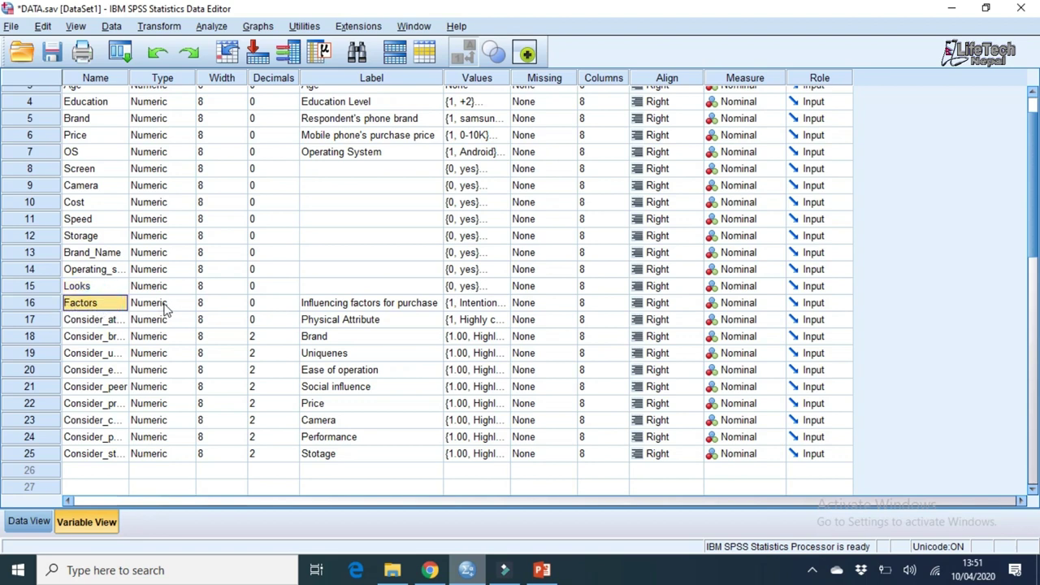
{"action": "left_click", "coordinate": [367, 309]}
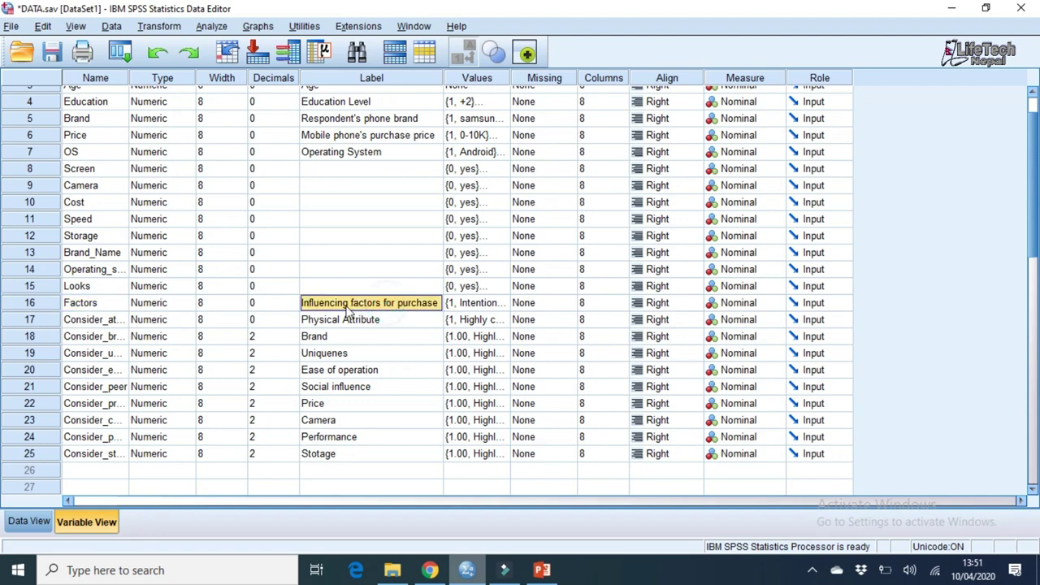
{"action": "left_click_drag", "start_coordinate": [443, 77], "coordinate": [457, 77]}
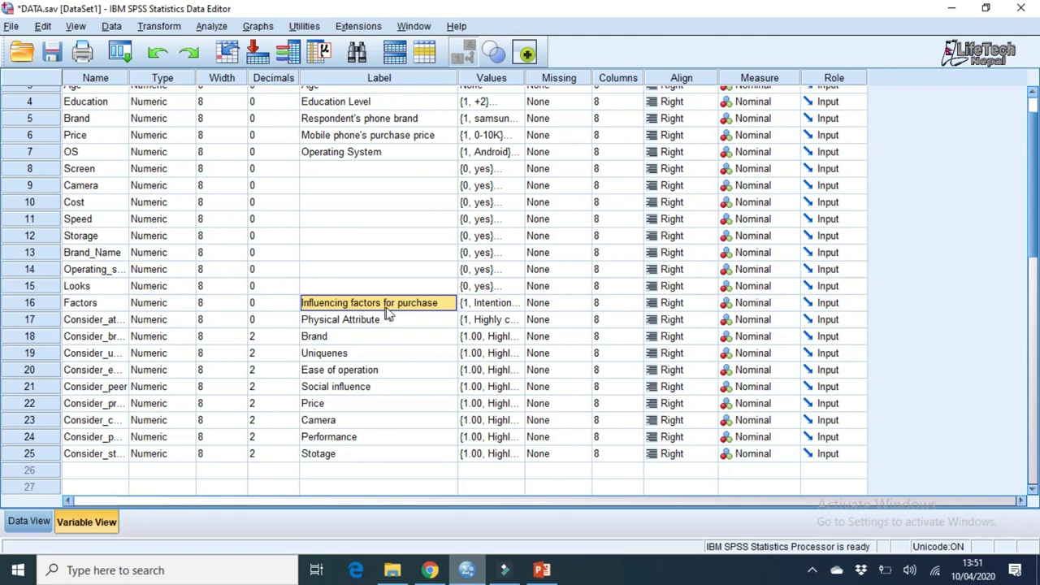
- Inspect the Factors variable's value labels and the Value and Label fields, then close the dialog without changes
{"action": "left_click", "coordinate": [506, 307]}
{"action": "left_click", "coordinate": [511, 303]}
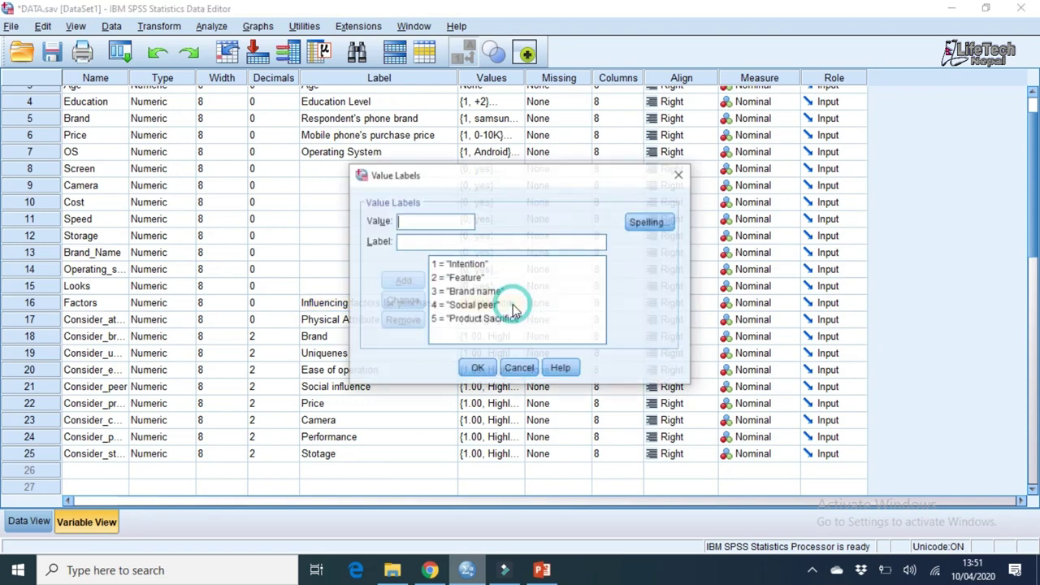
{"action": "left_click", "coordinate": [430, 221]}
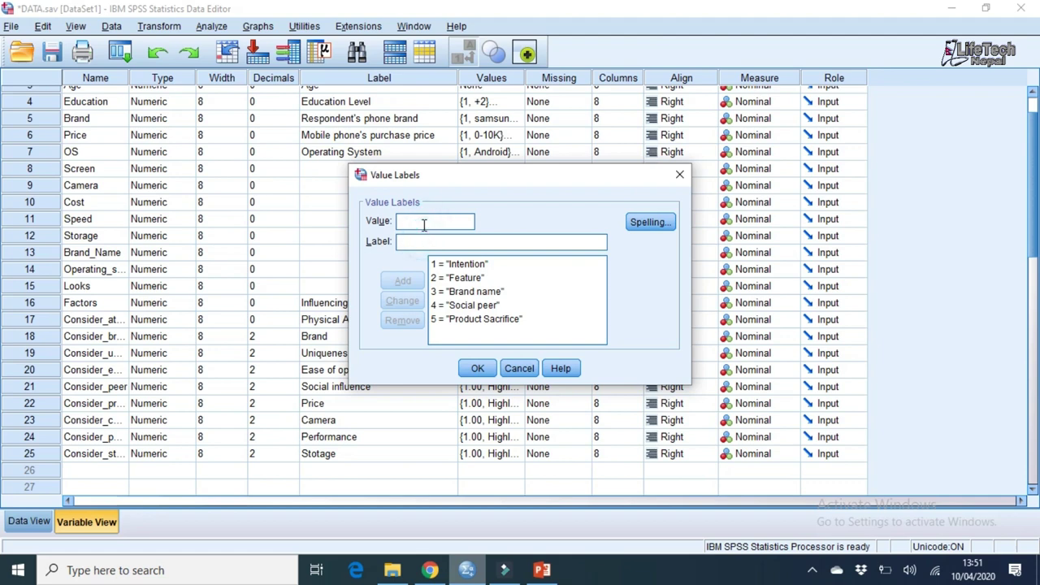
{"action": "left_click", "coordinate": [425, 244]}
{"action": "left_click", "coordinate": [423, 221]}
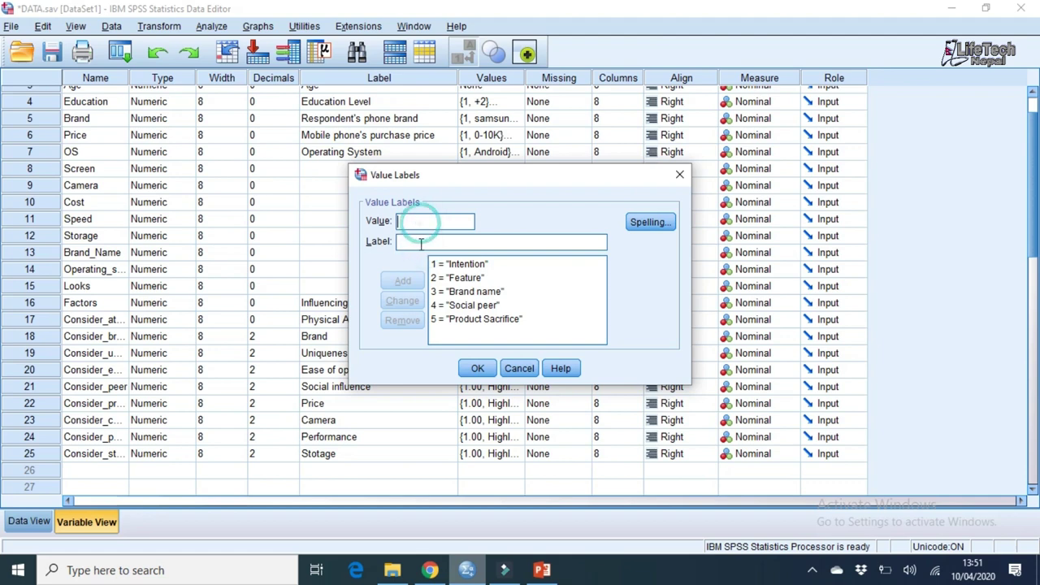
{"action": "left_click", "coordinate": [420, 242]}
{"action": "left_click", "coordinate": [416, 222]}
{"action": "left_click", "coordinate": [414, 241]}
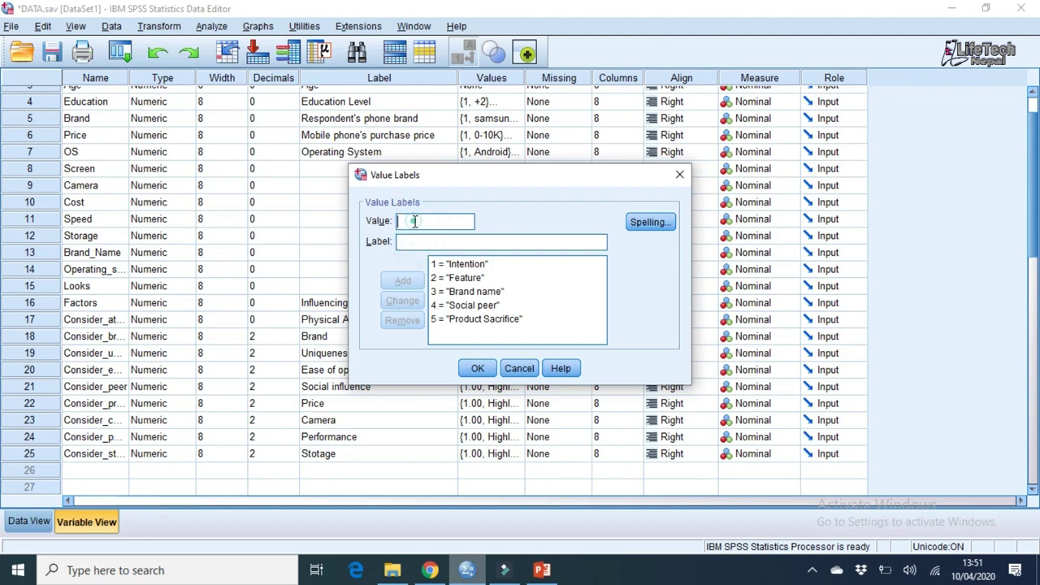
{"action": "left_click", "coordinate": [416, 223]}
{"action": "left_click", "coordinate": [413, 241]}
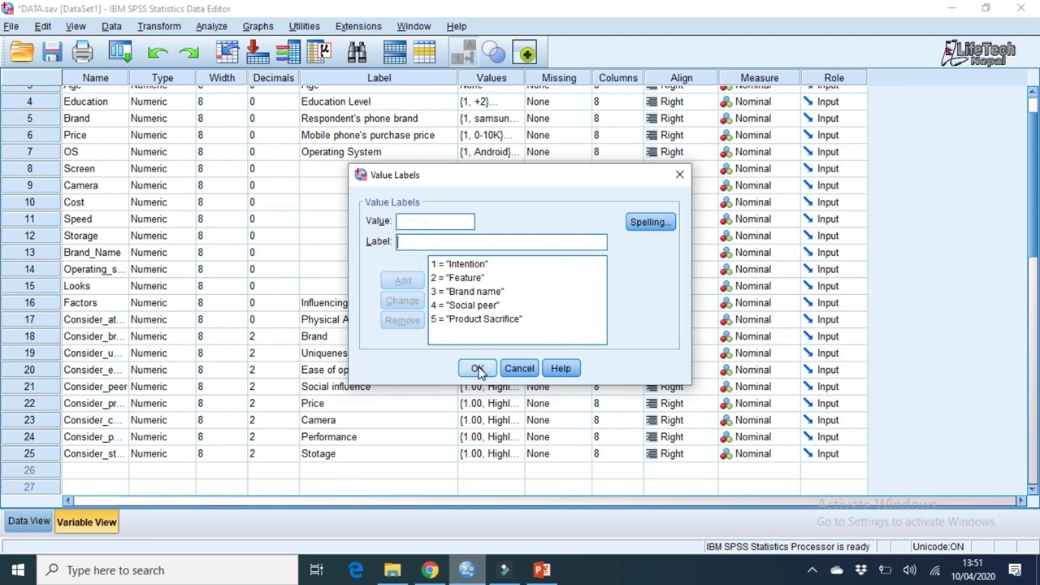
{"action": "left_click", "coordinate": [680, 175]}
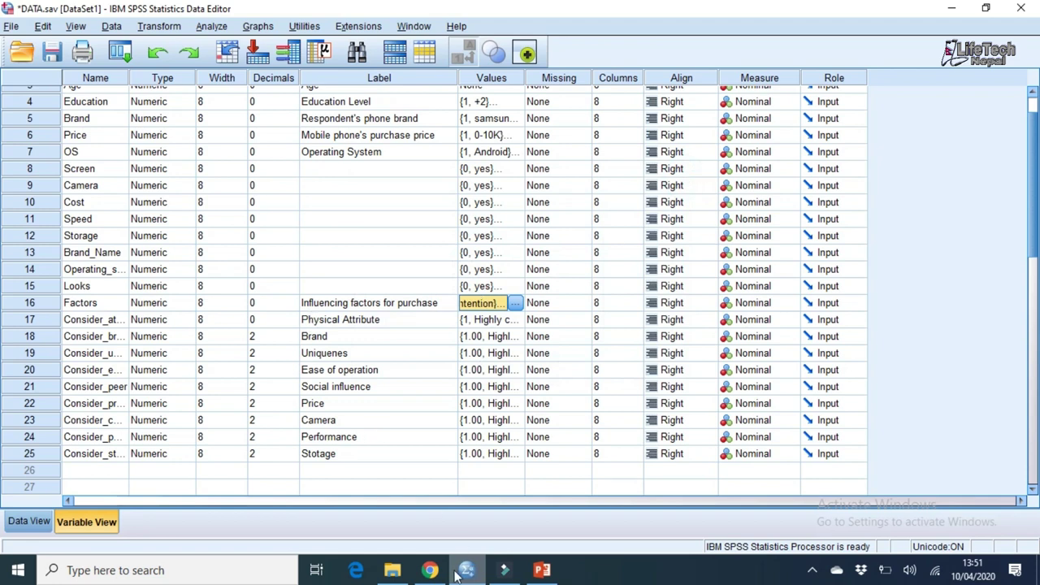
- Switch to Chrome and examine question 12's 1-to-5 rating grid from Physical Attribute to storage
{"action": "left_click", "coordinate": [430, 570]}
{"action": "left_click_drag", "start_coordinate": [1037, 393], "coordinate": [1038, 470]}
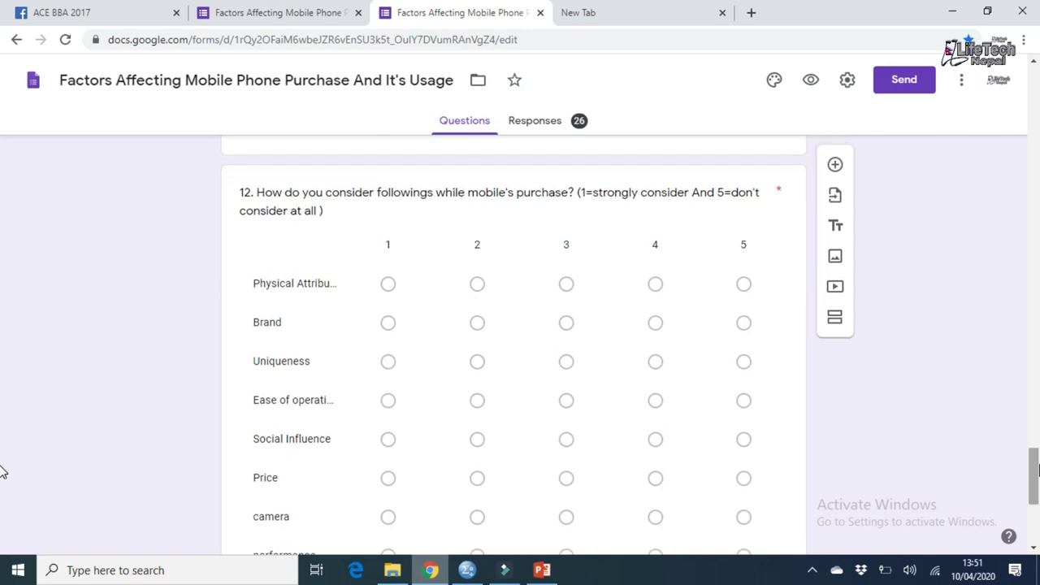
{"action": "scroll", "coordinate": [1038, 470], "scroll_direction": "down", "scroll_amount": 1}
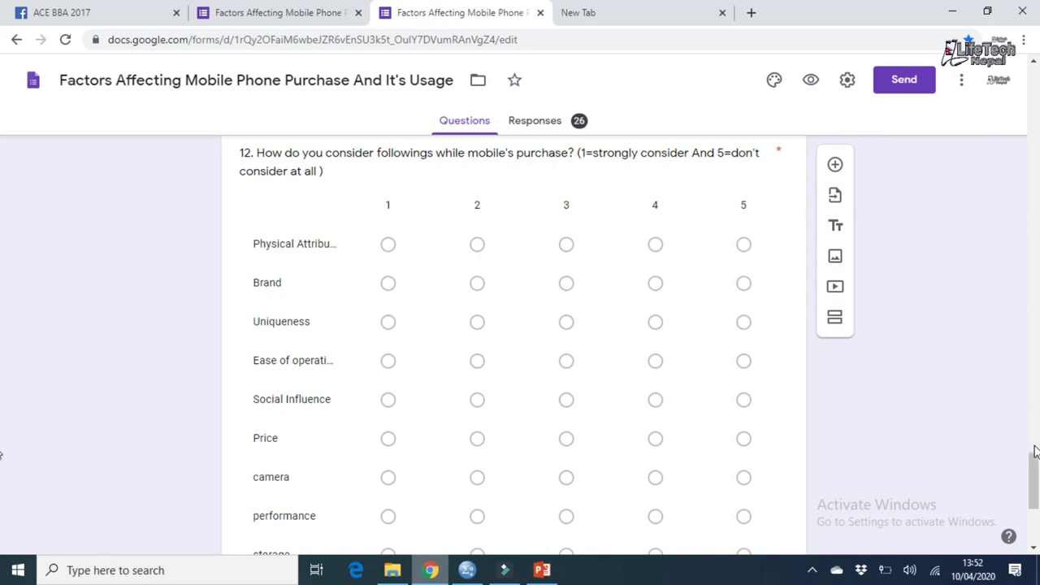
{"action": "left_click_drag", "start_coordinate": [1034, 471], "coordinate": [1034, 477]}
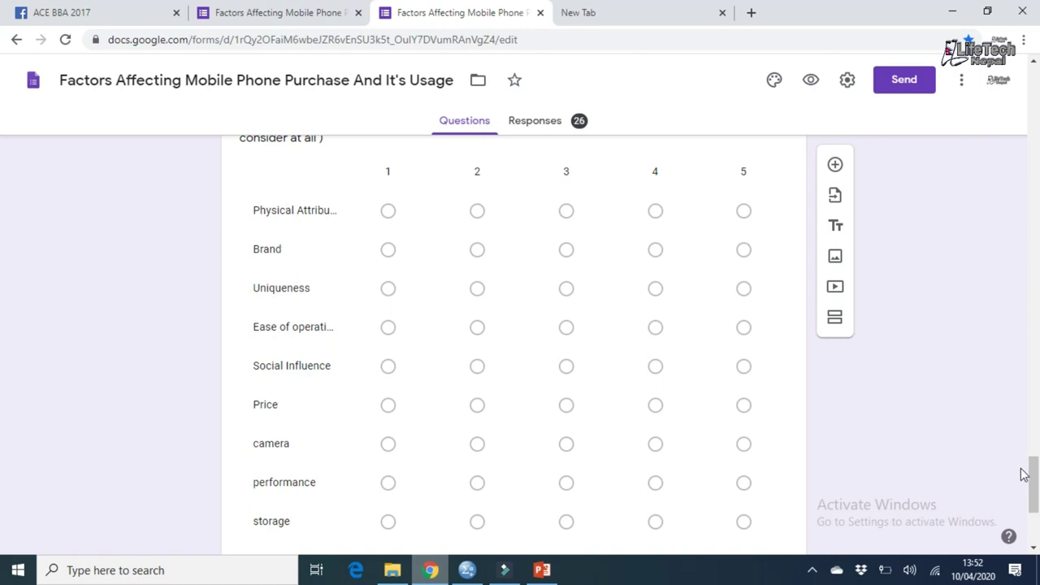
{"action": "scroll", "coordinate": [1023, 474], "scroll_direction": "up", "scroll_amount": 1}
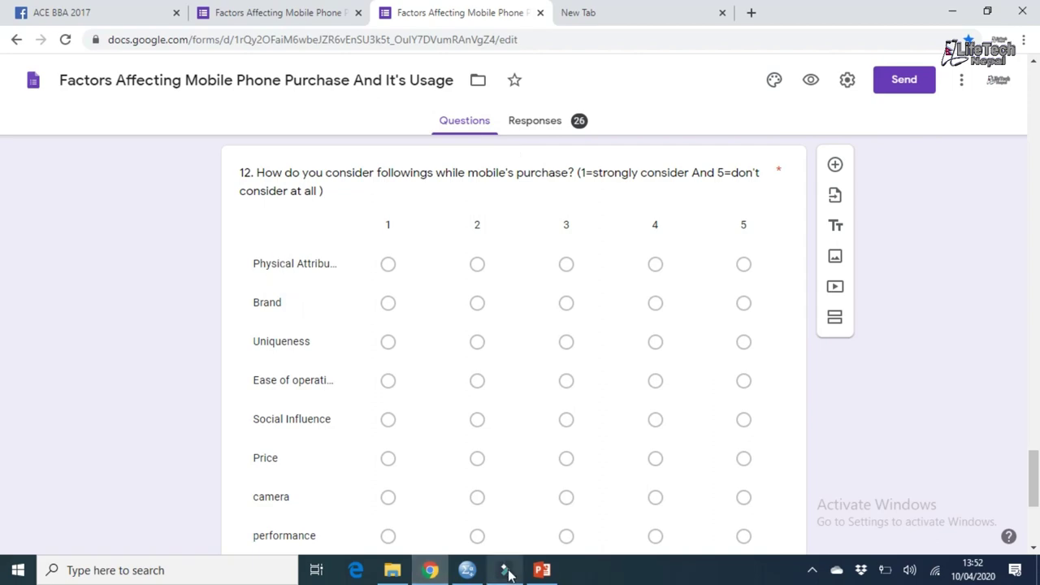
- Switch to SPSS, select the Consider_attribute variable's name and widen the Name column to fit the Consider variable names
{"action": "left_click", "coordinate": [467, 570]}
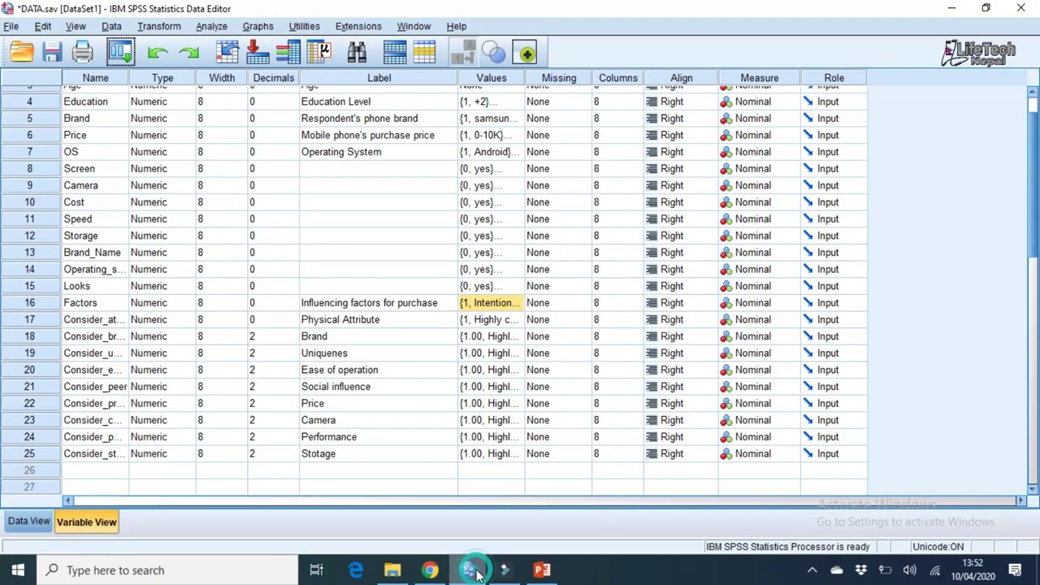
{"action": "left_click", "coordinate": [89, 321]}
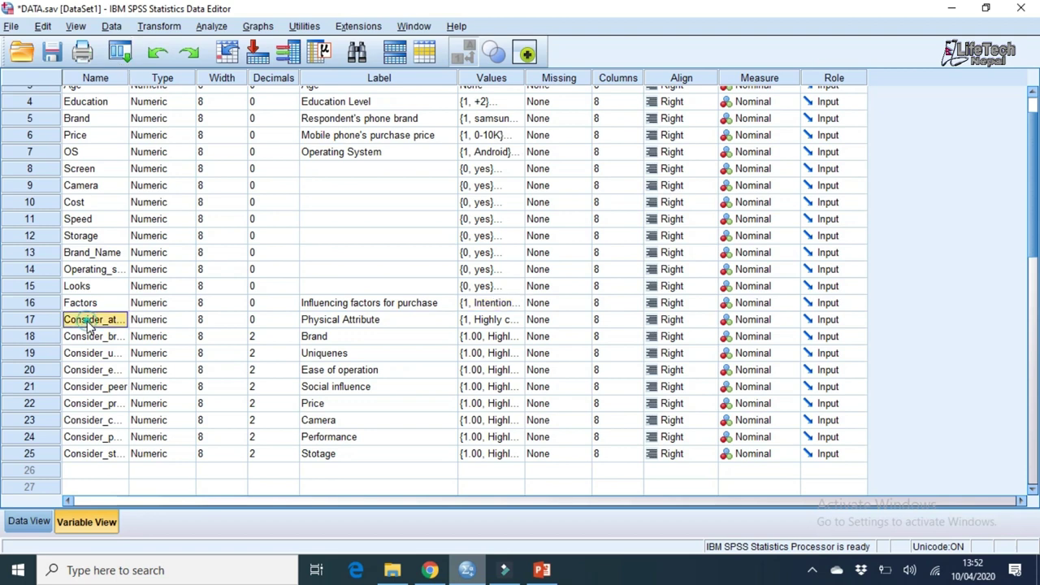
{"action": "left_click_drag", "start_coordinate": [127, 78], "coordinate": [156, 78]}
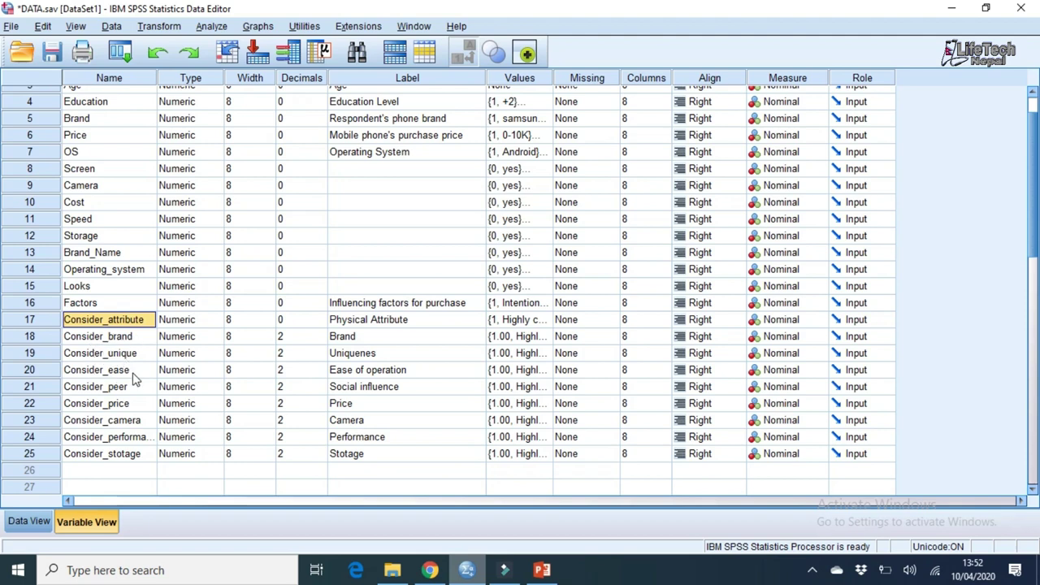
- Compare the name of the Brand variable with the prefixed names Consider_brand and Consider_attribute
{"action": "left_click", "coordinate": [84, 122]}
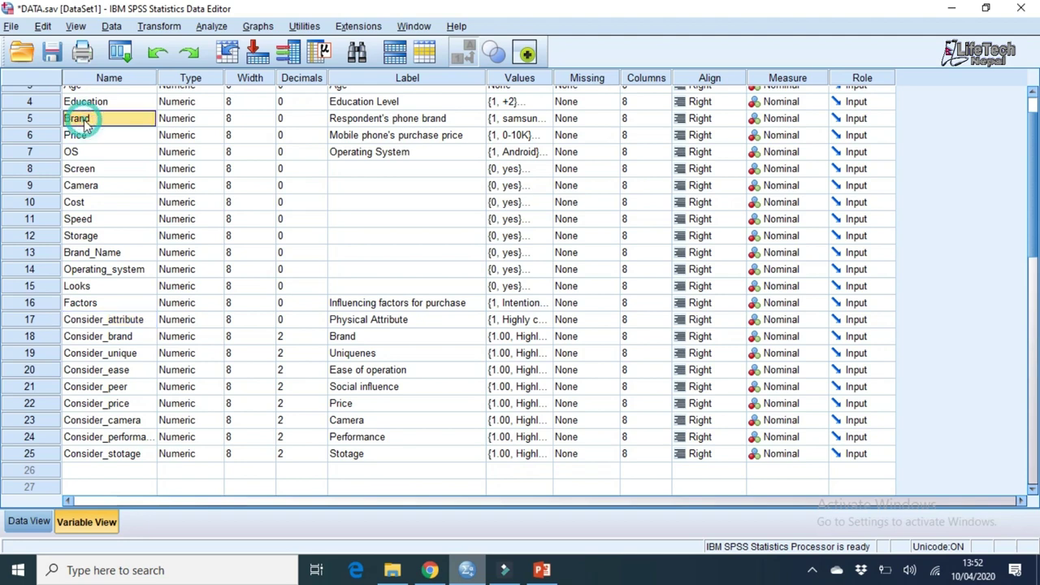
{"action": "left_click", "coordinate": [118, 338]}
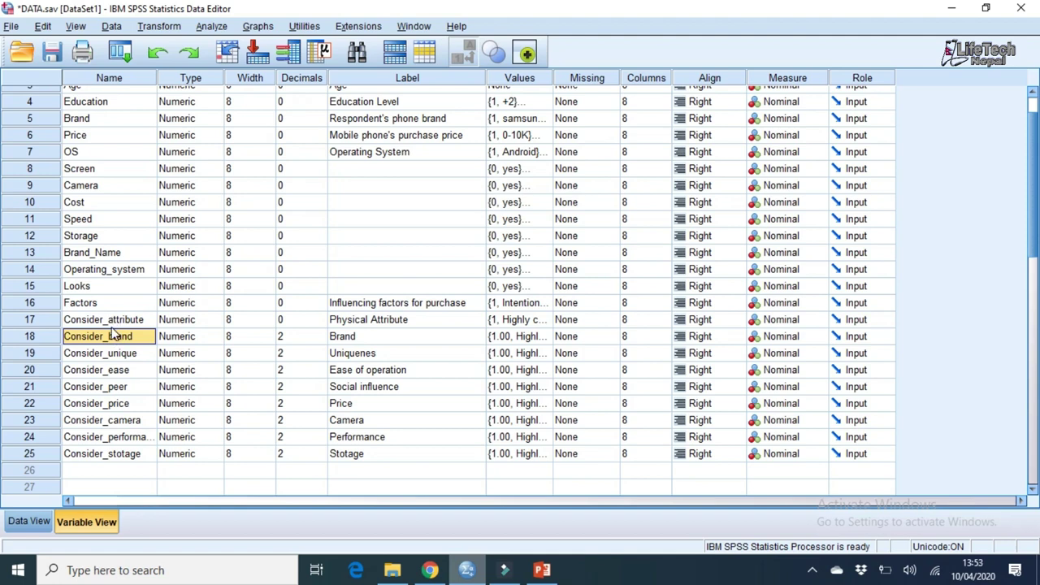
{"action": "left_click", "coordinate": [76, 120]}
{"action": "left_click", "coordinate": [92, 120]}
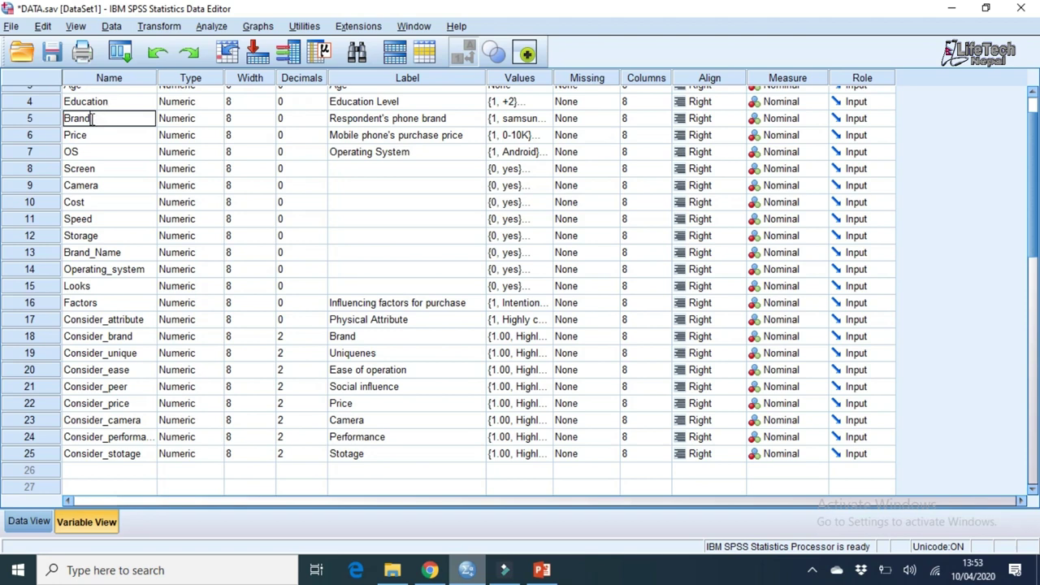
{"action": "left_click", "coordinate": [105, 322]}
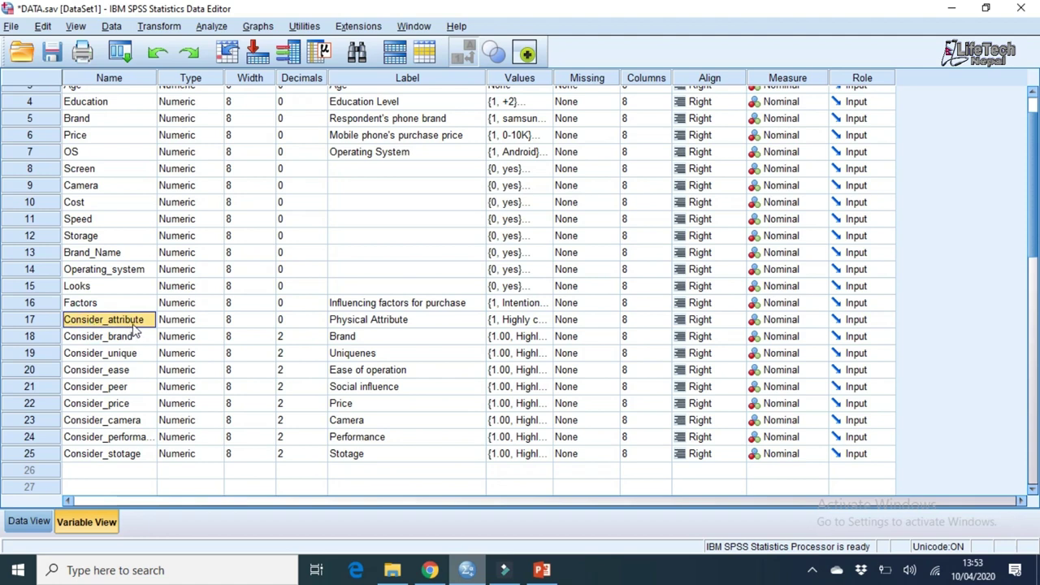
{"action": "left_click", "coordinate": [110, 324]}
- Set the decimals of the Consider_brand and Consider_unique variables to 0
{"action": "left_click", "coordinate": [302, 336]}
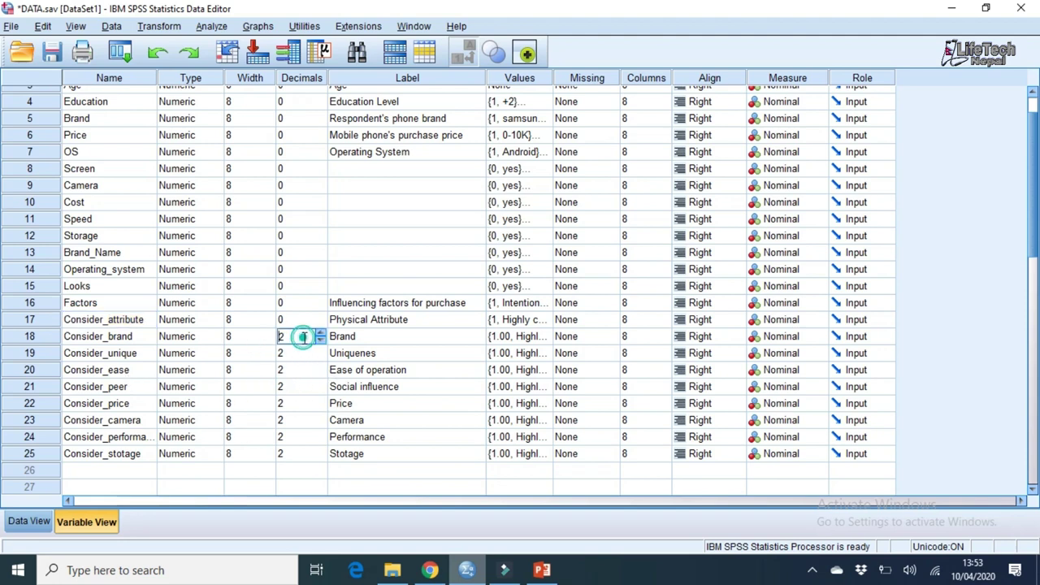
{"action": "left_click", "coordinate": [321, 340]}
{"action": "left_click", "coordinate": [321, 339]}
{"action": "left_click", "coordinate": [312, 356]}
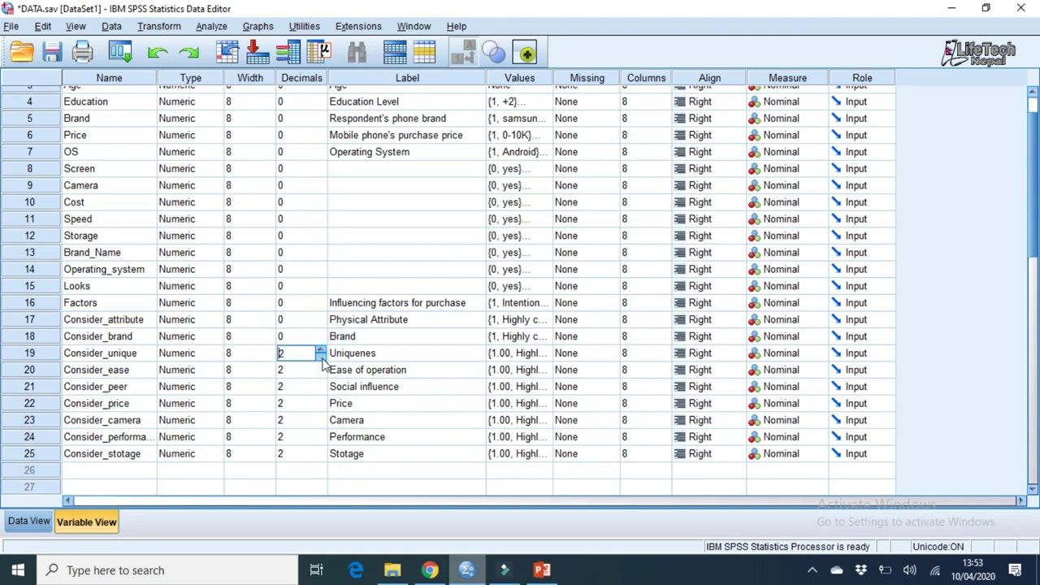
{"action": "left_click", "coordinate": [321, 358]}
{"action": "left_click", "coordinate": [322, 358]}
- Set the decimals of the Consider_ease and Consider_peer variables to 0
{"action": "left_click", "coordinate": [311, 372]}
{"action": "left_click", "coordinate": [321, 374]}
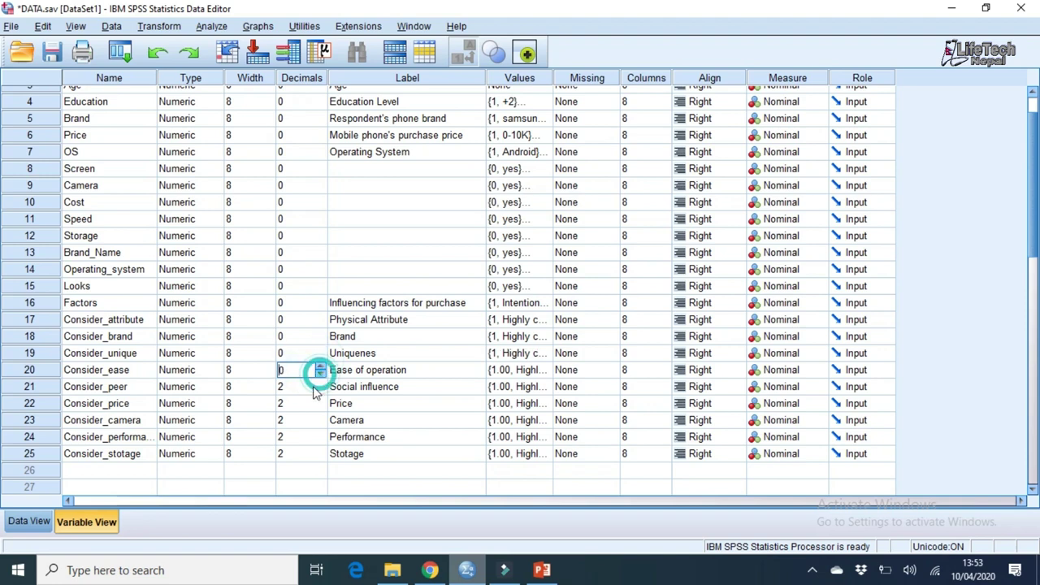
{"action": "left_click", "coordinate": [312, 390]}
{"action": "left_click", "coordinate": [312, 390]}
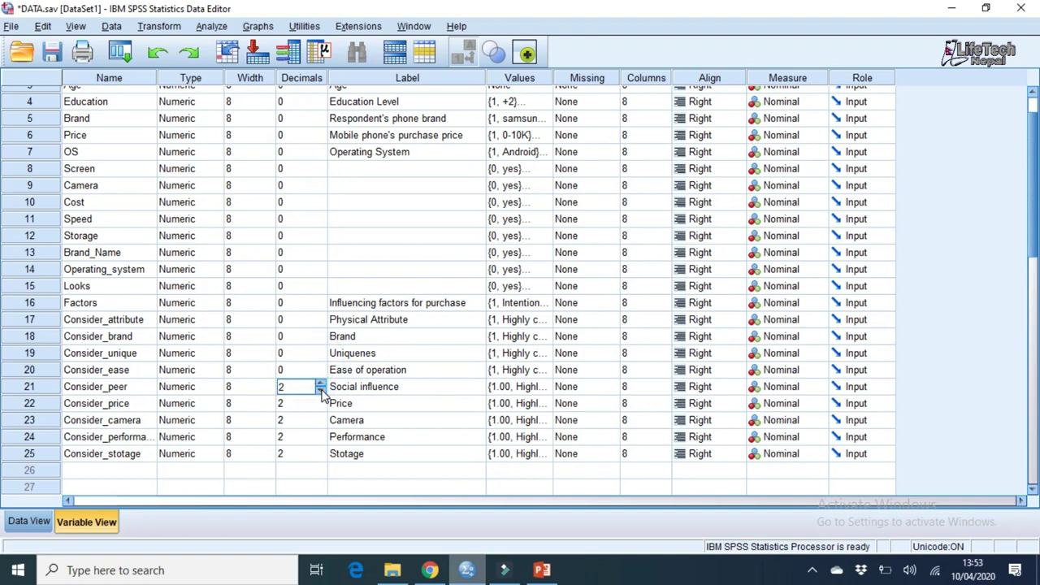
{"action": "left_click", "coordinate": [321, 392]}
{"action": "left_click", "coordinate": [321, 391]}
- Set the decimals of the Consider_price and Consider_camera variables to 0
{"action": "left_click", "coordinate": [312, 414]}
{"action": "left_click", "coordinate": [321, 415]}
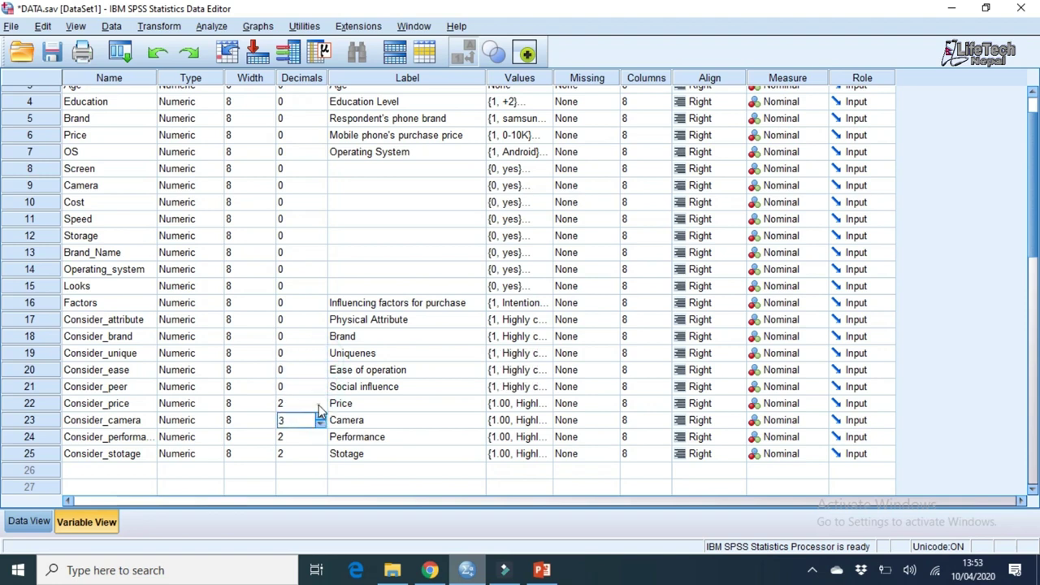
{"action": "left_click", "coordinate": [312, 403]}
{"action": "left_click", "coordinate": [321, 408]}
{"action": "left_click", "coordinate": [322, 411]}
{"action": "left_click", "coordinate": [319, 417]}
{"action": "left_click", "coordinate": [320, 421]}
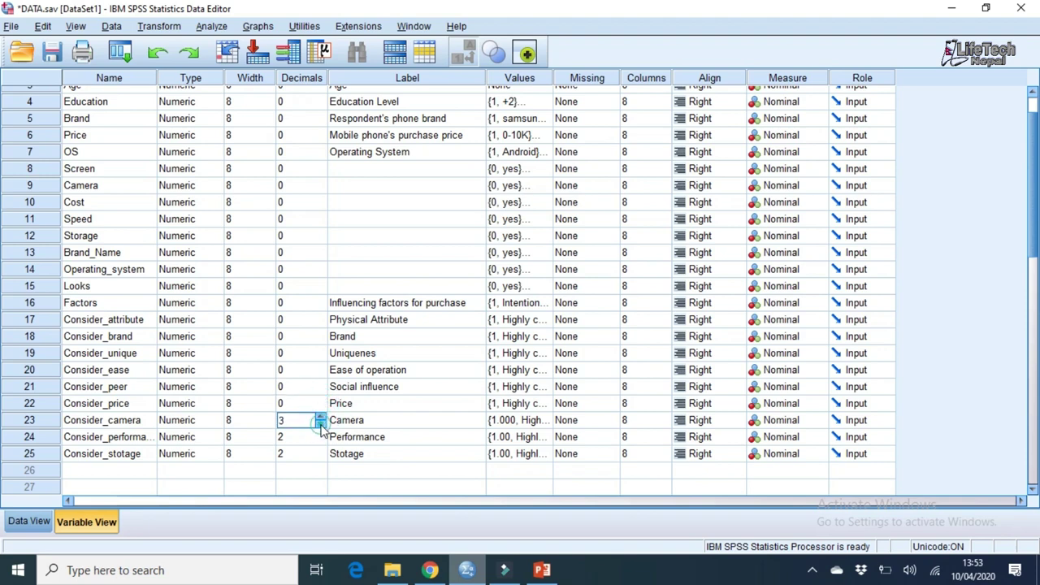
{"action": "left_click", "coordinate": [322, 424]}
- Set the decimals of the Consider_performance and Consider_stotage variables to 0
{"action": "left_click", "coordinate": [322, 438]}
{"action": "left_click", "coordinate": [322, 441]}
{"action": "left_click", "coordinate": [321, 441]}
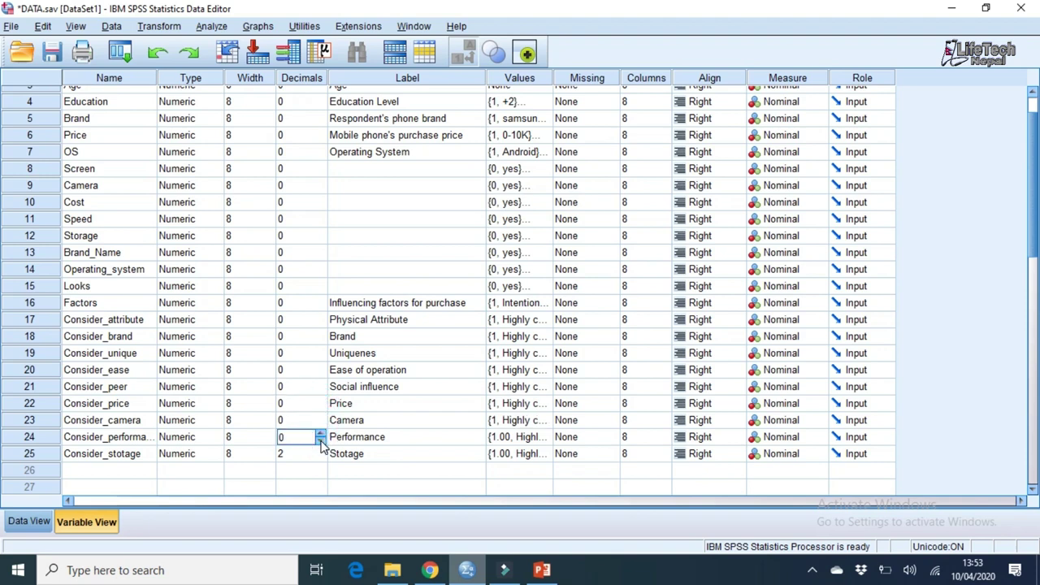
{"action": "left_click", "coordinate": [319, 456]}
{"action": "left_click", "coordinate": [320, 457]}
{"action": "left_click", "coordinate": [320, 458]}
{"action": "left_click", "coordinate": [336, 484]}
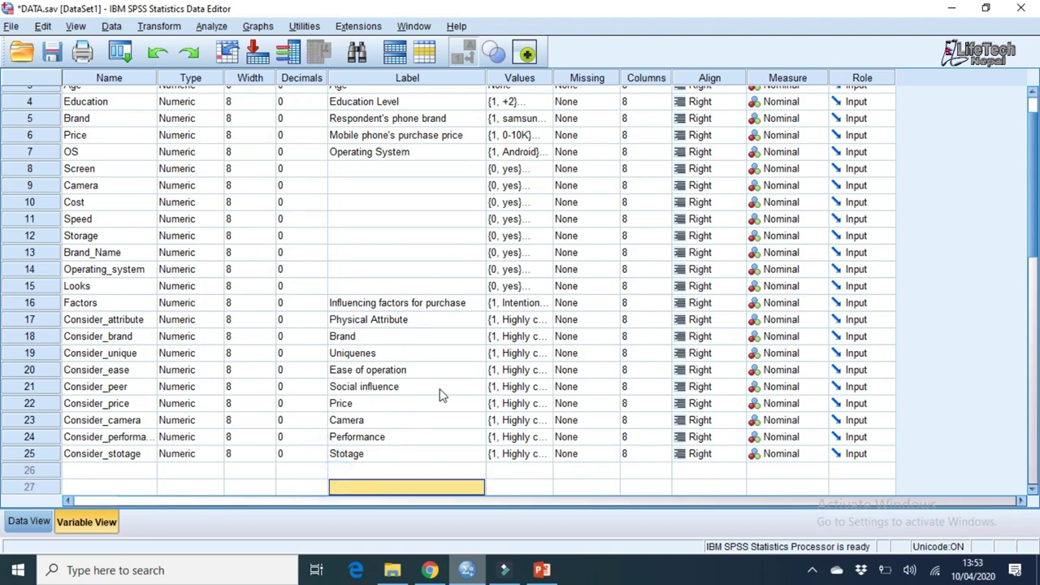
- Review the value labels of the Factors variable and close the dialog without changes
{"action": "left_click", "coordinate": [535, 302]}
{"action": "left_click", "coordinate": [543, 302]}
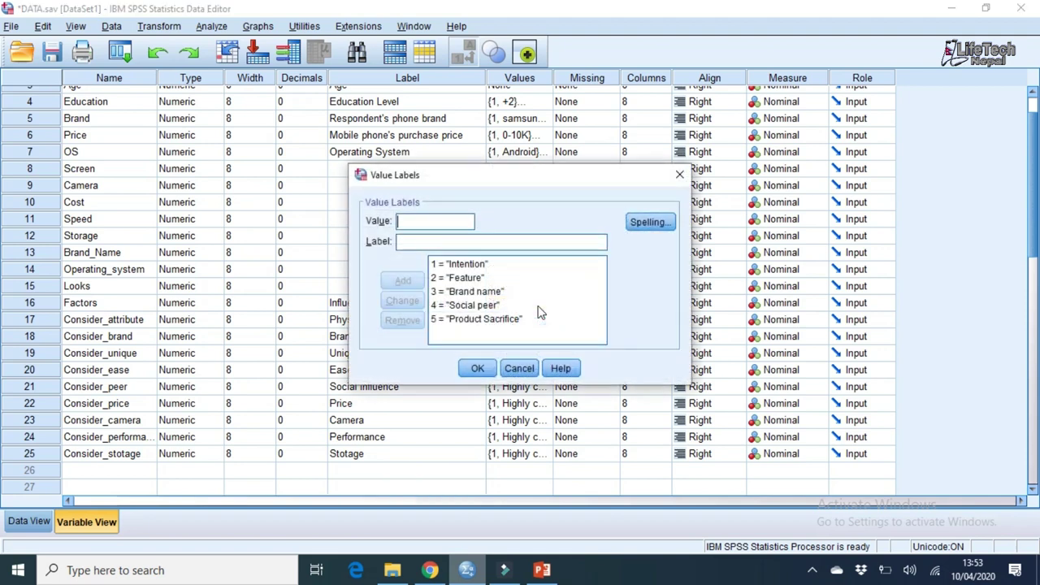
{"action": "left_click", "coordinate": [681, 176]}
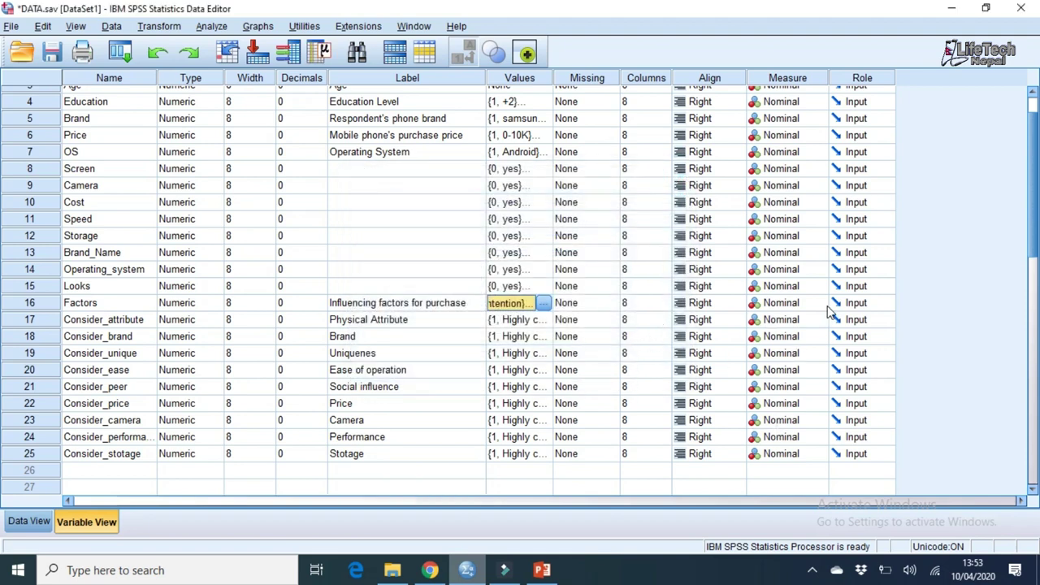
{"action": "scroll", "coordinate": [1028, 227], "scroll_direction": "down", "scroll_amount": 1}
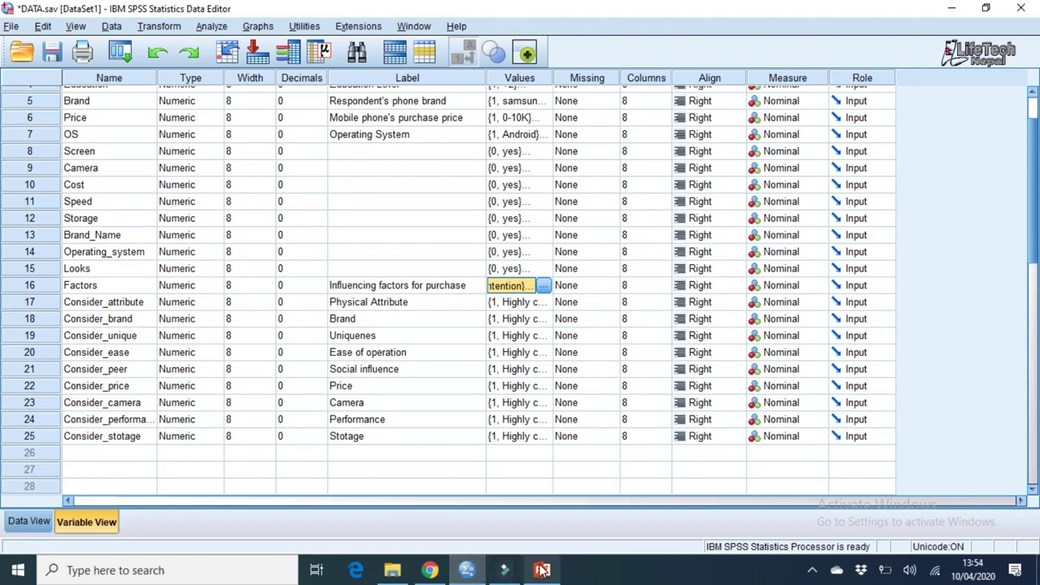
- Switch to Chrome and examine question 12's rating grid, from its 1-to-5 scale down to the storage row
{"action": "left_click", "coordinate": [432, 570]}
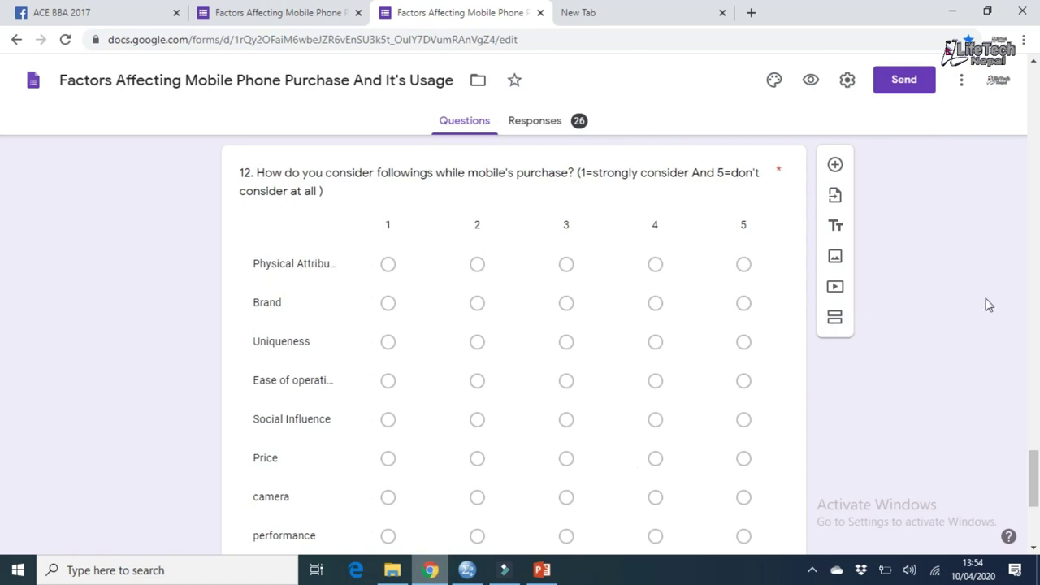
{"action": "left_click", "coordinate": [1033, 459]}
{"action": "mouse_move", "coordinate": [1032, 459]}
{"action": "left_mouse_down"}
{"action": "mouse_move", "coordinate": [1033, 468]}
{"action": "mouse_move", "coordinate": [1032, 457]}
{"action": "left_mouse_up"}
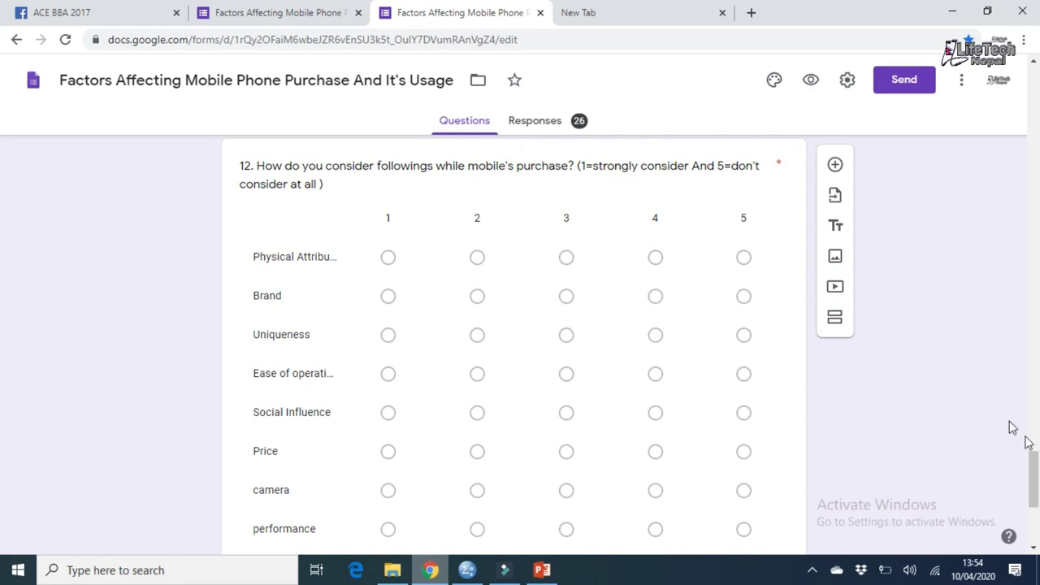
{"action": "left_click_drag", "start_coordinate": [1033, 475], "coordinate": [1033, 481]}
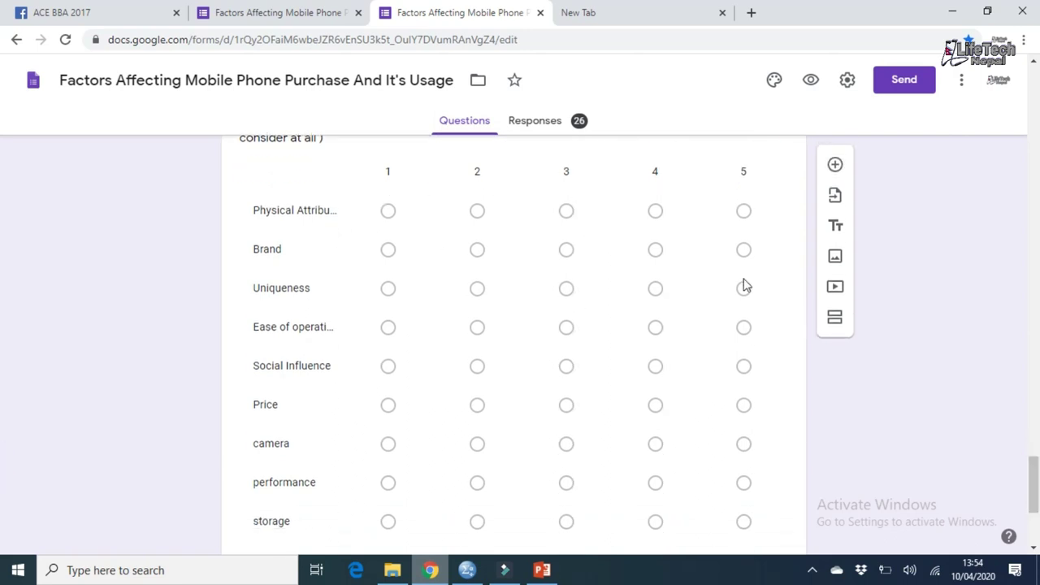
{"action": "left_click_drag", "start_coordinate": [1033, 482], "coordinate": [3, 486]}
{"action": "mouse_move", "coordinate": [542, 569]}
{"action": "scroll", "coordinate": [543, 387], "scroll_direction": "up", "scroll_amount": 1}
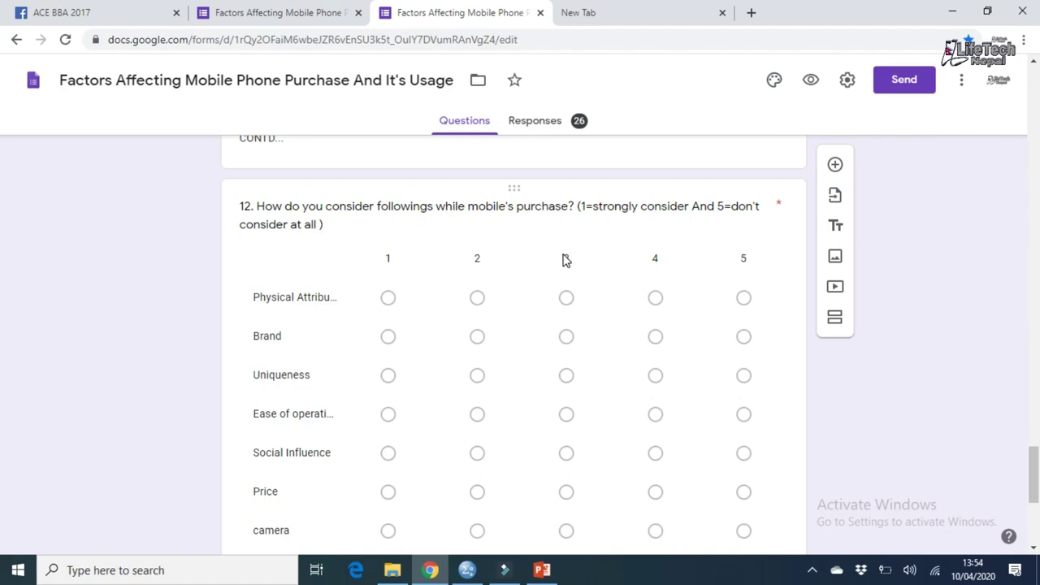
- Switch to SPSS and open the value labels of the Consider_attribute variable
{"action": "left_click", "coordinate": [469, 570]}
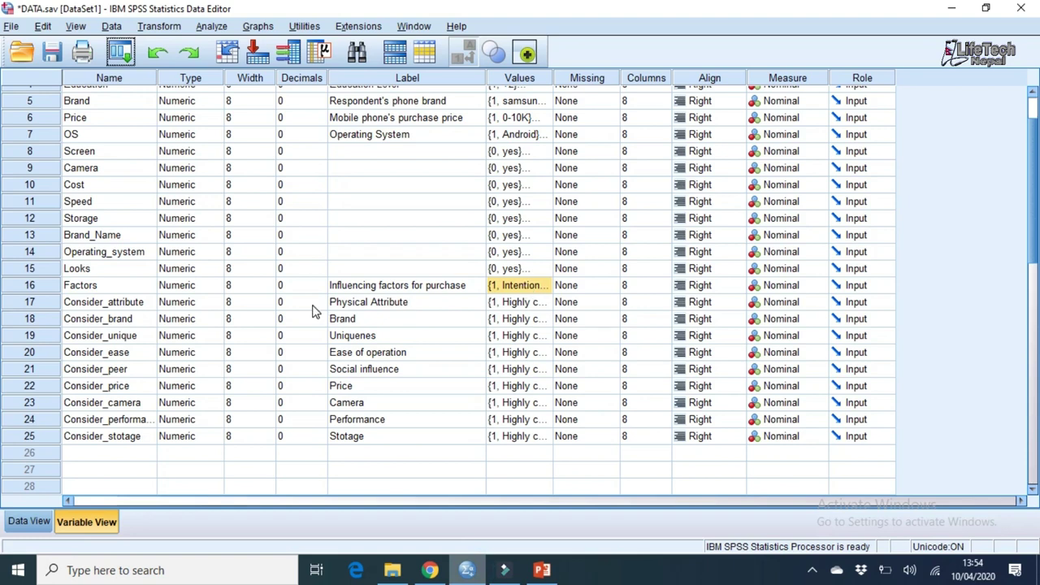
{"action": "left_click", "coordinate": [284, 302]}
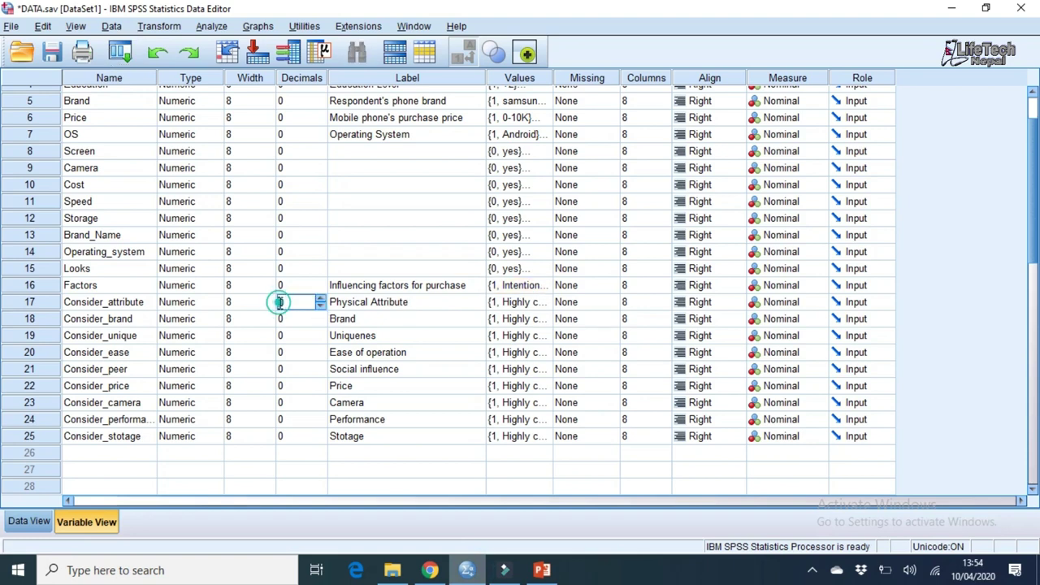
{"action": "left_click", "coordinate": [532, 303]}
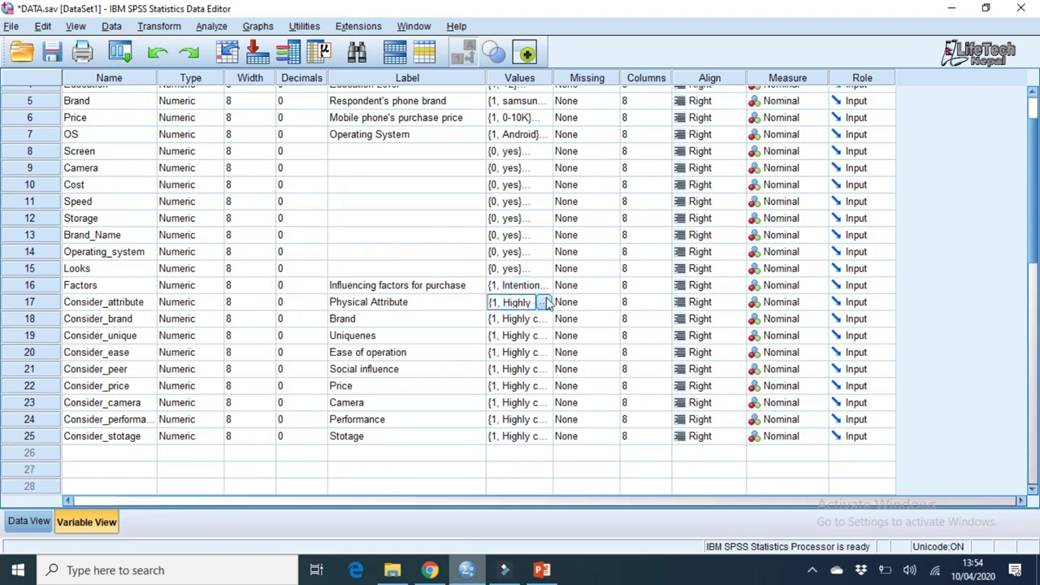
{"action": "left_click", "coordinate": [543, 302]}
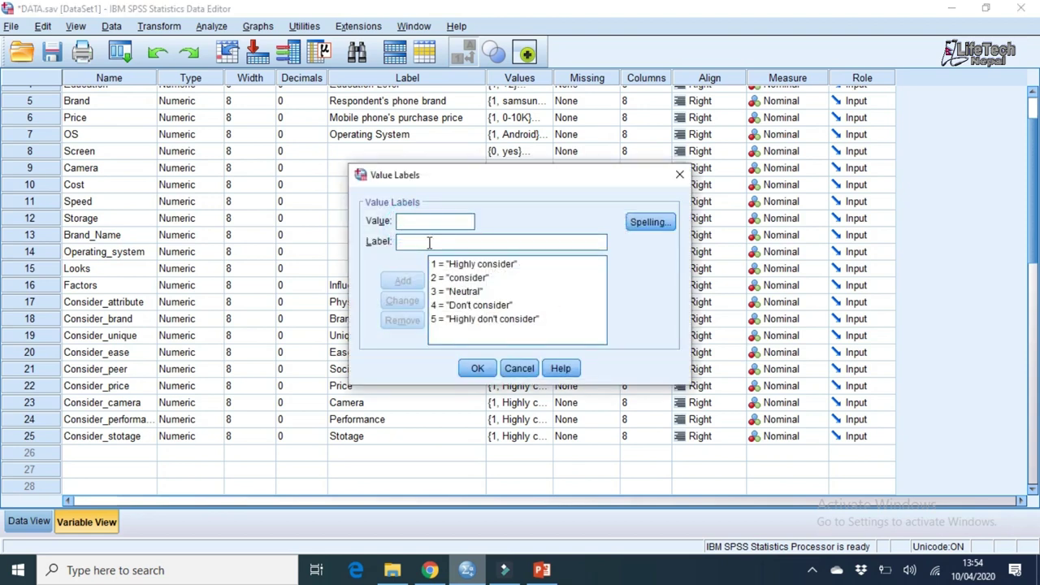
{"action": "left_click", "coordinate": [410, 223]}
{"action": "type", "text": "411142"}
{"action": "left_click_drag", "start_coordinate": [424, 221], "coordinate": [392, 223]}
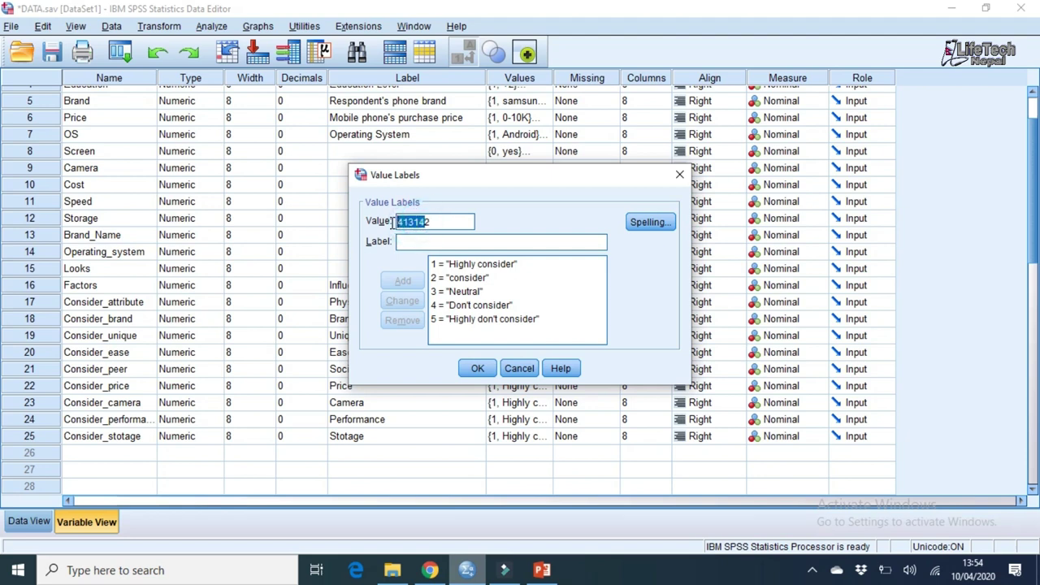
{"action": "key", "text": "BackSpace"}
{"action": "left_click", "coordinate": [410, 241]}
{"action": "type", "text": "c"}
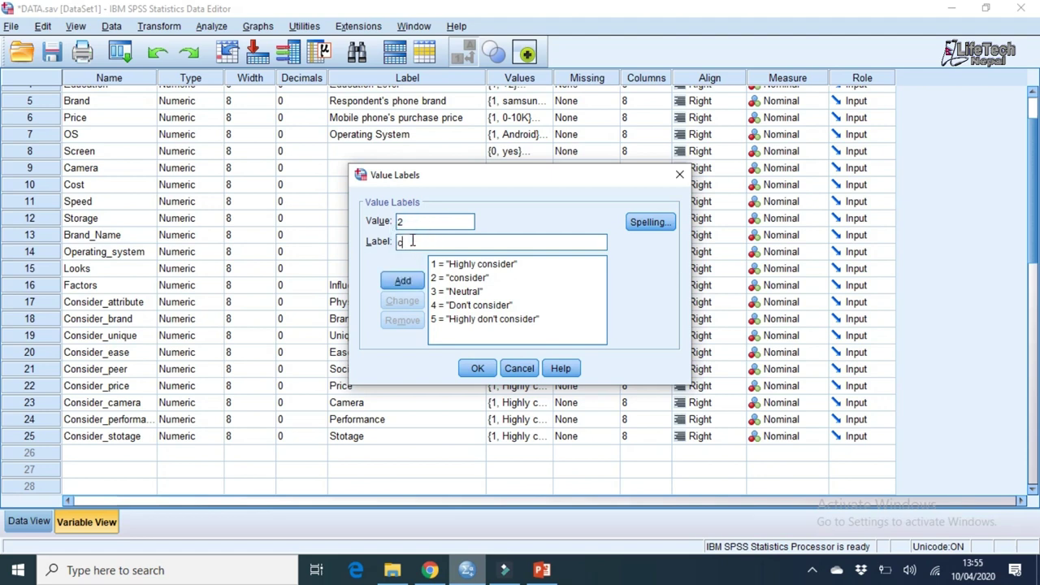
{"action": "key", "text": "BackSpace"}
{"action": "left_click", "coordinate": [406, 224]}
{"action": "key", "text": "BackSpace"}
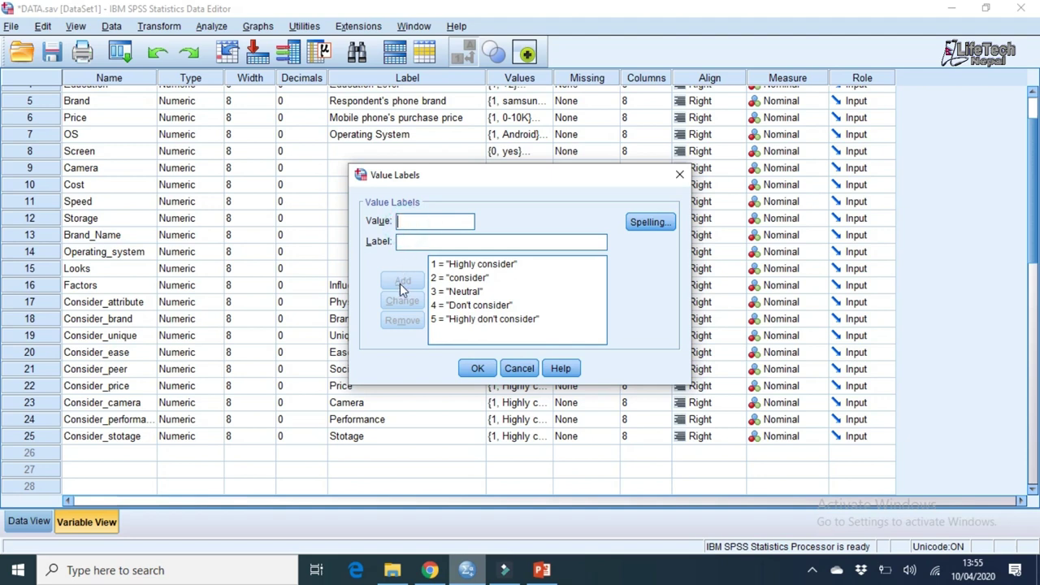
- Review the Value and Label fields and the entries for values 3, 4 and 5, then close the dialog without changes
{"action": "left_click", "coordinate": [410, 221]}
{"action": "left_click", "coordinate": [409, 242]}
{"action": "left_click", "coordinate": [412, 223]}
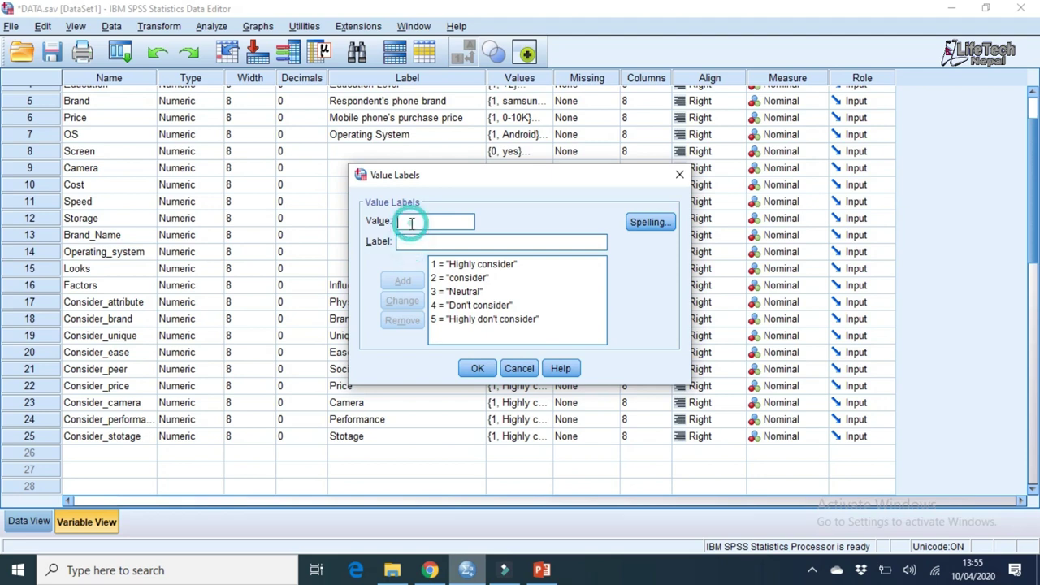
{"action": "left_click", "coordinate": [412, 242]}
{"action": "left_click", "coordinate": [410, 242]}
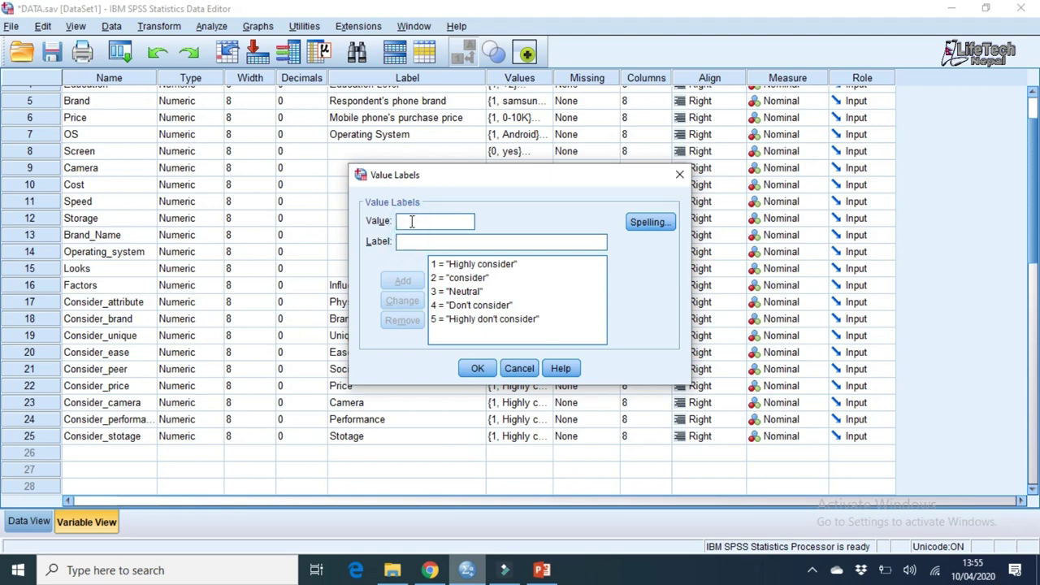
{"action": "left_click", "coordinate": [411, 222]}
{"action": "left_click", "coordinate": [413, 241]}
{"action": "left_click", "coordinate": [513, 321]}
{"action": "left_click", "coordinate": [475, 307]}
{"action": "left_click", "coordinate": [470, 294]}
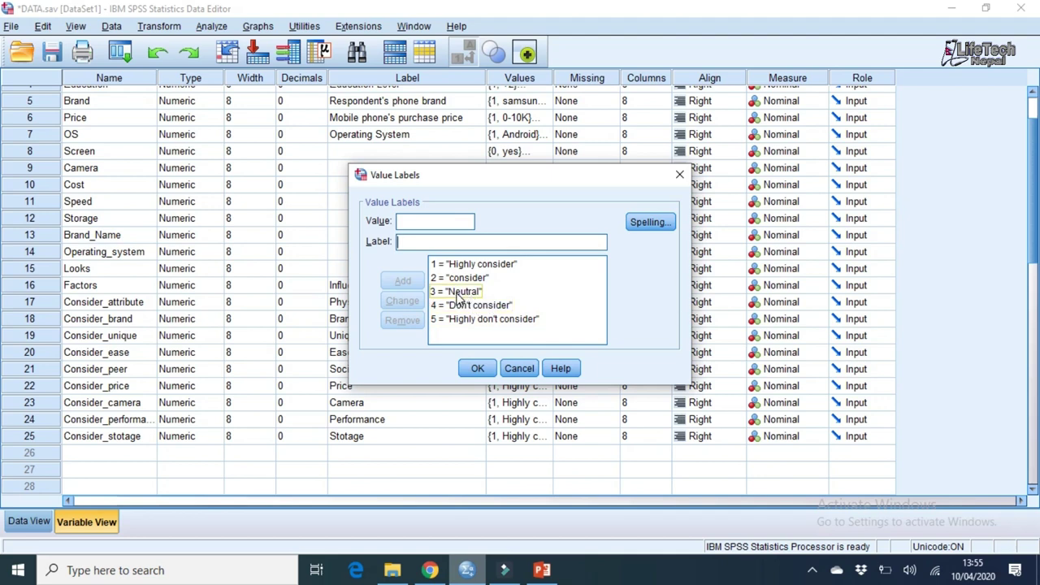
{"action": "left_click", "coordinate": [459, 303]}
{"action": "left_click", "coordinate": [458, 296]}
{"action": "left_click", "coordinate": [458, 295]}
{"action": "left_click", "coordinate": [462, 307]}
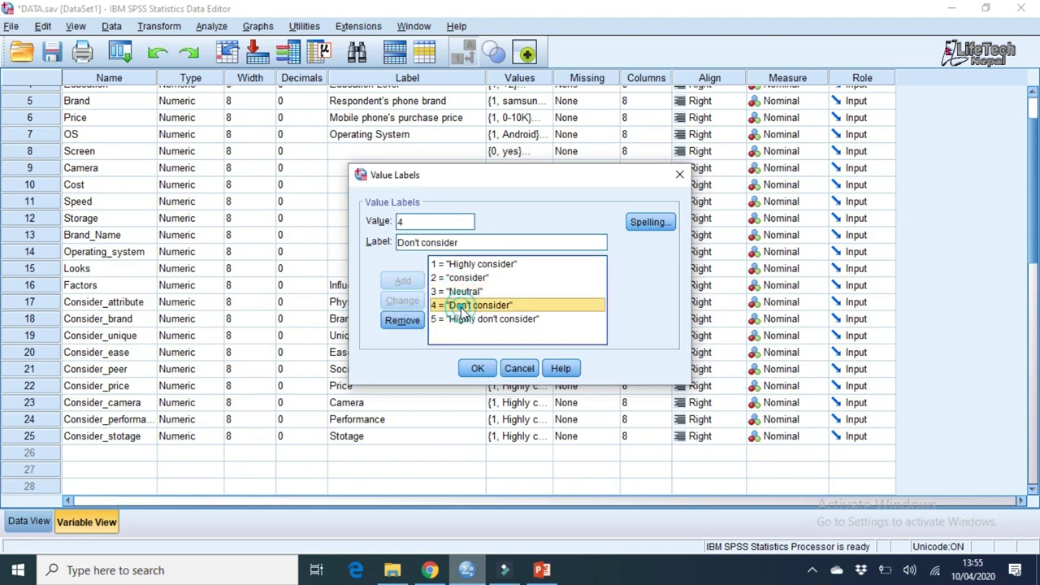
{"action": "left_click", "coordinate": [463, 319]}
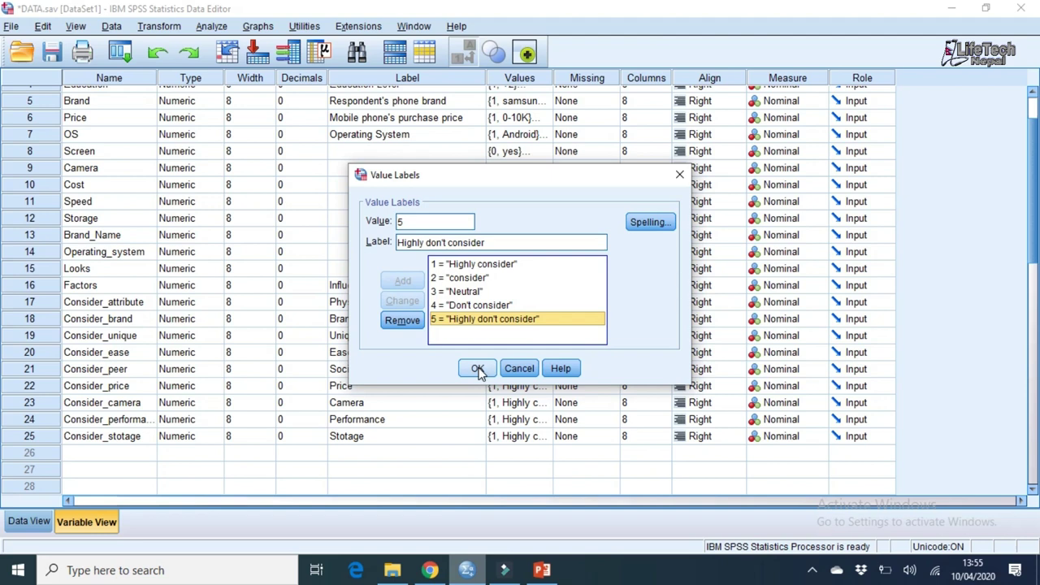
{"action": "left_click", "coordinate": [680, 175]}
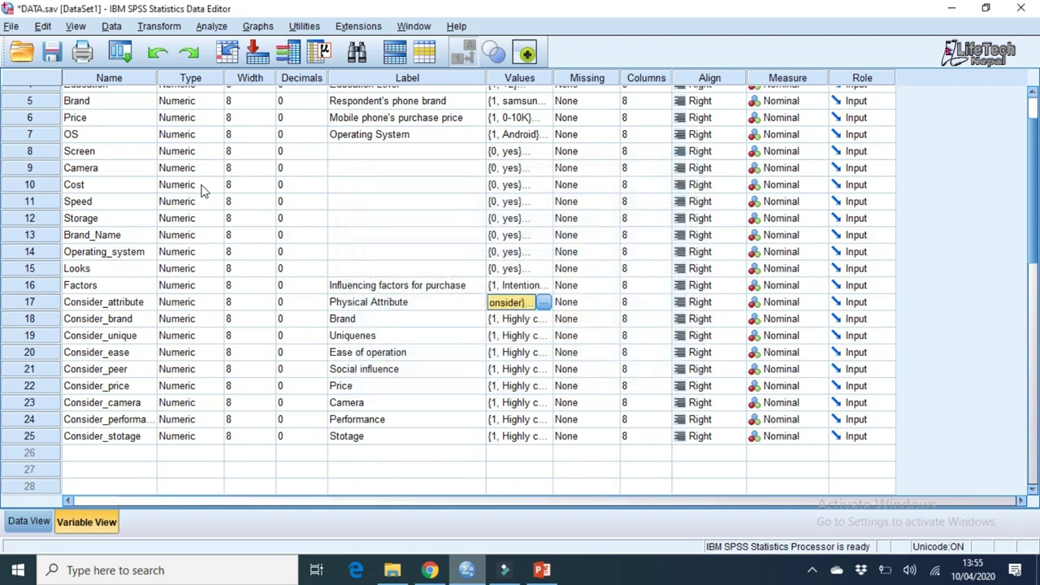
- Compare the variable definitions with the data columns, starting at ID and continuing through to Consider_stotage
{"action": "left_click_drag", "start_coordinate": [1032, 163], "coordinate": [1032, 121]}
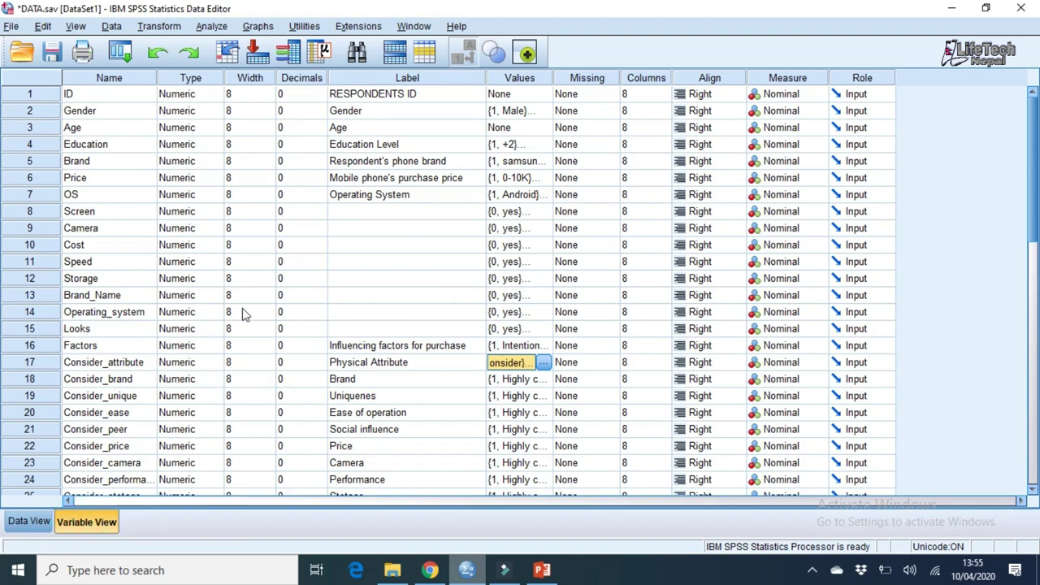
{"action": "left_click", "coordinate": [43, 526]}
{"action": "left_click_drag", "start_coordinate": [1027, 310], "coordinate": [1030, 213]}
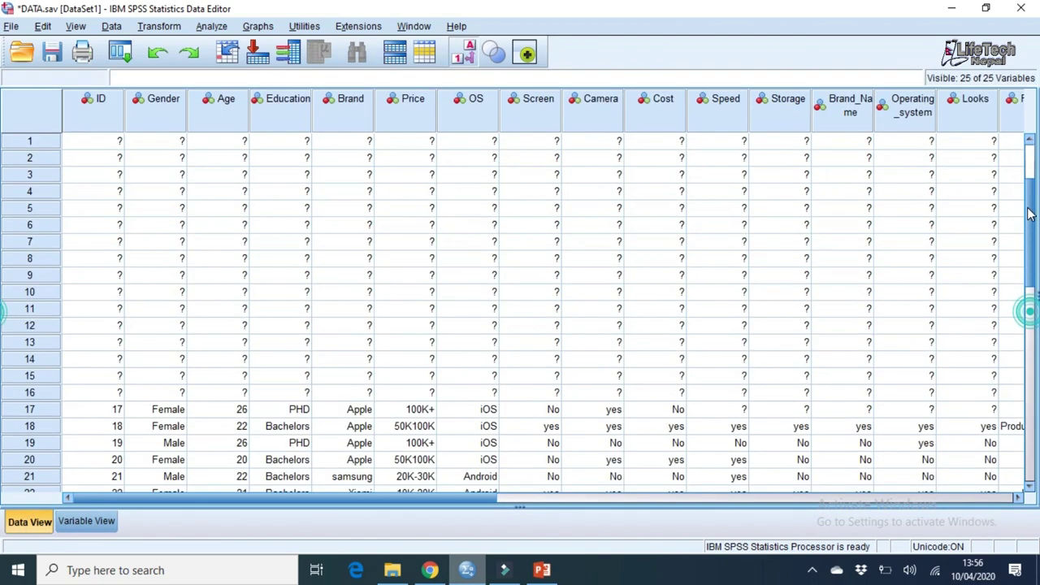
{"action": "left_click", "coordinate": [92, 106]}
{"action": "left_click", "coordinate": [97, 525]}
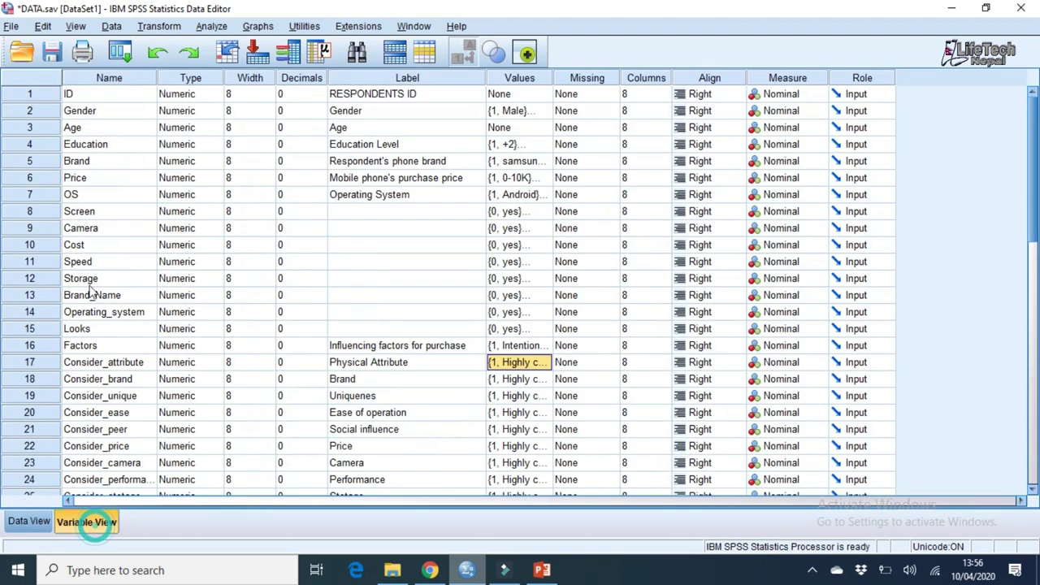
{"action": "left_click", "coordinate": [72, 96]}
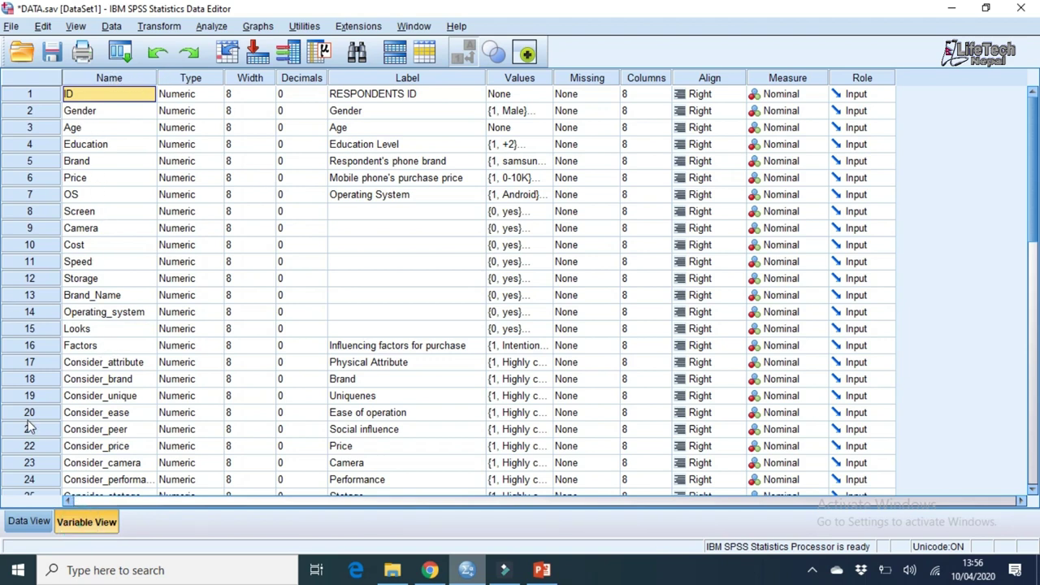
{"action": "left_click", "coordinate": [30, 521]}
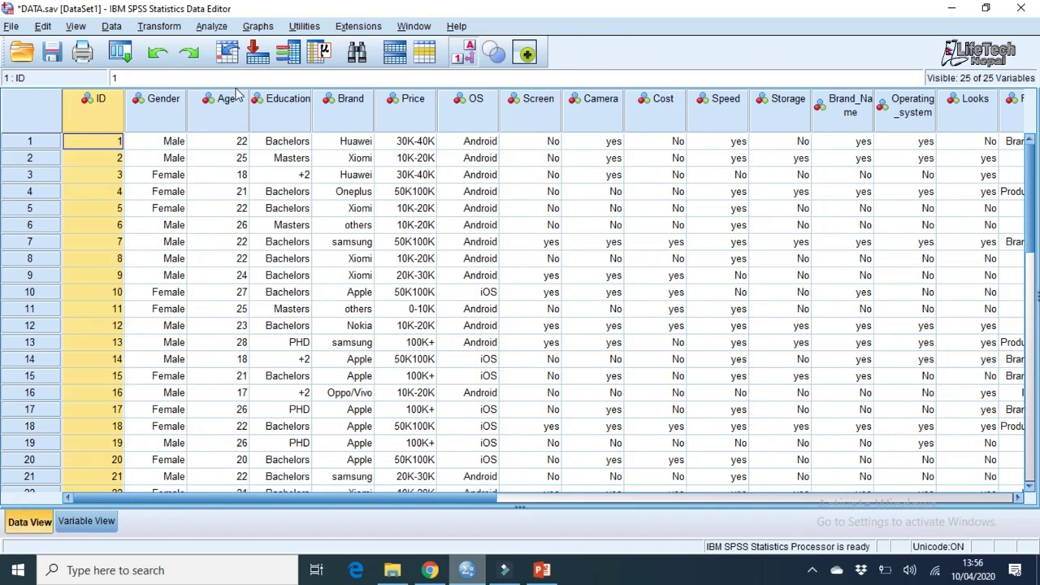
{"action": "left_click_drag", "start_coordinate": [348, 501], "coordinate": [869, 497]}
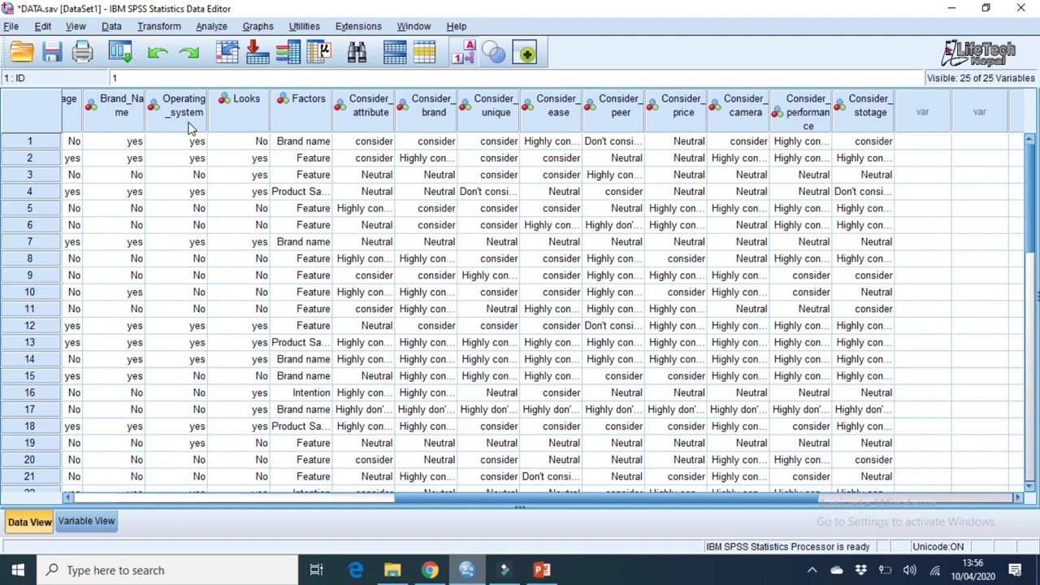
- Examine the recorded survey responses down to case 26, along with the names, labels and value codes defined for the variables
{"action": "left_click_drag", "start_coordinate": [447, 501], "coordinate": [101, 497]}
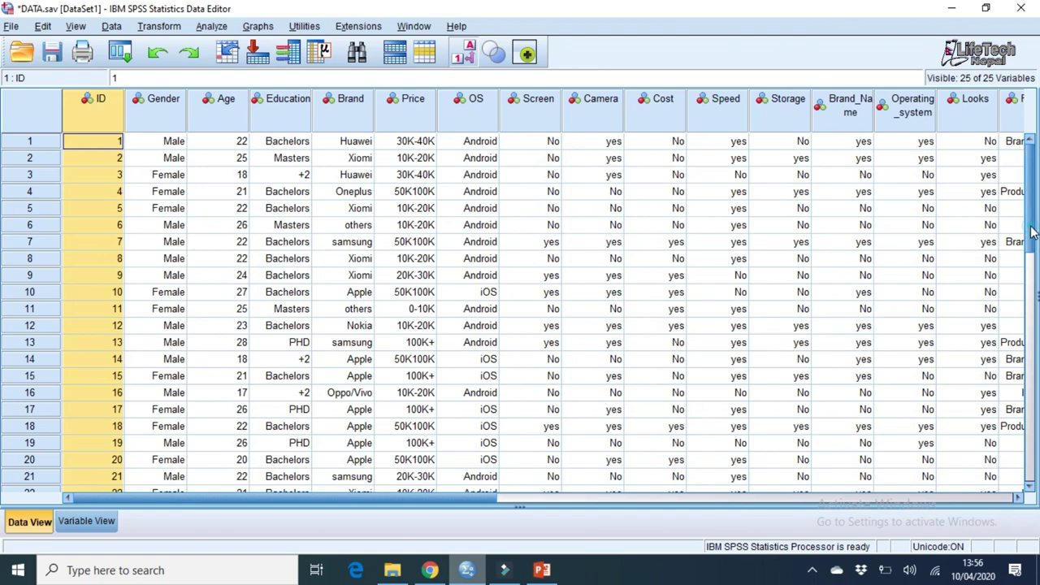
{"action": "left_click_drag", "start_coordinate": [1031, 232], "coordinate": [1027, 203]}
{"action": "left_click", "coordinate": [86, 521]}
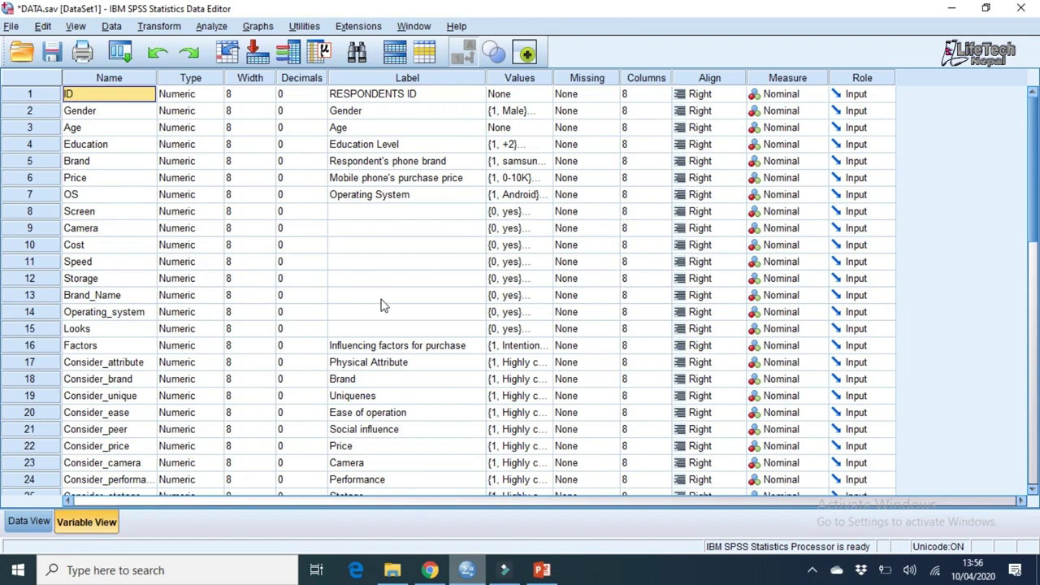
{"action": "left_click", "coordinate": [30, 532]}
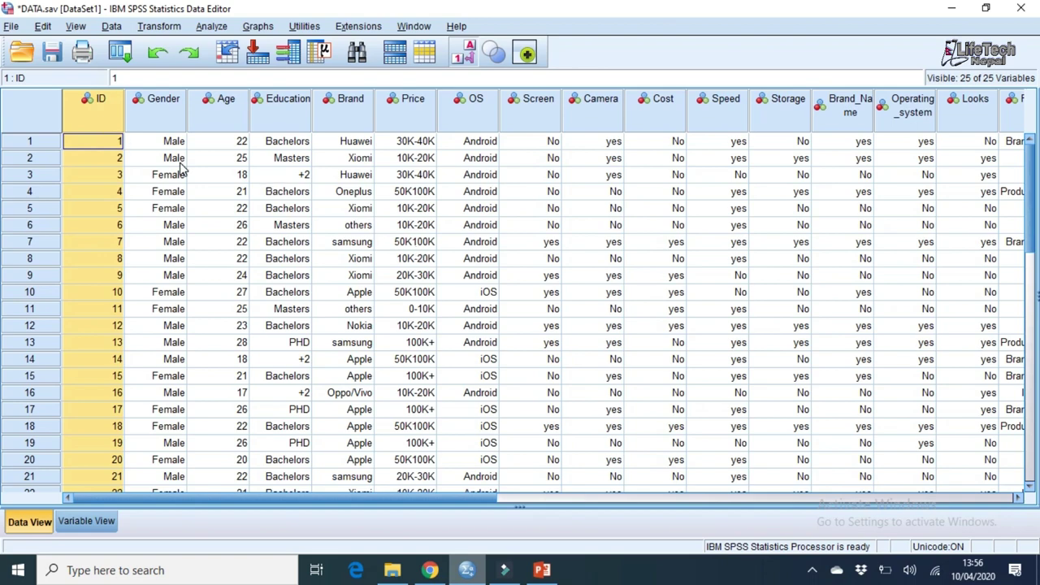
{"action": "mouse_move", "coordinate": [365, 503]}
{"action": "left_mouse_down"}
{"action": "mouse_move", "coordinate": [569, 506]}
{"action": "mouse_move", "coordinate": [436, 498]}
{"action": "mouse_move", "coordinate": [360, 507]}
{"action": "left_mouse_up"}
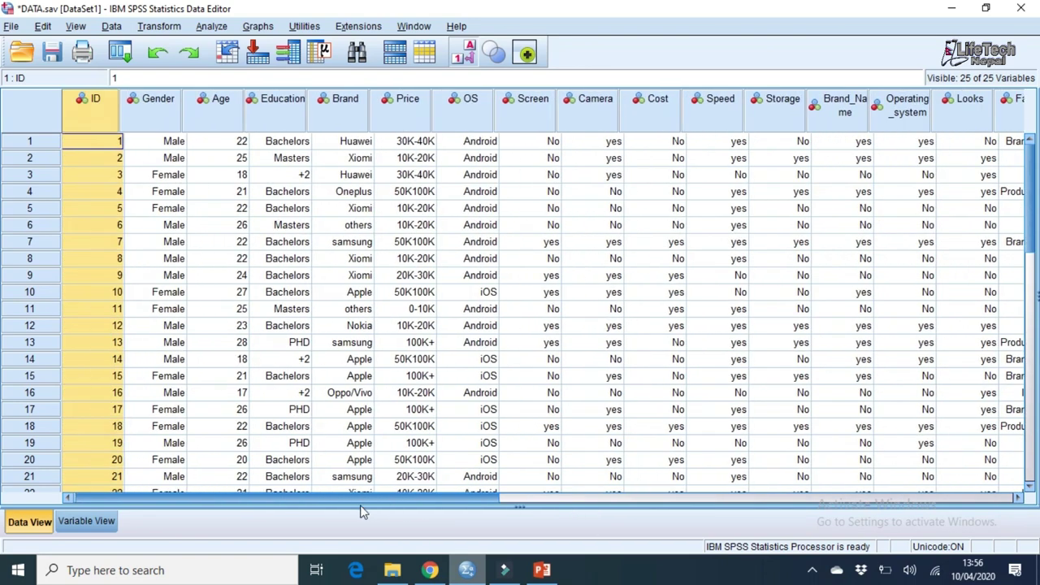
{"action": "left_click_drag", "start_coordinate": [1031, 234], "coordinate": [1030, 280]}
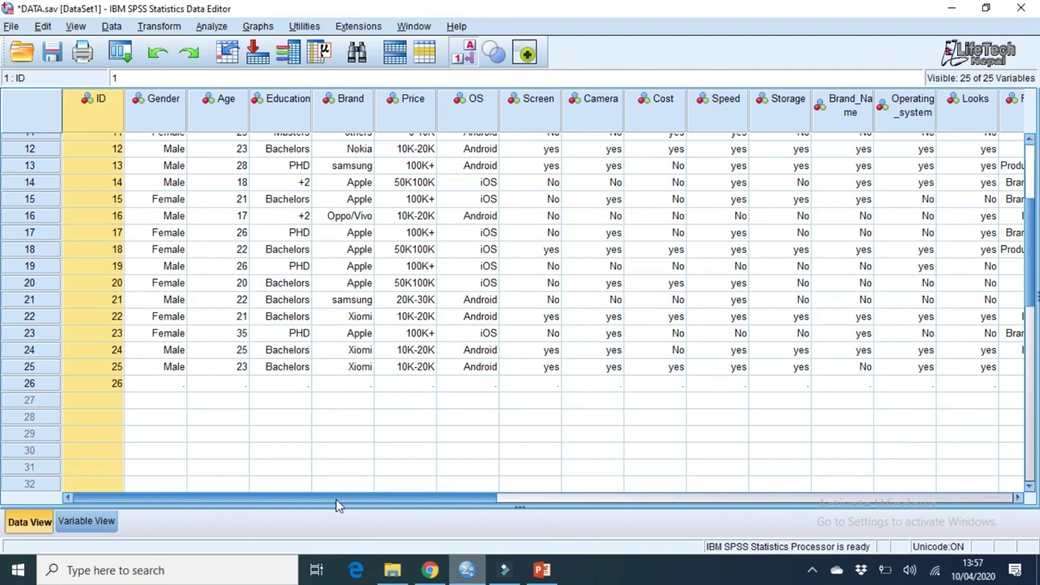
{"action": "mouse_move", "coordinate": [336, 503]}
{"action": "left_mouse_down"}
{"action": "mouse_move", "coordinate": [742, 512]}
{"action": "mouse_move", "coordinate": [336, 506]}
{"action": "left_mouse_up"}
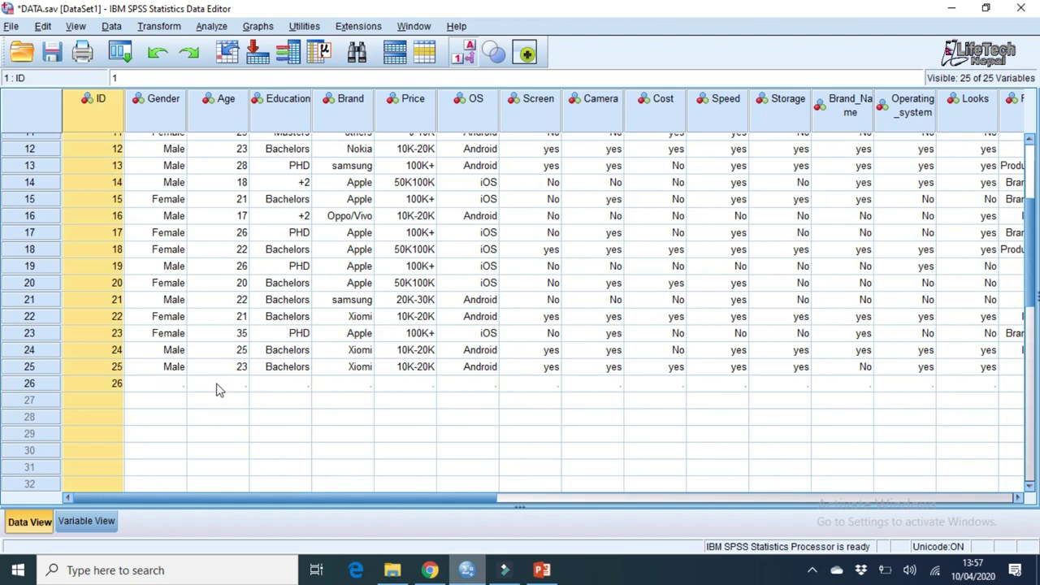
{"action": "left_click_drag", "start_coordinate": [1029, 294], "coordinate": [1028, 230]}
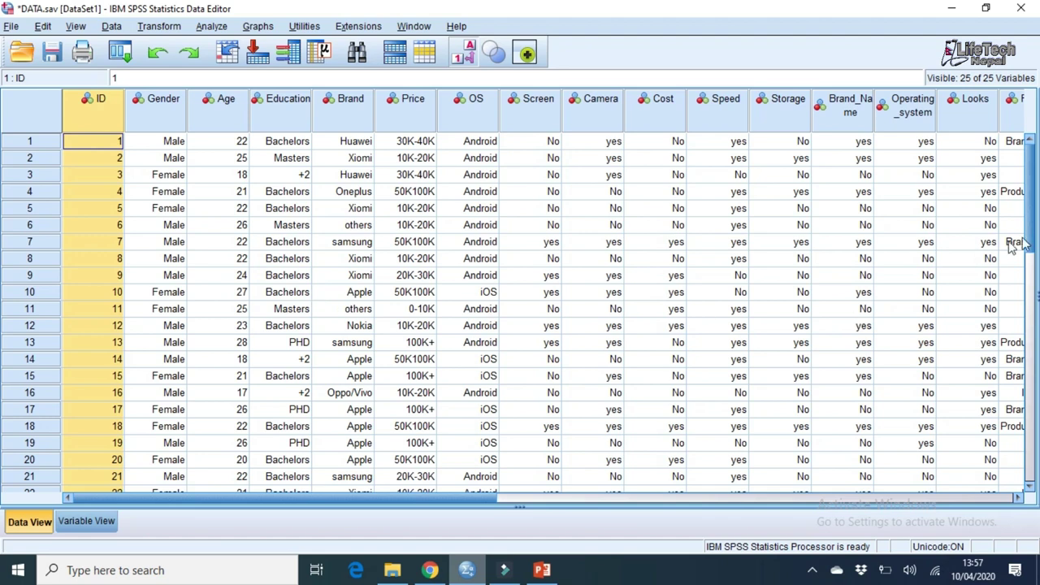
{"action": "left_click_drag", "start_coordinate": [1035, 226], "coordinate": [1035, 308]}
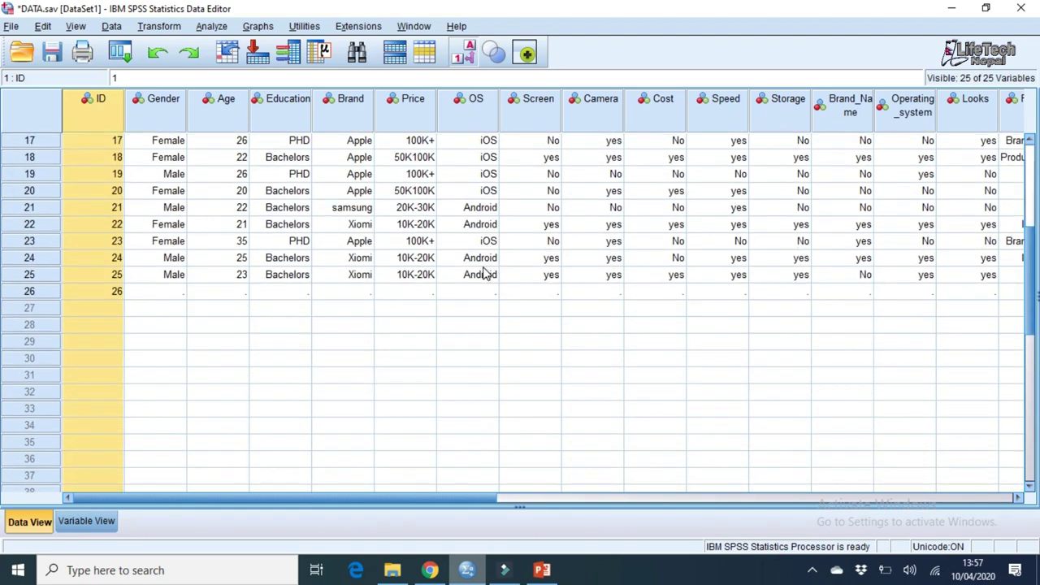
- Show the predefined answer options for Gender, Education and Brand in the row of case 26
{"action": "left_click", "coordinate": [153, 297]}
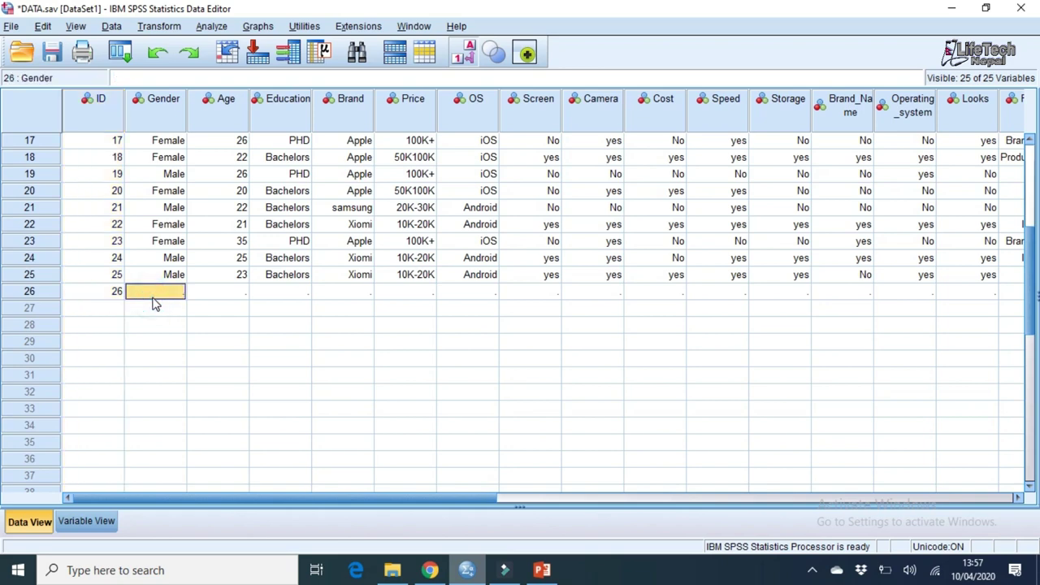
{"action": "double_click", "coordinate": [177, 292]}
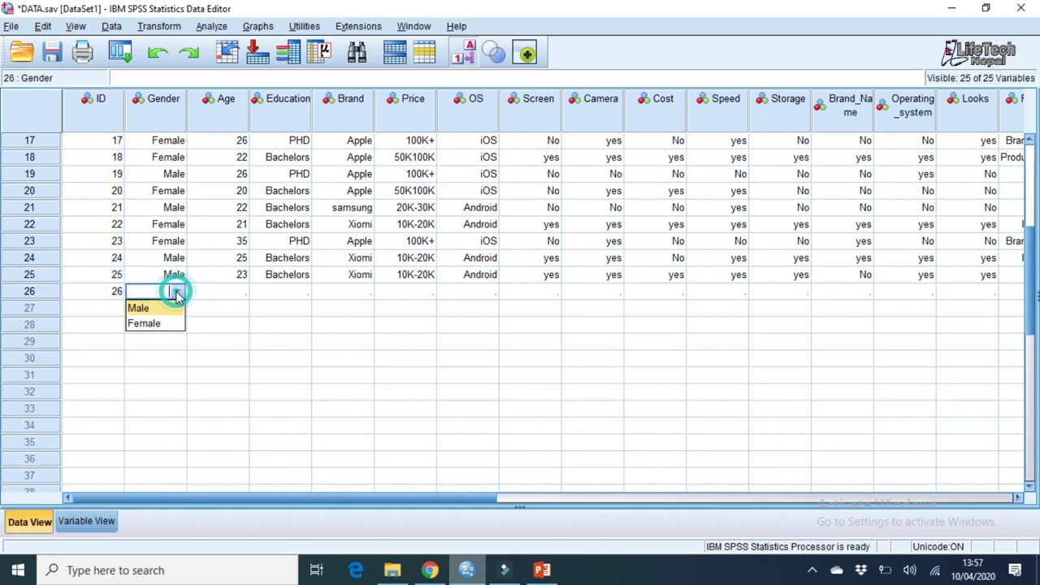
{"action": "left_click", "coordinate": [251, 292]}
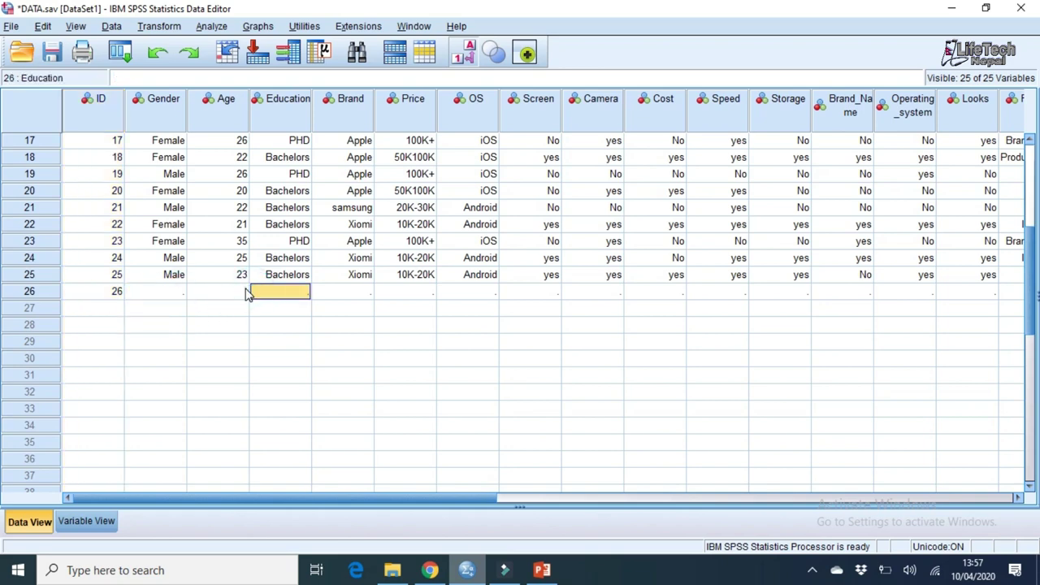
{"action": "left_click", "coordinate": [246, 289]}
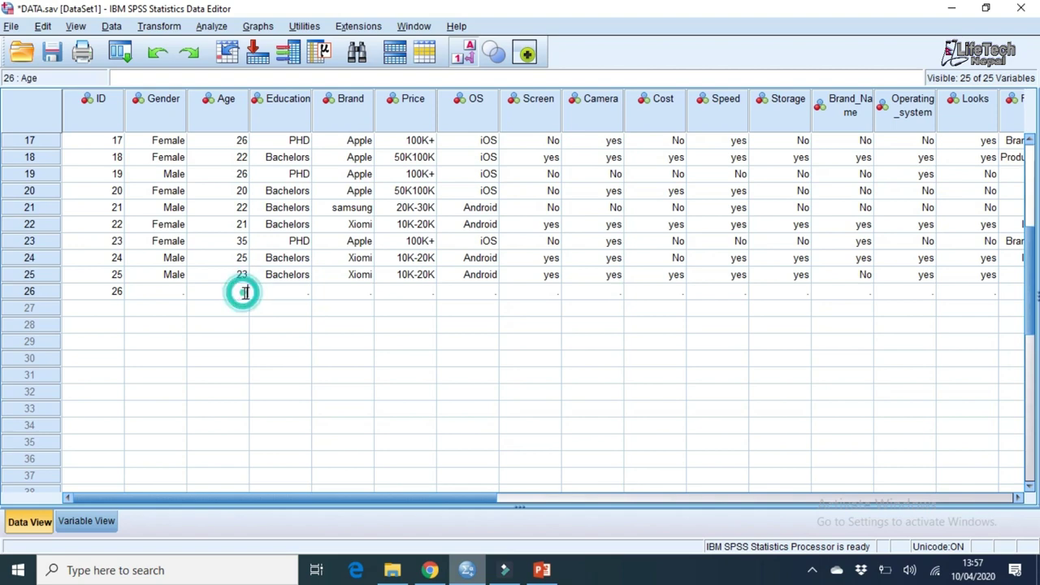
{"action": "left_click", "coordinate": [284, 294]}
{"action": "left_click", "coordinate": [301, 291]}
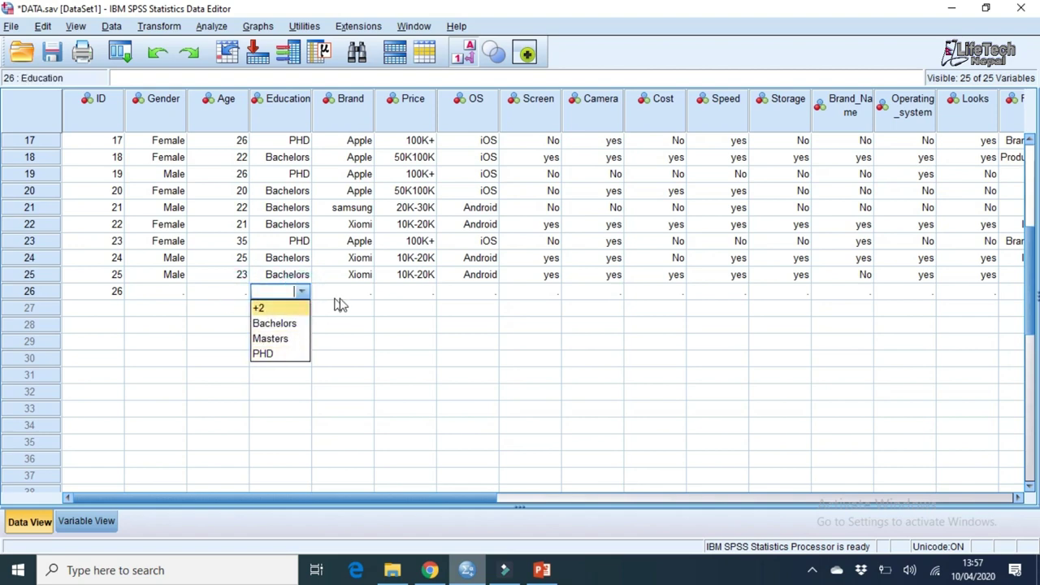
{"action": "left_click", "coordinate": [362, 291]}
{"action": "left_click", "coordinate": [364, 290]}
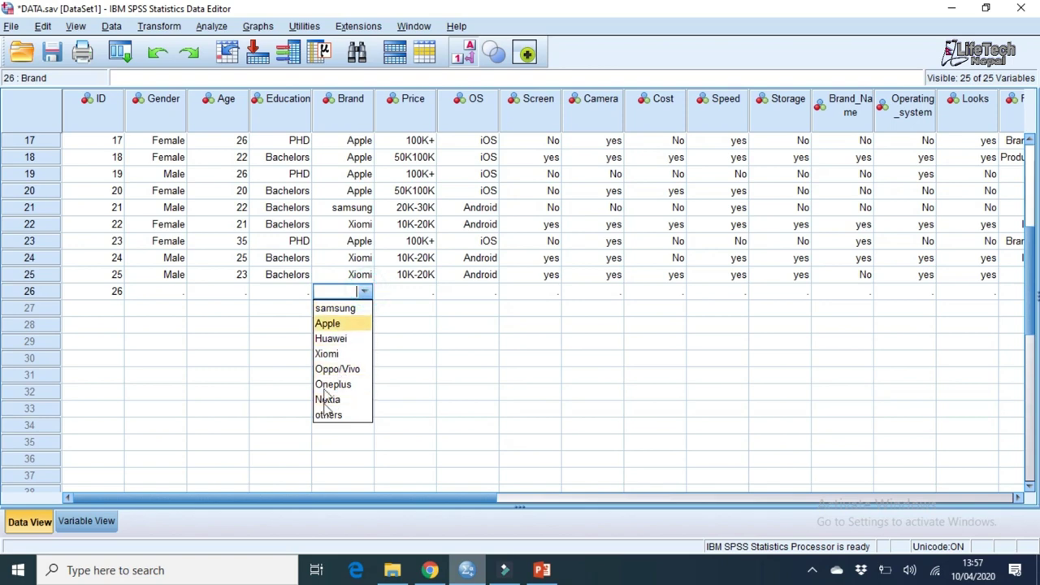
- Check the variable definitions again and review the entered cases from the first rows down to case 26
{"action": "left_click", "coordinate": [97, 521]}
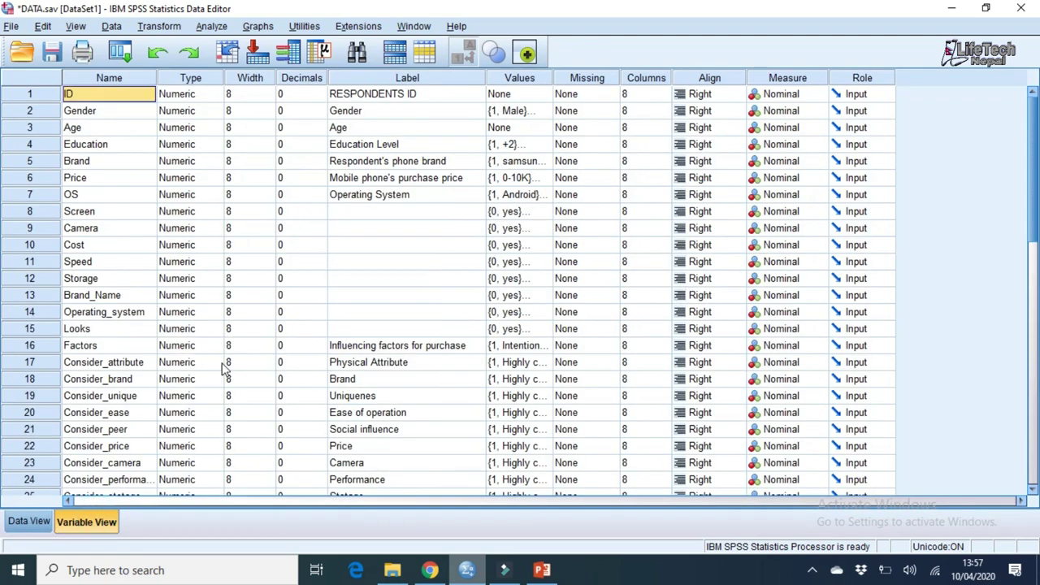
{"action": "left_click", "coordinate": [33, 522]}
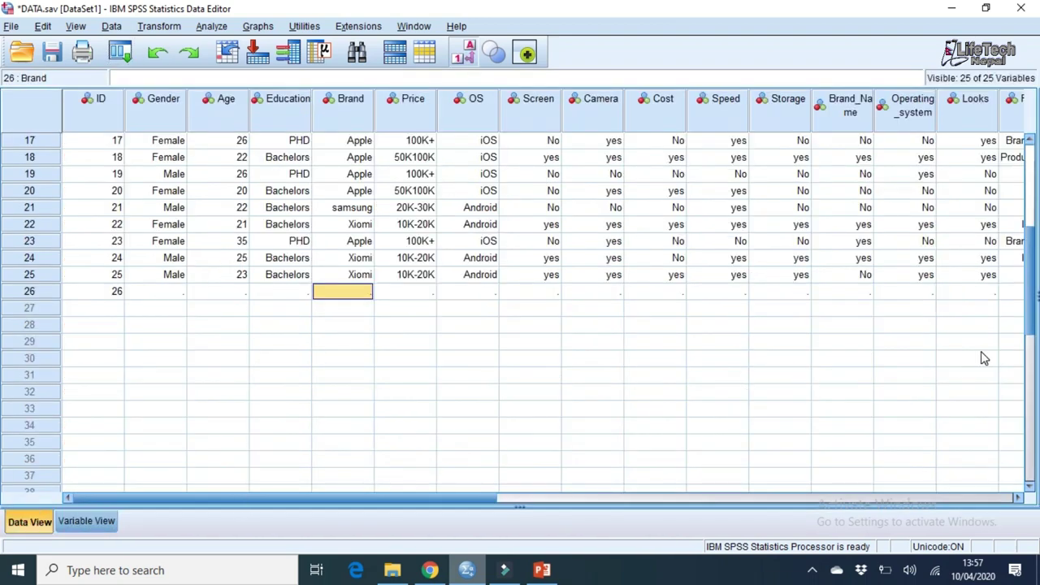
{"action": "left_click_drag", "start_coordinate": [1031, 297], "coordinate": [1026, 217]}
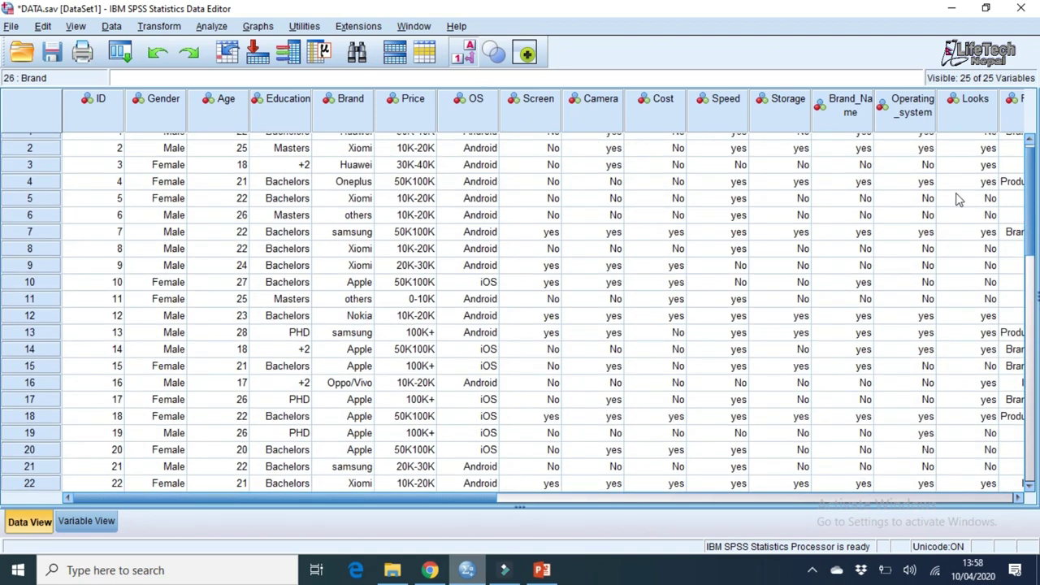
{"action": "left_click_drag", "start_coordinate": [1029, 207], "coordinate": [1033, 284]}
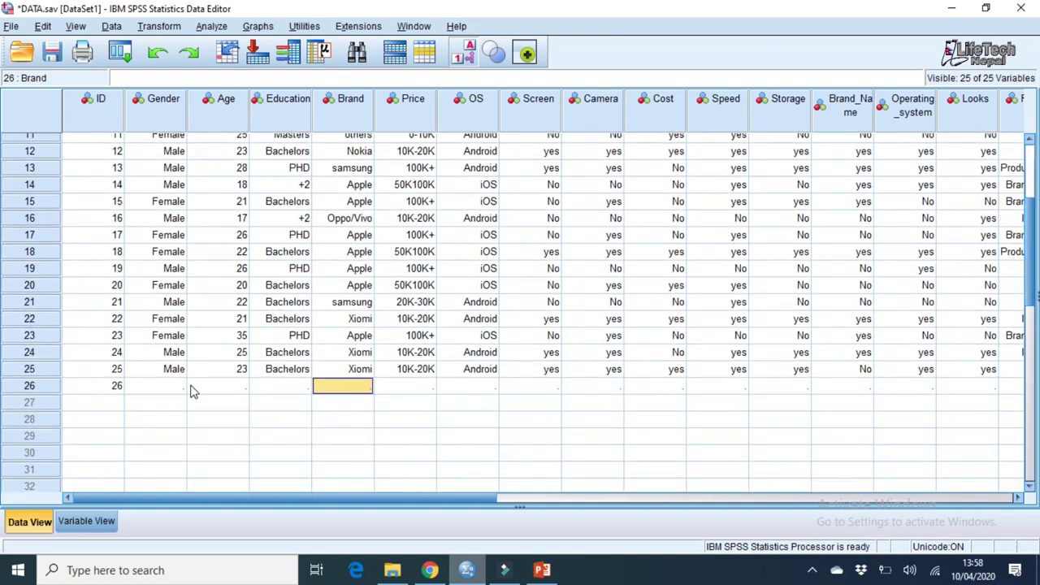
- Switch to Chrome and view the response summary of the mobile phone purchase survey form
{"action": "left_click", "coordinate": [428, 570]}
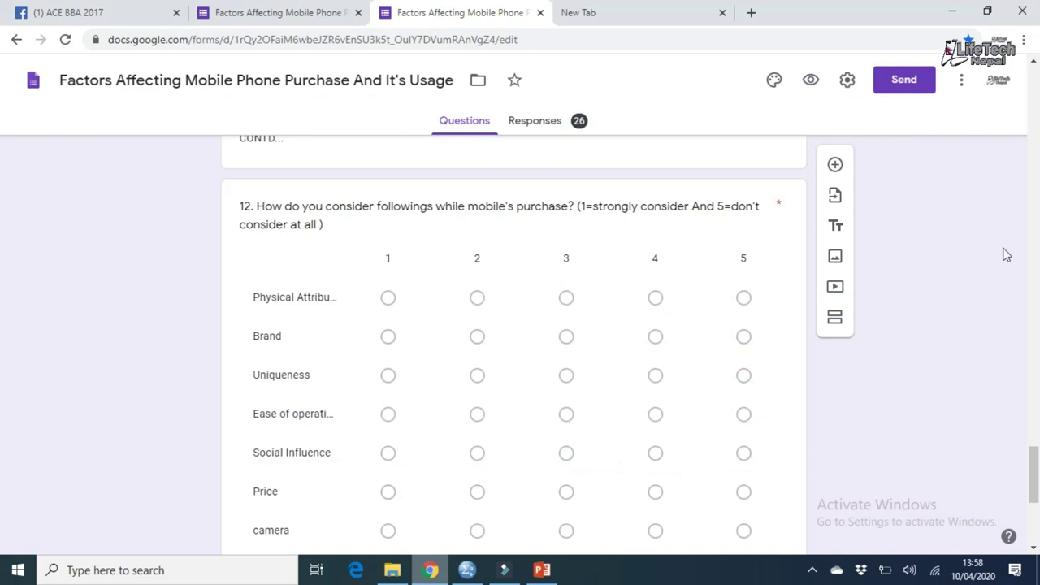
{"action": "left_click", "coordinate": [550, 123]}
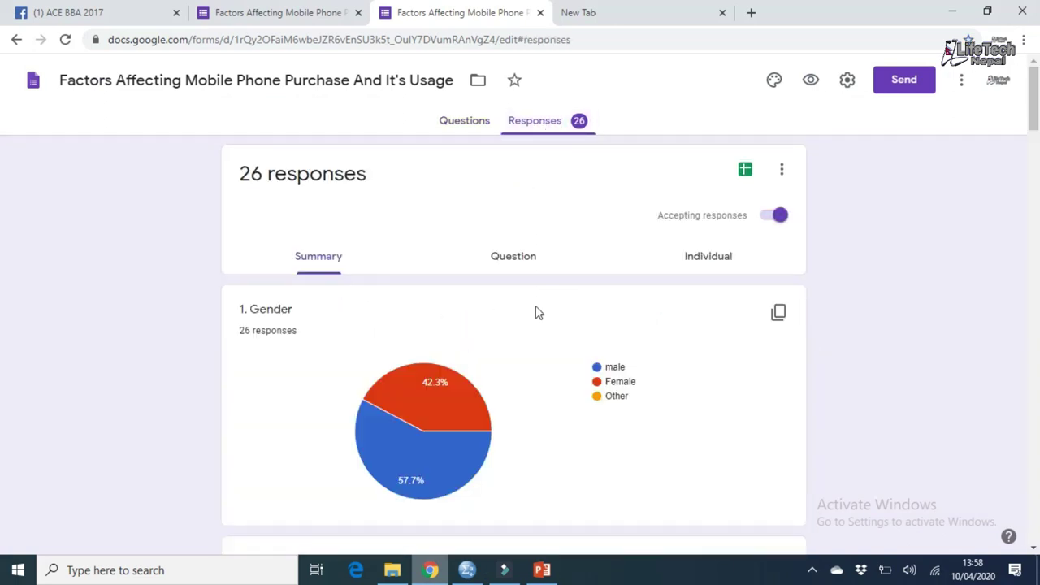
{"action": "left_click_drag", "start_coordinate": [1027, 130], "coordinate": [568, 212]}
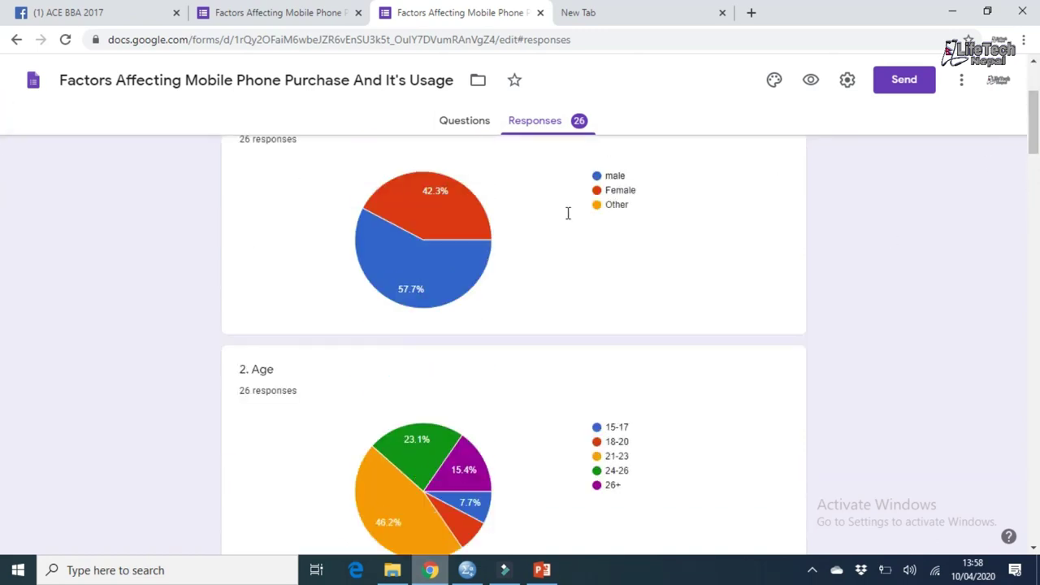
{"action": "scroll", "coordinate": [3, 138], "scroll_direction": "up", "scroll_amount": 3}
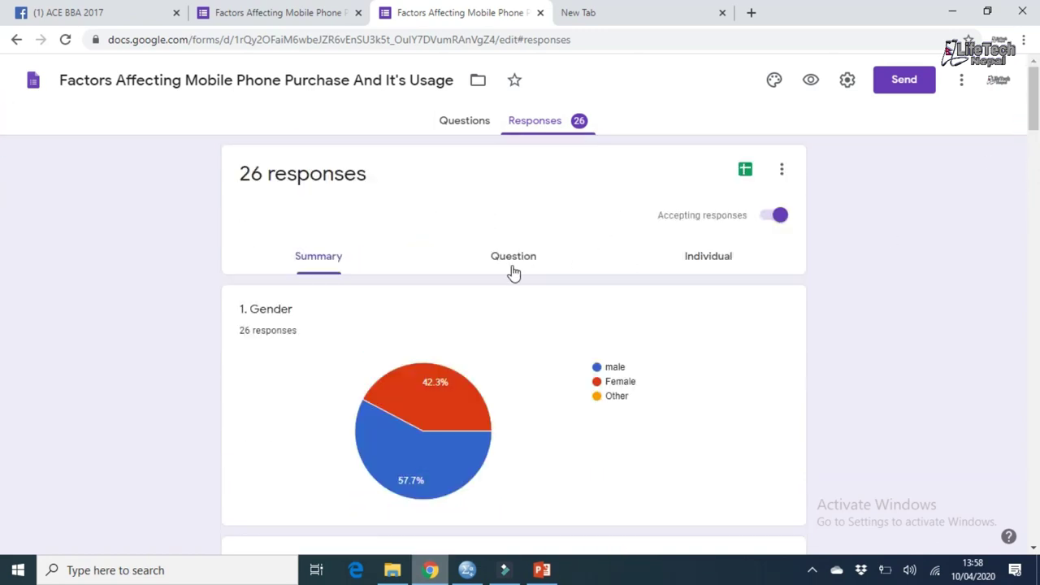
- Display individual response 26 of the survey form and read its Gender answer
{"action": "left_click", "coordinate": [712, 267]}
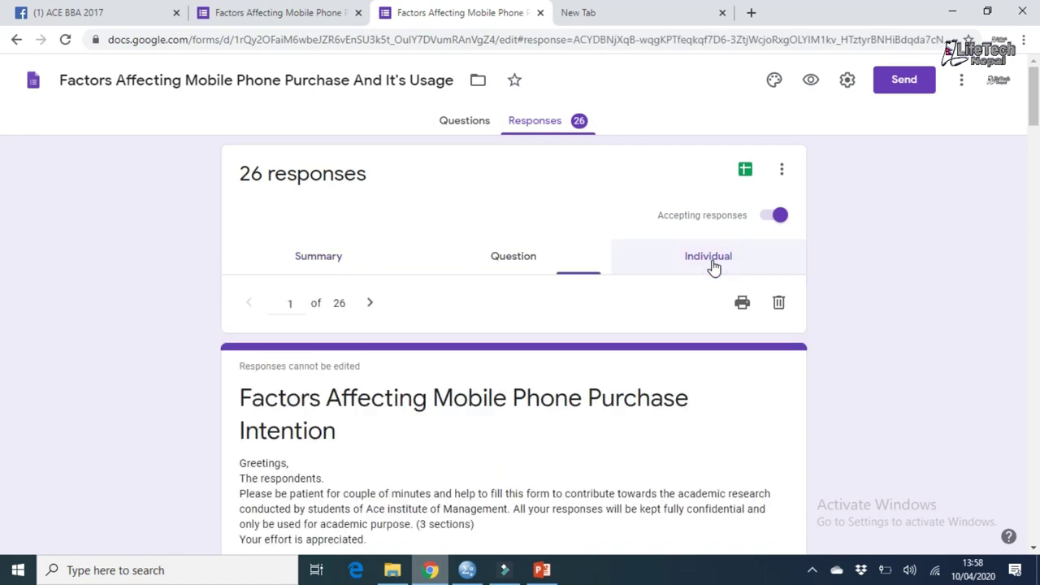
{"action": "left_click", "coordinate": [369, 306]}
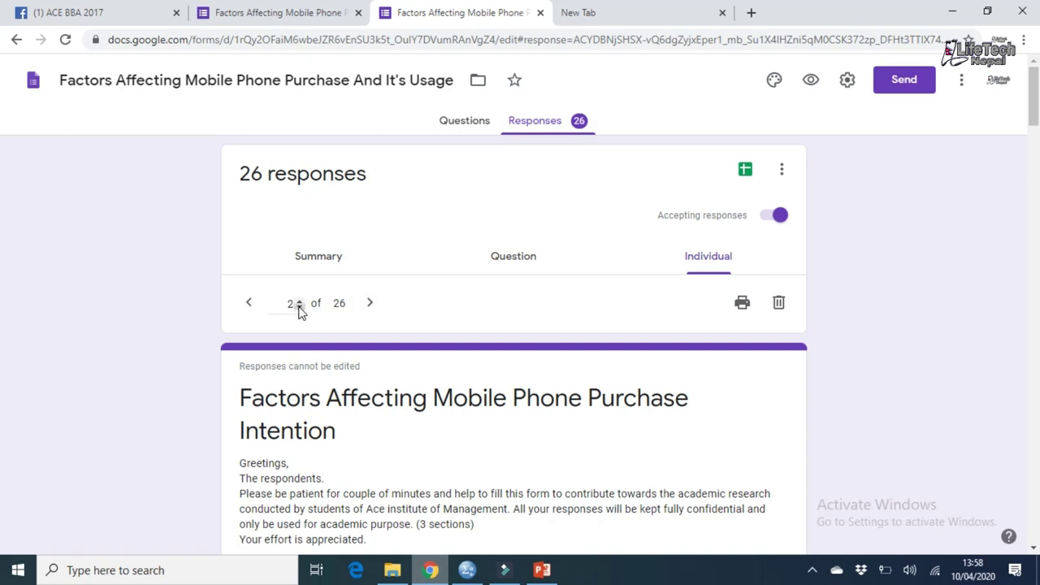
{"action": "left_click_drag", "start_coordinate": [298, 302], "coordinate": [299, 303]}
{"action": "left_click", "coordinate": [298, 303]}
{"action": "left_click", "coordinate": [298, 303]}
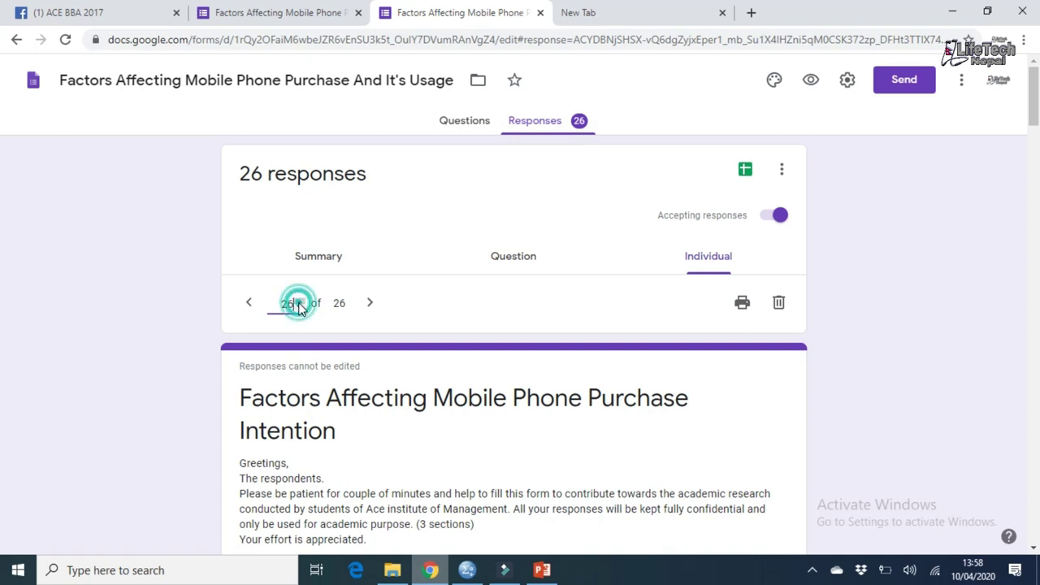
{"action": "left_click", "coordinate": [298, 303]}
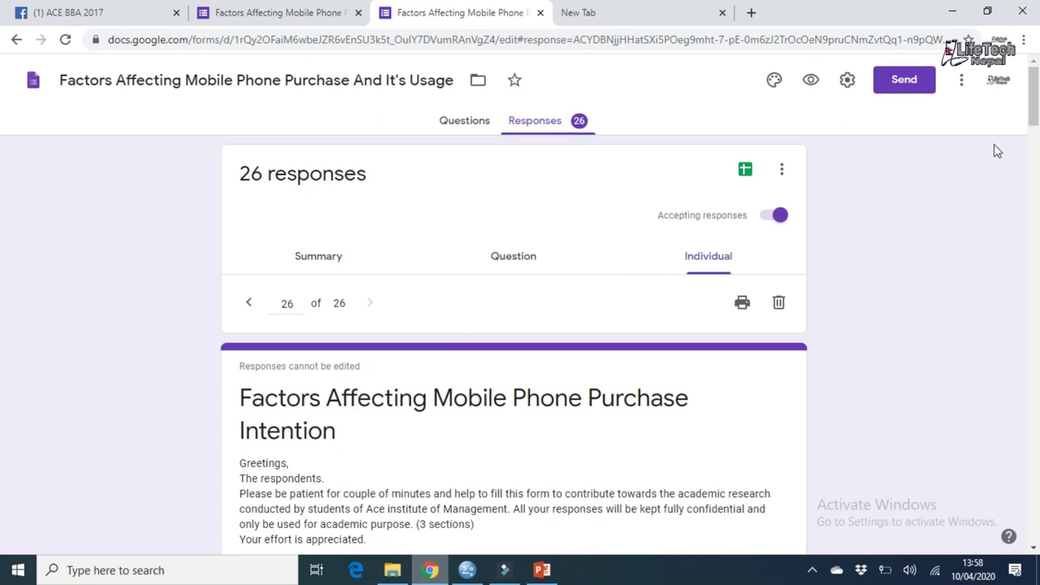
{"action": "left_click_drag", "start_coordinate": [1035, 104], "coordinate": [1037, 143]}
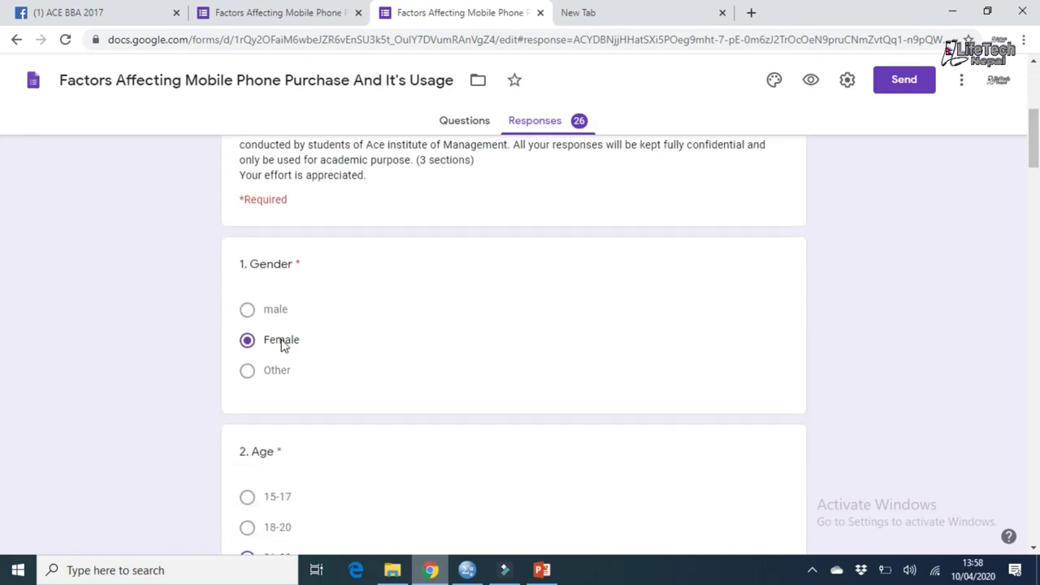
- Switch back to SPSS Statistics and set Gender to Female for case 26
{"action": "left_click", "coordinate": [467, 570]}
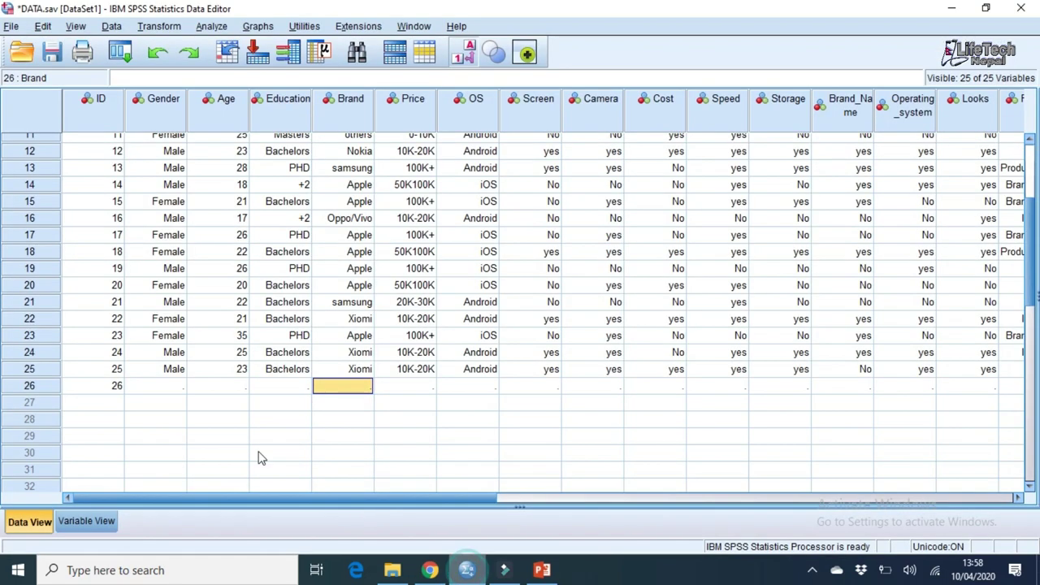
{"action": "left_click", "coordinate": [183, 388]}
{"action": "left_click", "coordinate": [177, 386]}
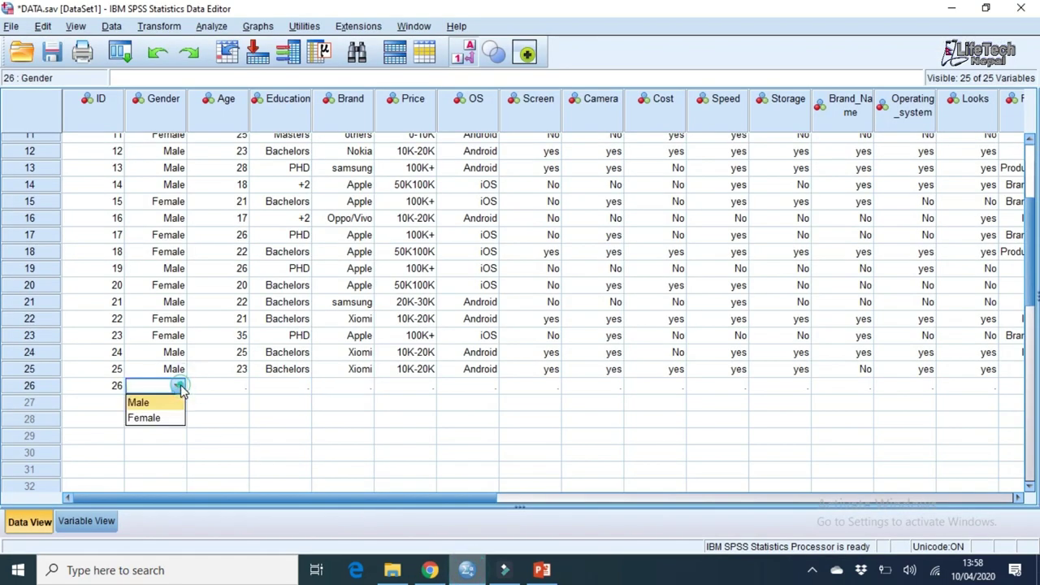
{"action": "left_click", "coordinate": [156, 417]}
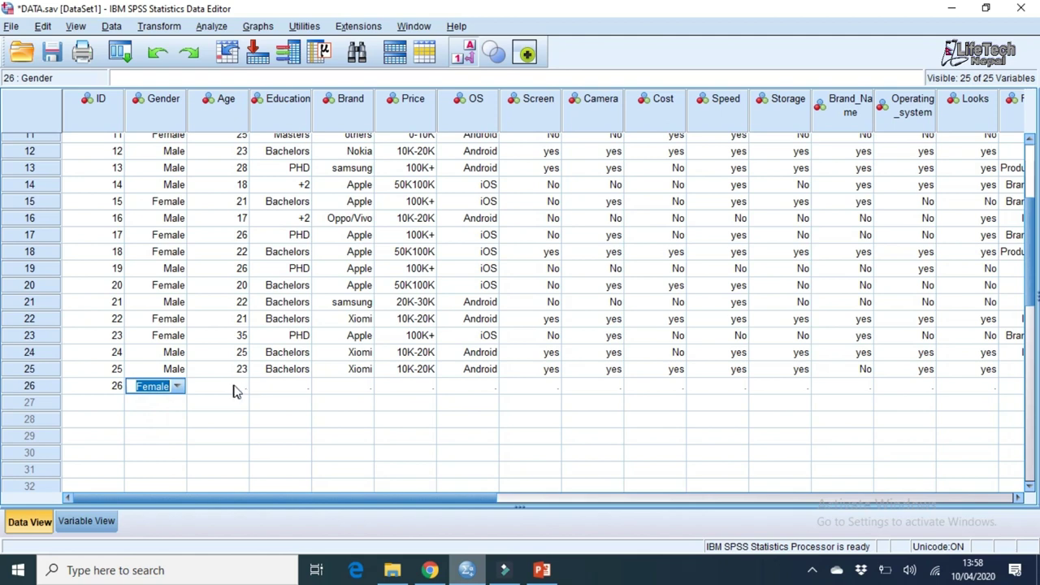
{"action": "left_click", "coordinate": [85, 524]}
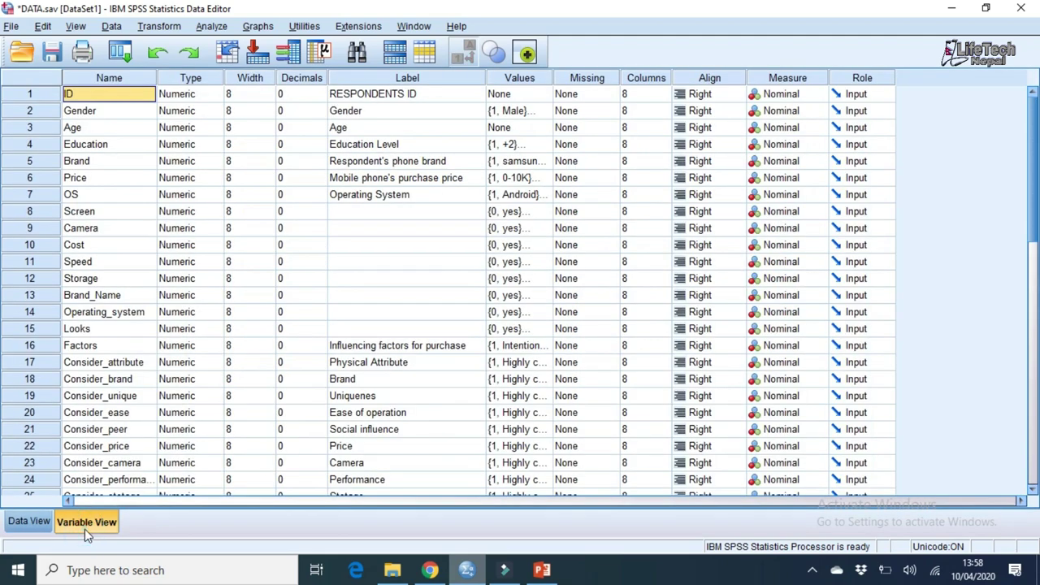
{"action": "left_click", "coordinate": [31, 523]}
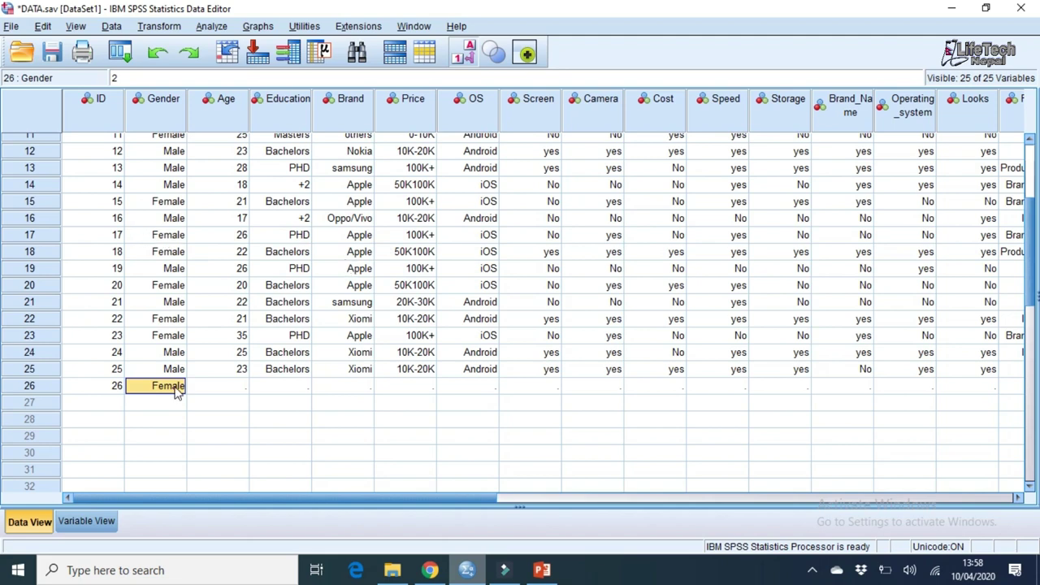
- Examine the predefined answer choices for Education and Brand in the row of case 26
{"action": "left_click", "coordinate": [239, 386]}
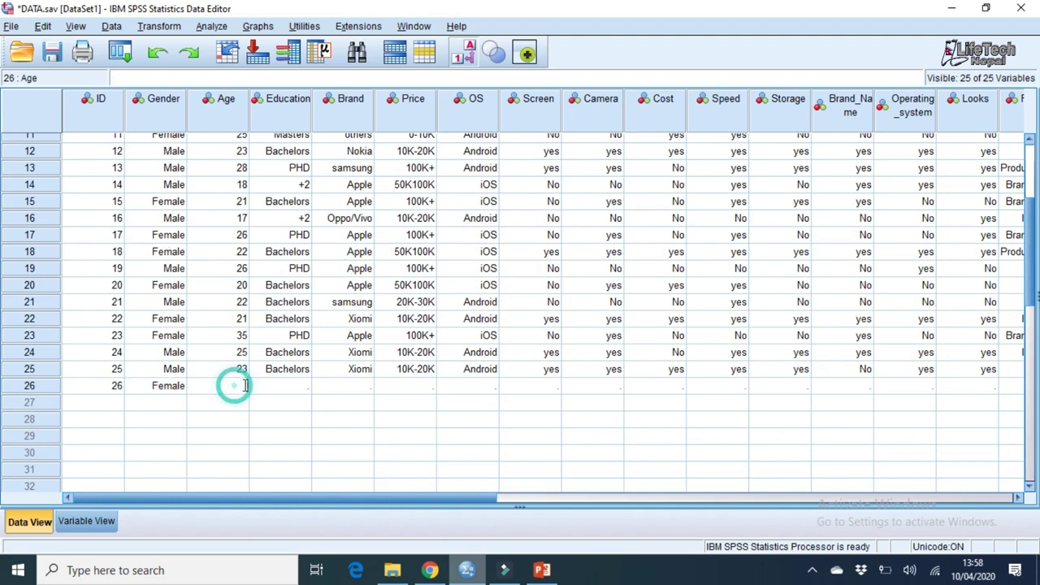
{"action": "left_click", "coordinate": [284, 386]}
{"action": "left_click", "coordinate": [284, 386]}
{"action": "left_click", "coordinate": [302, 386]}
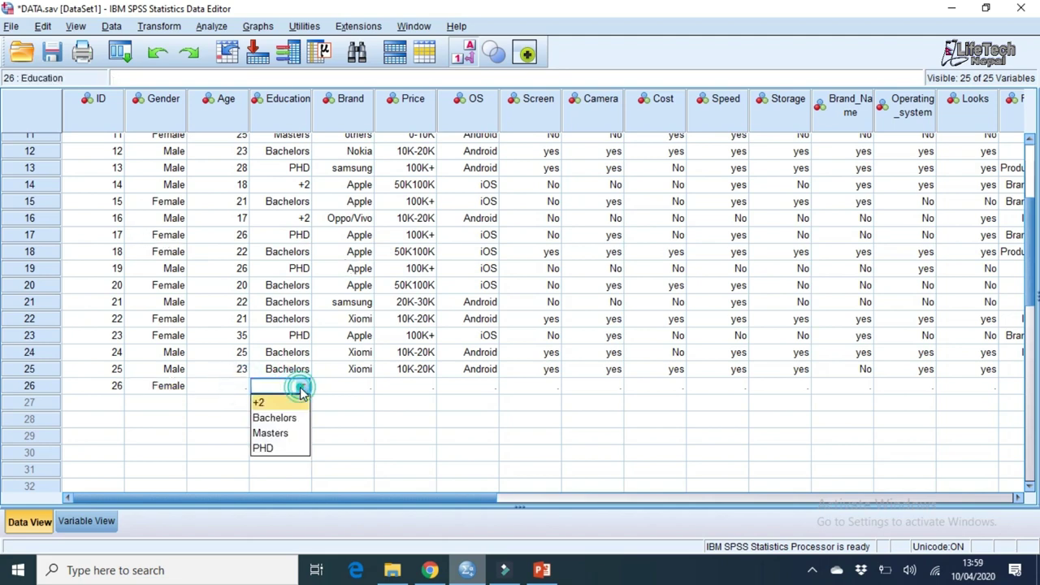
{"action": "left_click", "coordinate": [367, 387]}
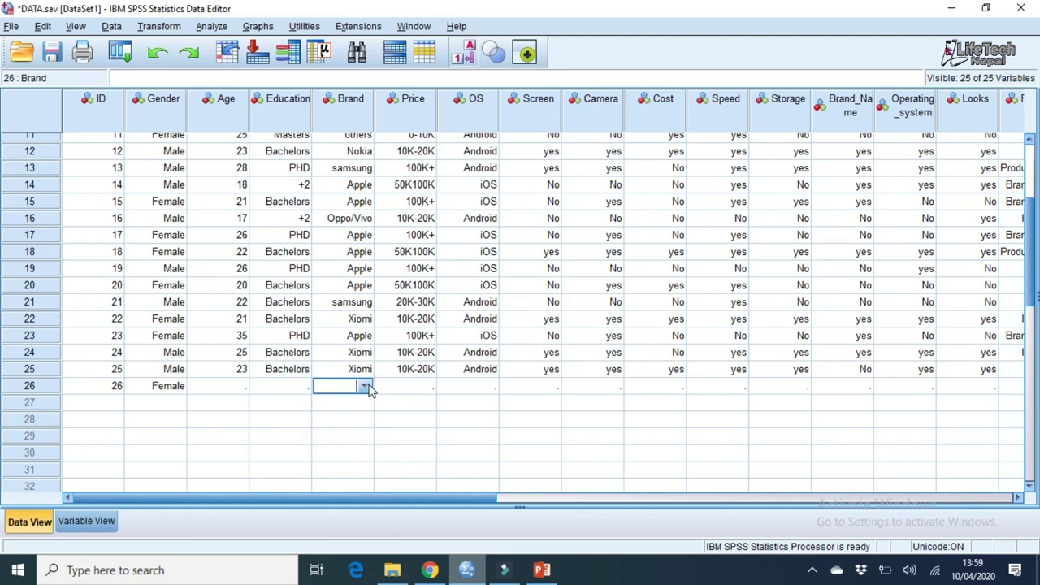
{"action": "left_click", "coordinate": [364, 386]}
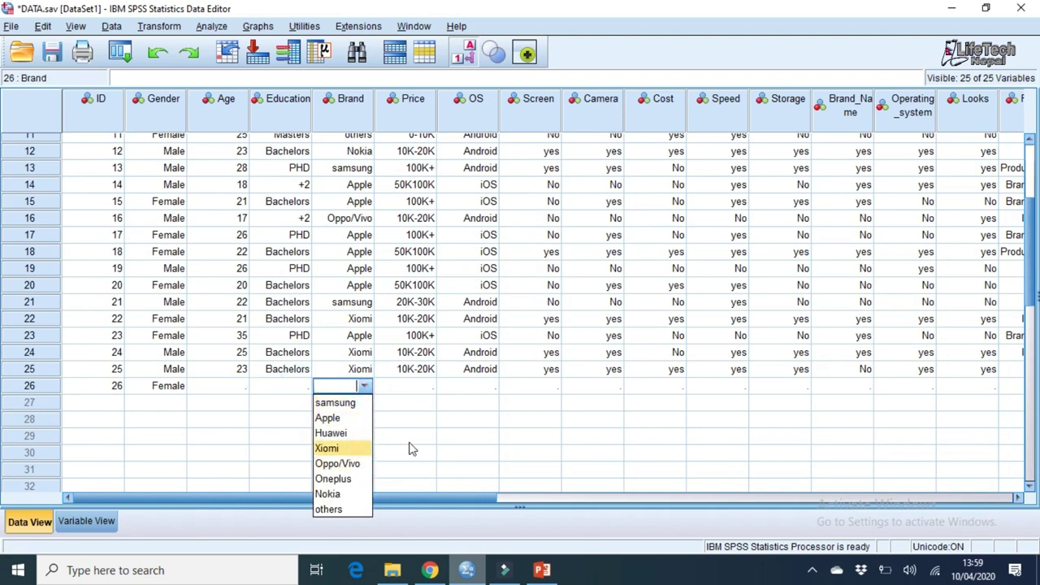
- Display the data as numeric codes to examine case 26, and turn the value labels back on
{"action": "left_click", "coordinate": [468, 55]}
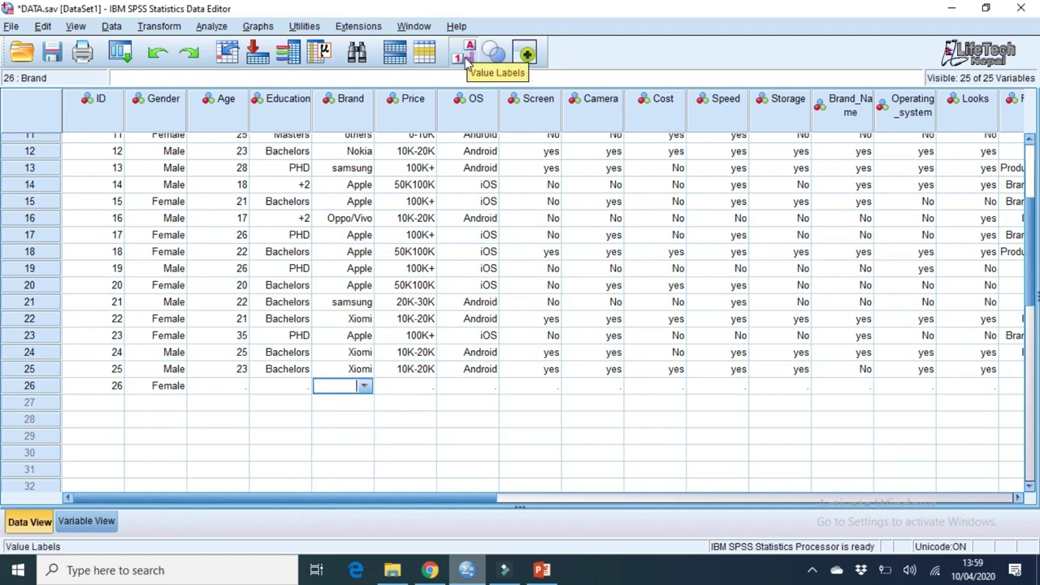
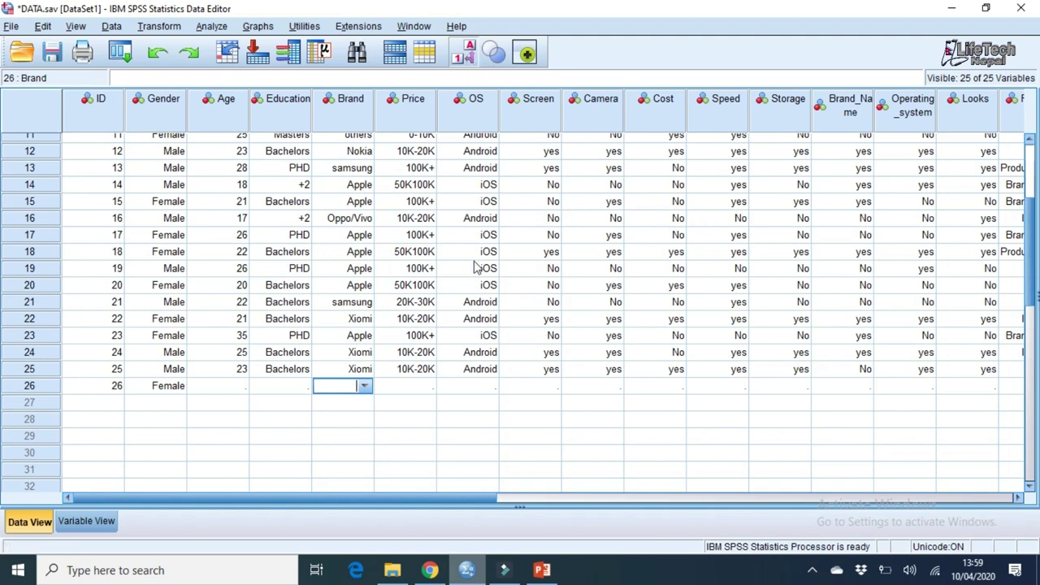
{"action": "left_click", "coordinate": [466, 57]}
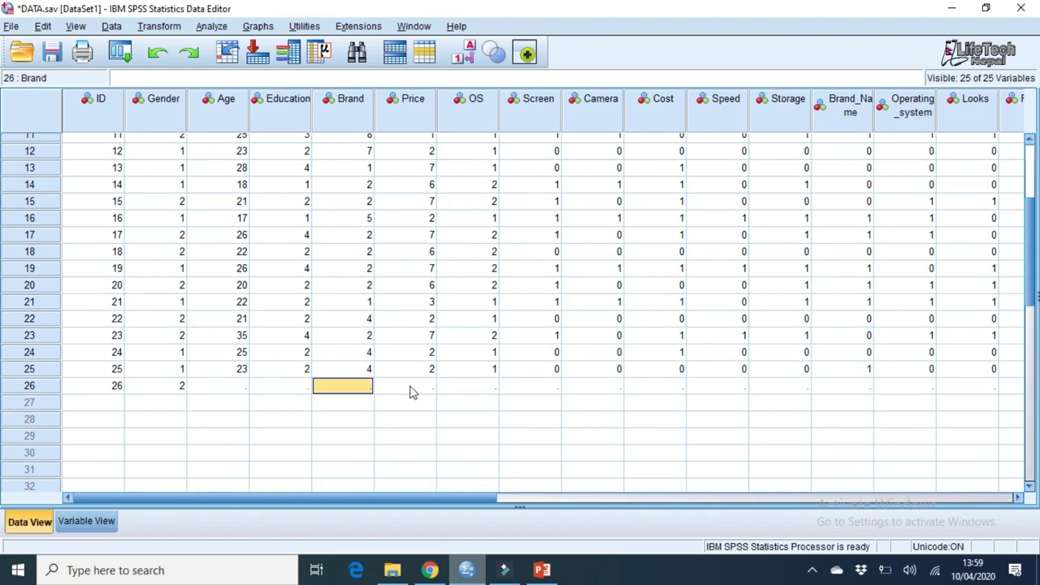
{"action": "left_click", "coordinate": [210, 390]}
{"action": "left_click", "coordinate": [254, 387]}
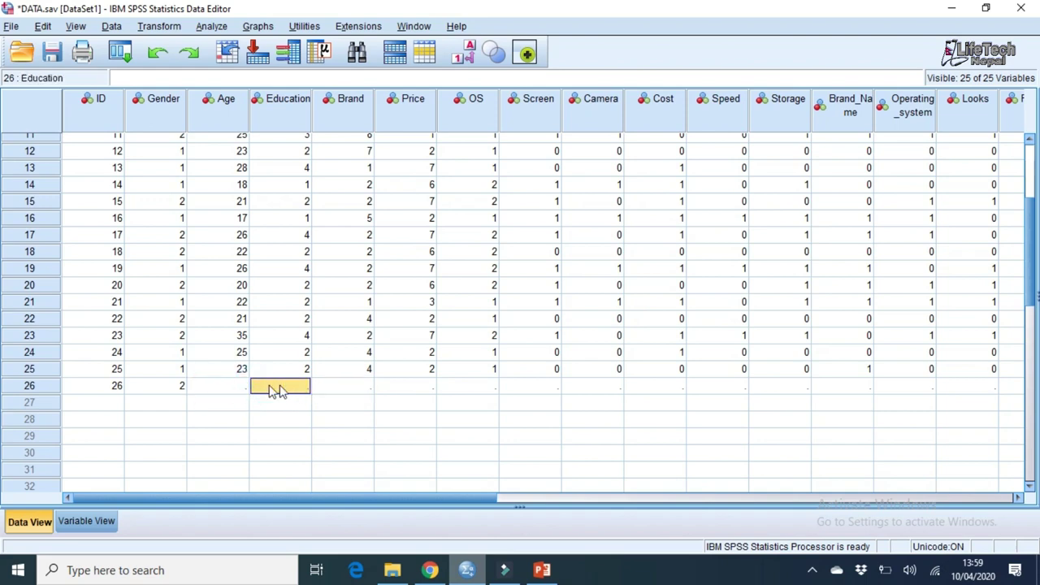
{"action": "left_click", "coordinate": [465, 59]}
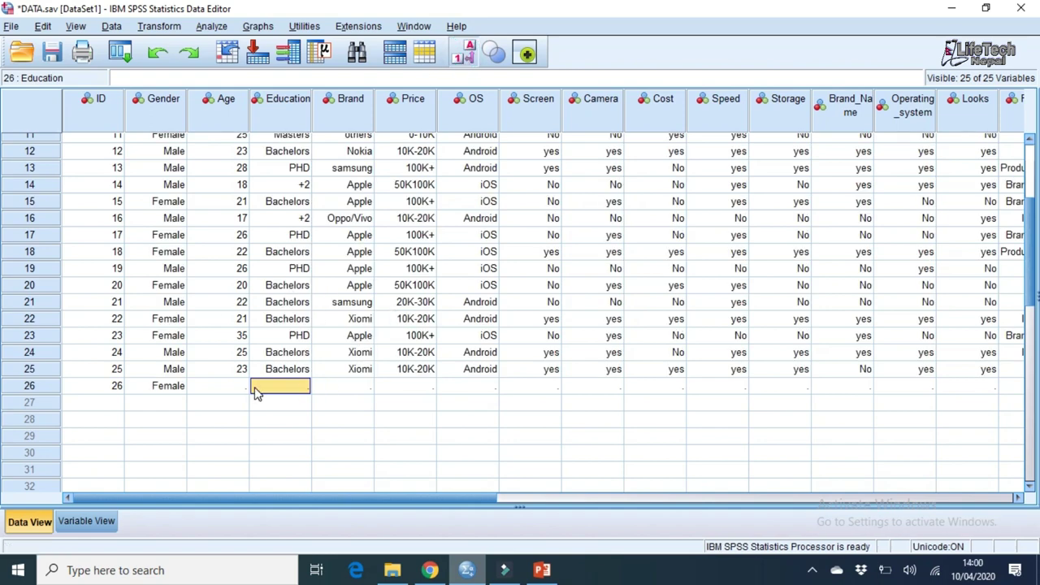
- Choose Female again as the Gender for case 26
{"action": "double_click", "coordinate": [178, 390]}
{"action": "left_click", "coordinate": [177, 386]}
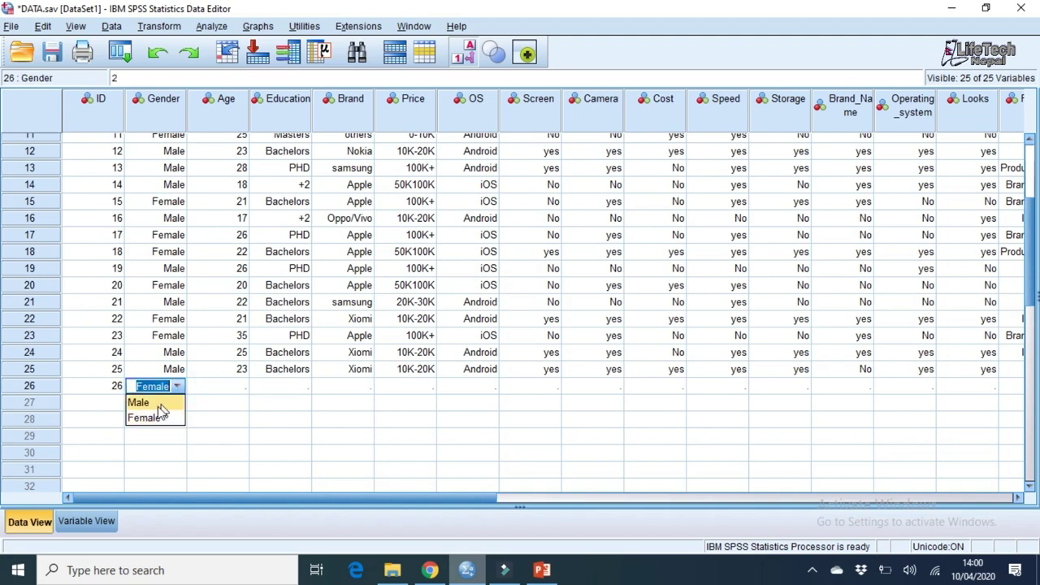
{"action": "left_click", "coordinate": [152, 419]}
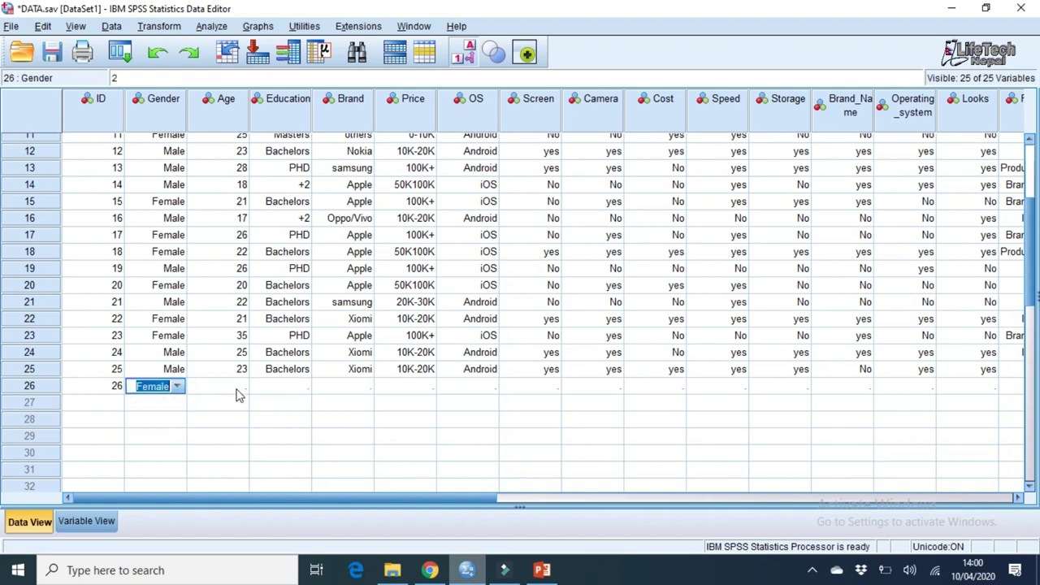
- Read the Age answer of response 26 in Chrome and return to the Age cell of case 26 in SPSS Statistics
{"action": "left_click", "coordinate": [238, 390]}
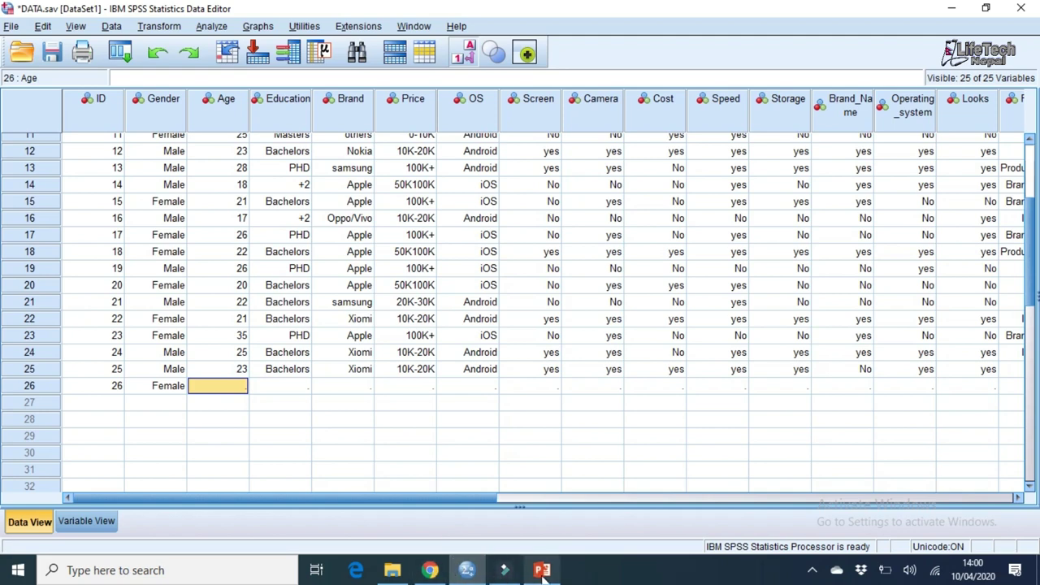
{"action": "left_click", "coordinate": [431, 571]}
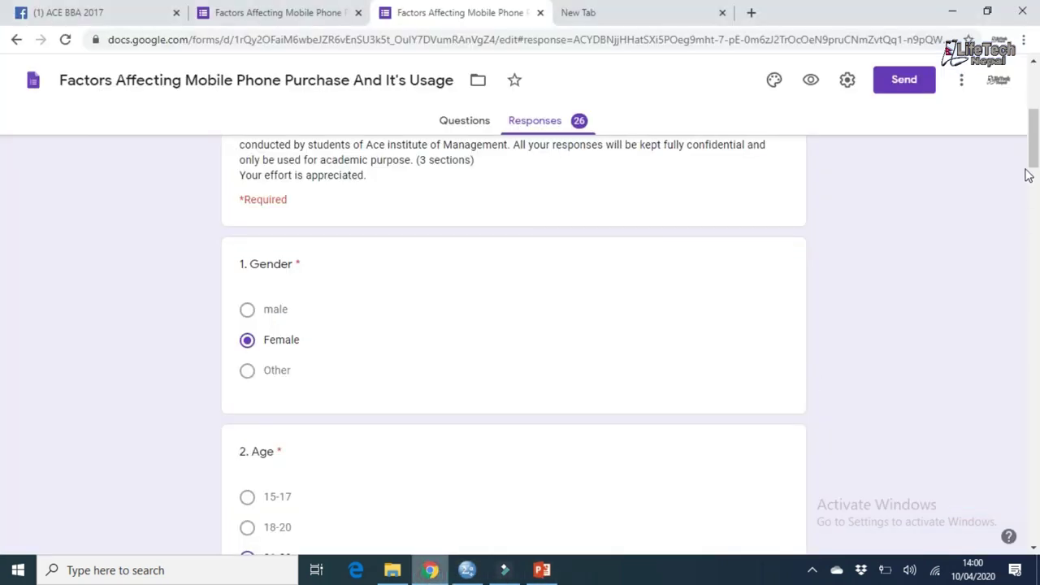
{"action": "left_click_drag", "start_coordinate": [1029, 133], "coordinate": [1034, 168]}
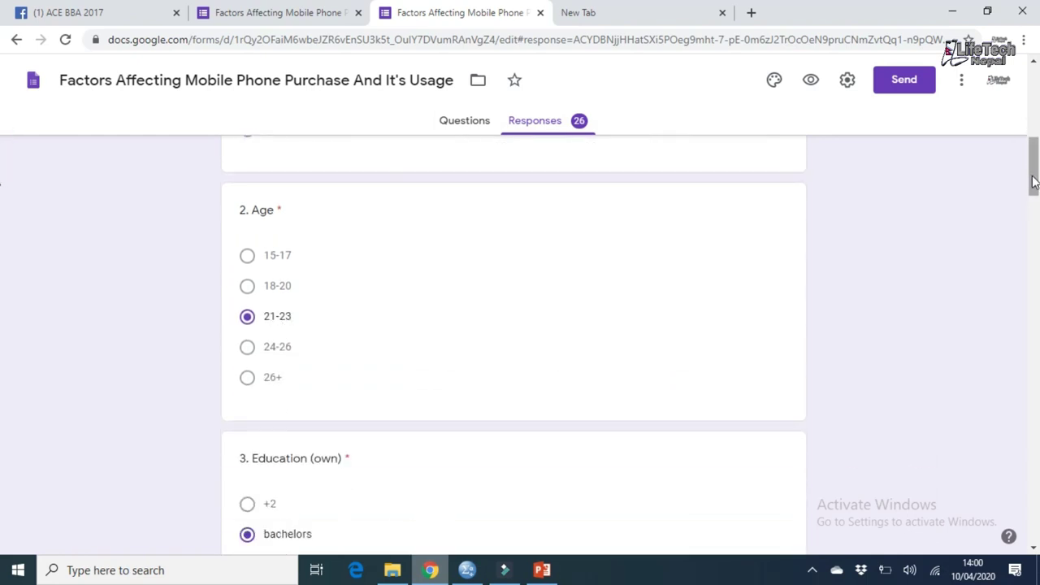
{"action": "left_click_drag", "start_coordinate": [1032, 179], "coordinate": [1033, 190]}
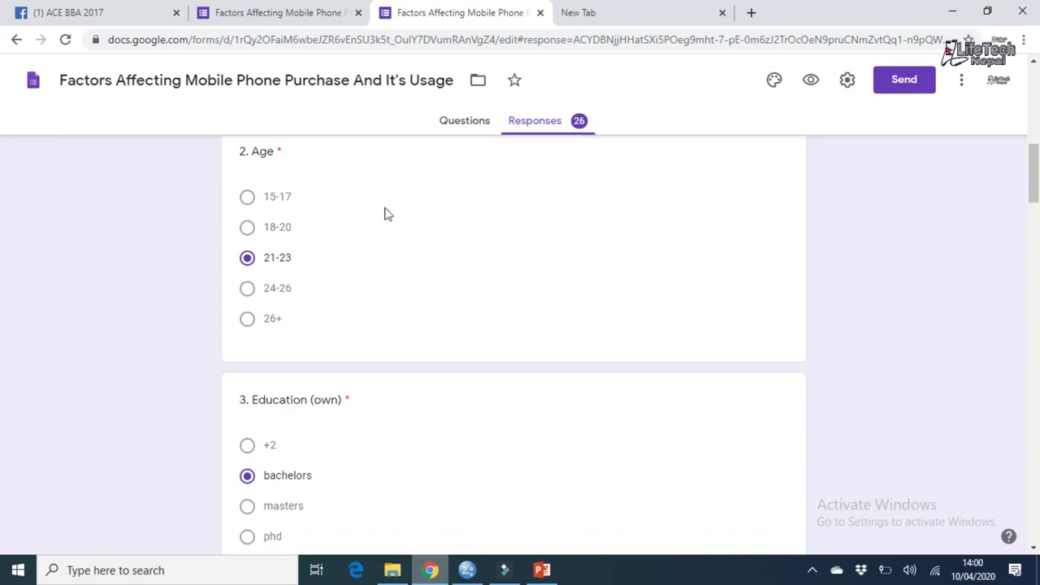
{"action": "left_click", "coordinate": [542, 569]}
{"action": "left_click", "coordinate": [467, 569]}
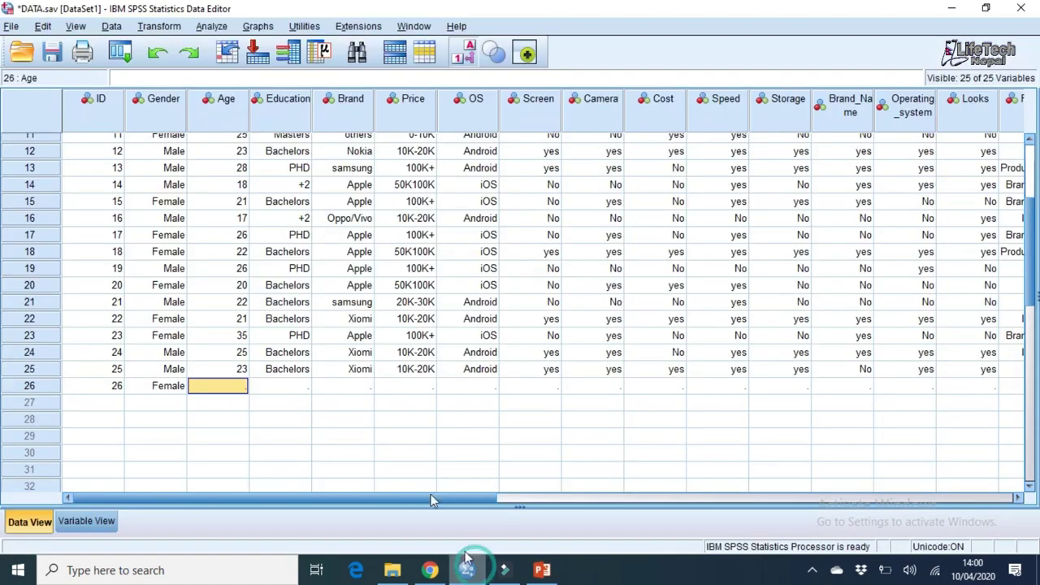
{"action": "double_click", "coordinate": [244, 386]}
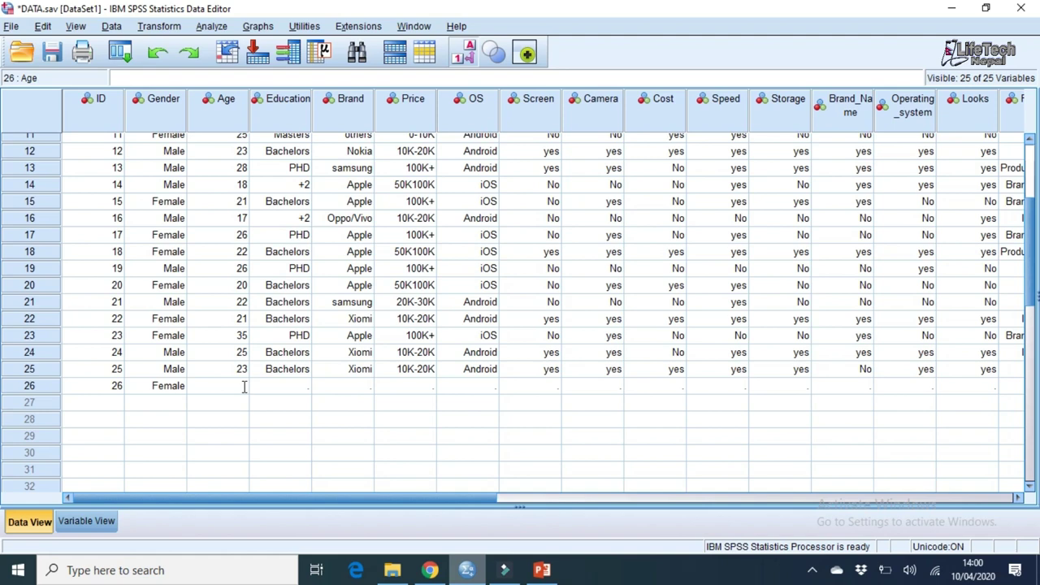
- Review the Age answer and the other survey form's response summary in Chrome, and return to SPSS Statistics
{"action": "left_click", "coordinate": [419, 574]}
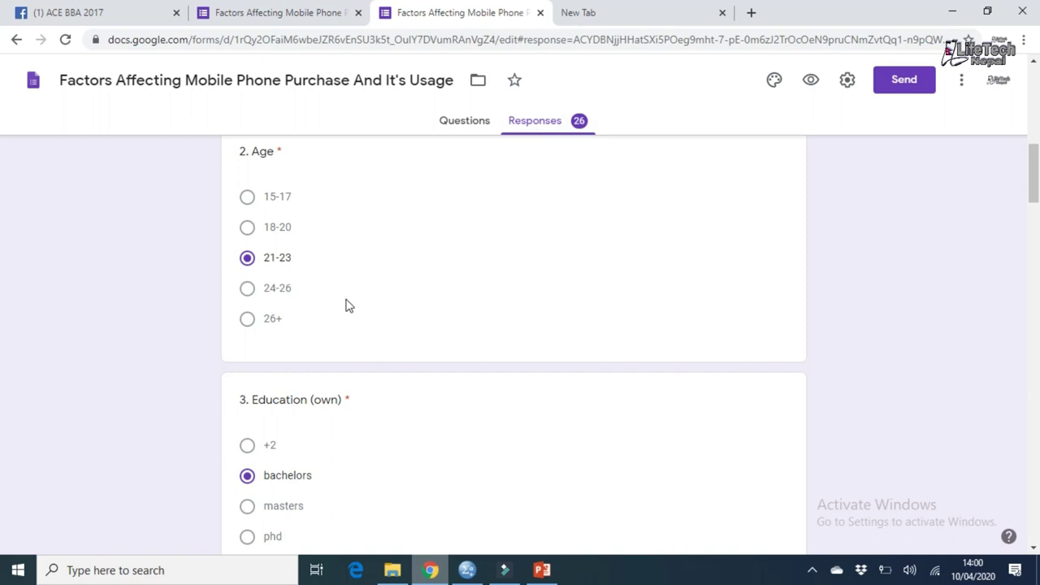
{"action": "left_click", "coordinate": [1034, 178]}
{"action": "left_click_drag", "start_coordinate": [1034, 177], "coordinate": [1034, 174]}
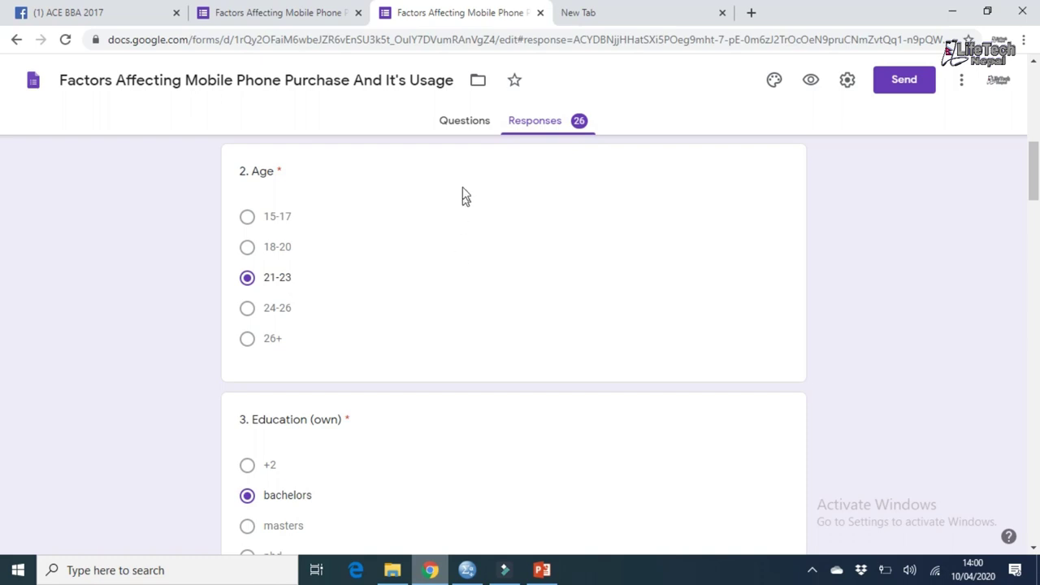
{"action": "left_click", "coordinate": [274, 13]}
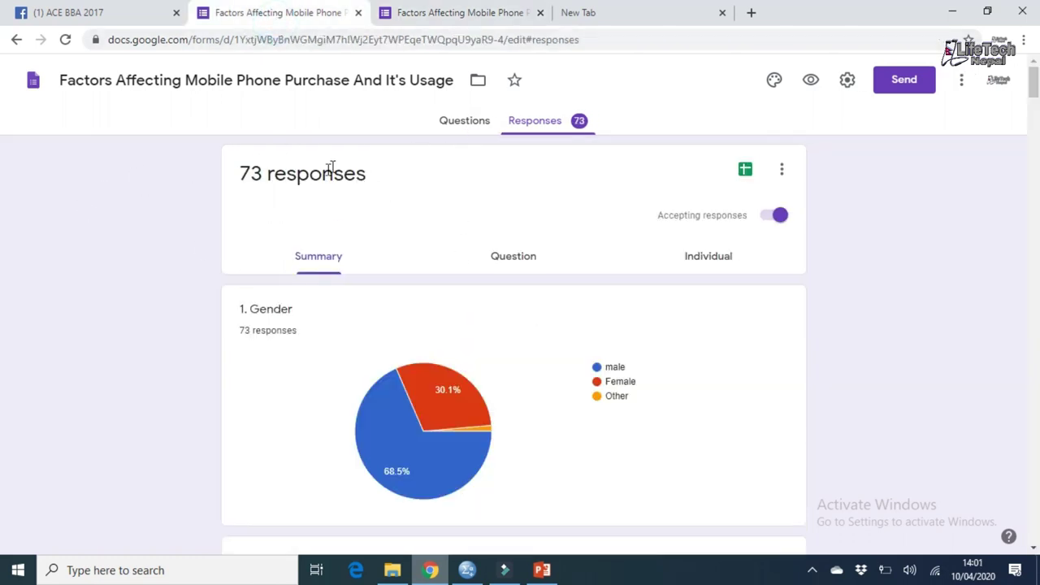
{"action": "left_click", "coordinate": [430, 16]}
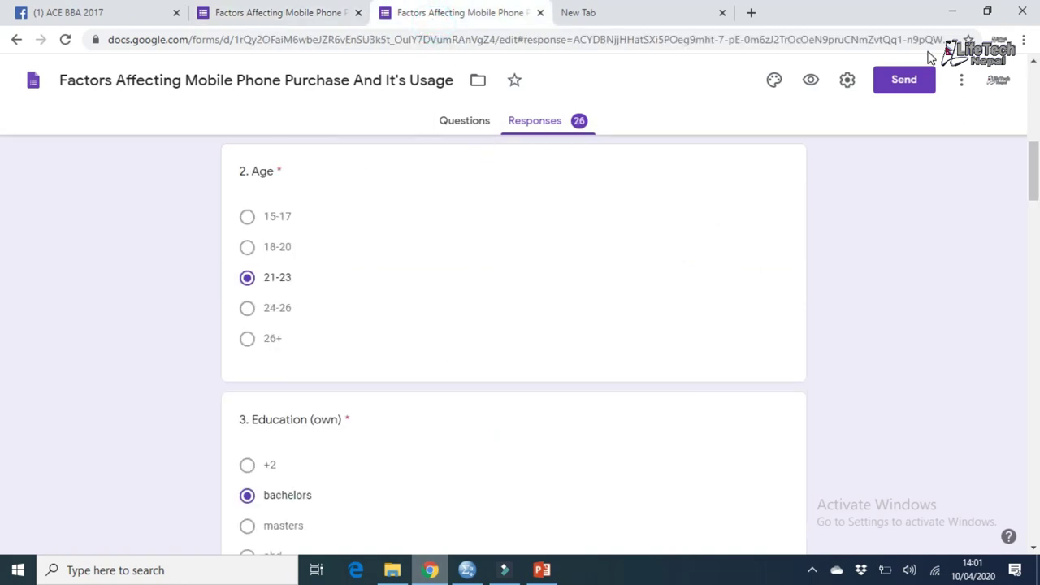
{"action": "scroll", "coordinate": [5, 163], "scroll_direction": "down", "scroll_amount": 3}
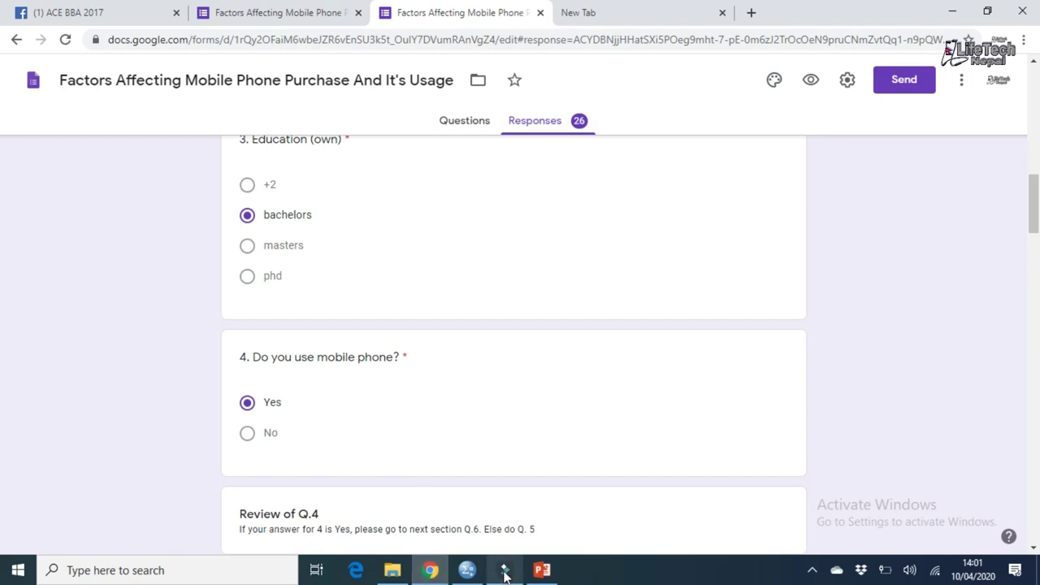
{"action": "left_click", "coordinate": [480, 573]}
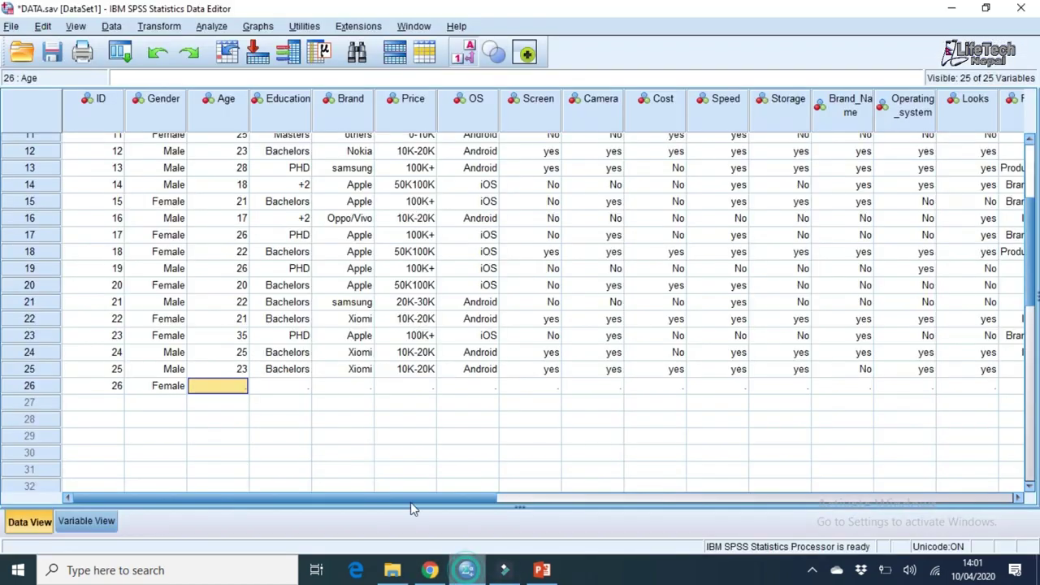
- Enter 41314131 as the Age for case 26
{"action": "double_click", "coordinate": [232, 387]}
{"action": "type", "text": "41314131"}
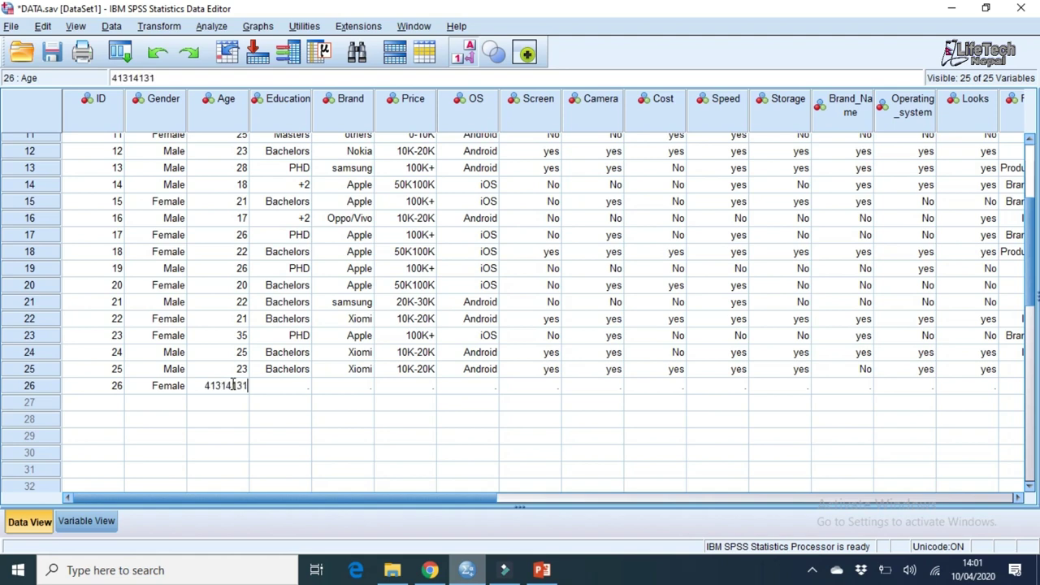
- Copy the Age value 22 from case 21 into the Age cell of case 26
{"action": "left_click", "coordinate": [239, 301]}
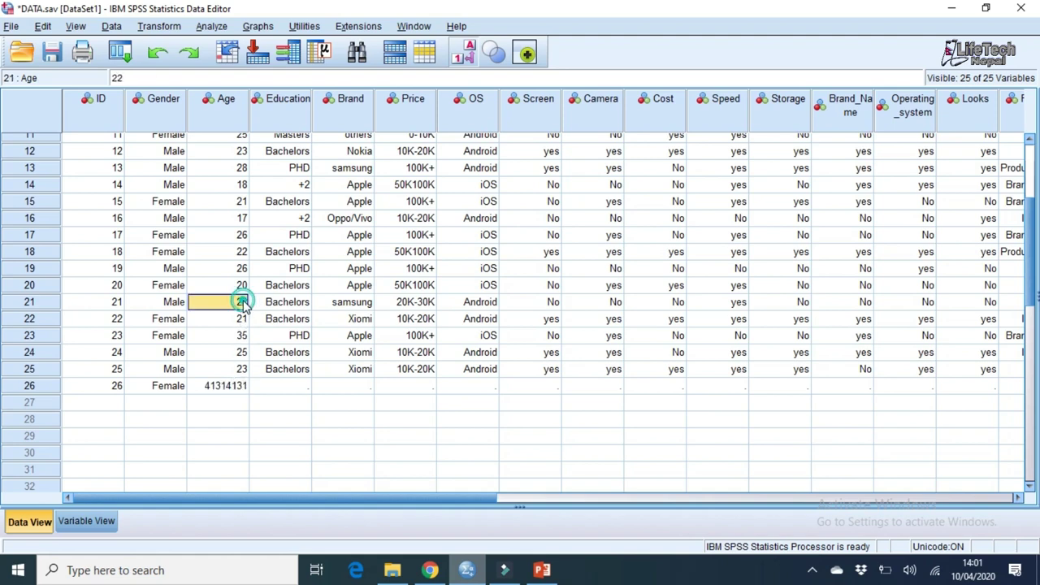
{"action": "double_click", "coordinate": [237, 301]}
{"action": "left_click_drag", "start_coordinate": [236, 301], "coordinate": [250, 301]}
{"action": "key", "text": "ctrl+c"}
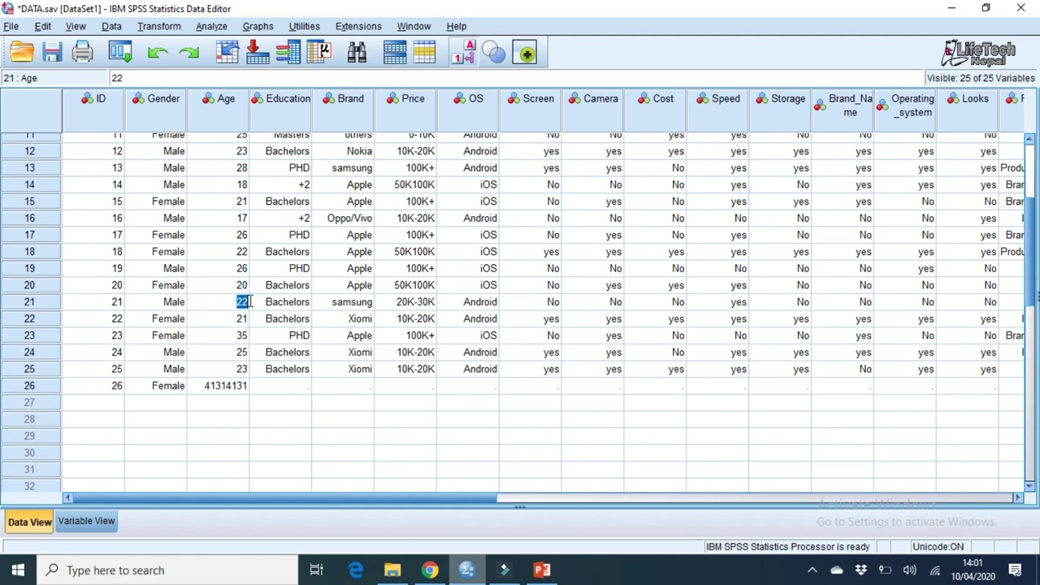
{"action": "left_click", "coordinate": [234, 386]}
{"action": "left_click", "coordinate": [242, 387]}
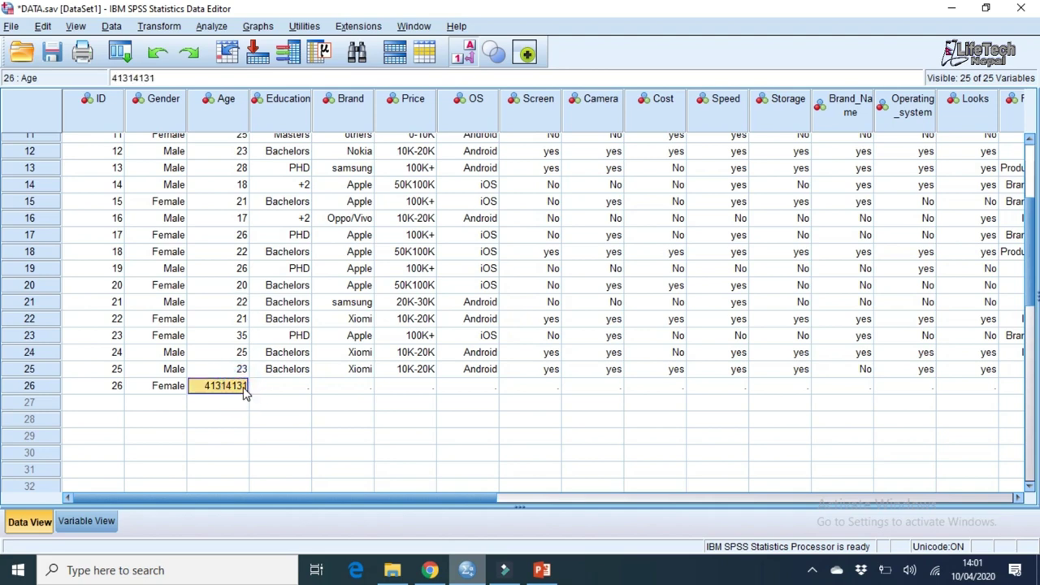
{"action": "key", "text": "ctrl+v"}
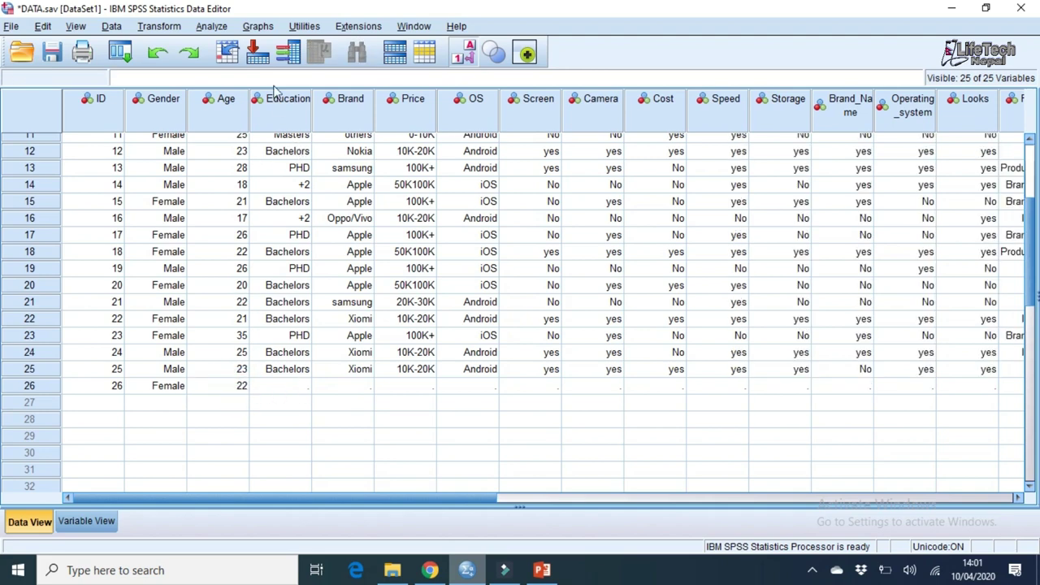
- Read the Education answer of response 26 in Chrome and set Education to Bachelors for case 26 in SPSS Statistics
{"action": "left_click", "coordinate": [308, 385]}
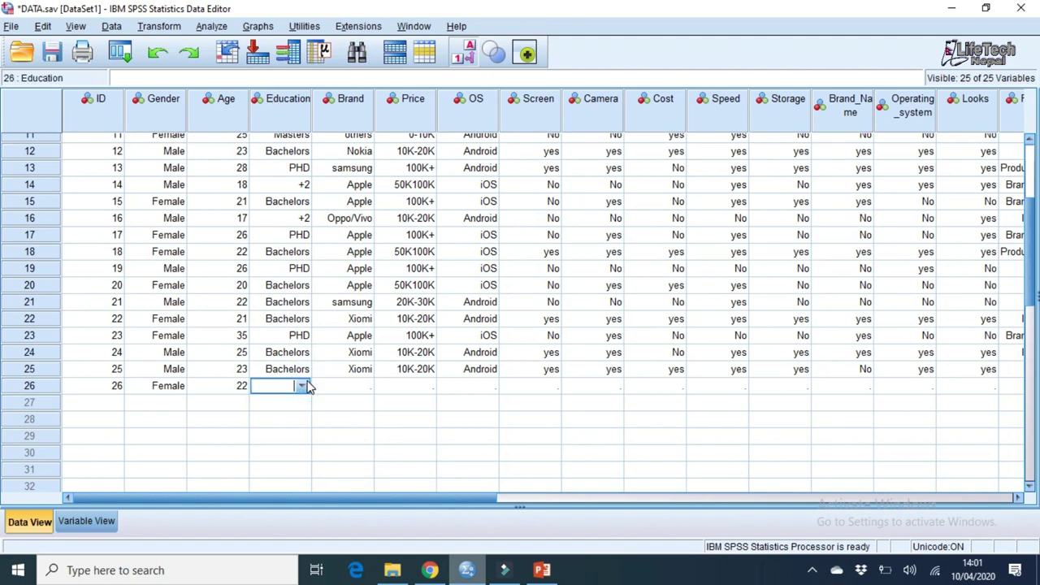
{"action": "left_click", "coordinate": [299, 387]}
{"action": "left_click", "coordinate": [429, 569]}
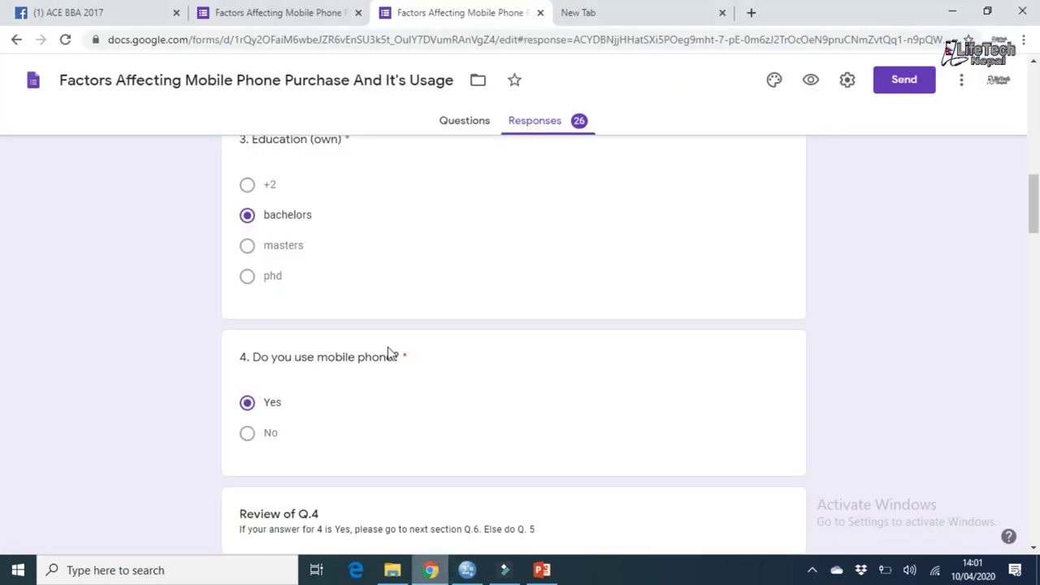
{"action": "mouse_move", "coordinate": [1036, 209]}
{"action": "left_mouse_down"}
{"action": "mouse_move", "coordinate": [1036, 152]}
{"action": "mouse_move", "coordinate": [1036, 228]}
{"action": "mouse_move", "coordinate": [1035, 202]}
{"action": "left_mouse_up"}
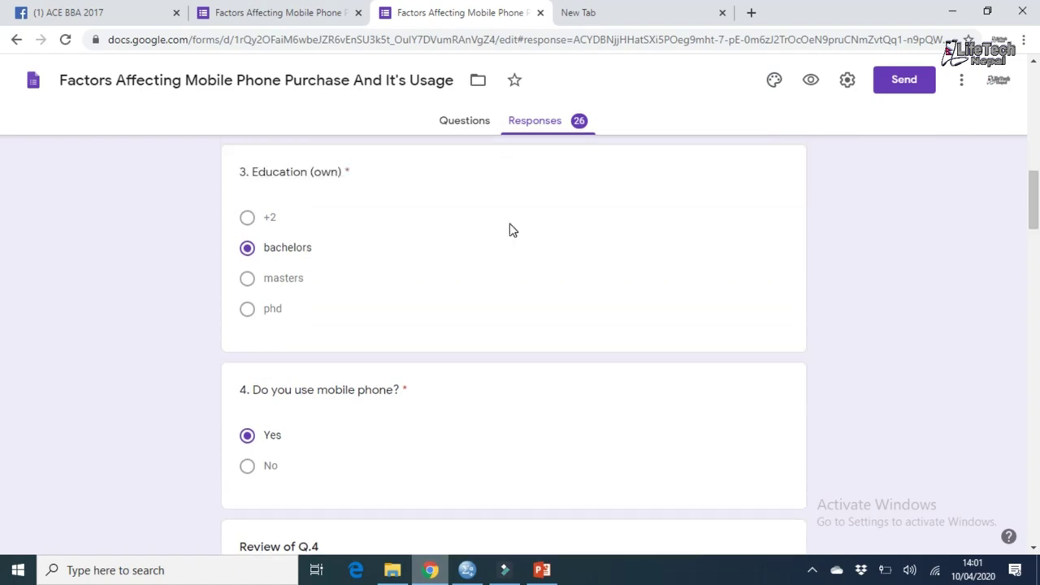
{"action": "left_click", "coordinate": [467, 570]}
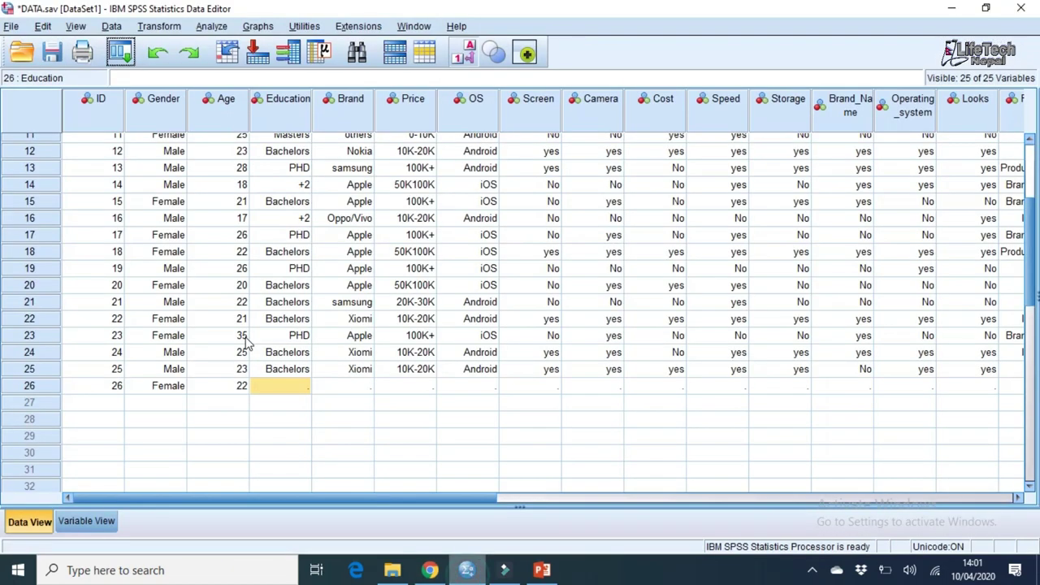
{"action": "double_click", "coordinate": [303, 387]}
{"action": "left_click", "coordinate": [302, 387]}
{"action": "left_click", "coordinate": [279, 417]}
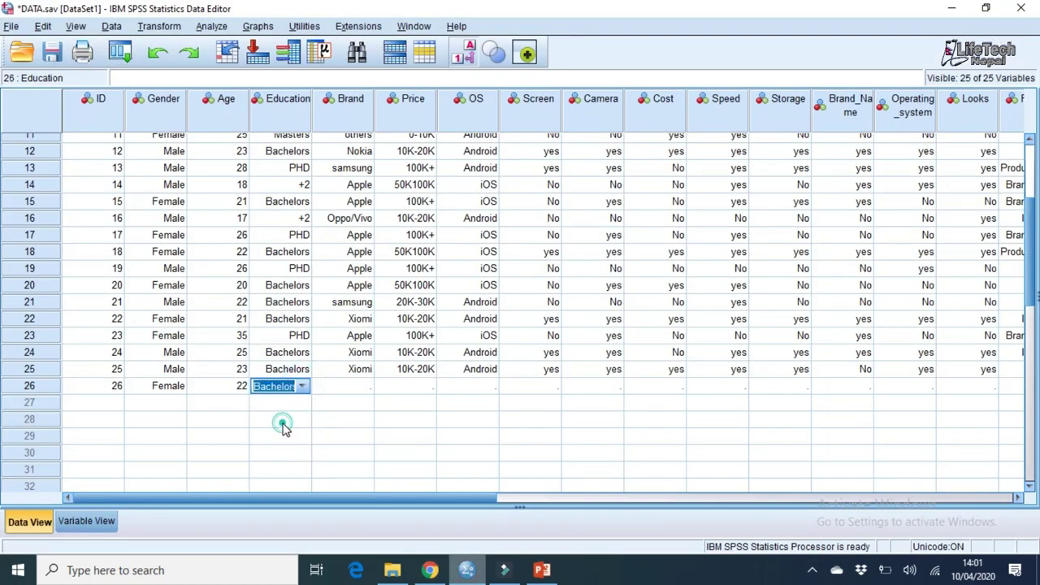
- Read the phone brand answer of response 26 in Chrome and set Brand to Oppo/Vivo for case 26 in SPSS Statistics
{"action": "left_click", "coordinate": [430, 569]}
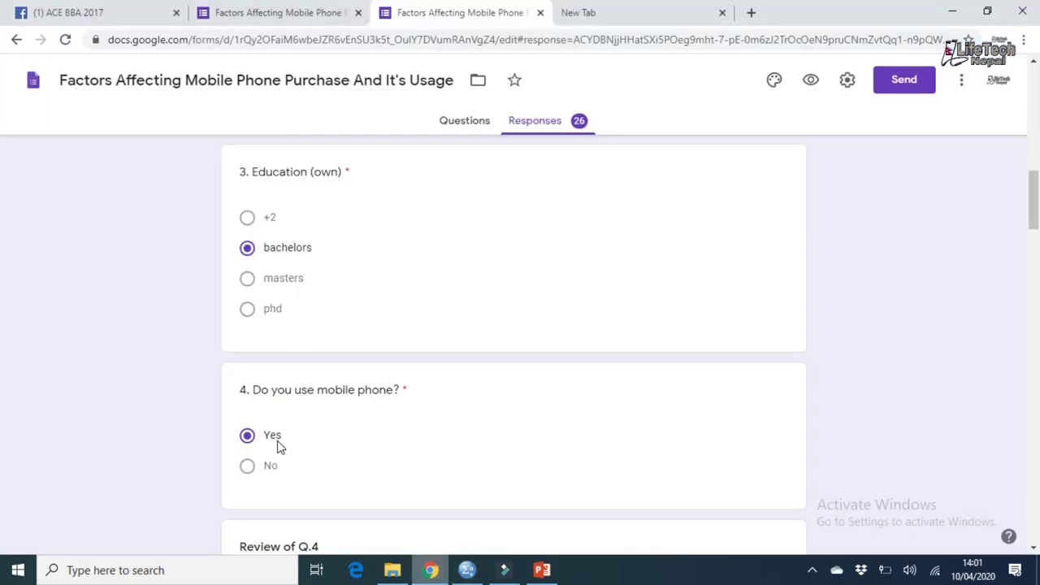
{"action": "scroll", "coordinate": [2, 259], "scroll_direction": "down", "scroll_amount": 5}
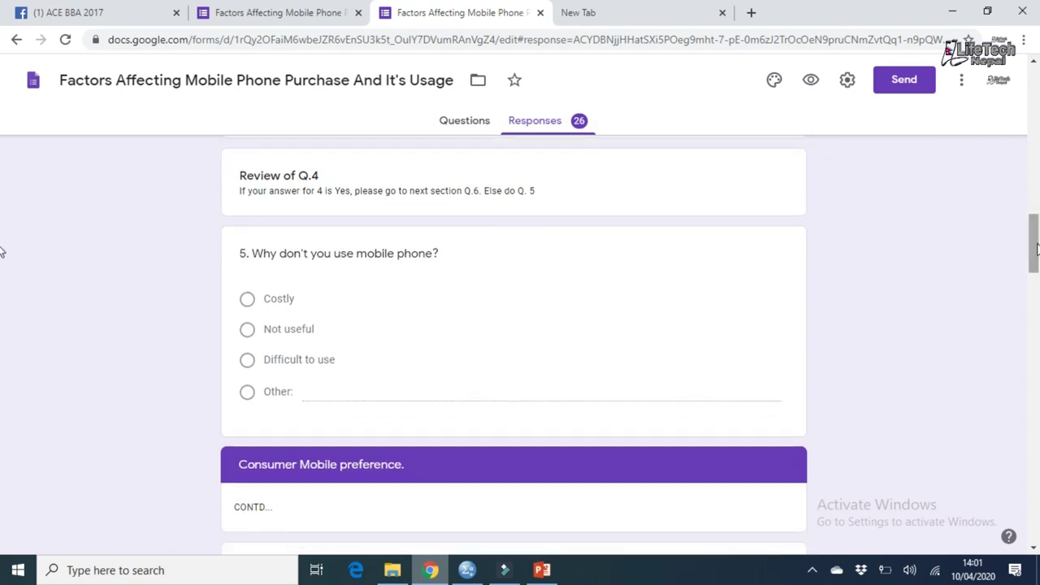
{"action": "scroll", "coordinate": [3, 274], "scroll_direction": "down", "scroll_amount": 5}
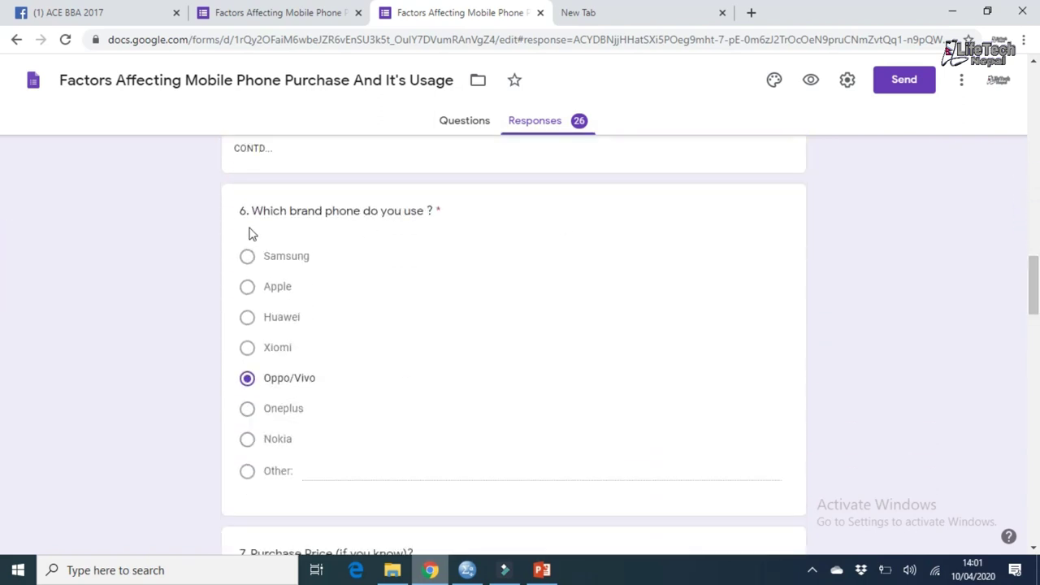
{"action": "left_click", "coordinate": [467, 570]}
{"action": "left_click", "coordinate": [363, 385]}
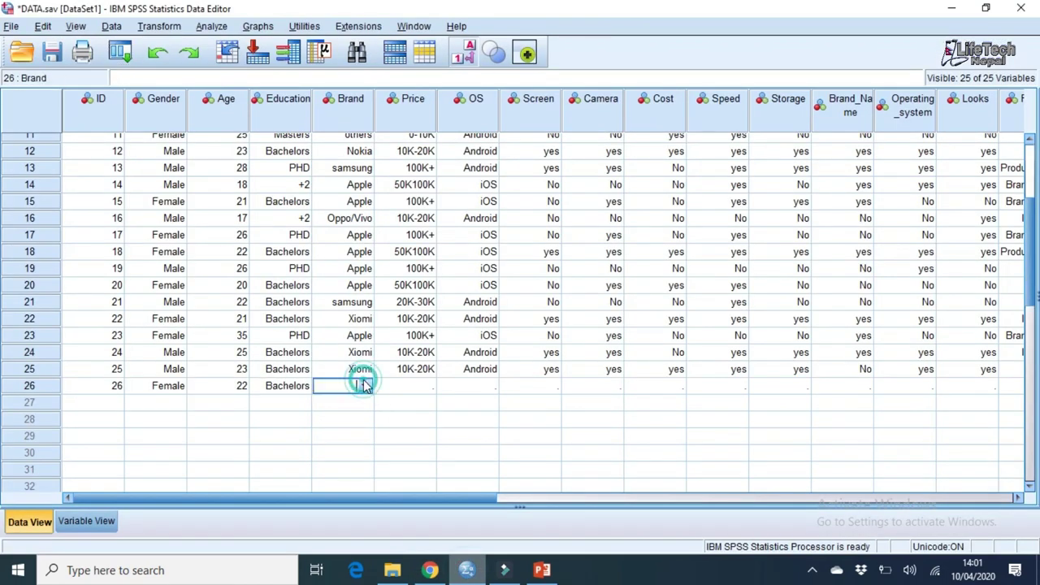
{"action": "left_click", "coordinate": [365, 385]}
{"action": "left_click", "coordinate": [345, 463]}
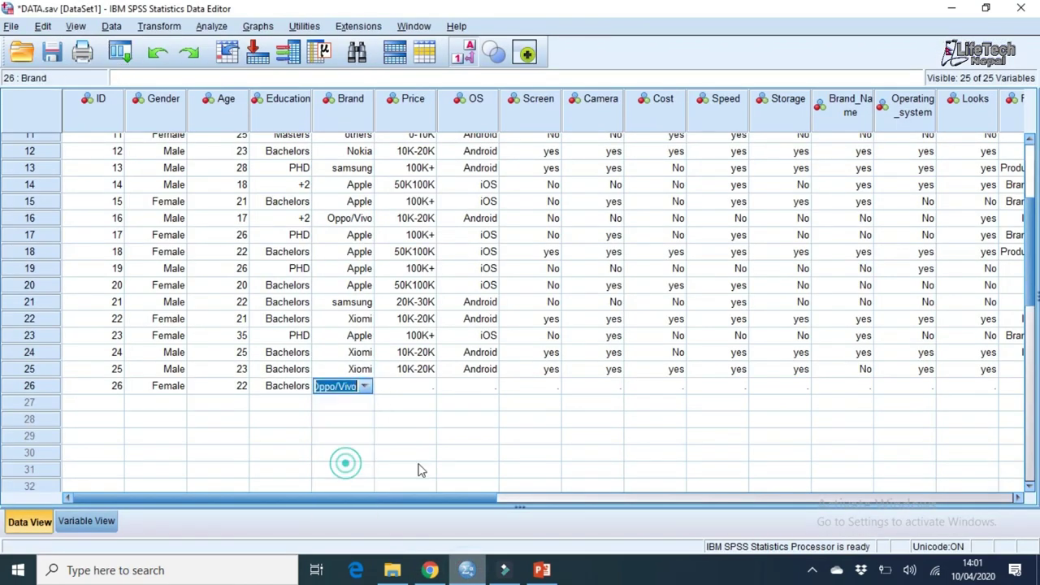
- Read the purchase price and operating system answers in Chrome and set Price to 10K-20K and OS to Android for case 26 in SPSS Statistics
{"action": "left_click", "coordinate": [470, 571]}
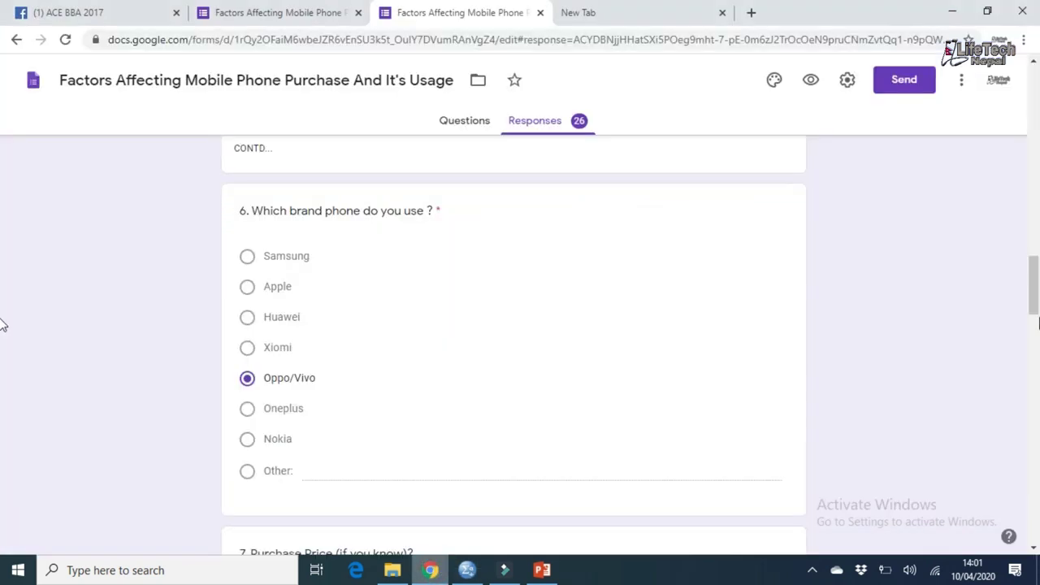
{"action": "left_click_drag", "start_coordinate": [1030, 295], "coordinate": [1033, 349]}
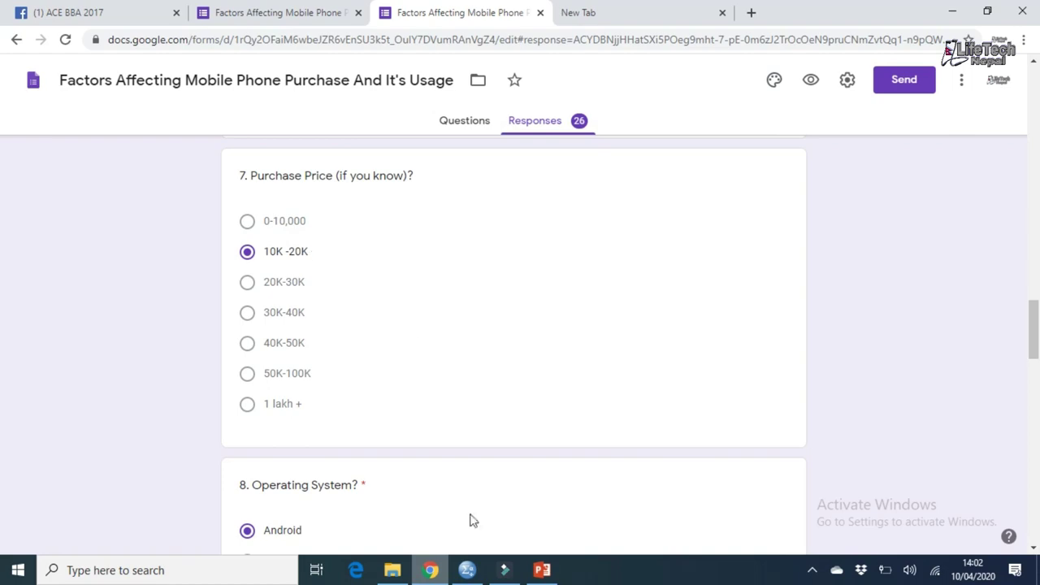
{"action": "left_click", "coordinate": [467, 569]}
{"action": "left_click", "coordinate": [424, 385]}
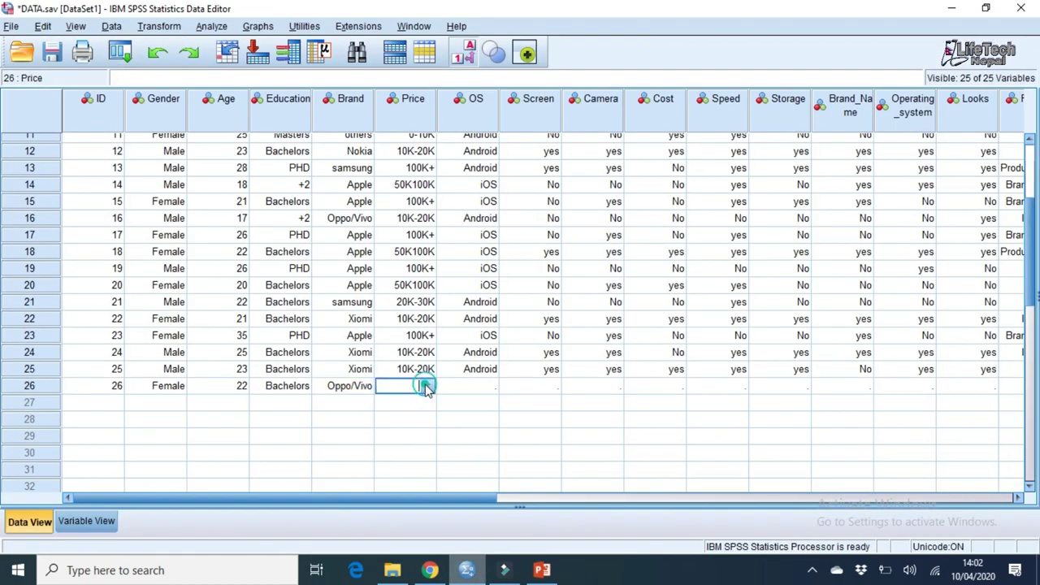
{"action": "left_click", "coordinate": [424, 386]}
{"action": "left_click", "coordinate": [398, 416]}
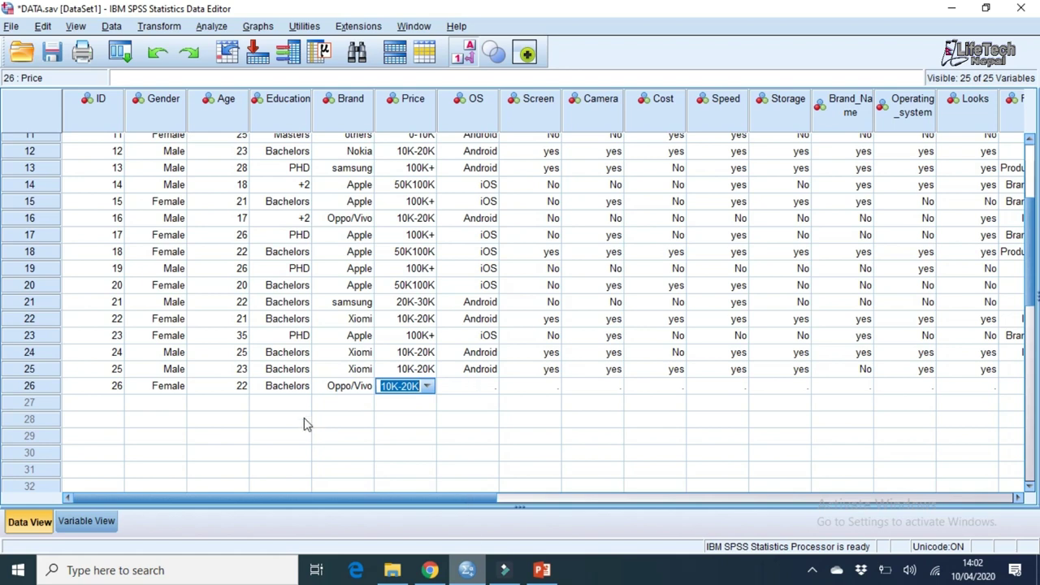
{"action": "left_click", "coordinate": [490, 387]}
{"action": "left_click", "coordinate": [490, 386]}
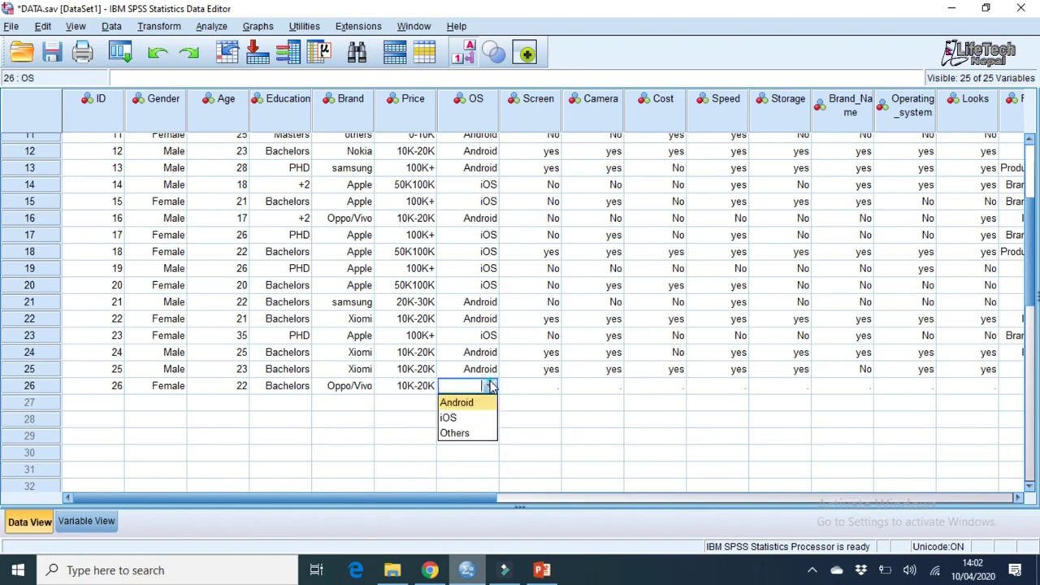
{"action": "left_click", "coordinate": [459, 398]}
- Read the answer on factors for choosing a phone in Chrome and set Factors to Social peer for case 26 in SPSS Statistics
{"action": "left_click", "coordinate": [430, 570]}
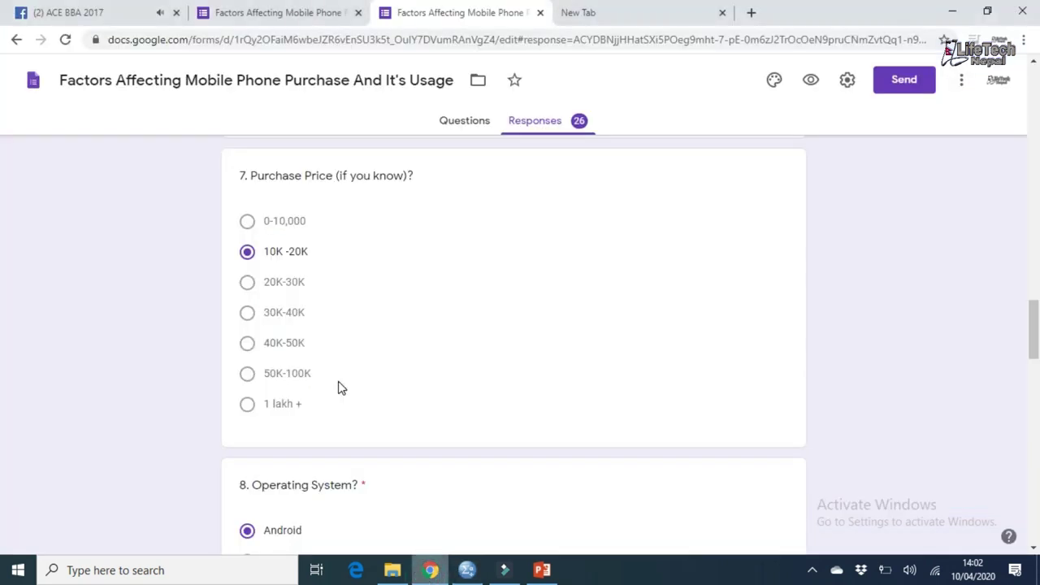
{"action": "scroll", "coordinate": [2, 349], "scroll_direction": "down", "scroll_amount": 1}
{"action": "scroll", "coordinate": [3, 349], "scroll_direction": "down", "scroll_amount": 2}
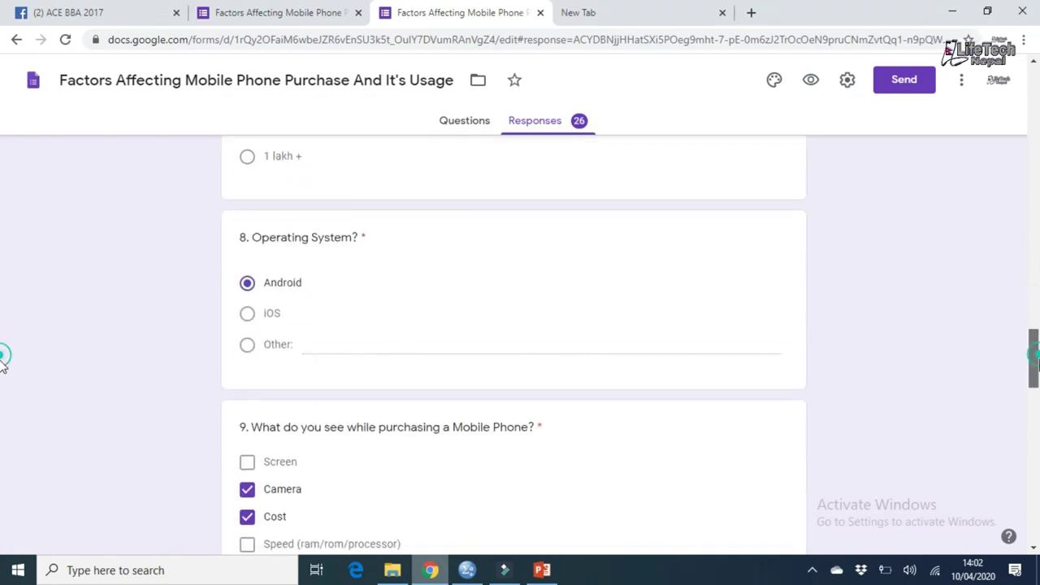
{"action": "scroll", "coordinate": [2, 382], "scroll_direction": "down", "scroll_amount": 3}
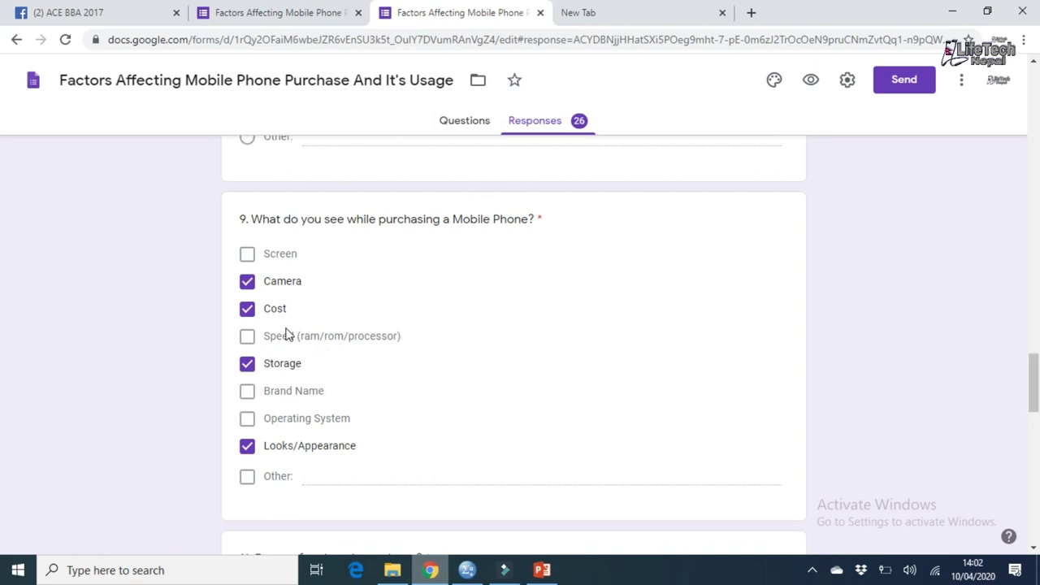
{"action": "scroll", "coordinate": [3, 390], "scroll_direction": "down", "scroll_amount": 1}
{"action": "scroll", "coordinate": [2, 401], "scroll_direction": "down", "scroll_amount": 6}
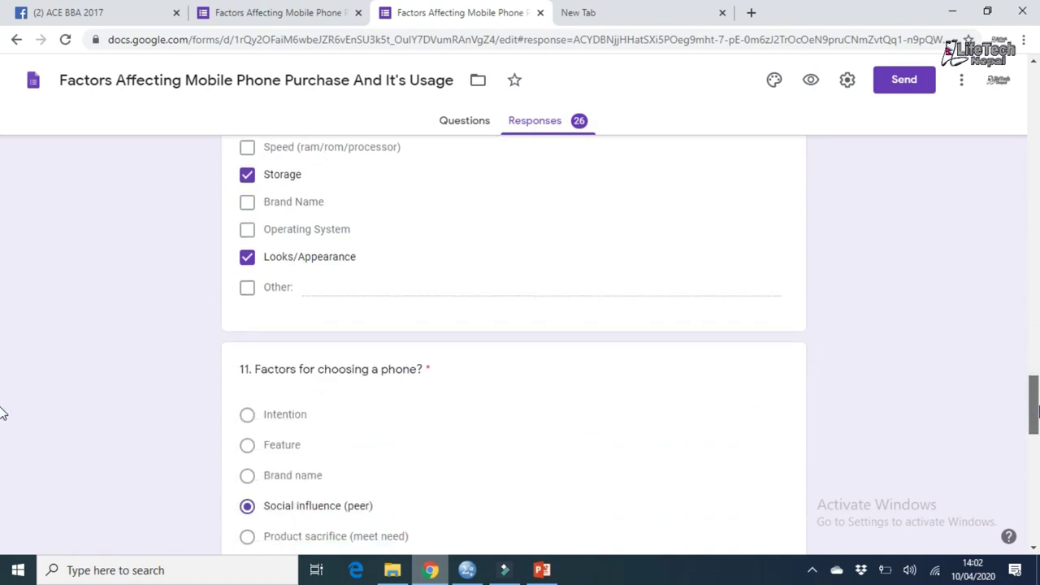
{"action": "scroll", "coordinate": [1033, 428], "scroll_direction": "up", "scroll_amount": 2}
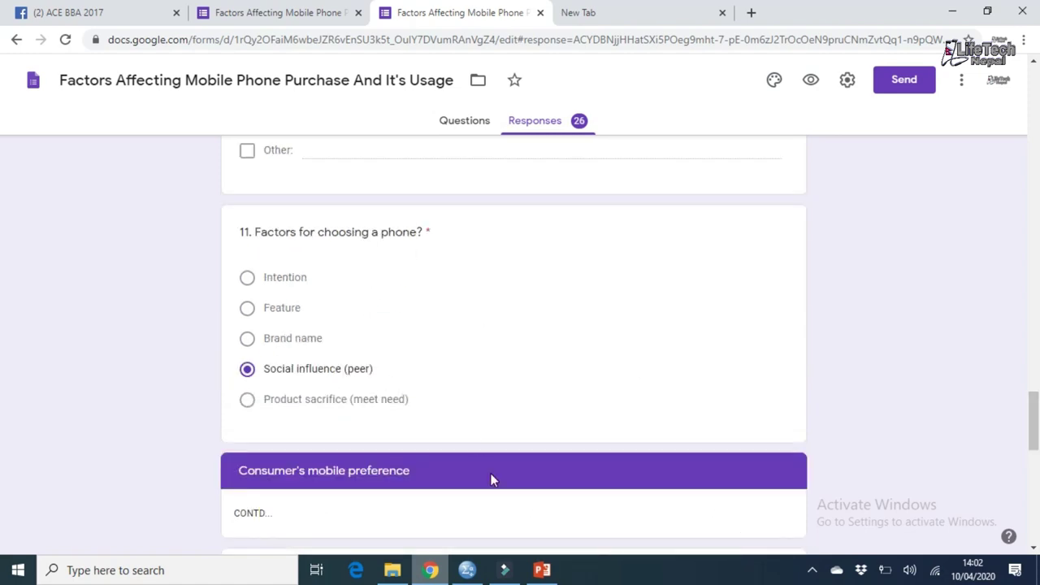
{"action": "left_click", "coordinate": [504, 569]}
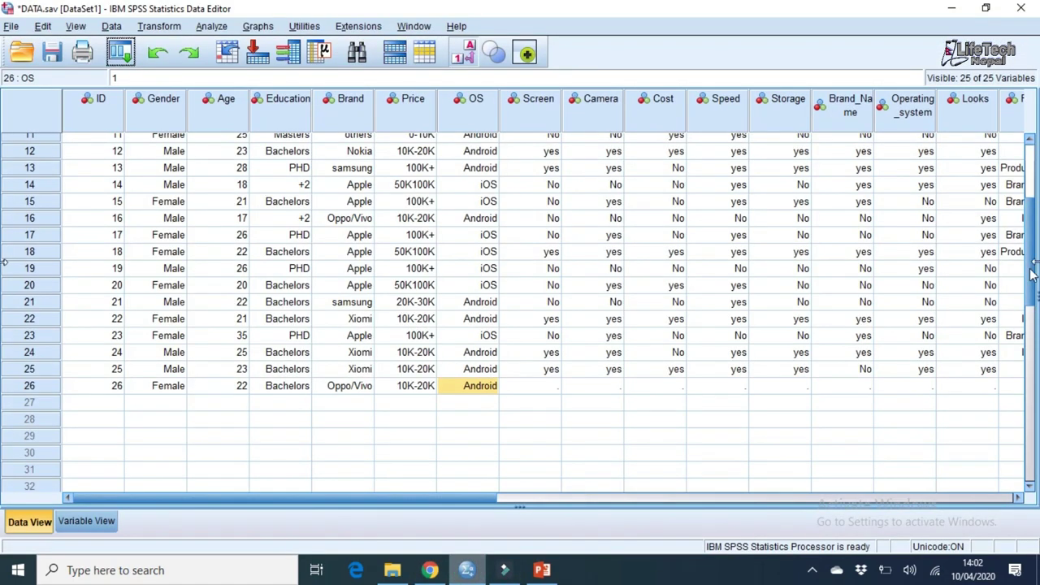
{"action": "left_click_drag", "start_coordinate": [432, 502], "coordinate": [533, 497]}
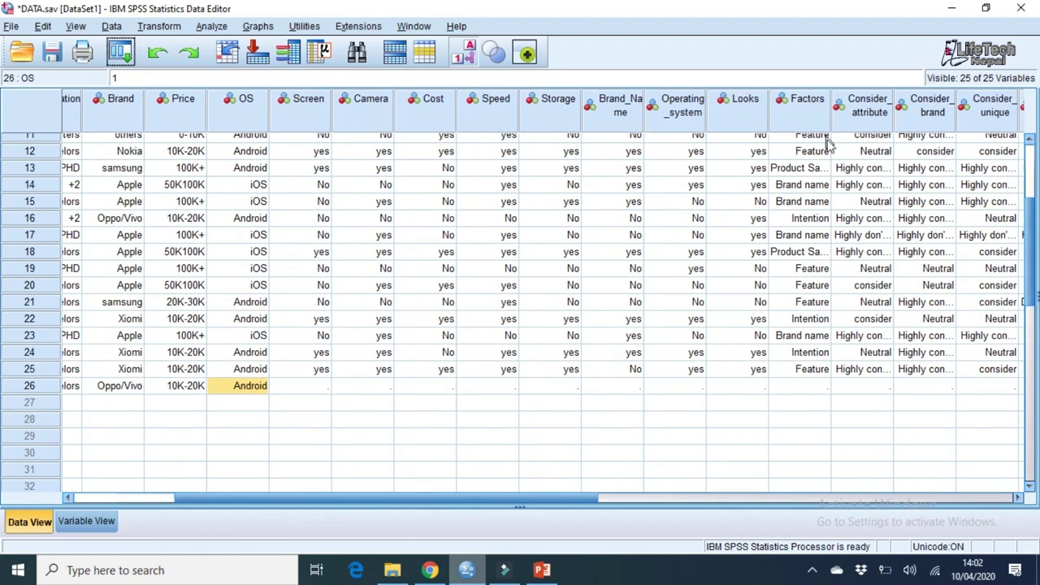
{"action": "left_click", "coordinate": [819, 388]}
{"action": "left_click", "coordinate": [821, 387]}
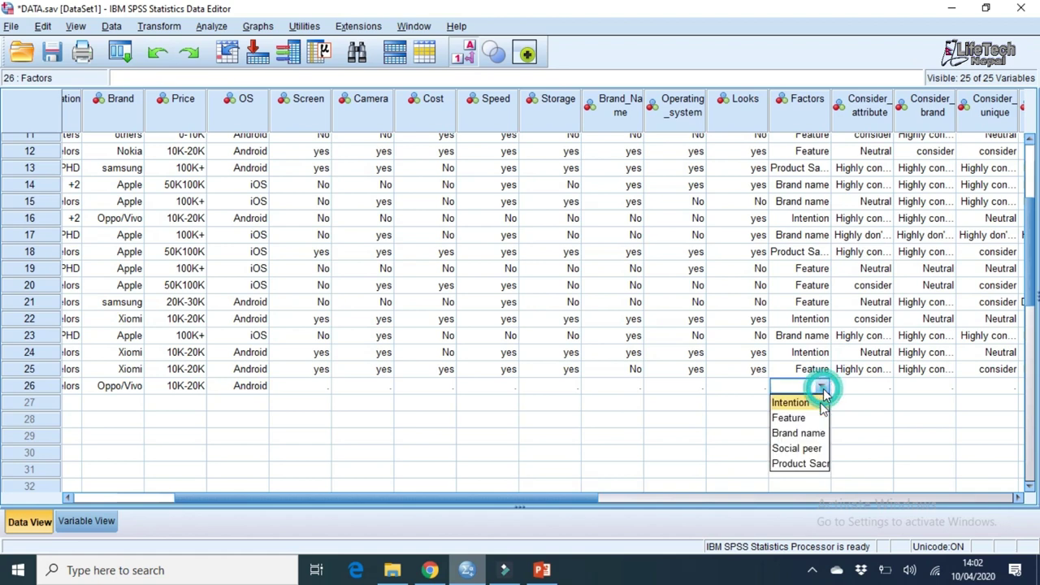
{"action": "left_click", "coordinate": [810, 449]}
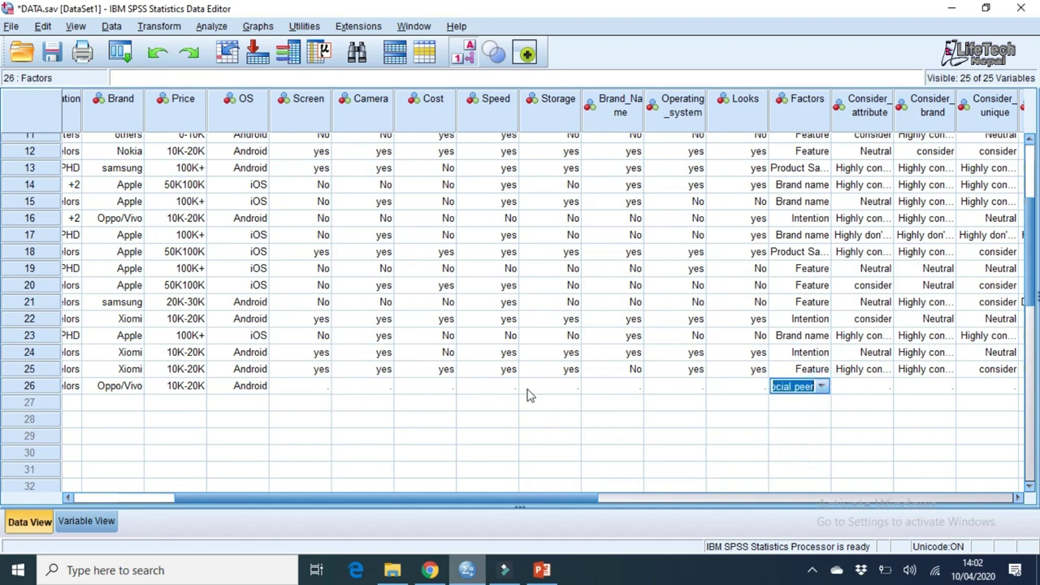
- Read the question 9 answers of response 26 in Chrome and set Camera and Cost to yes for case 26 in SPSS Statistics
{"action": "left_click", "coordinate": [431, 570]}
{"action": "left_click_drag", "start_coordinate": [1032, 402], "coordinate": [1033, 367]}
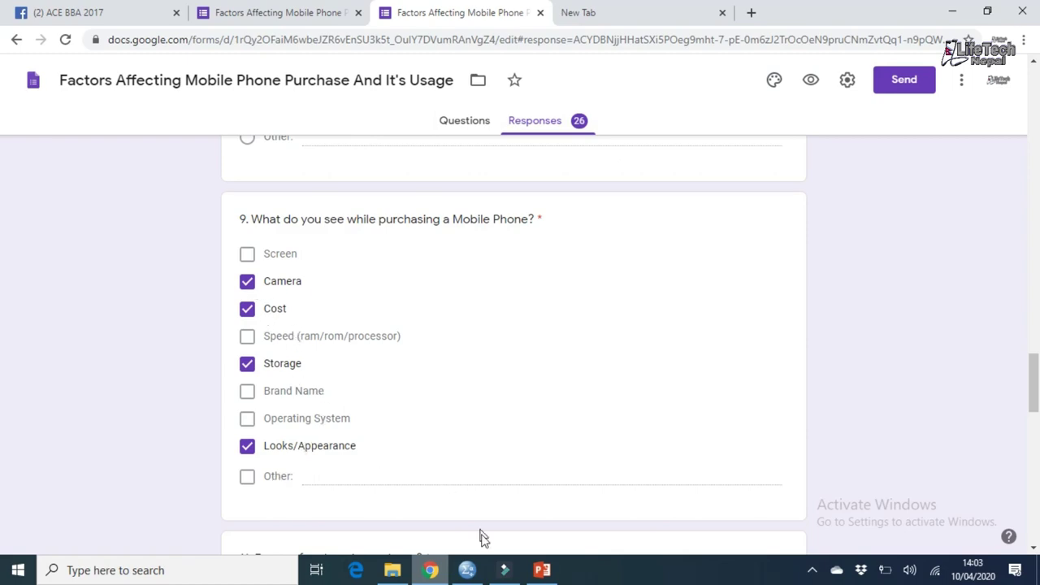
{"action": "left_click", "coordinate": [467, 570]}
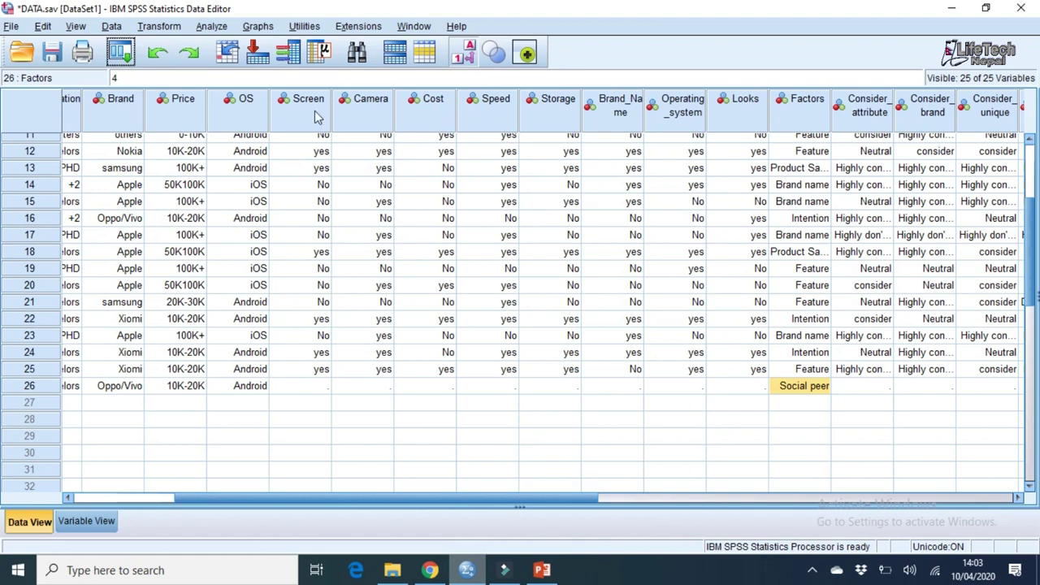
{"action": "left_click", "coordinate": [385, 385]}
{"action": "left_click", "coordinate": [384, 386]}
{"action": "left_click", "coordinate": [369, 401]}
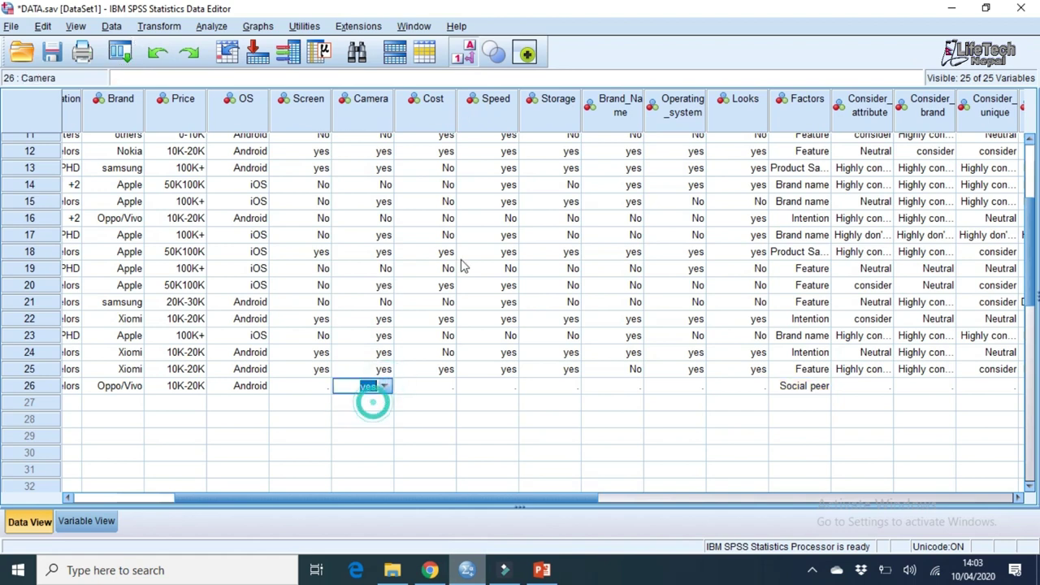
{"action": "left_click", "coordinate": [446, 386]}
{"action": "left_click", "coordinate": [449, 387]}
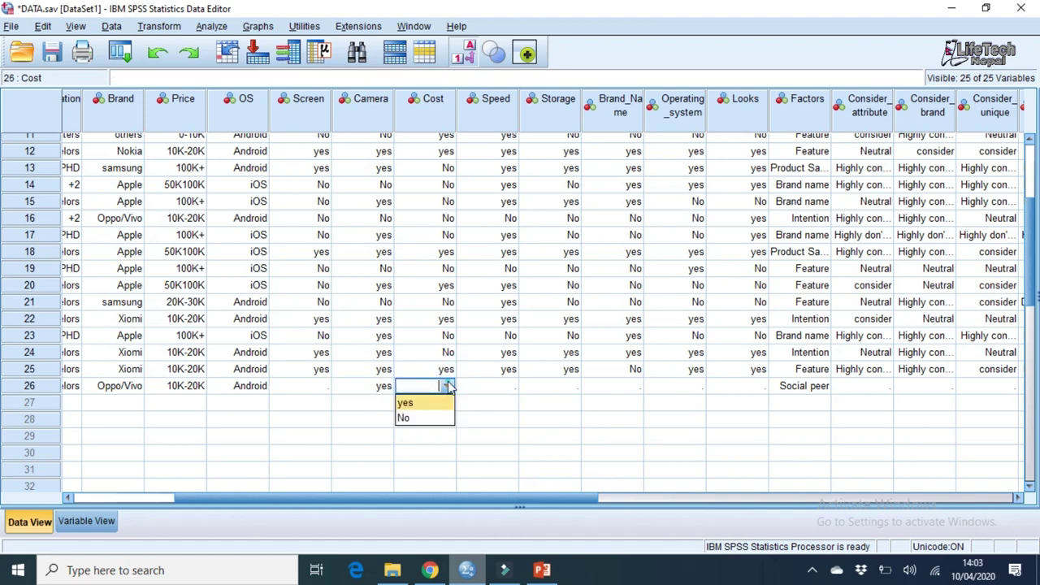
{"action": "left_click", "coordinate": [416, 402]}
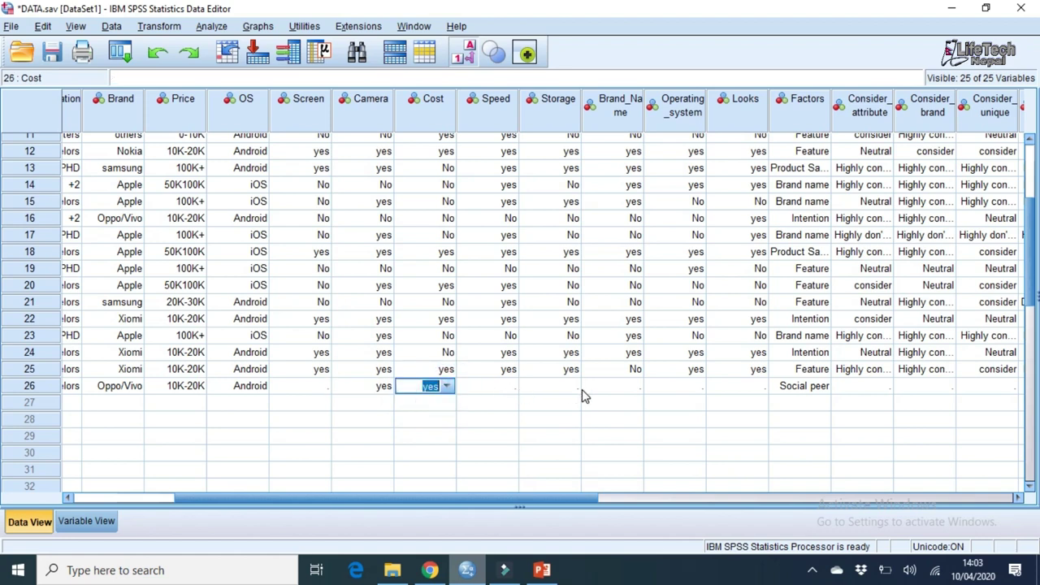
- Recheck the ticked question 9 options in Chrome and set Storage and Looks to yes for case 26 in SPSS Statistics
{"action": "mouse_move", "coordinate": [430, 569]}
{"action": "left_click", "coordinate": [411, 546]}
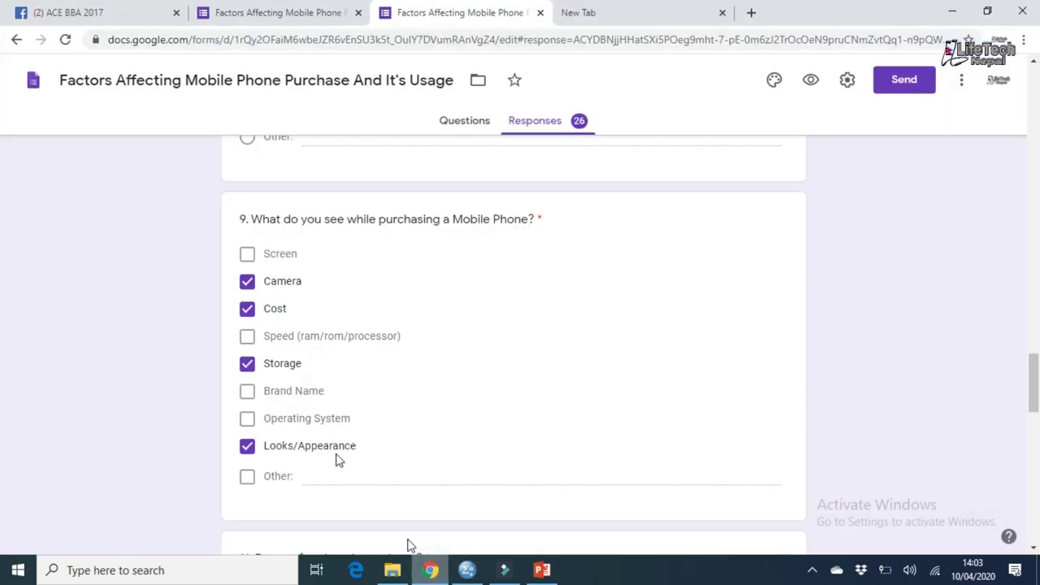
{"action": "left_click", "coordinate": [466, 569]}
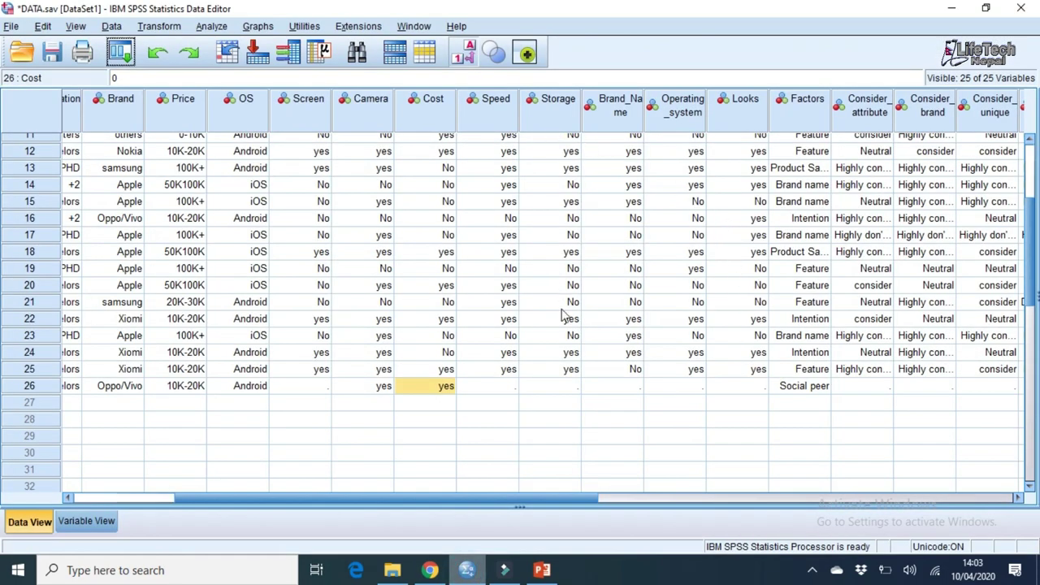
{"action": "left_click", "coordinate": [578, 387]}
{"action": "left_click", "coordinate": [573, 385]}
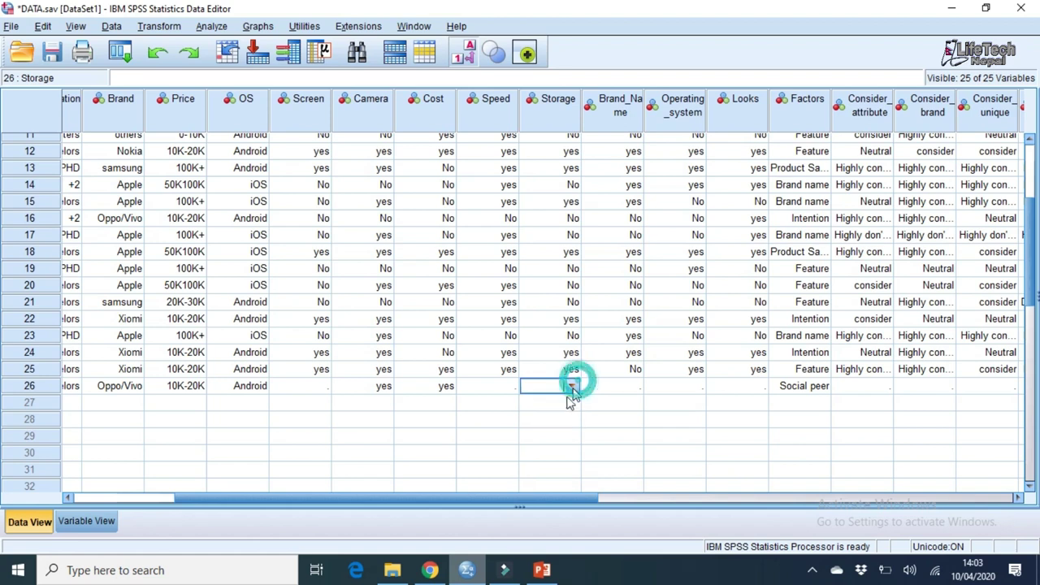
{"action": "left_click", "coordinate": [570, 387]}
{"action": "left_click", "coordinate": [553, 402]}
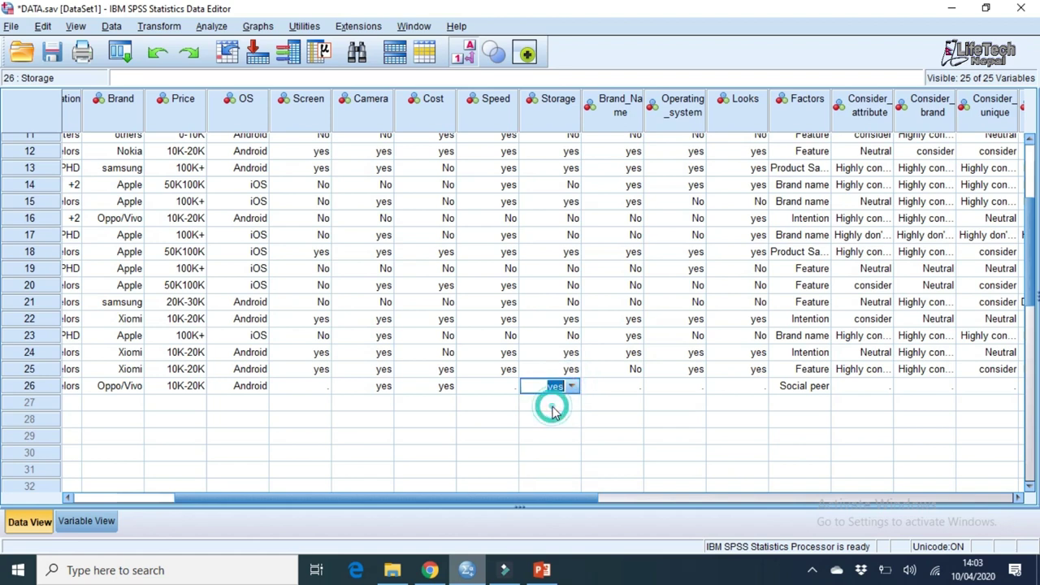
{"action": "left_click", "coordinate": [731, 387]}
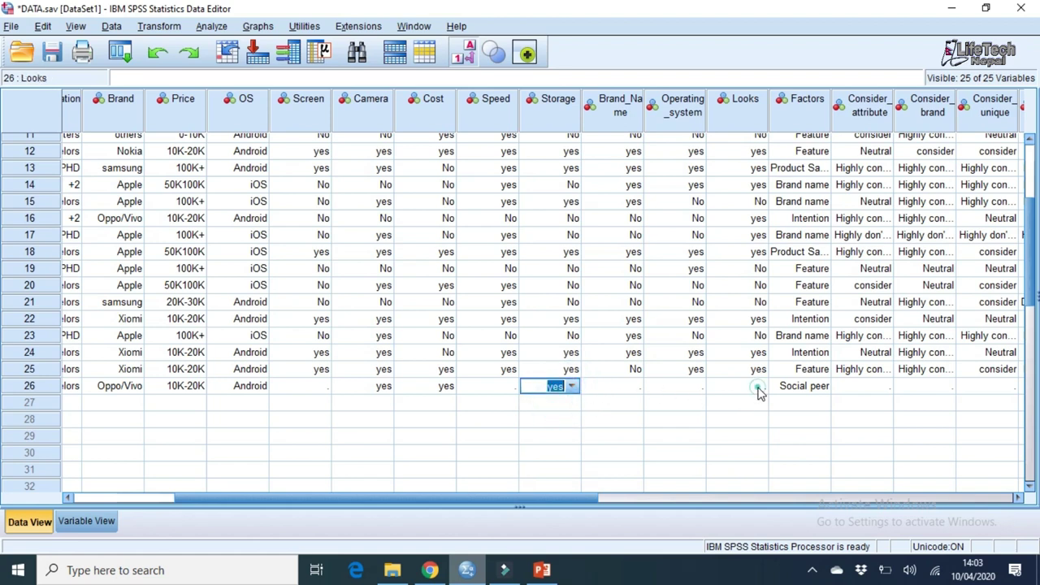
{"action": "left_click", "coordinate": [744, 388]}
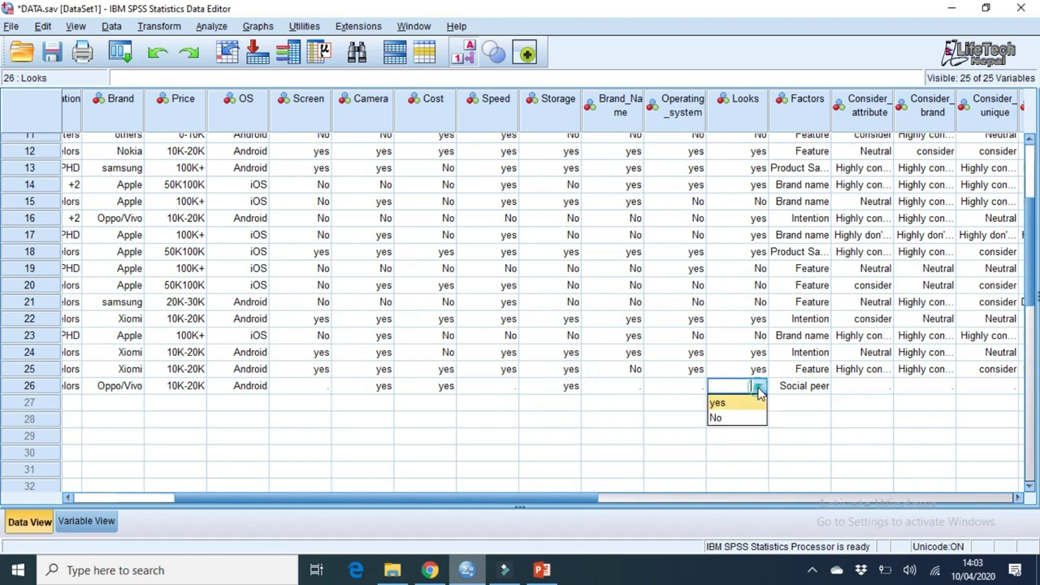
{"action": "left_click", "coordinate": [719, 402]}
- Check the unticked question 9 options in Chrome and set Screen to No for case 26 in SPSS Statistics
{"action": "left_click", "coordinate": [431, 570]}
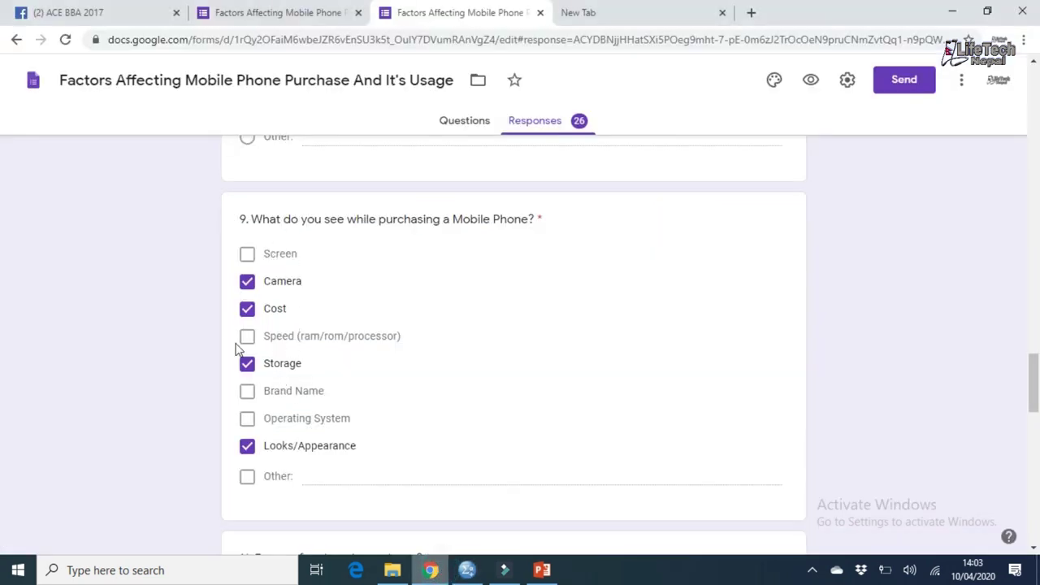
{"action": "left_click", "coordinate": [467, 571]}
{"action": "left_click", "coordinate": [325, 387]}
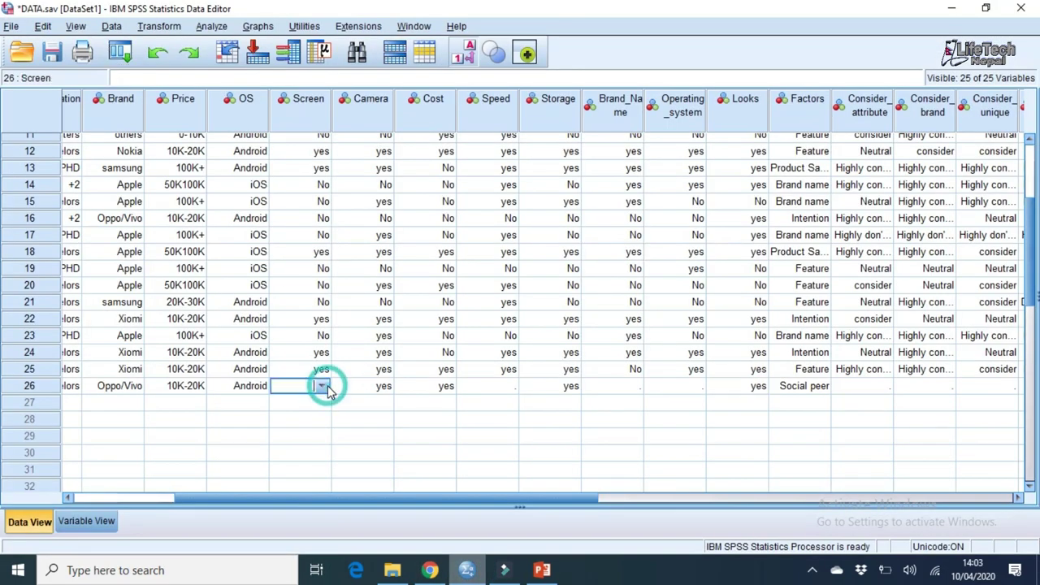
{"action": "left_click", "coordinate": [323, 386]}
{"action": "left_click", "coordinate": [314, 418]}
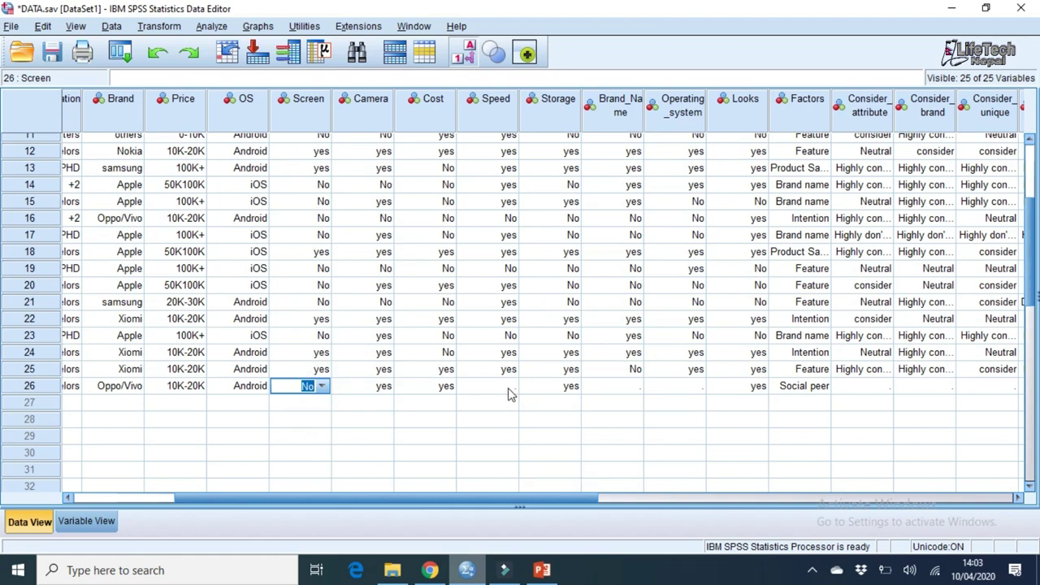
- Set Speed and Brand_Name to No for case 26
{"action": "left_click", "coordinate": [507, 388]}
{"action": "left_click", "coordinate": [506, 384]}
{"action": "left_click", "coordinate": [495, 418]}
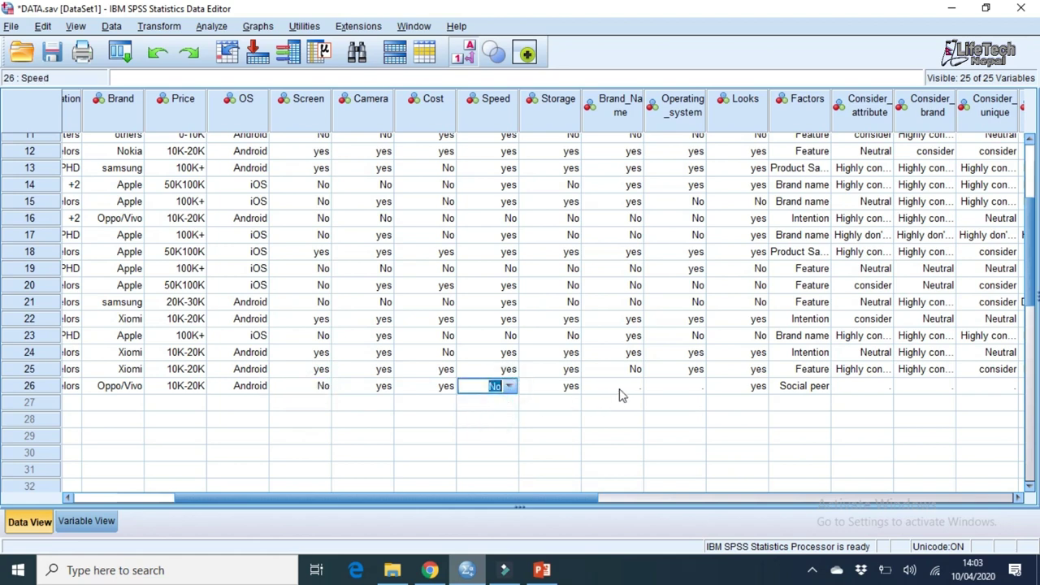
{"action": "left_click", "coordinate": [629, 387]}
{"action": "left_click", "coordinate": [633, 387]}
{"action": "left_click", "coordinate": [601, 418]}
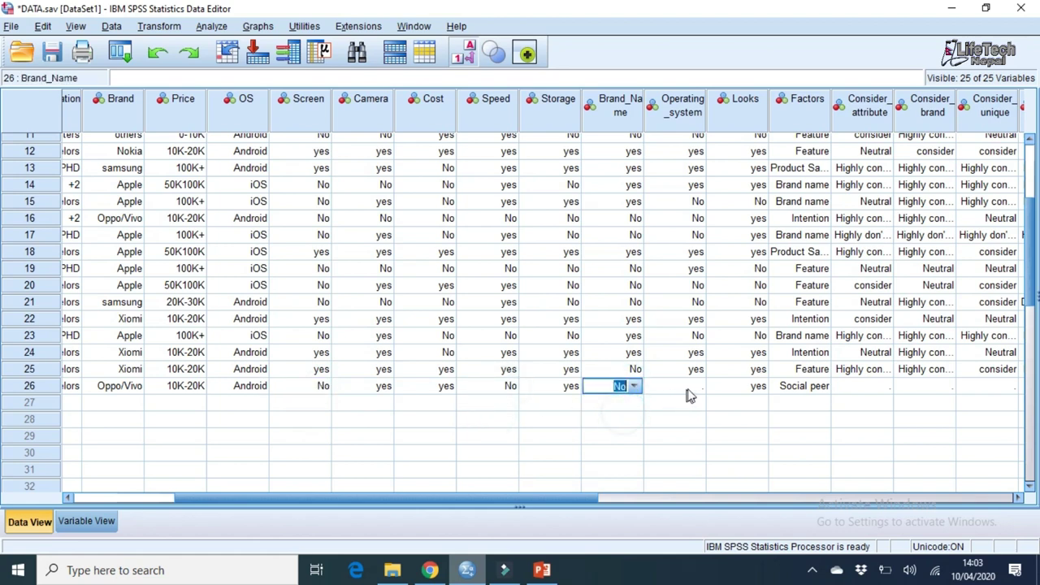
- Set Operating_system to No for case 26
{"action": "left_click", "coordinate": [690, 387]}
{"action": "left_click", "coordinate": [695, 387]}
{"action": "left_click", "coordinate": [688, 417]}
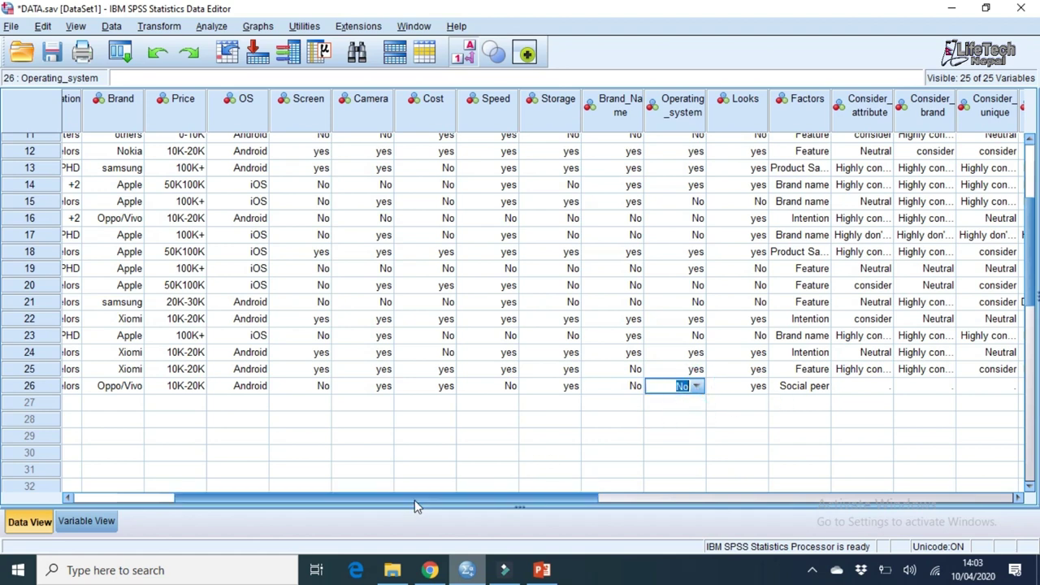
- Read the question 12 ratings of response 26 in Chrome and set Consider_attribute to Highly consider for case 26 in SPSS Statistics
{"action": "left_click_drag", "start_coordinate": [414, 498], "coordinate": [641, 485]}
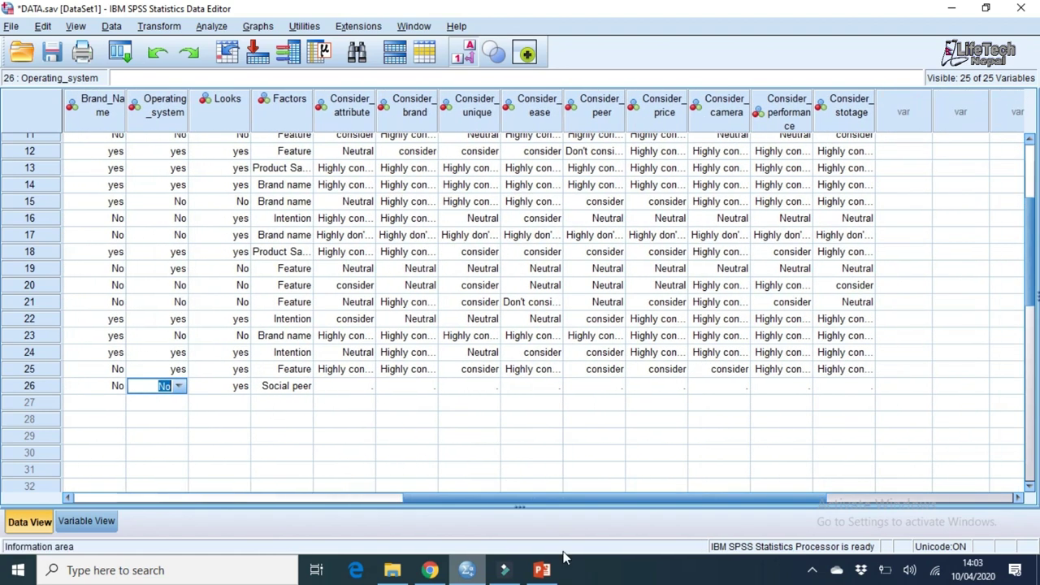
{"action": "left_click", "coordinate": [431, 571]}
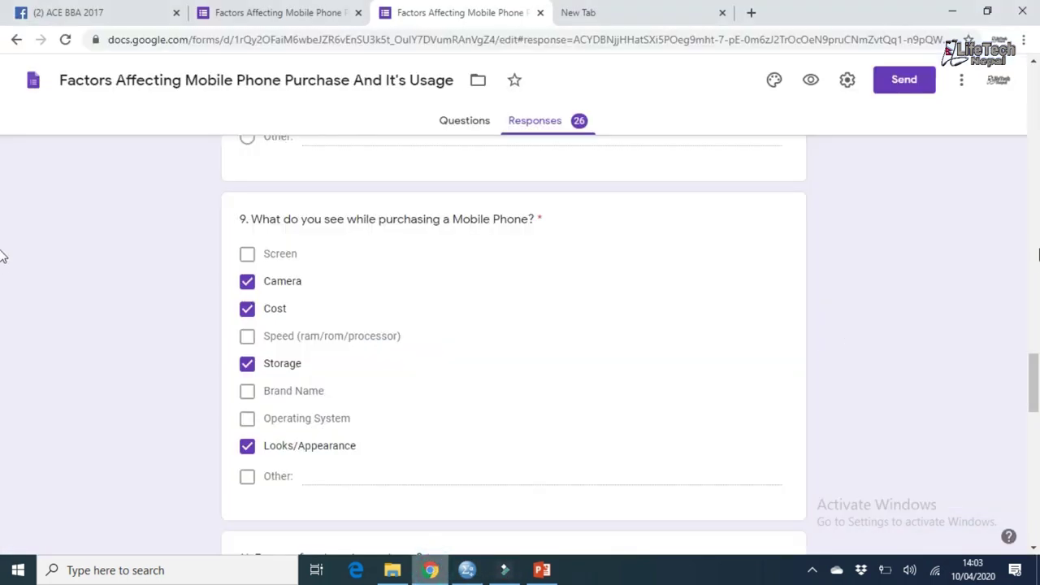
{"action": "scroll", "coordinate": [3, 374], "scroll_direction": "down", "scroll_amount": 6}
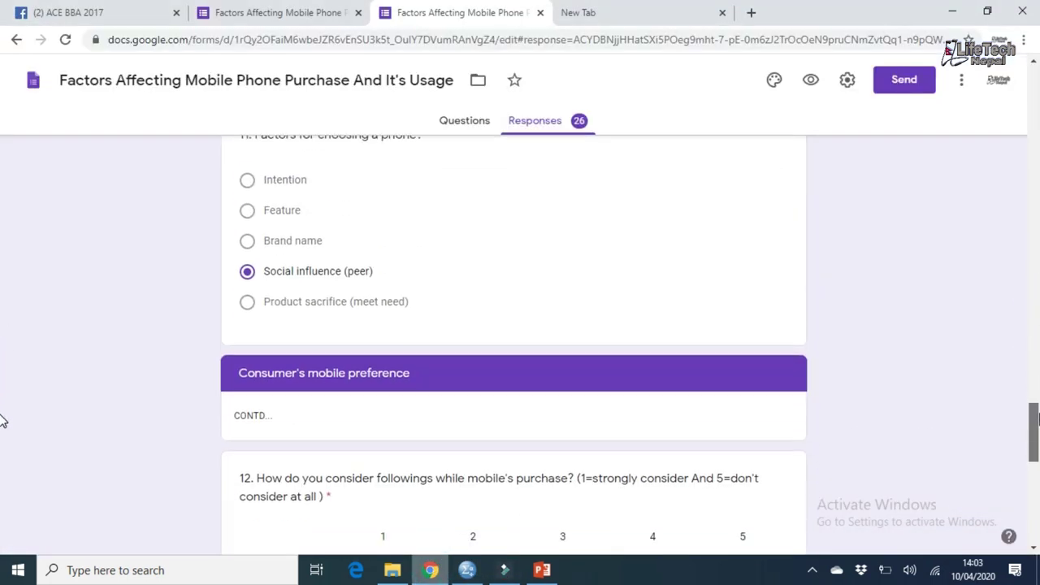
{"action": "scroll", "coordinate": [3, 431], "scroll_direction": "down", "scroll_amount": 3}
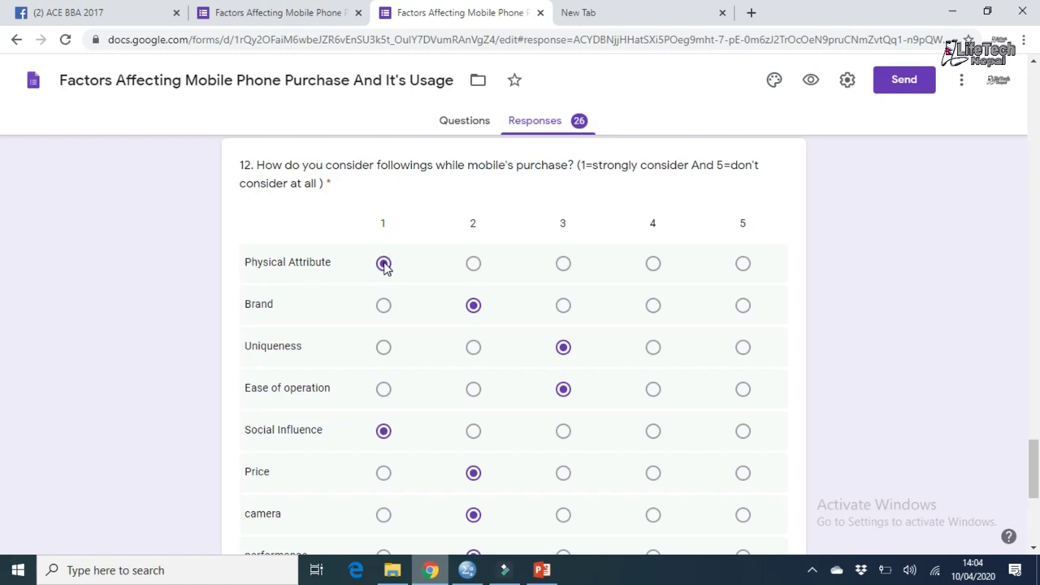
{"action": "left_click", "coordinate": [467, 569]}
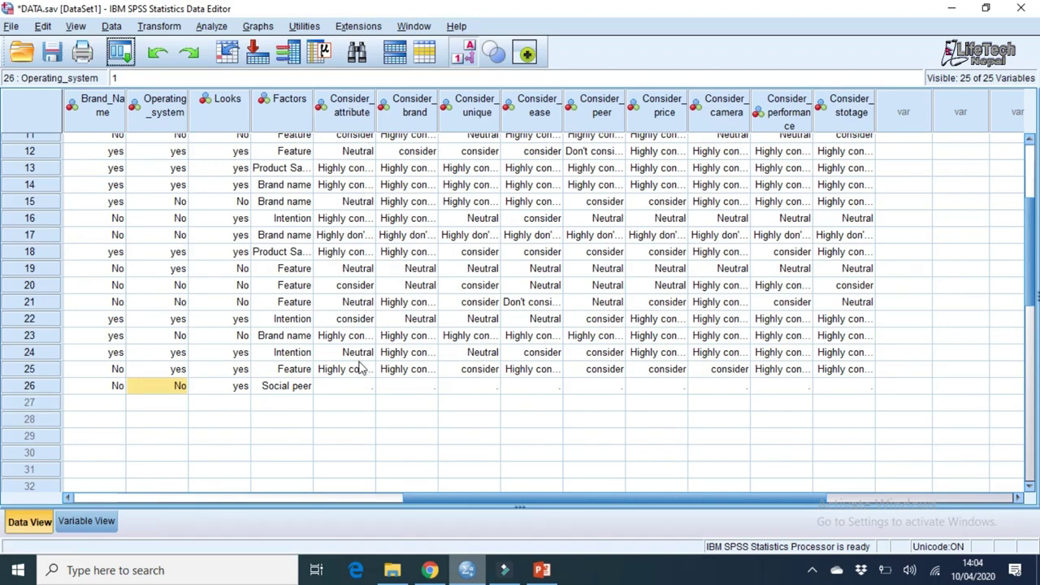
{"action": "left_click", "coordinate": [368, 388]}
{"action": "left_click", "coordinate": [367, 388]}
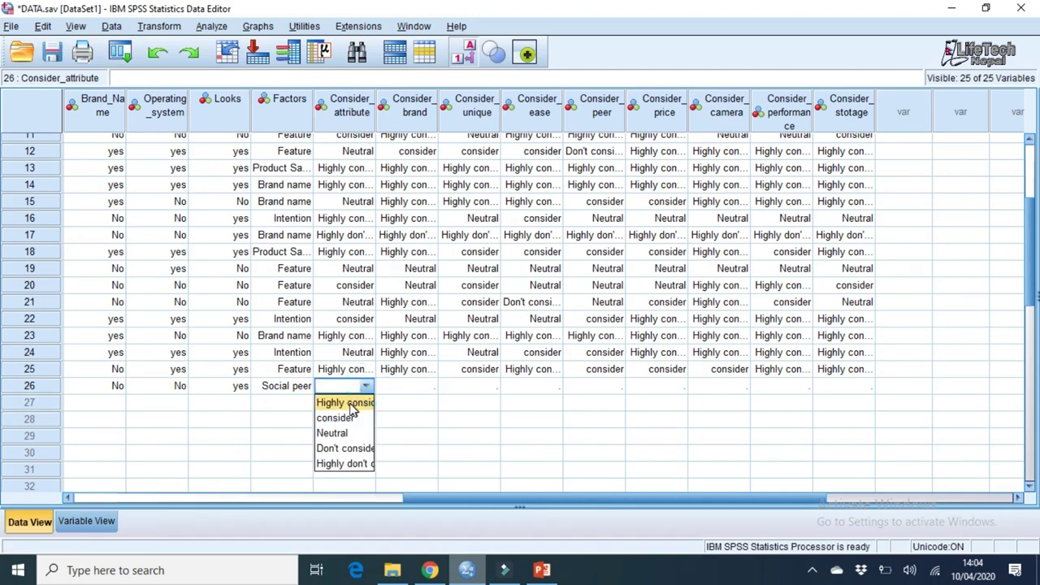
{"action": "left_click", "coordinate": [350, 414]}
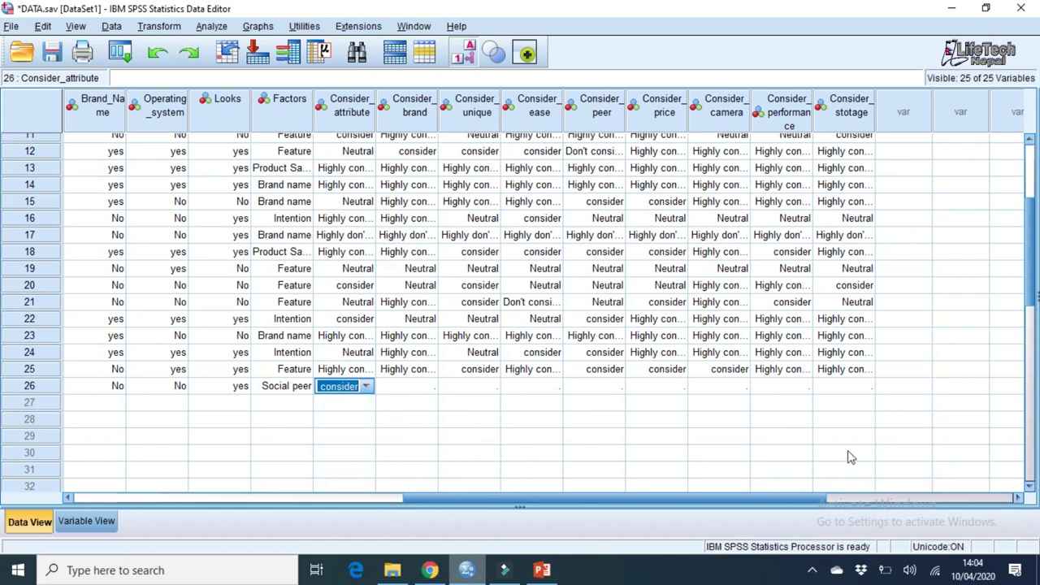
- Recheck the question 12 ratings in Chrome and set Consider_brand to consider and Consider_unique to Neutral for case 26 in SPSS Statistics
{"action": "left_click", "coordinate": [430, 569]}
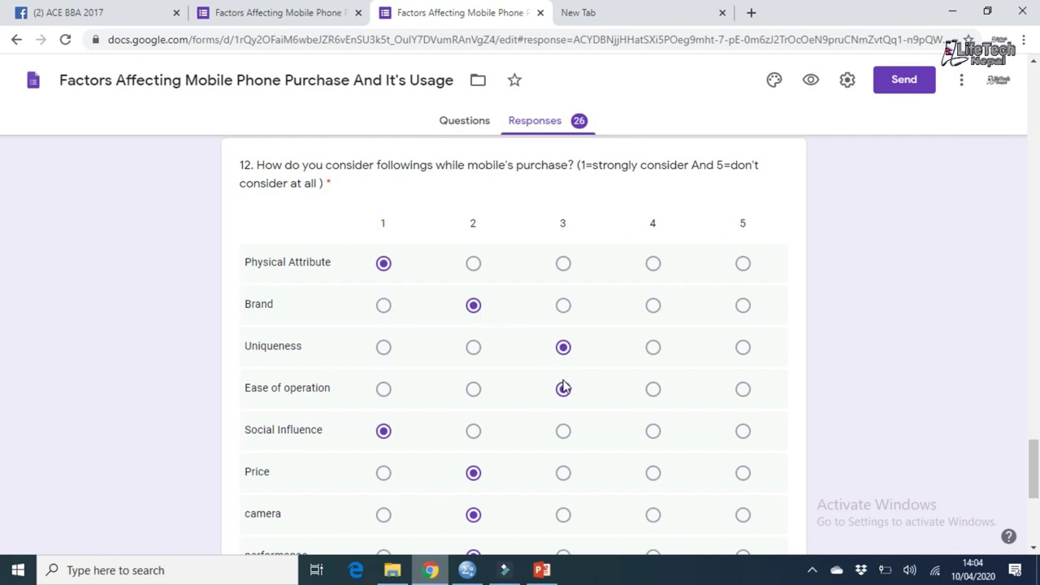
{"action": "left_click", "coordinate": [505, 571]}
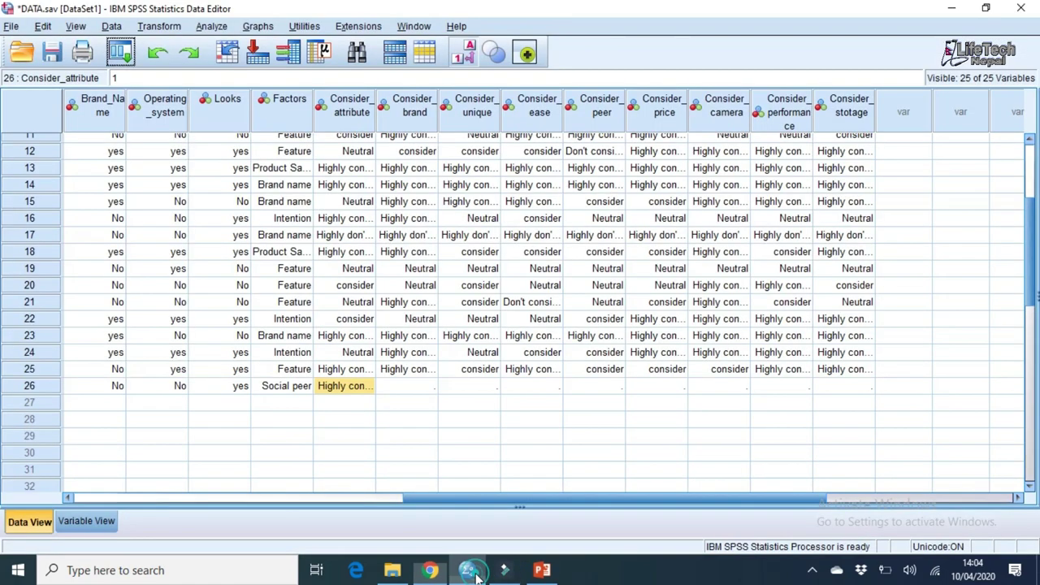
{"action": "left_click", "coordinate": [427, 386]}
{"action": "left_click", "coordinate": [429, 387]}
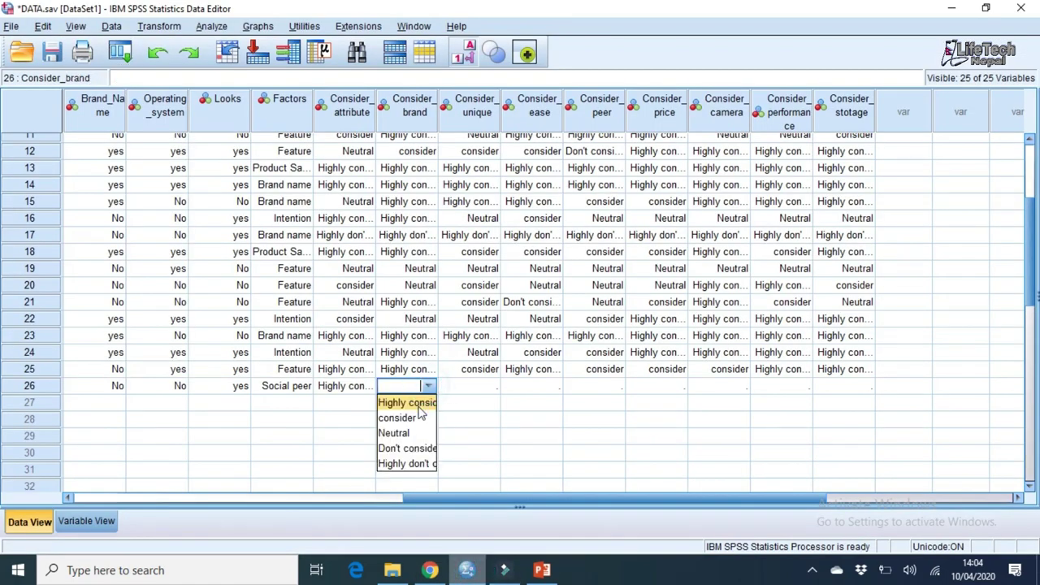
{"action": "left_click", "coordinate": [406, 417]}
{"action": "left_click", "coordinate": [493, 388]}
{"action": "left_click", "coordinate": [493, 388]}
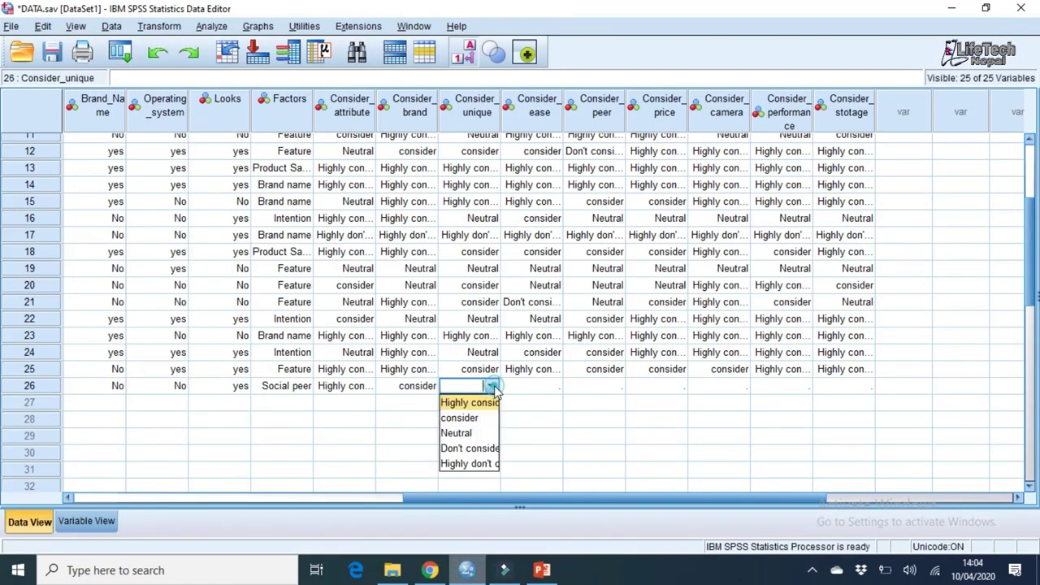
{"action": "left_click", "coordinate": [476, 432]}
- Set Consider_ease to Neutral and Consider_peer to Highly consider for case 26
{"action": "left_click", "coordinate": [554, 389]}
{"action": "left_click", "coordinate": [552, 387]}
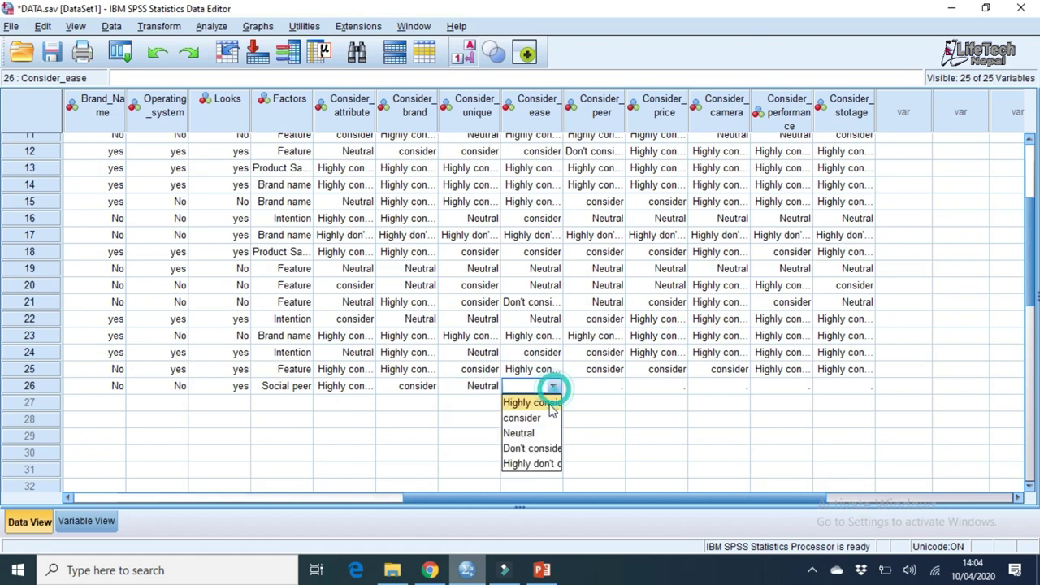
{"action": "left_click", "coordinate": [528, 432]}
{"action": "left_click", "coordinate": [618, 391]}
{"action": "left_click", "coordinate": [618, 390]}
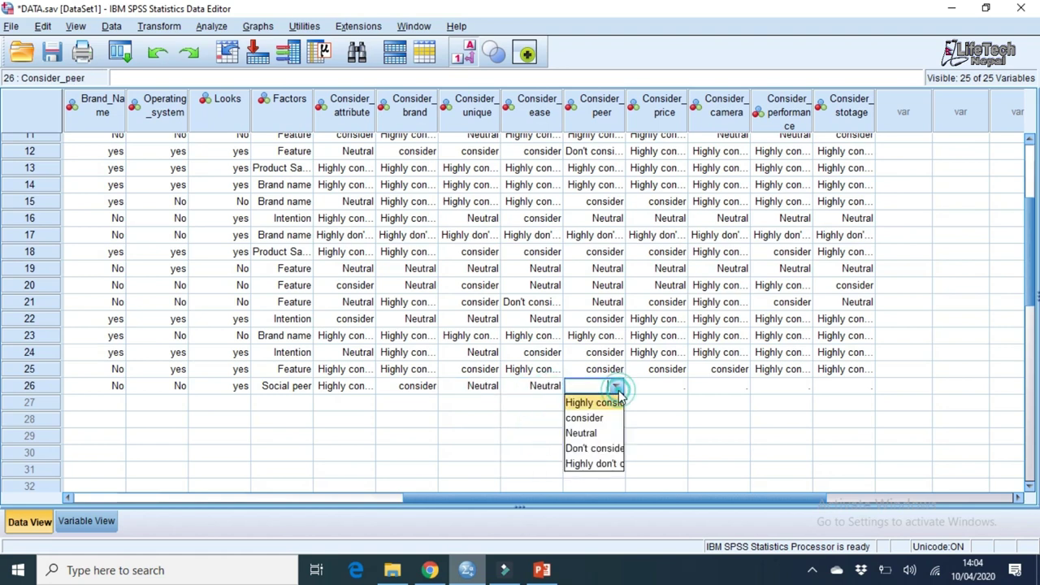
{"action": "left_click", "coordinate": [602, 418]}
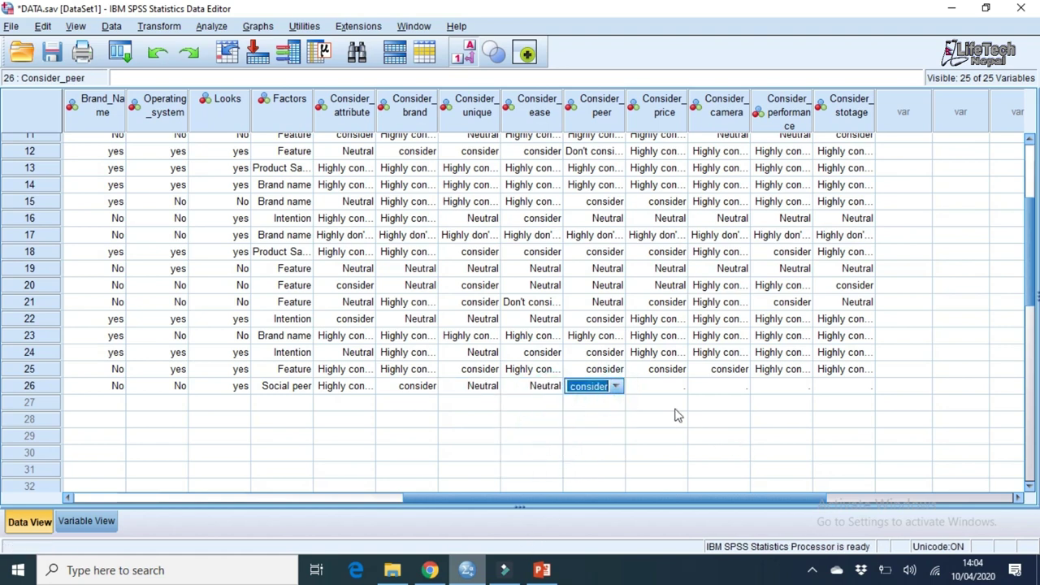
- Read the remaining question 12 ratings in Chrome and set Consider_price and Consider_camera to consider for case 26 in SPSS Statistics
{"action": "left_click", "coordinate": [430, 570]}
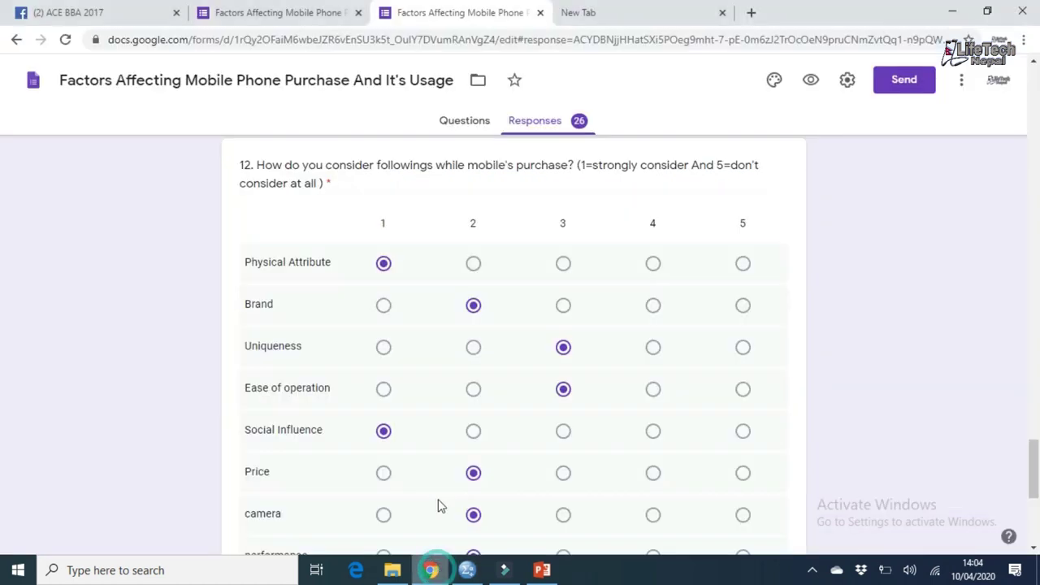
{"action": "scroll", "coordinate": [2, 467], "scroll_direction": "down", "scroll_amount": 1}
{"action": "scroll", "coordinate": [3, 479], "scroll_direction": "down", "scroll_amount": 3}
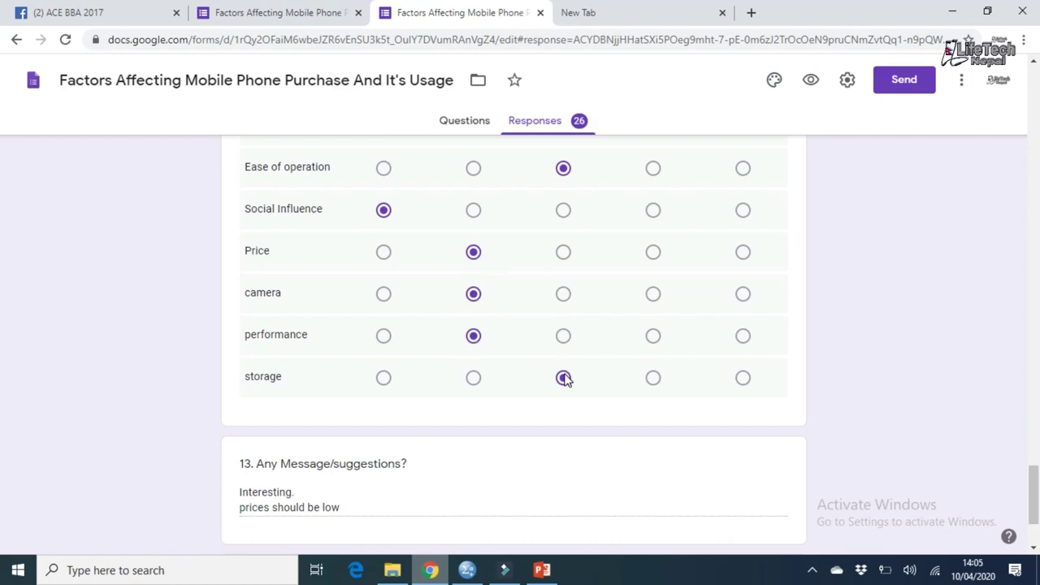
{"action": "left_click", "coordinate": [467, 569]}
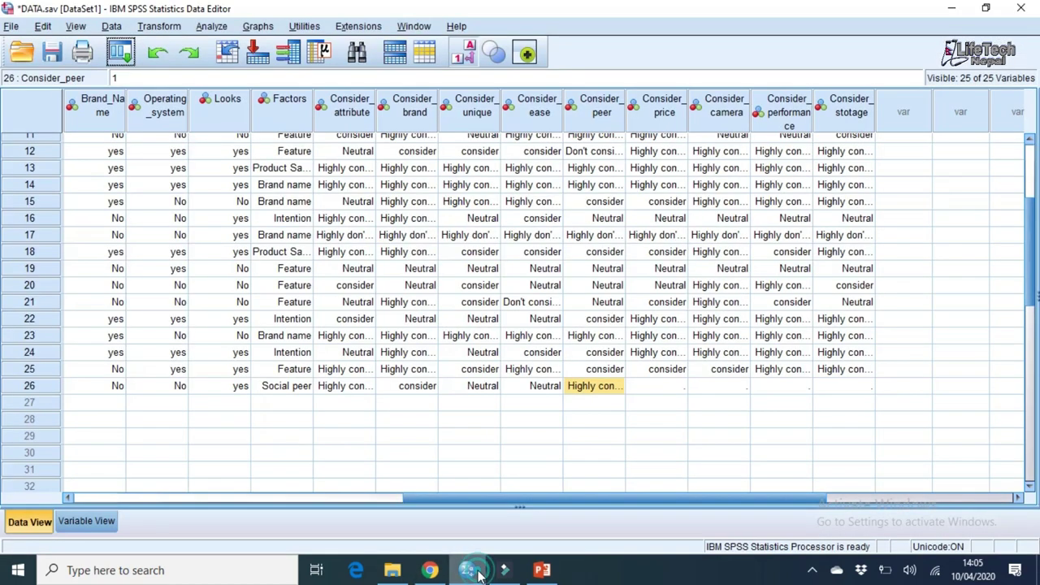
{"action": "double_click", "coordinate": [678, 387]}
{"action": "left_click", "coordinate": [678, 388]}
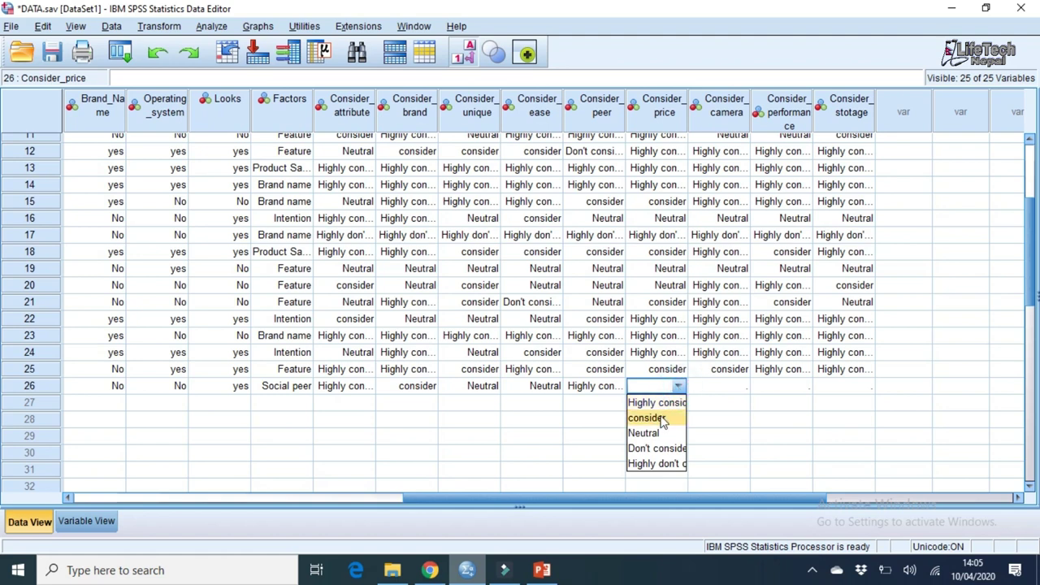
{"action": "left_click", "coordinate": [660, 416]}
{"action": "double_click", "coordinate": [741, 387]}
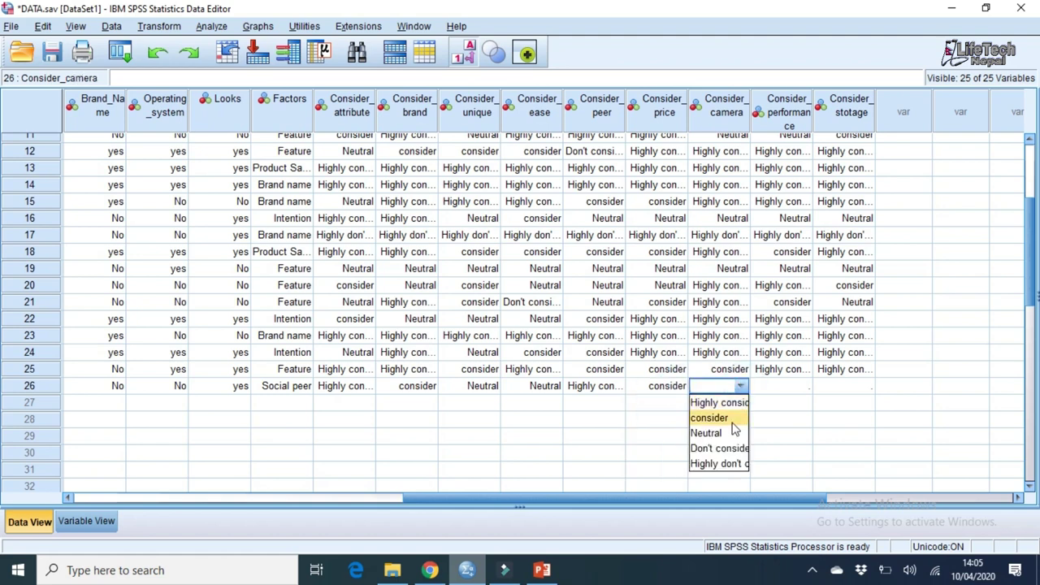
{"action": "left_click", "coordinate": [729, 419]}
- Set Consider_performance to consider and Consider_stotage to Neutral for case 26
{"action": "double_click", "coordinate": [798, 388]}
{"action": "left_click", "coordinate": [802, 386]}
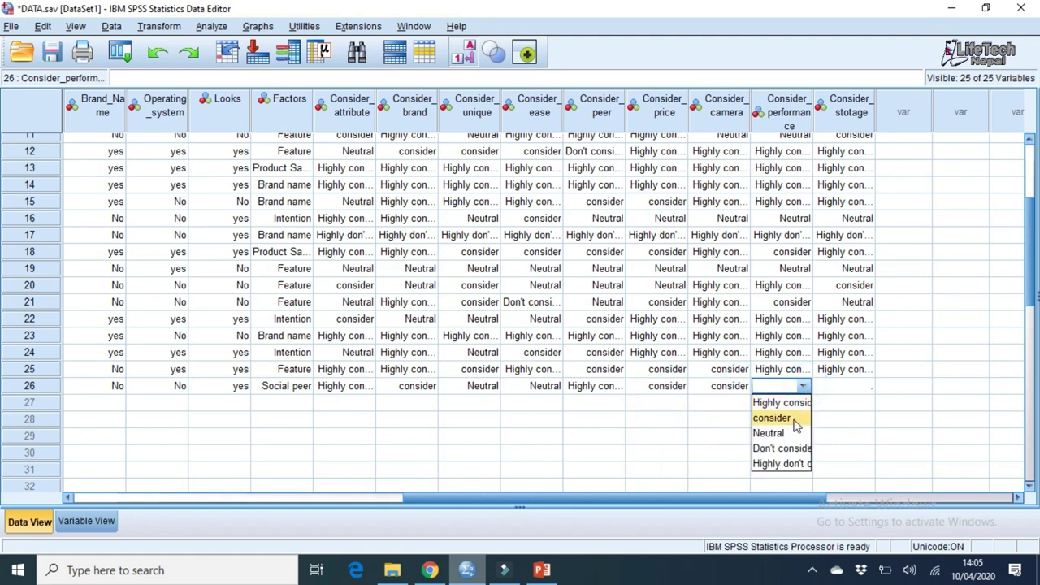
{"action": "left_click", "coordinate": [795, 419]}
{"action": "double_click", "coordinate": [859, 388]}
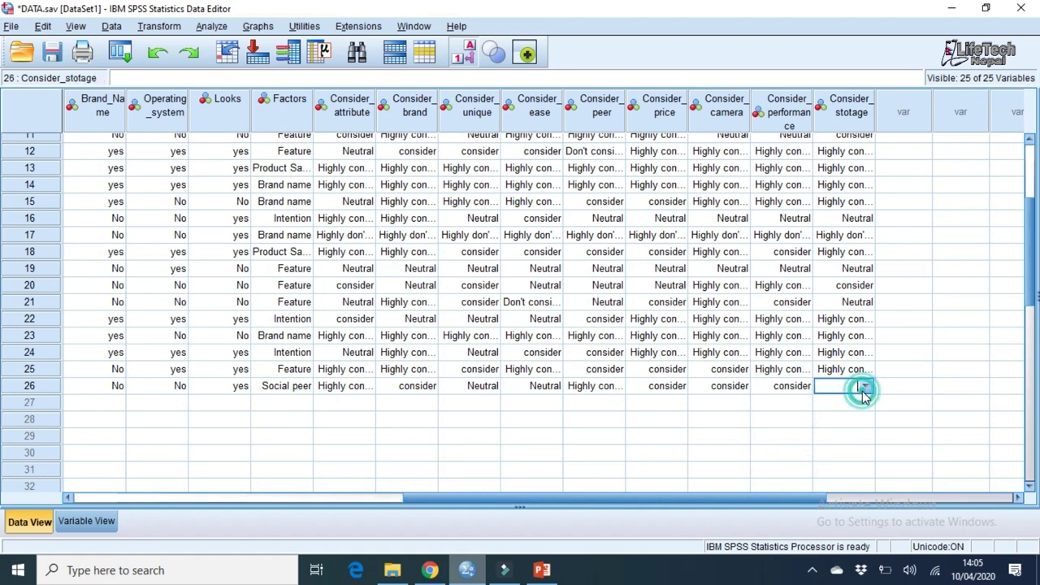
{"action": "left_click", "coordinate": [863, 387]}
{"action": "left_click", "coordinate": [836, 432]}
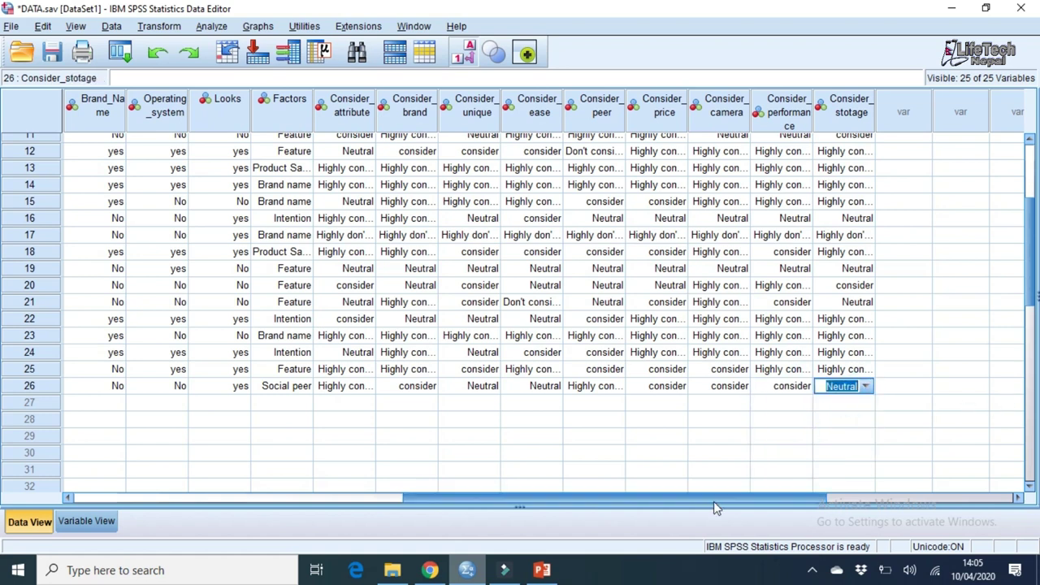
- Review the entered cases from the first row and variable onward, and compare them with the variable definitions
{"action": "left_click_drag", "start_coordinate": [703, 506], "coordinate": [316, 506]}
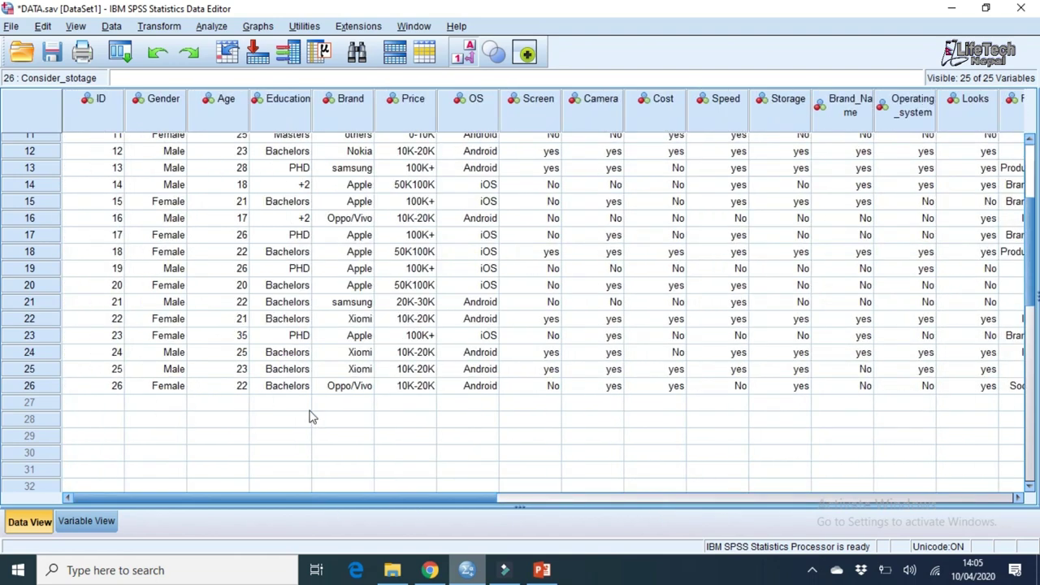
{"action": "left_click", "coordinate": [105, 522]}
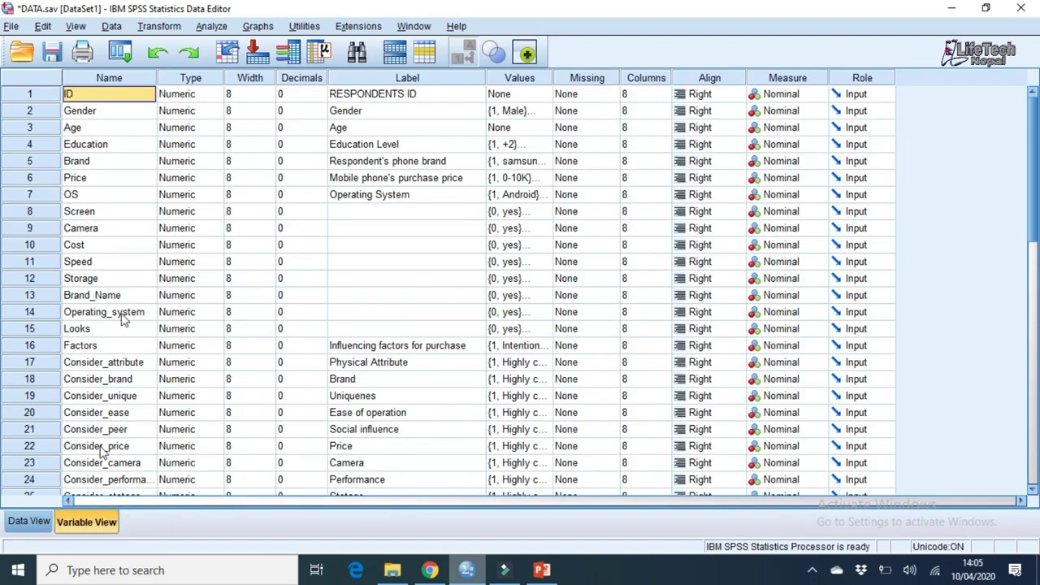
{"action": "left_click", "coordinate": [32, 521]}
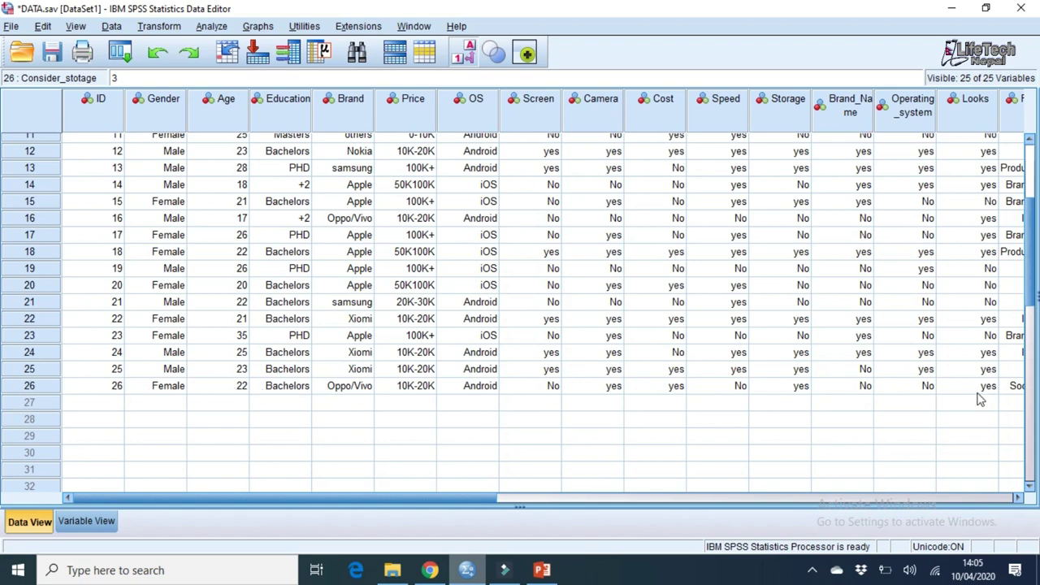
{"action": "left_click_drag", "start_coordinate": [1034, 284], "coordinate": [1029, 229]}
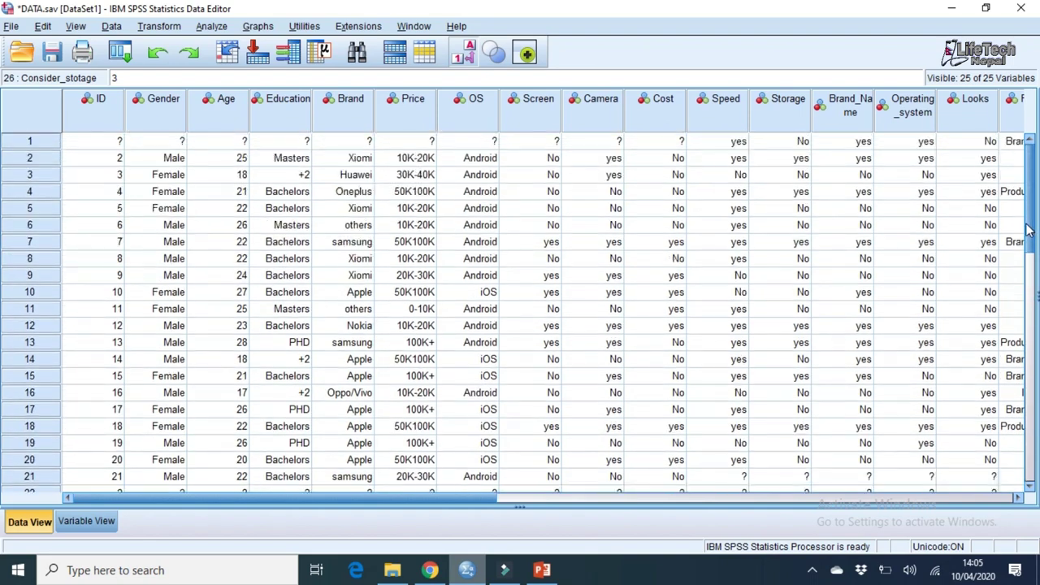
{"action": "left_click", "coordinate": [416, 507]}
{"action": "left_click_drag", "start_coordinate": [416, 507], "coordinate": [311, 500]}
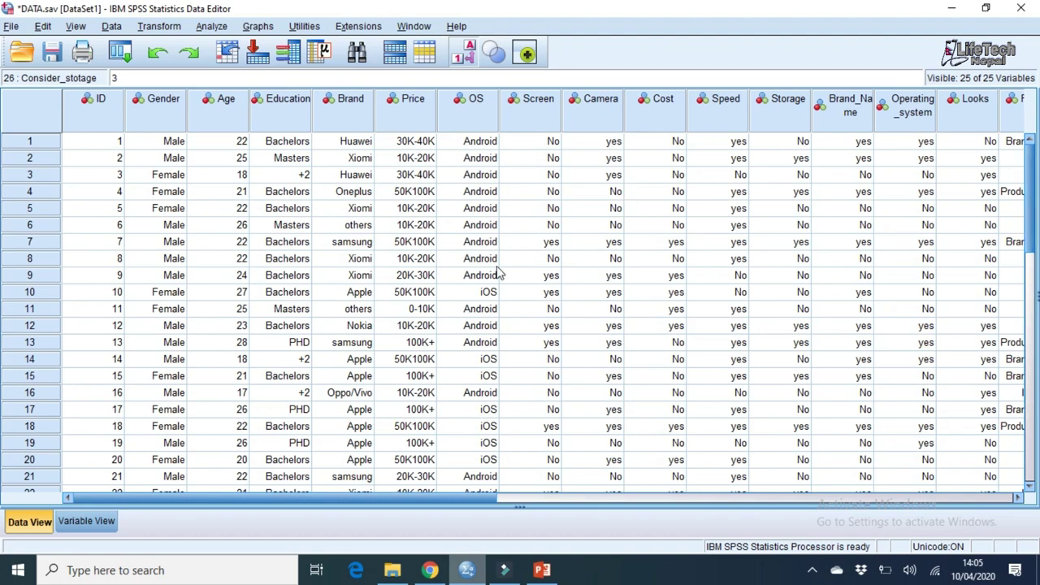
{"action": "left_click", "coordinate": [86, 521]}
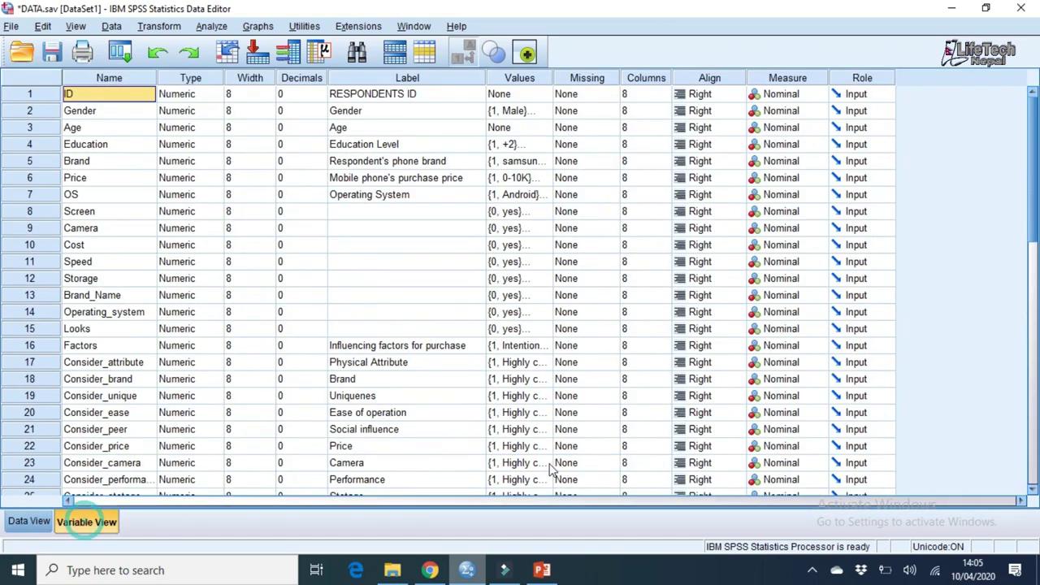
{"action": "left_click", "coordinate": [23, 524]}
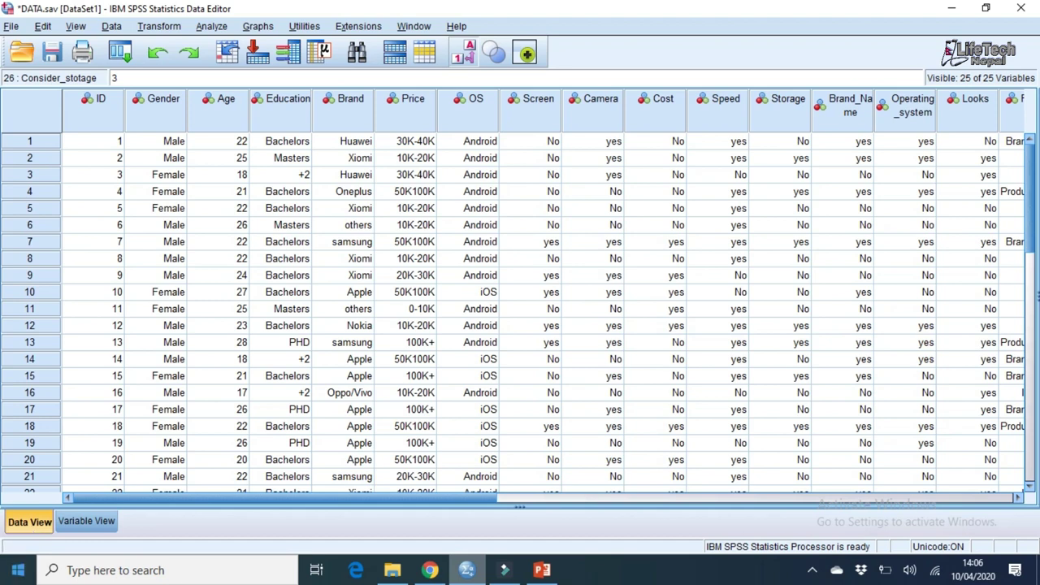
- Switch to PowerPoint and go through the tutorial outline on slide 2, highlighting MCQ under How to analyze
{"action": "left_click", "coordinate": [542, 570]}
{"action": "left_click", "coordinate": [448, 382]}
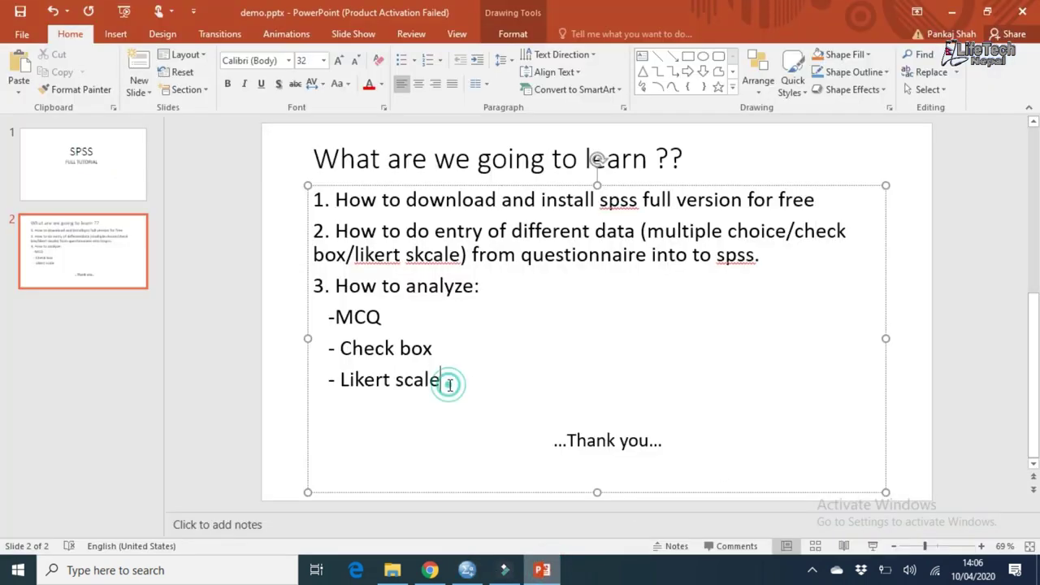
{"action": "left_click", "coordinate": [323, 202]}
{"action": "left_click", "coordinate": [328, 228]}
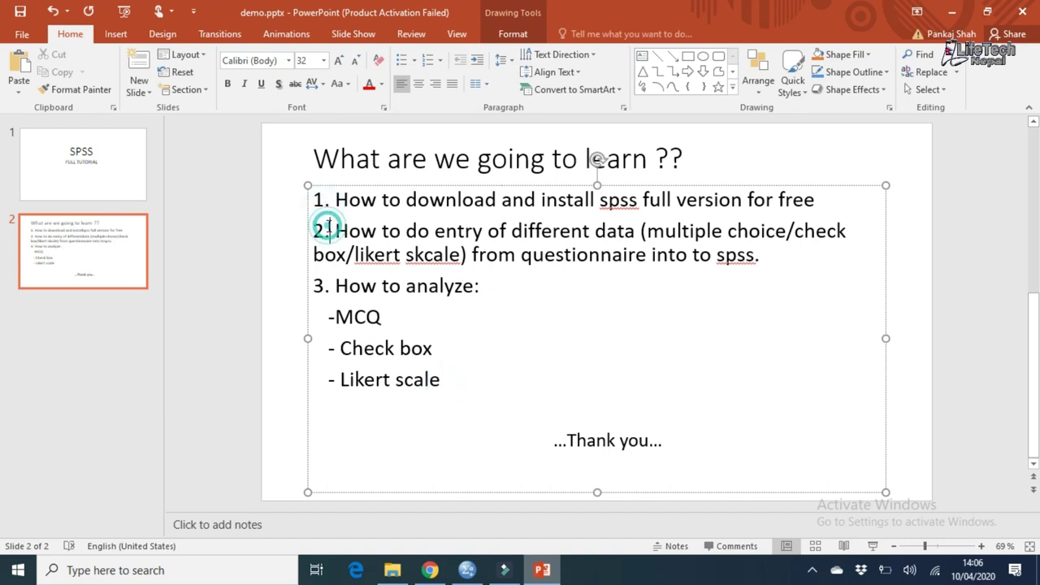
{"action": "left_click", "coordinate": [317, 282]}
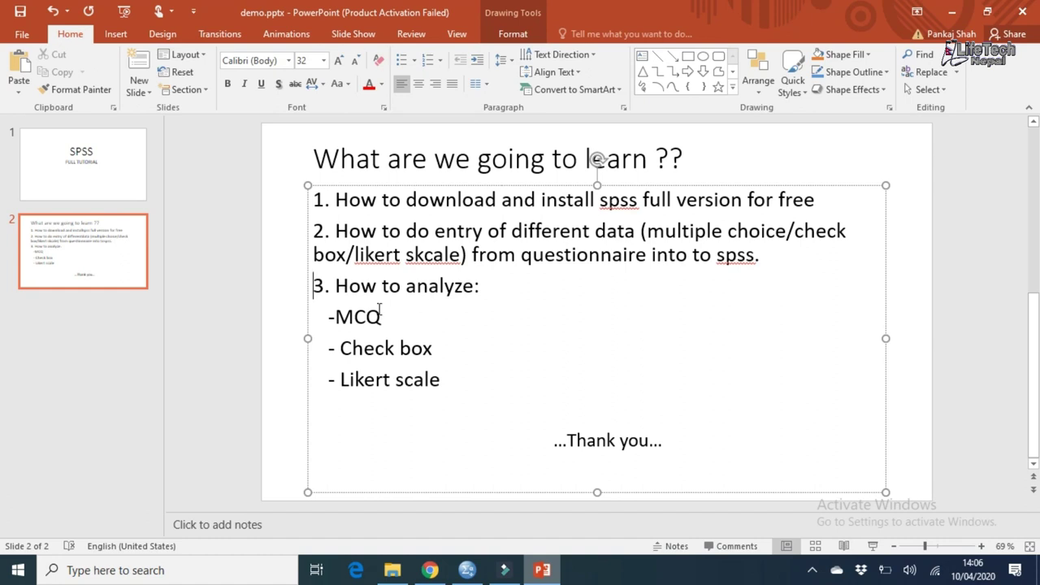
{"action": "left_click_drag", "start_coordinate": [385, 318], "coordinate": [335, 319]}
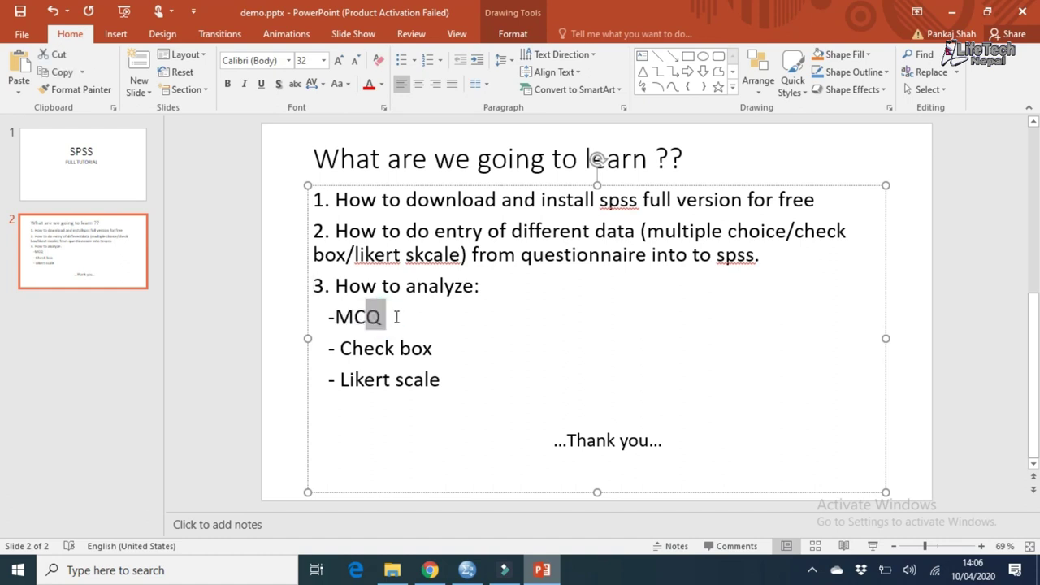
{"action": "double_click", "coordinate": [351, 318]}
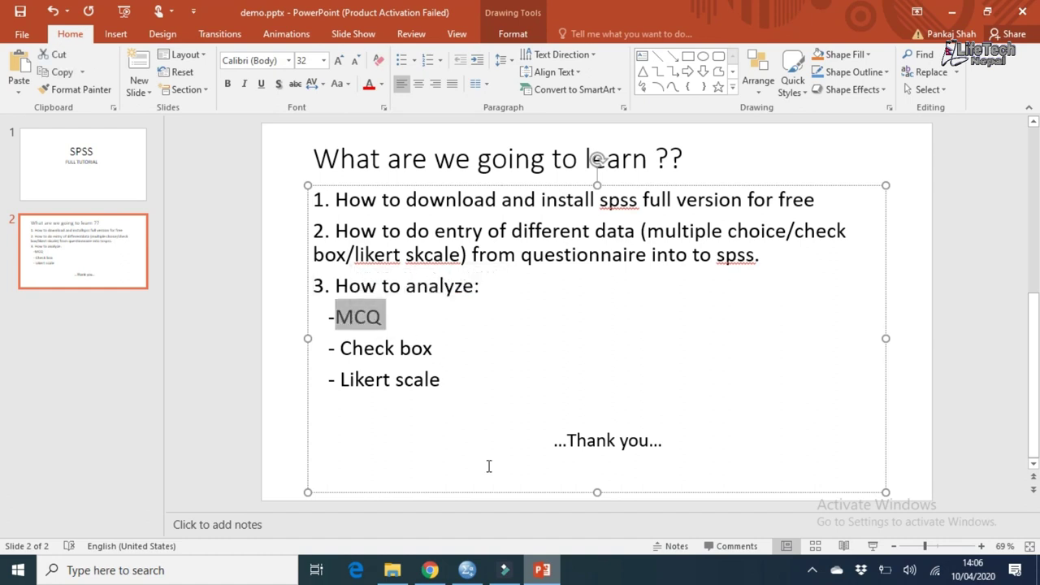
- Switch to Chrome and go back through response 26 to its opening multiple-choice questions, such as Gender and Age
{"action": "left_click", "coordinate": [430, 570]}
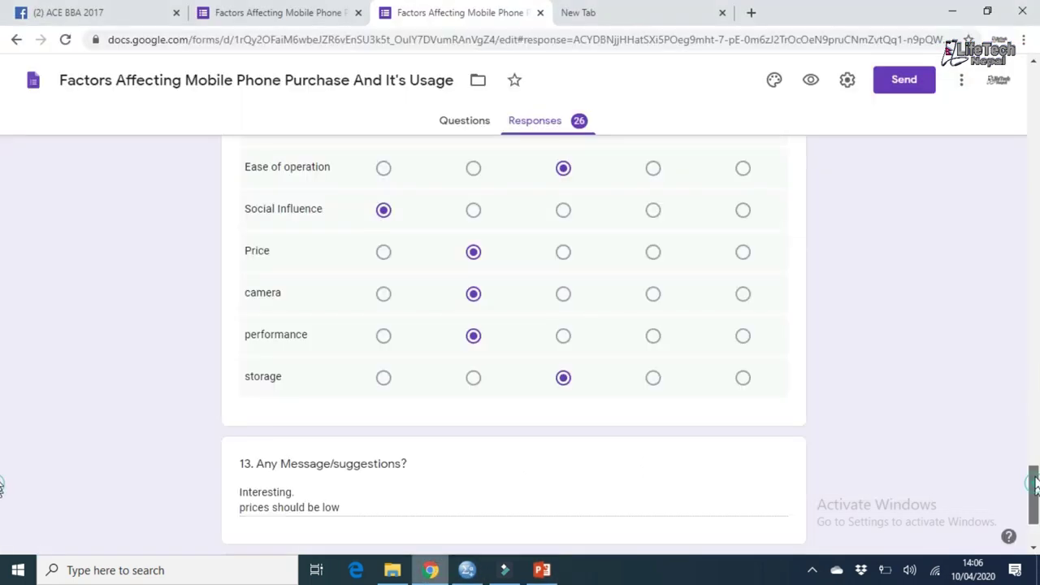
{"action": "left_click_drag", "start_coordinate": [1033, 484], "coordinate": [1034, 136]}
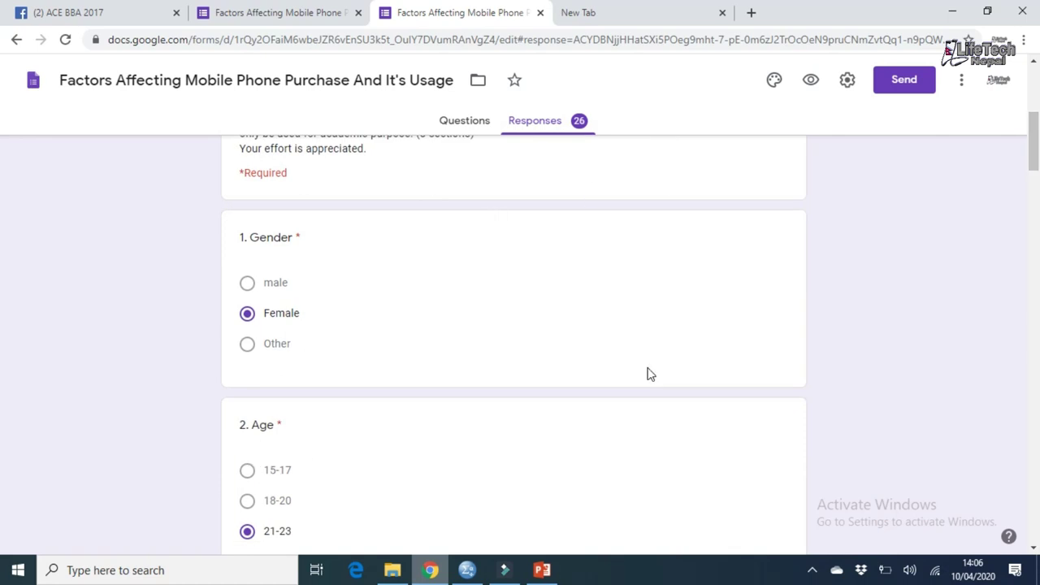
{"action": "left_click_drag", "start_coordinate": [1035, 144], "coordinate": [1033, 93]}
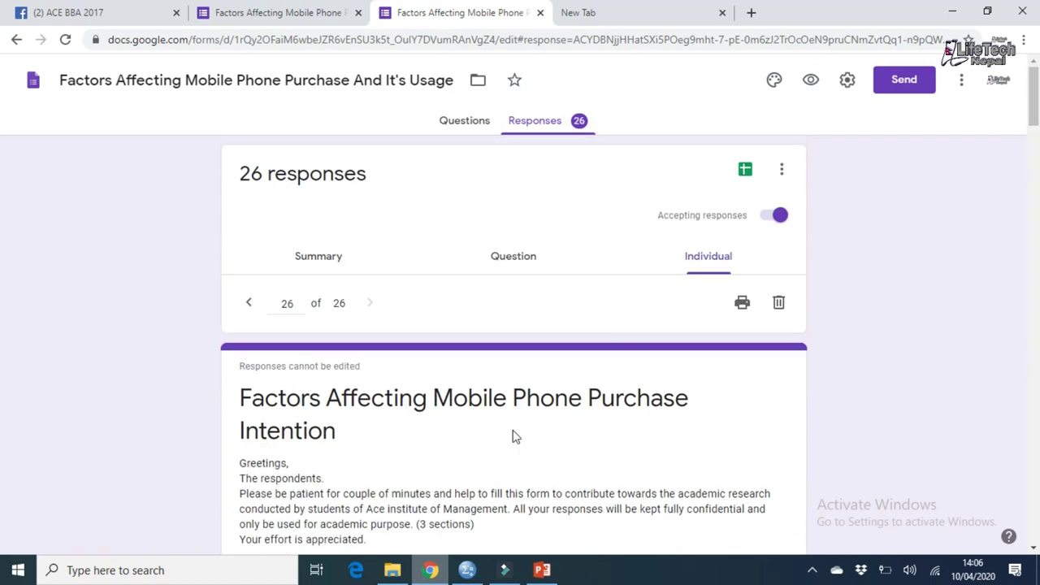
- Switch to SPSS Statistics, select the Gender column and add Gender as the variable of a Frequencies analysis
{"action": "left_click", "coordinate": [468, 570]}
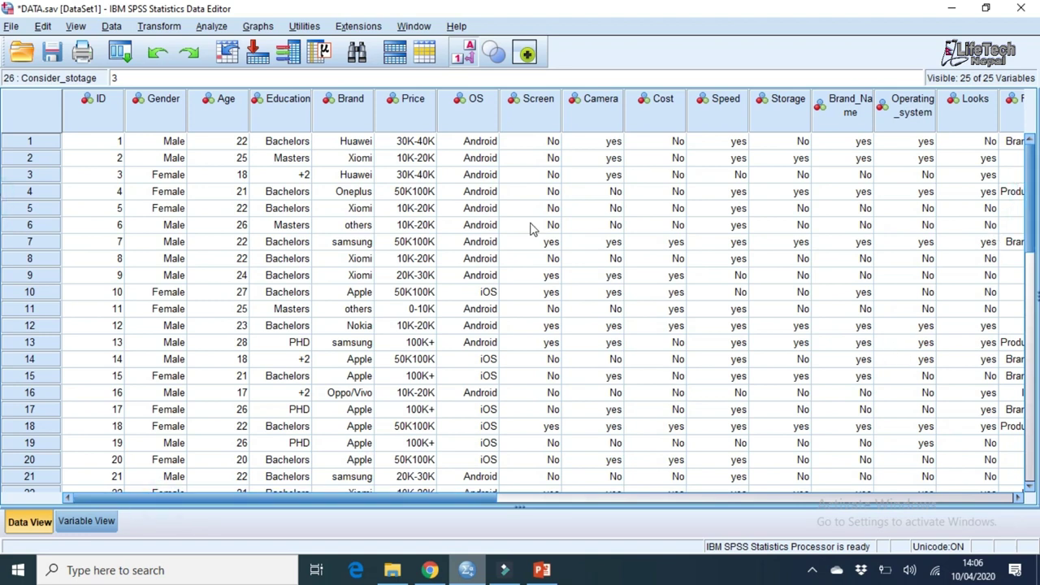
{"action": "left_click", "coordinate": [176, 117]}
{"action": "left_click", "coordinate": [217, 116]}
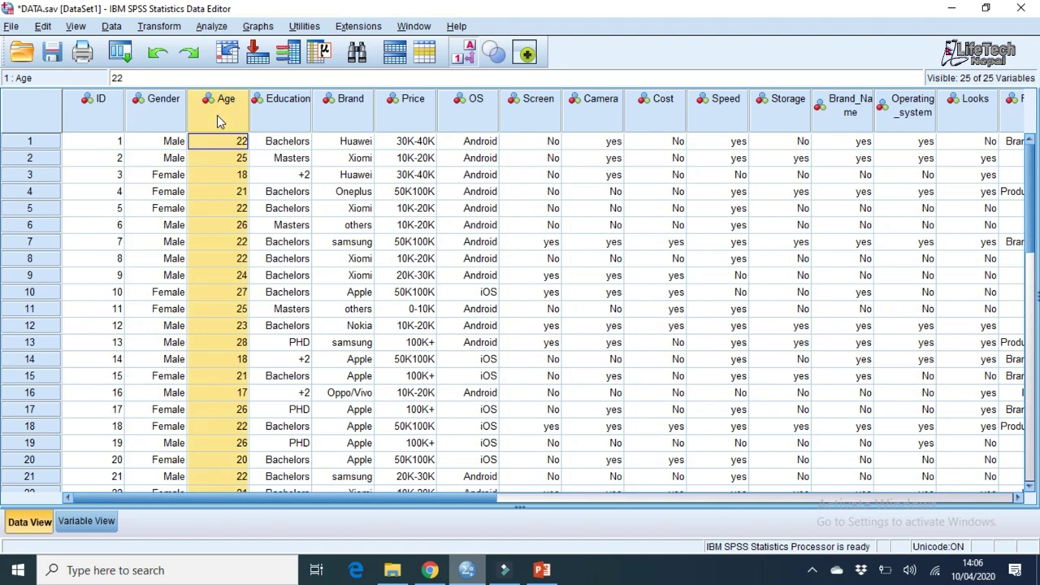
{"action": "mouse_move", "coordinate": [178, 122]}
{"action": "left_click", "coordinate": [169, 121]}
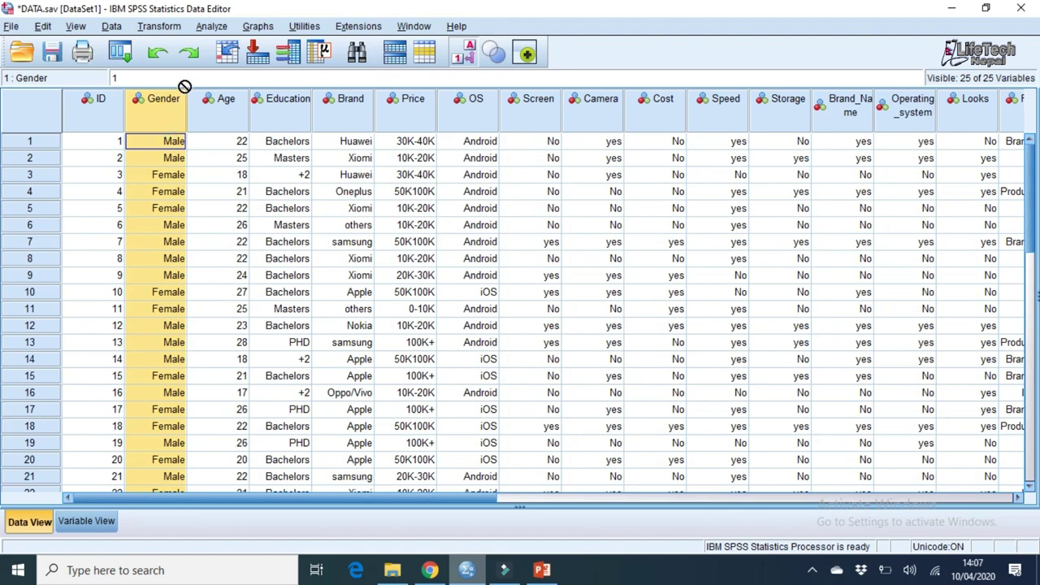
{"action": "left_click", "coordinate": [213, 27]}
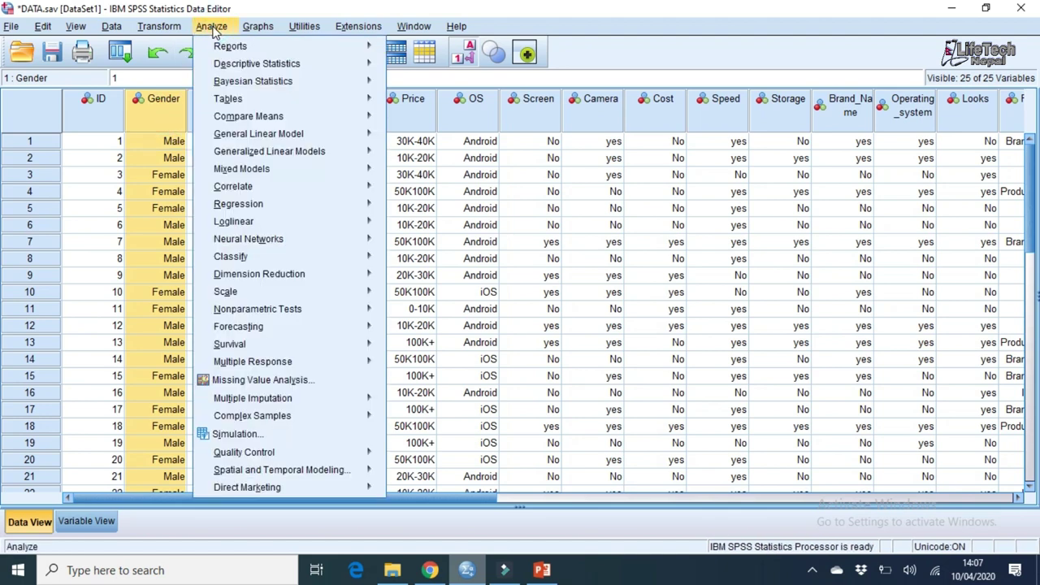
{"action": "mouse_move", "coordinate": [252, 68]}
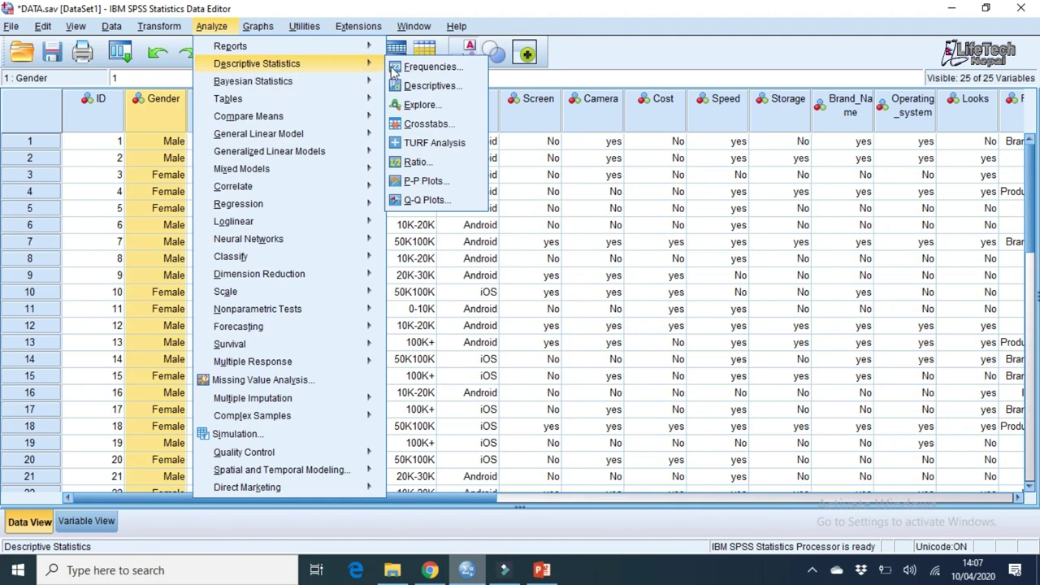
{"action": "left_click", "coordinate": [439, 71]}
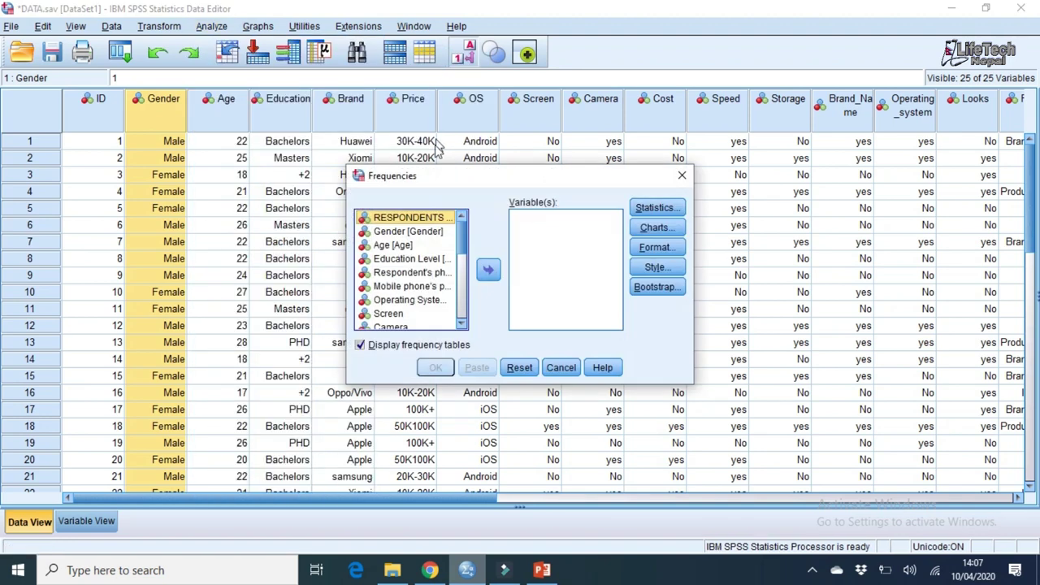
{"action": "key", "text": "Down"}
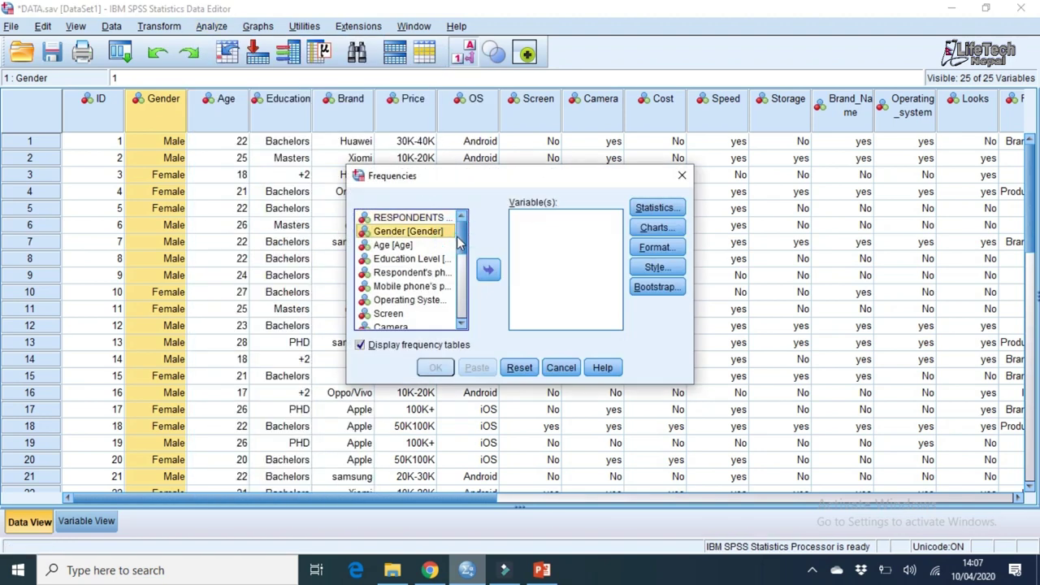
{"action": "left_click", "coordinate": [488, 272]}
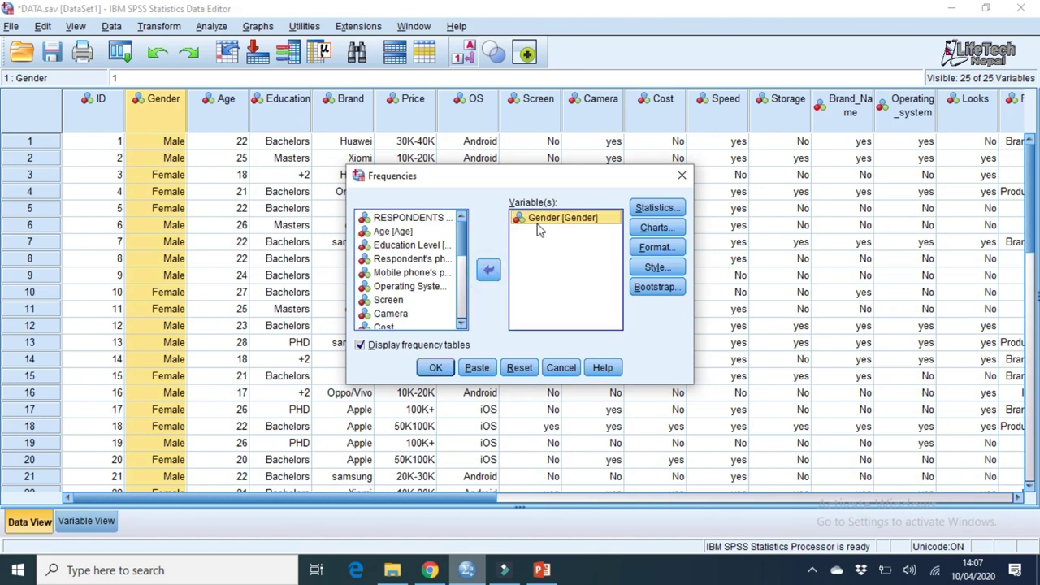
- Set the Frequencies chart type to pie charts with percentages as chart values, and run the analysis
{"action": "left_click", "coordinate": [656, 228]}
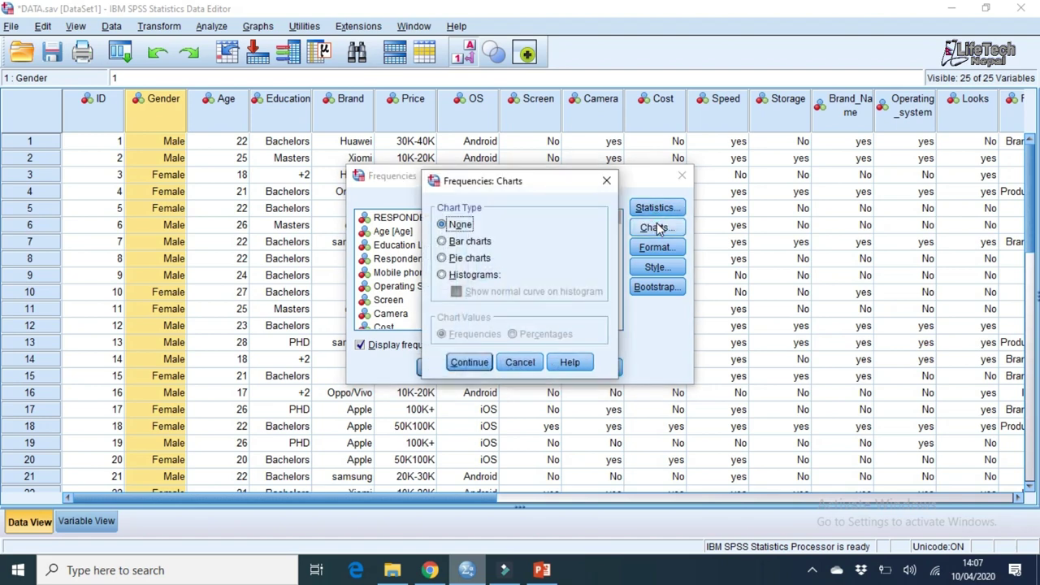
{"action": "left_click", "coordinate": [462, 258]}
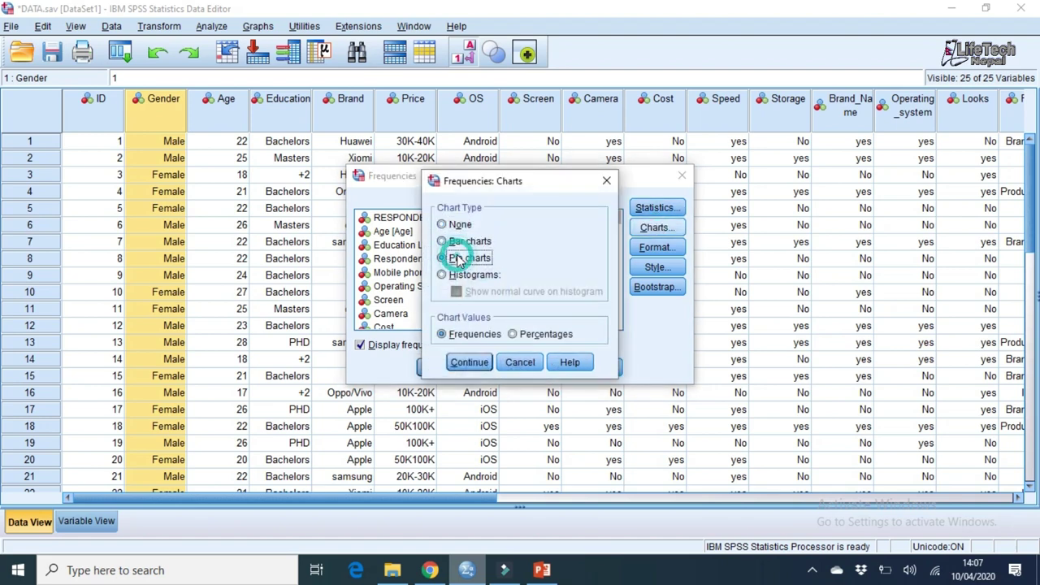
{"action": "left_click", "coordinate": [459, 243]}
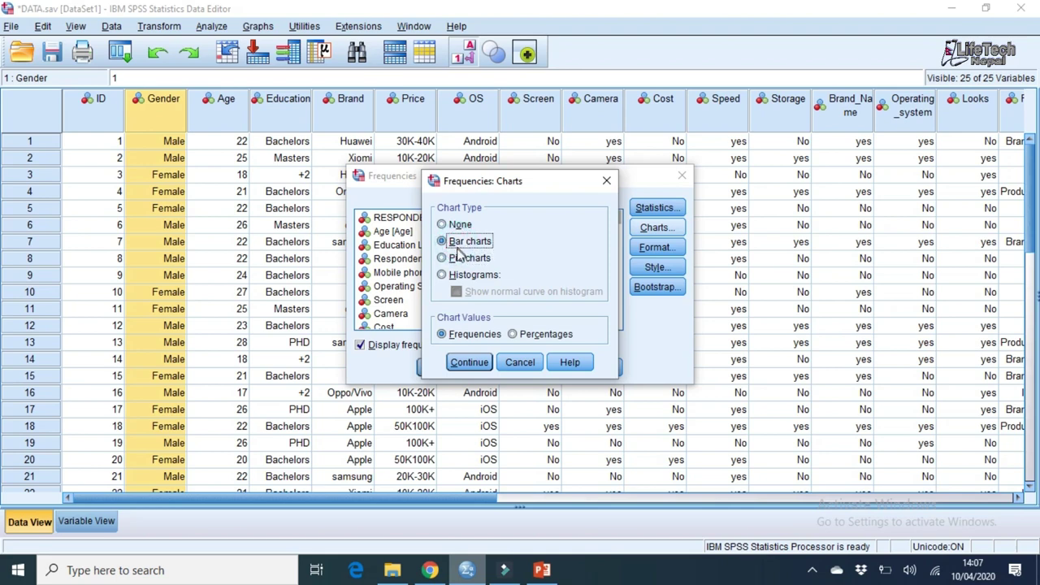
{"action": "left_click", "coordinate": [456, 258]}
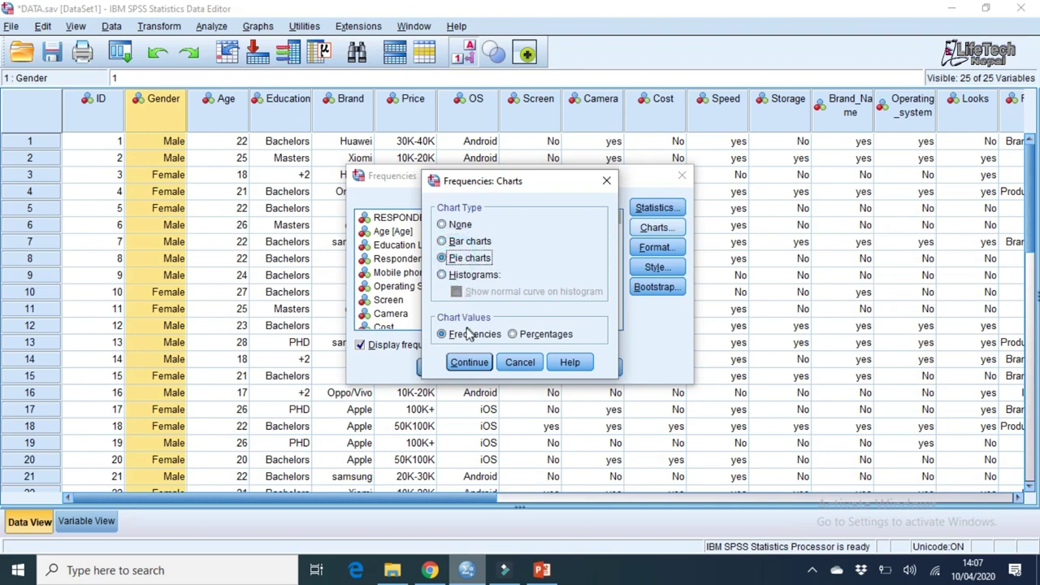
{"action": "left_click", "coordinate": [514, 335]}
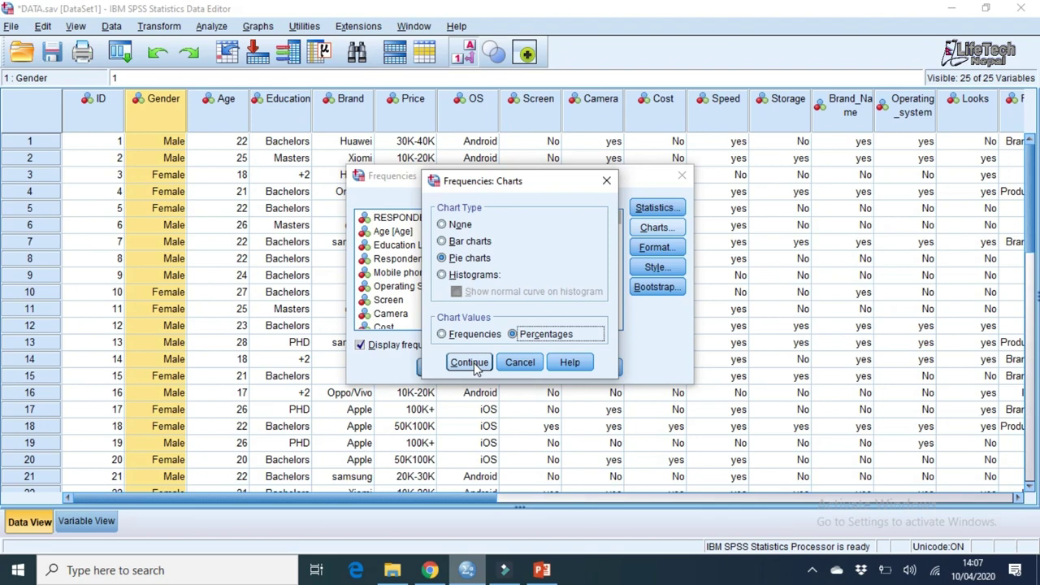
{"action": "left_click", "coordinate": [470, 362]}
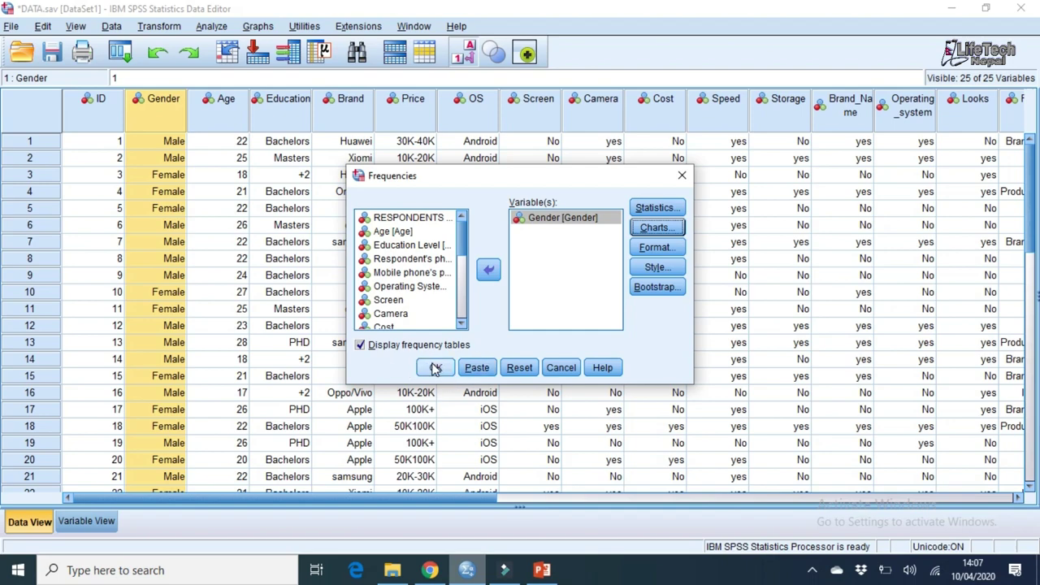
{"action": "left_click", "coordinate": [436, 368]}
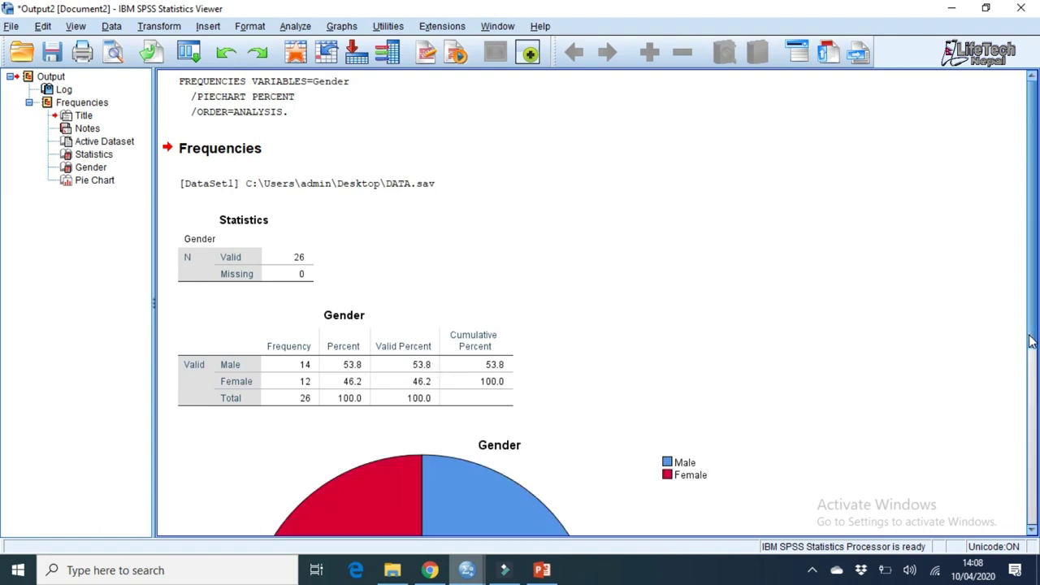
- Examine the Gender statistics, frequency table and pie chart in the output
{"action": "left_click", "coordinate": [301, 260]}
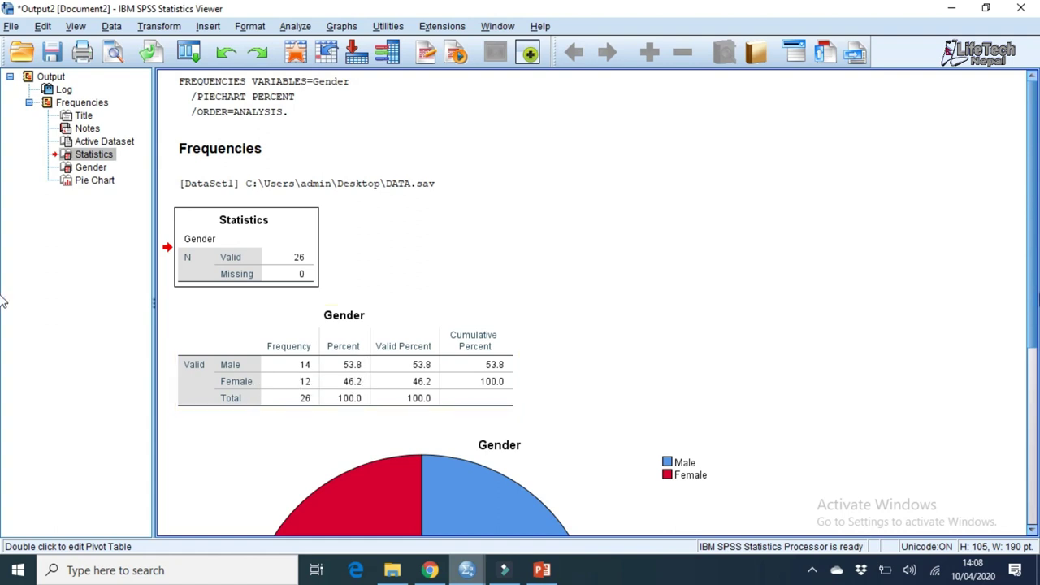
{"action": "scroll", "coordinate": [1031, 285], "scroll_direction": "down", "scroll_amount": 3}
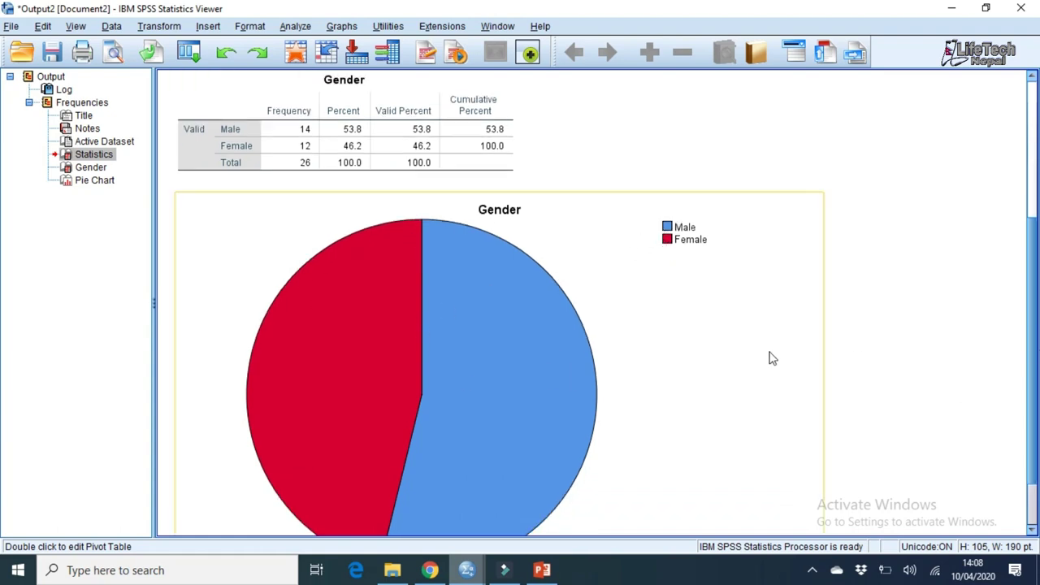
{"action": "scroll", "coordinate": [1033, 350], "scroll_direction": "up", "scroll_amount": 3}
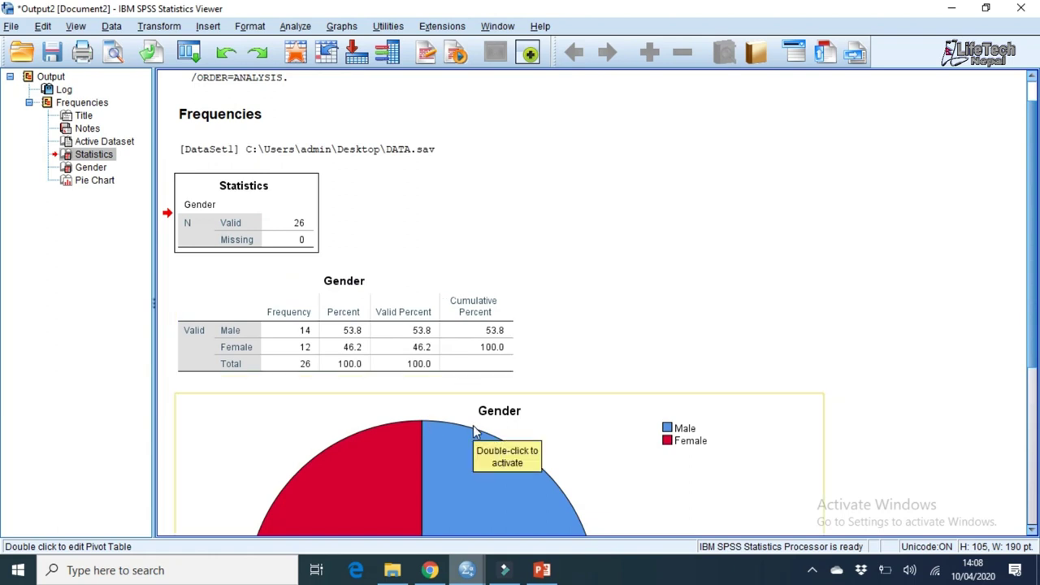
{"action": "left_click_drag", "start_coordinate": [475, 430], "coordinate": [503, 371]}
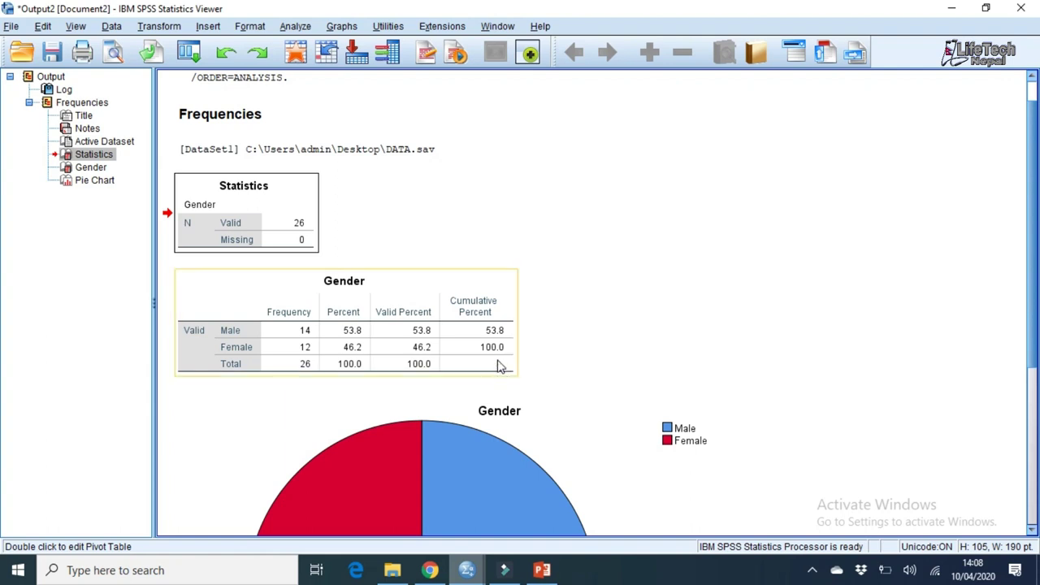
{"action": "left_click", "coordinate": [499, 366]}
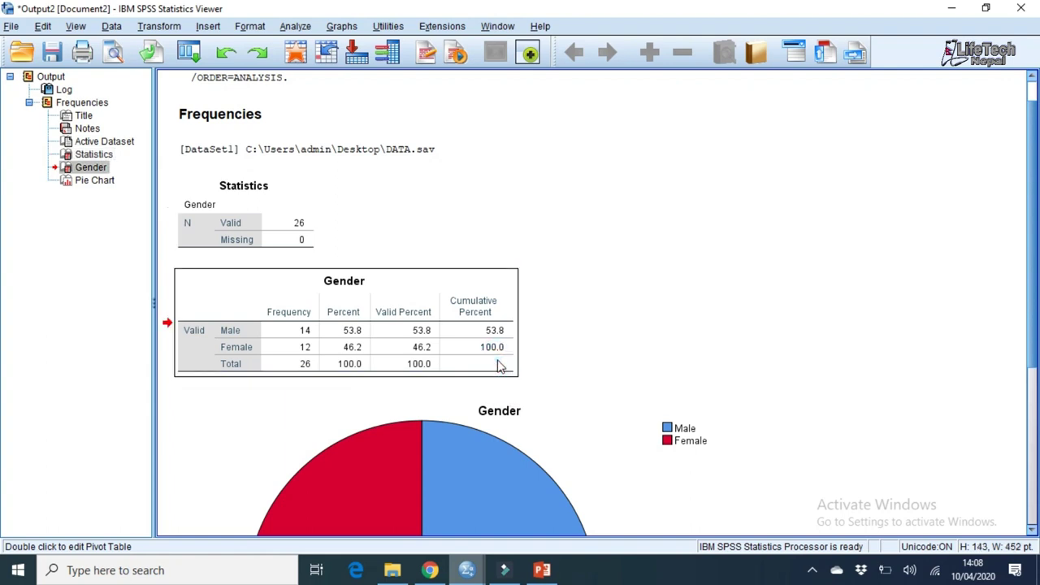
- Look through the copy options offered for the Gender frequency table and the pie chart
{"action": "left_click", "coordinate": [810, 573]}
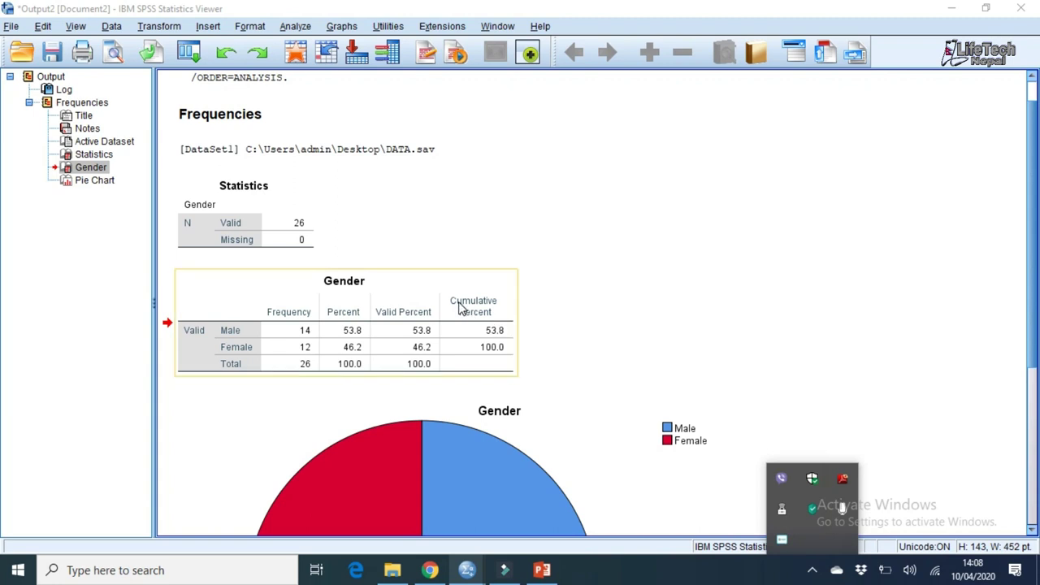
{"action": "left_click", "coordinate": [383, 279]}
{"action": "right_click", "coordinate": [383, 283]}
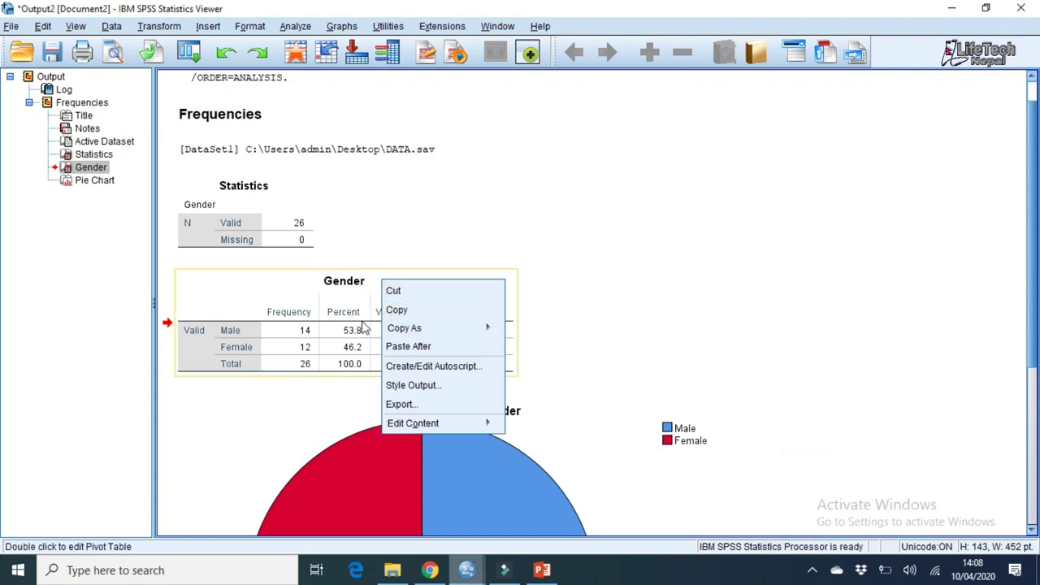
{"action": "mouse_move", "coordinate": [471, 328]}
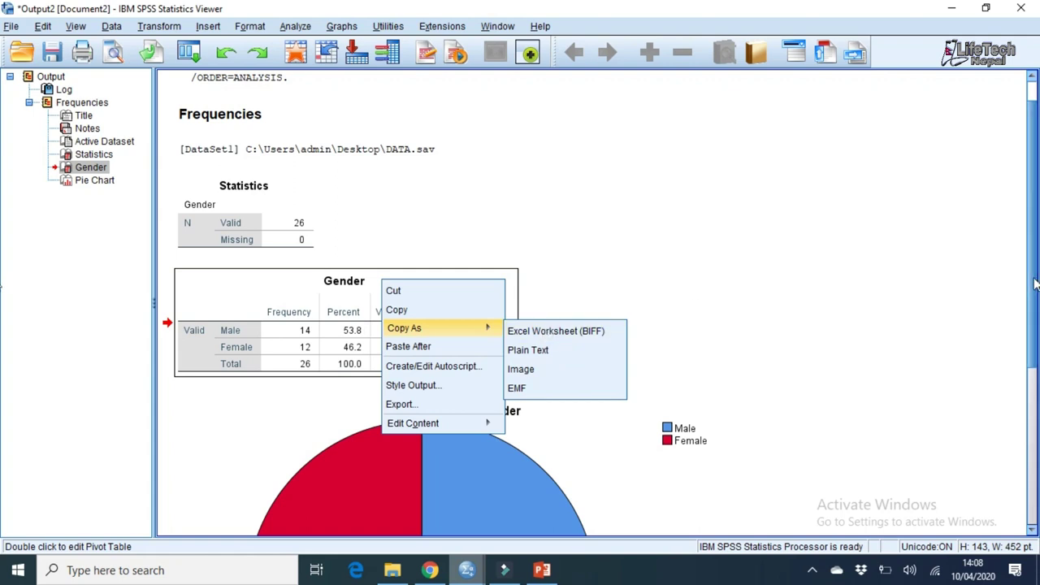
{"action": "left_click_drag", "start_coordinate": [1031, 284], "coordinate": [1033, 357]}
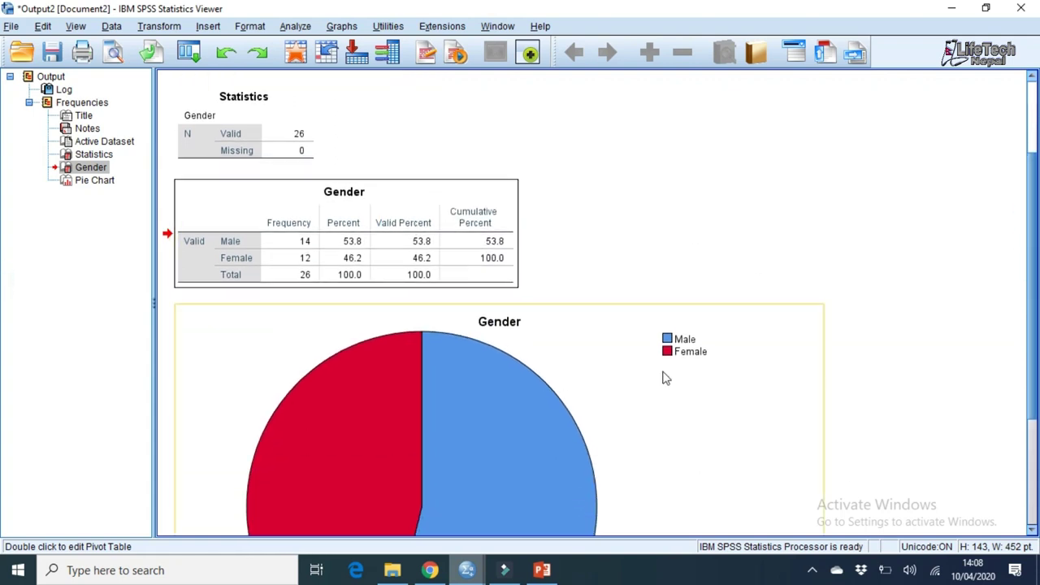
{"action": "scroll", "coordinate": [1029, 314], "scroll_direction": "down", "scroll_amount": 2}
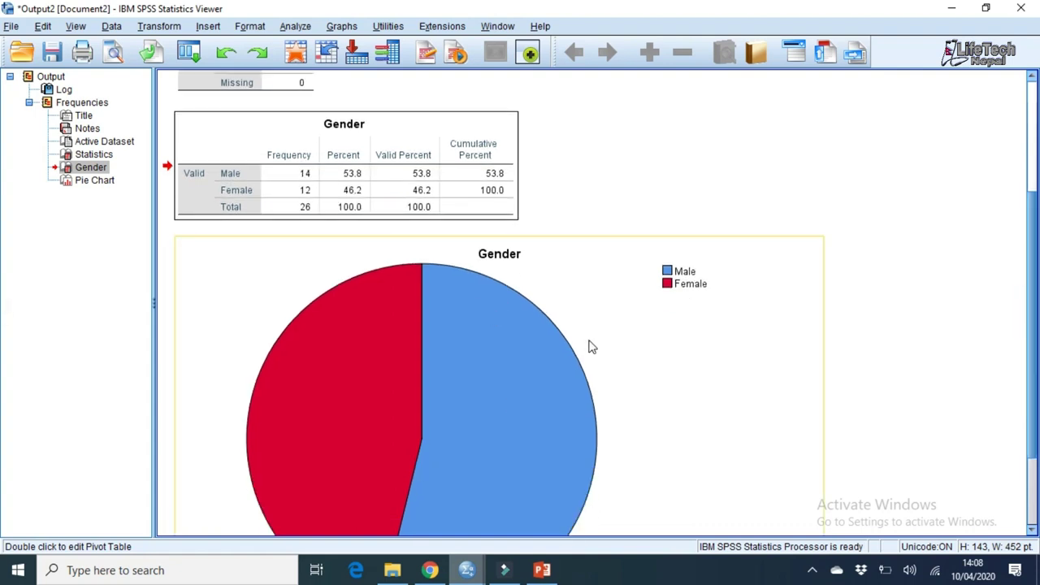
{"action": "right_click", "coordinate": [649, 364]}
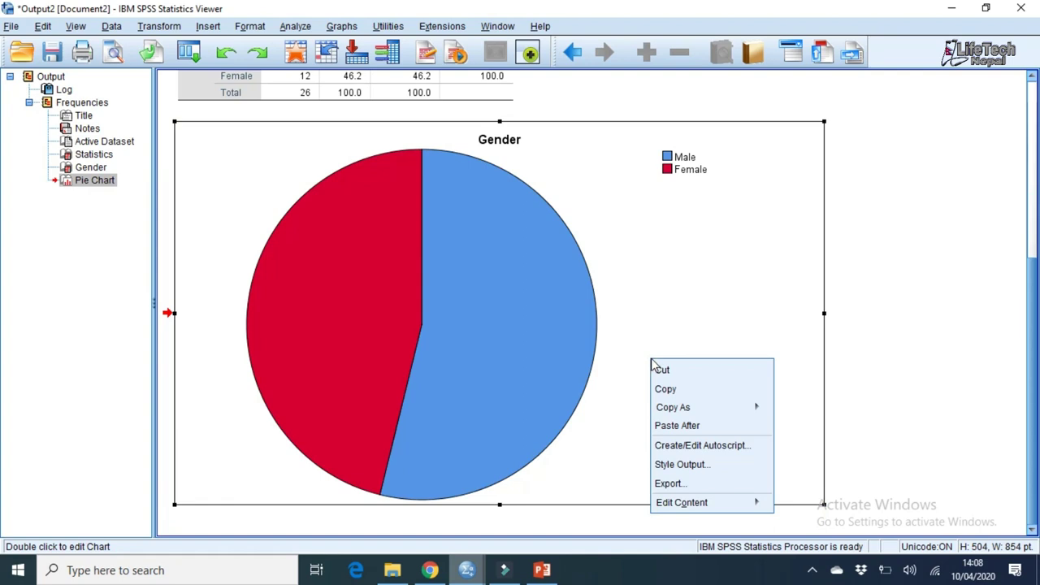
{"action": "left_click", "coordinate": [996, 369]}
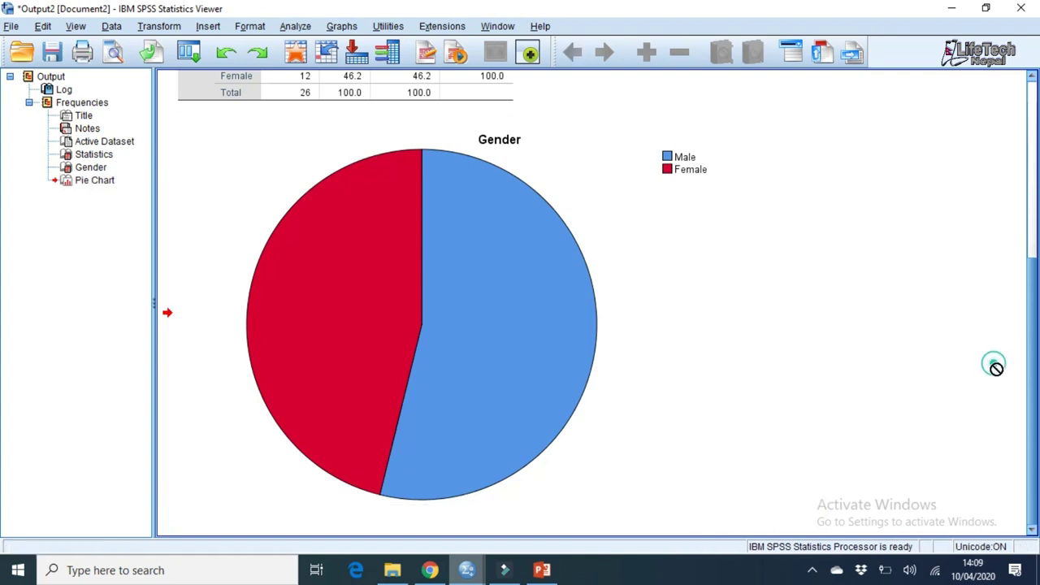
- Close the Gender frequencies output and return to the survey data
{"action": "scroll", "coordinate": [1021, 360], "scroll_direction": "up", "scroll_amount": 5}
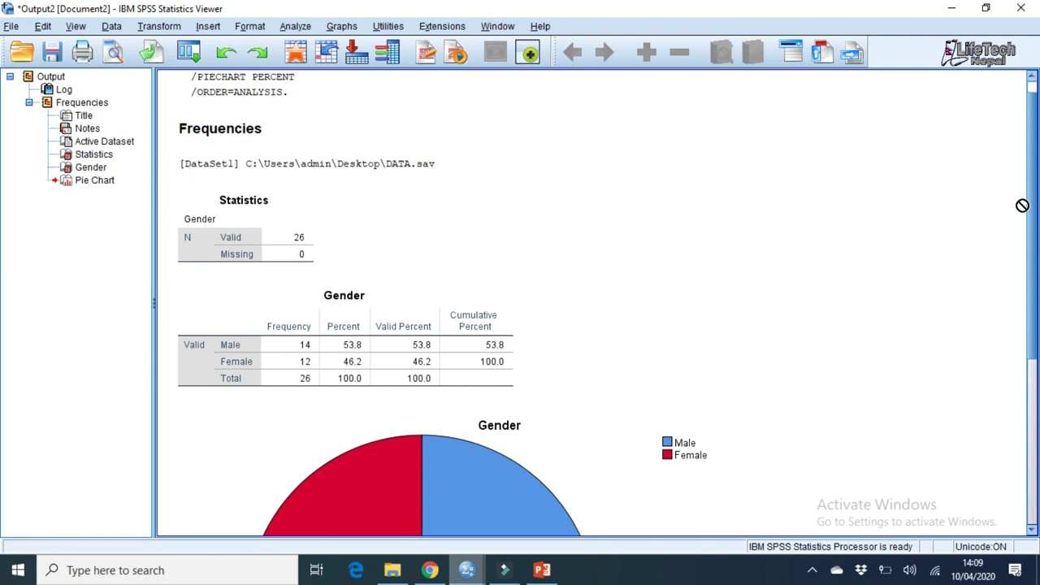
{"action": "left_click", "coordinate": [1018, 11]}
{"action": "left_click", "coordinate": [524, 306]}
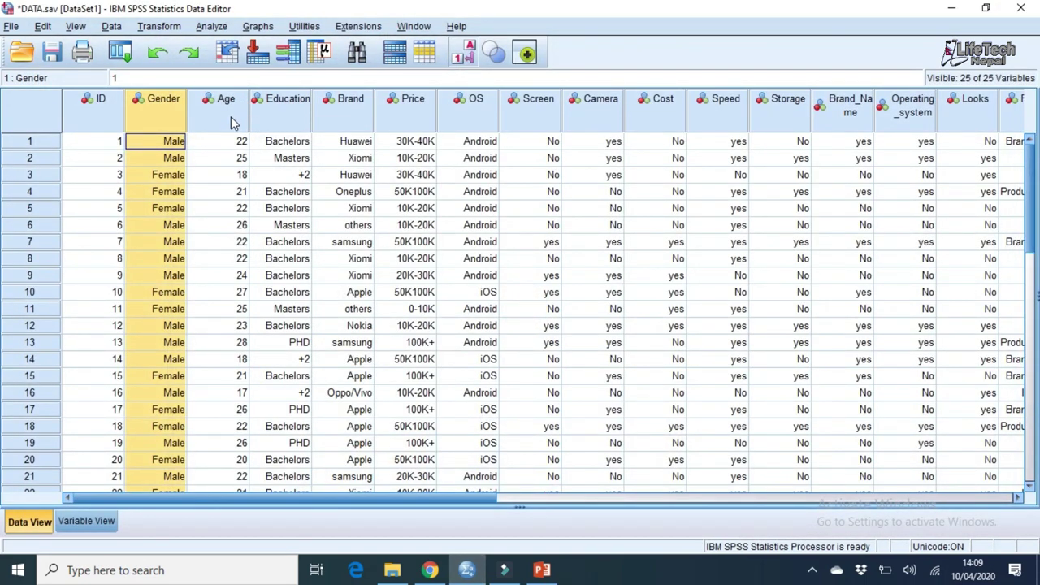
- Set up a Frequencies analysis with Age as the only variable, removing Gender from the analysed variables
{"action": "left_click", "coordinate": [230, 120]}
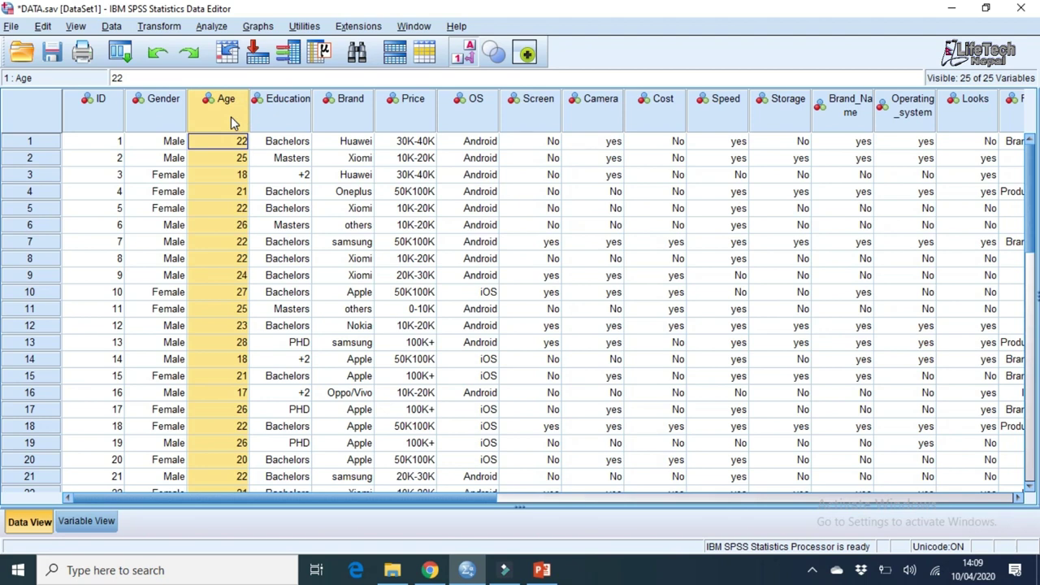
{"action": "left_click", "coordinate": [211, 26]}
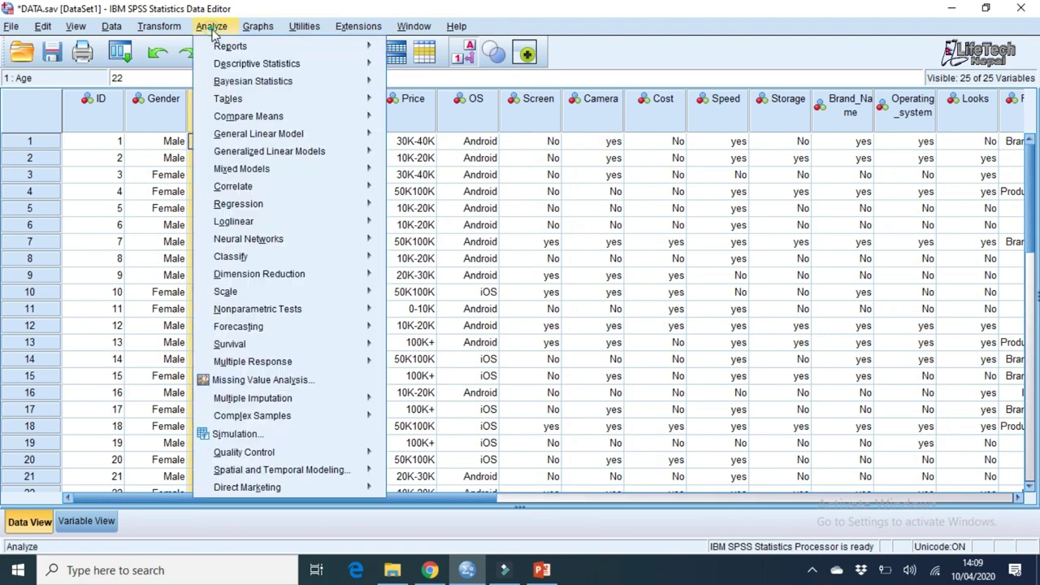
{"action": "mouse_move", "coordinate": [268, 63]}
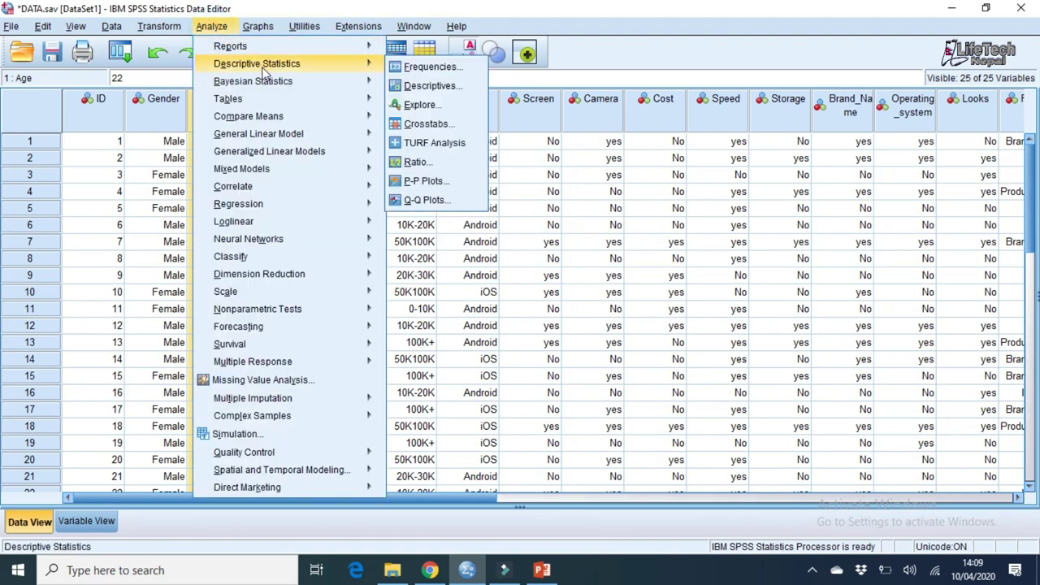
{"action": "left_click", "coordinate": [428, 68]}
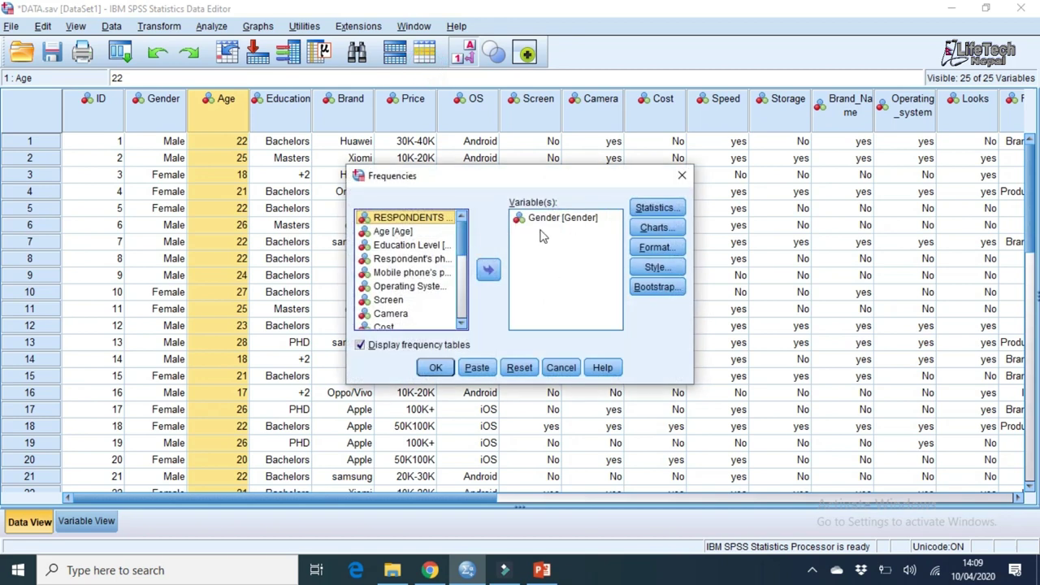
{"action": "left_click", "coordinate": [539, 223]}
{"action": "left_click", "coordinate": [488, 270]}
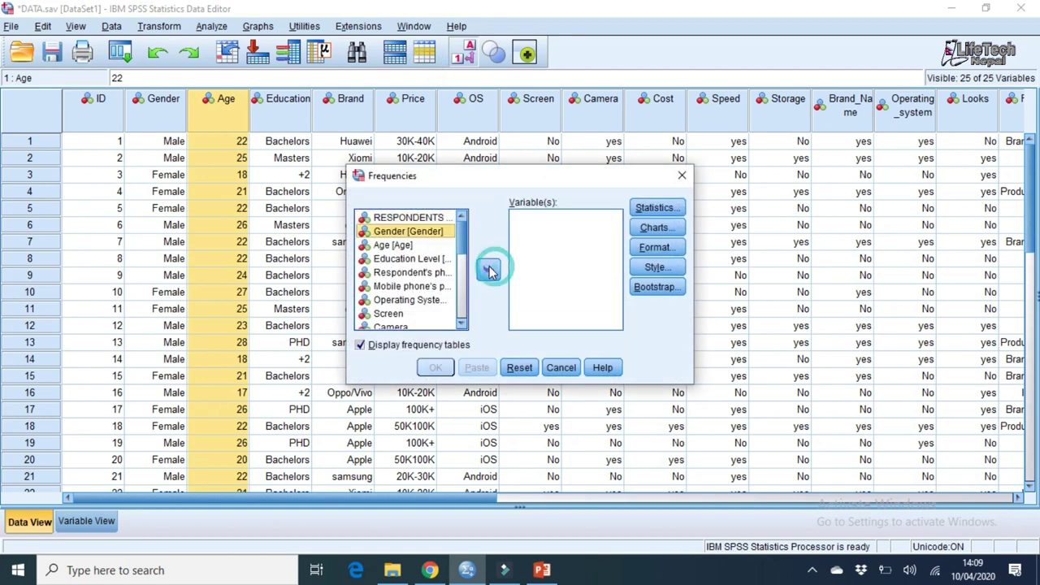
{"action": "left_click", "coordinate": [413, 246]}
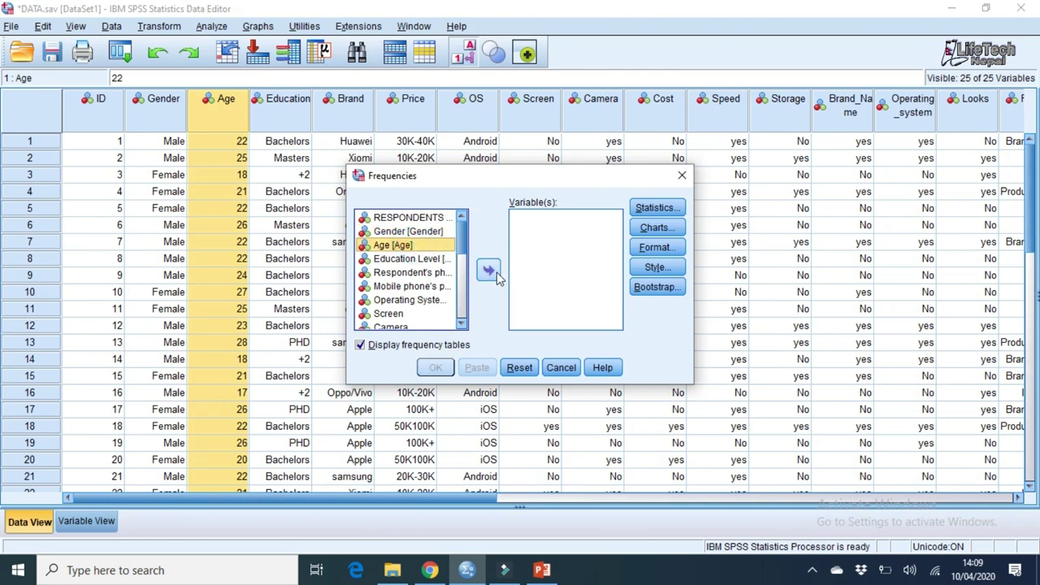
{"action": "left_click", "coordinate": [488, 270]}
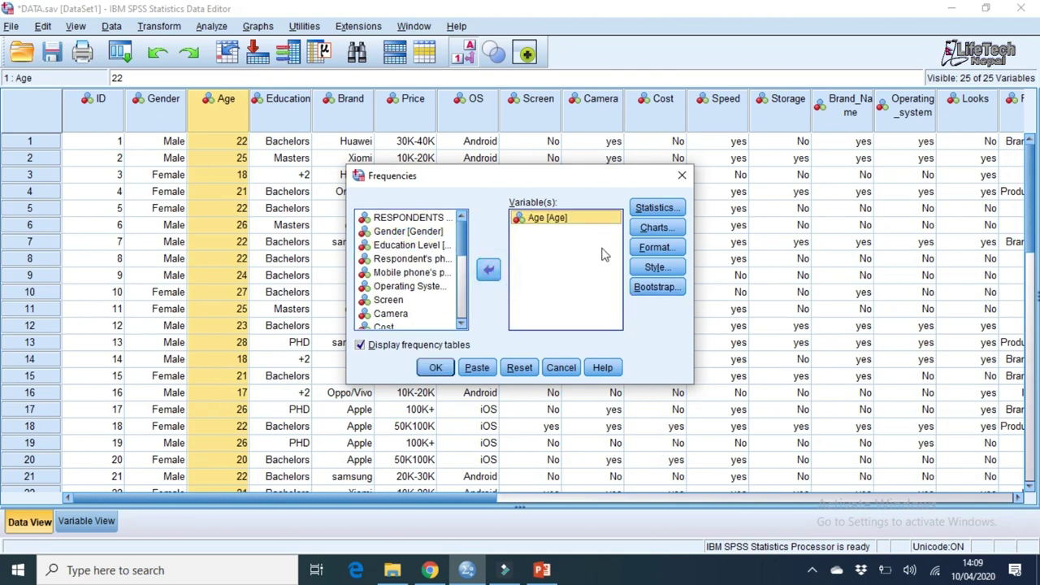
- Include the mean, median, mode, standard deviation, variance, range, minimum and maximum in the Frequencies statistics for Age
{"action": "left_click", "coordinate": [663, 209]}
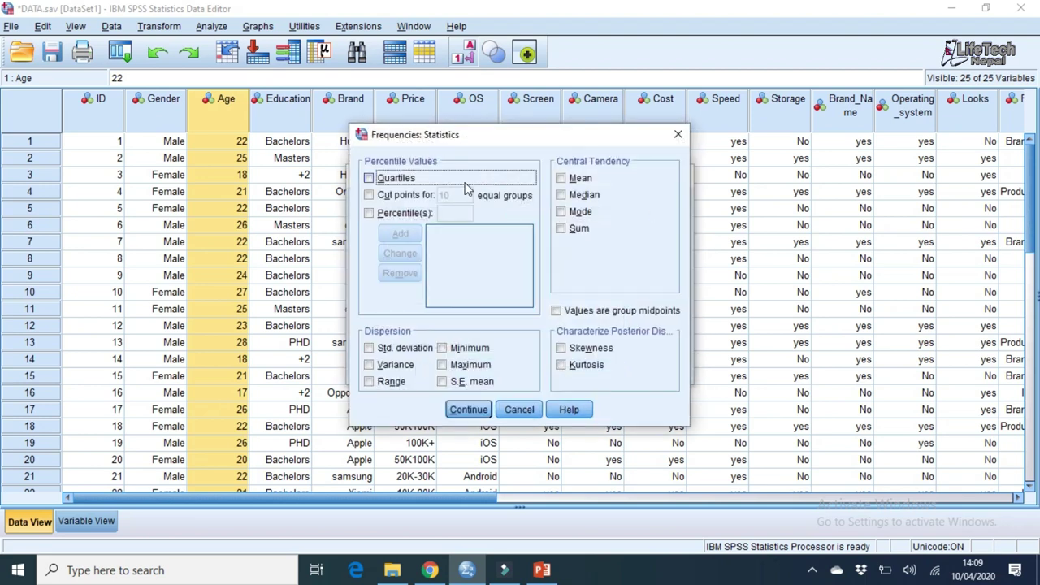
{"action": "left_click", "coordinate": [561, 178]}
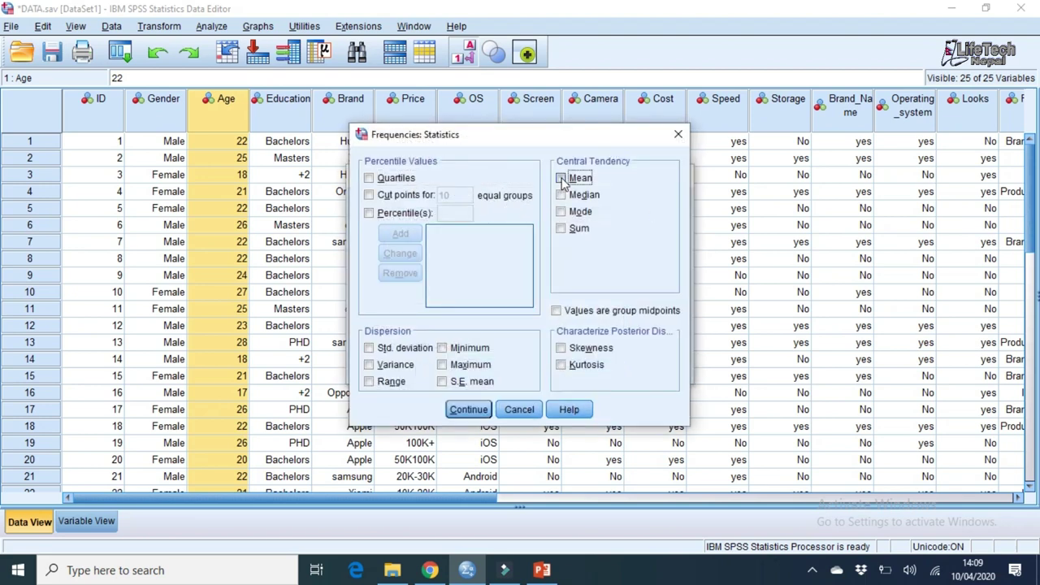
{"action": "left_click", "coordinate": [561, 196]}
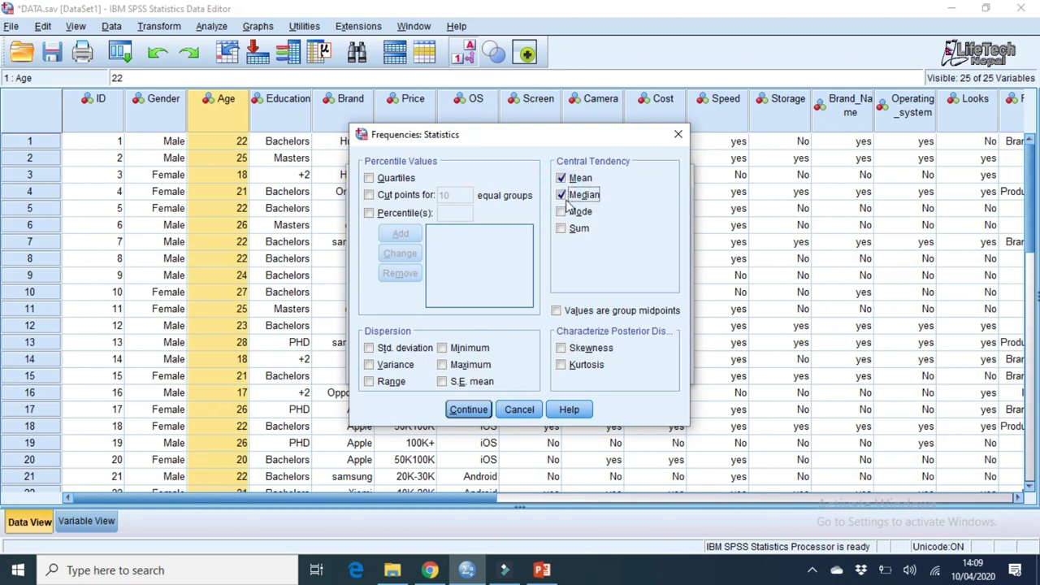
{"action": "left_click", "coordinate": [561, 212]}
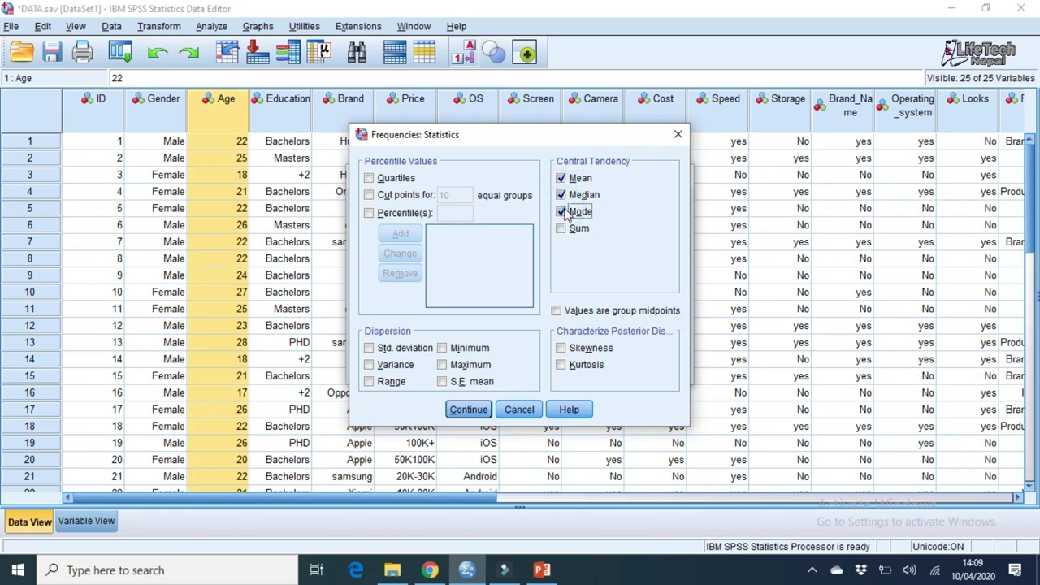
{"action": "left_click", "coordinate": [371, 347]}
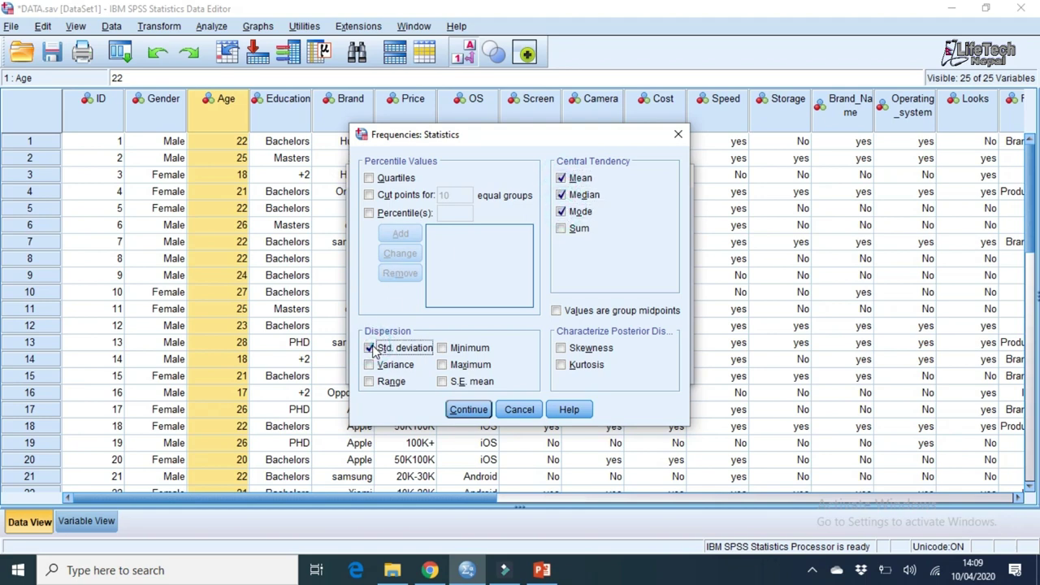
{"action": "left_click", "coordinate": [372, 365]}
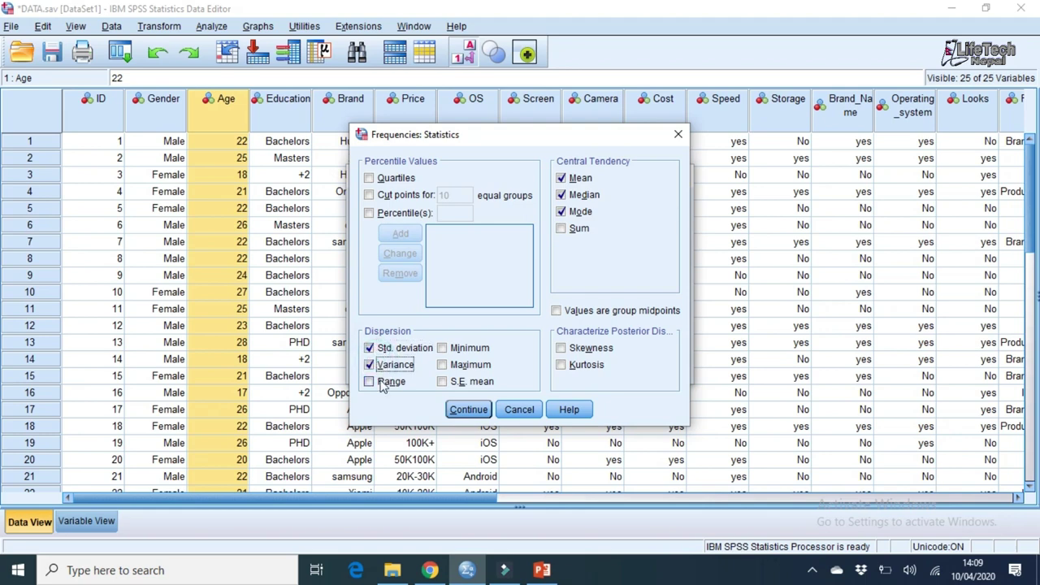
{"action": "left_click", "coordinate": [370, 381]}
{"action": "left_click", "coordinate": [443, 348]}
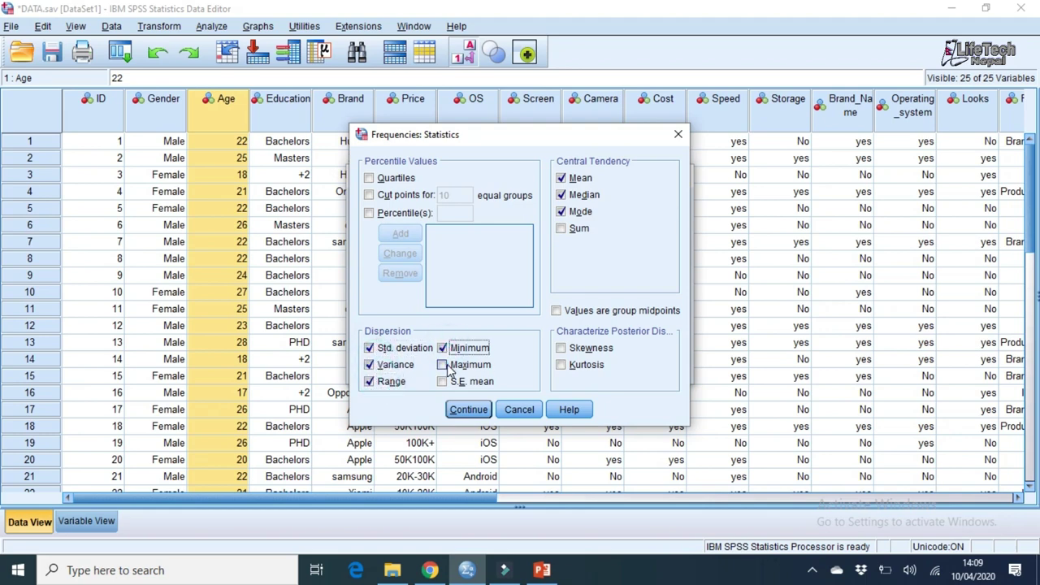
{"action": "left_click", "coordinate": [443, 365]}
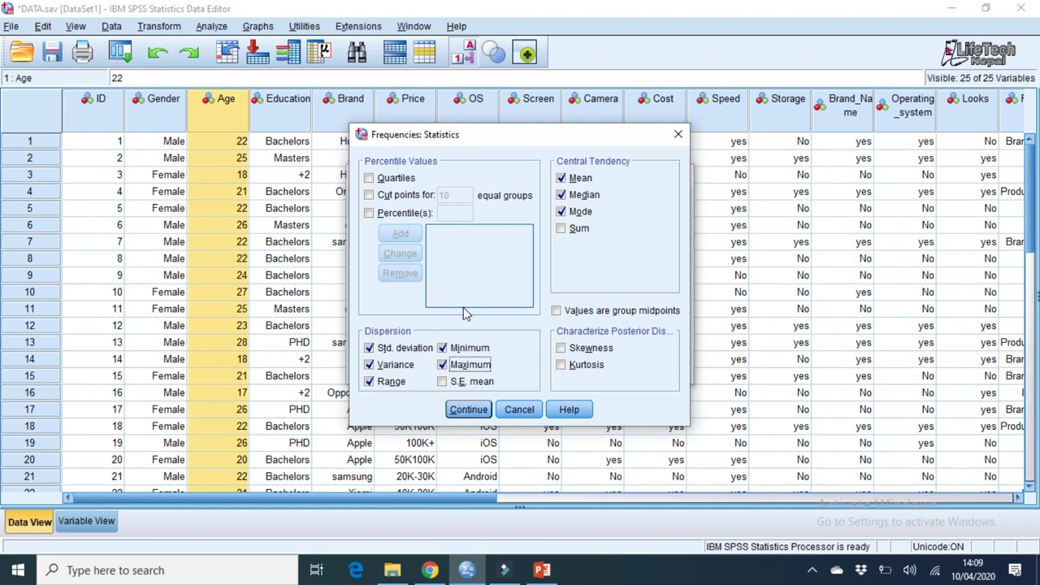
{"action": "left_click", "coordinate": [468, 411]}
- Use pie charts with percentages as chart values for Age, and run the Frequencies analysis
{"action": "left_click", "coordinate": [646, 231]}
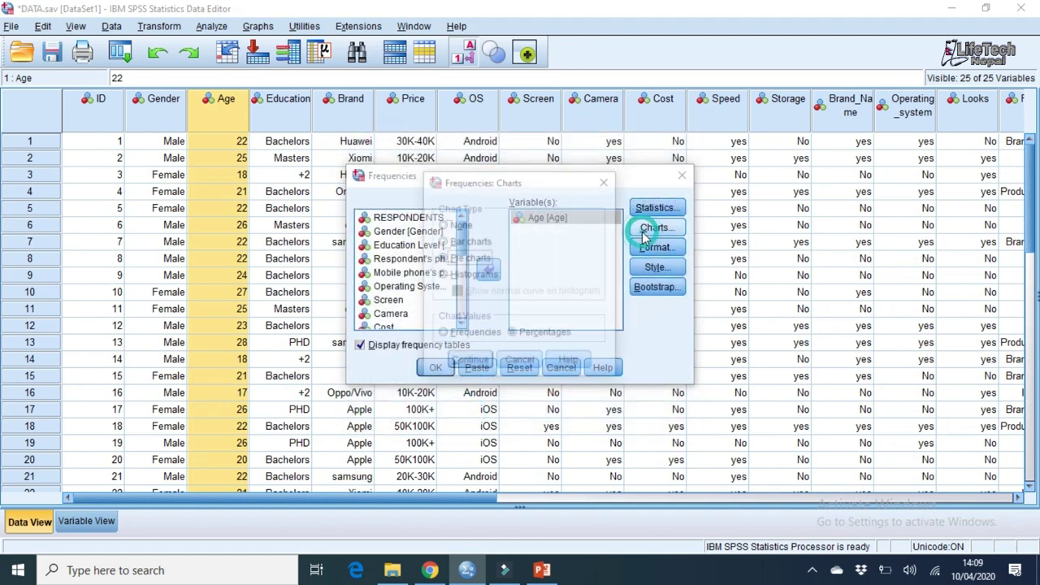
{"action": "left_click", "coordinate": [468, 258]}
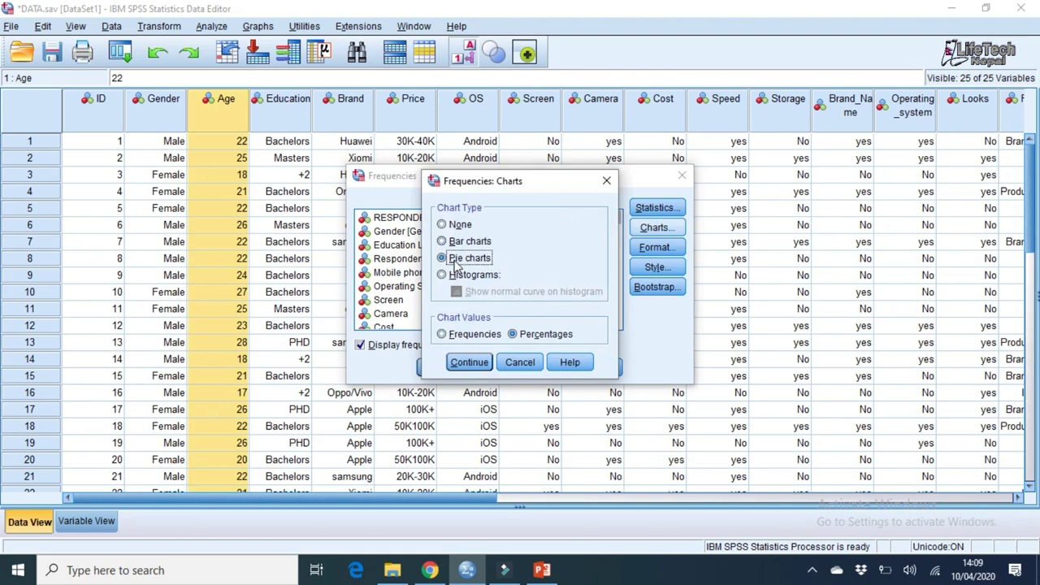
{"action": "left_click", "coordinate": [466, 363]}
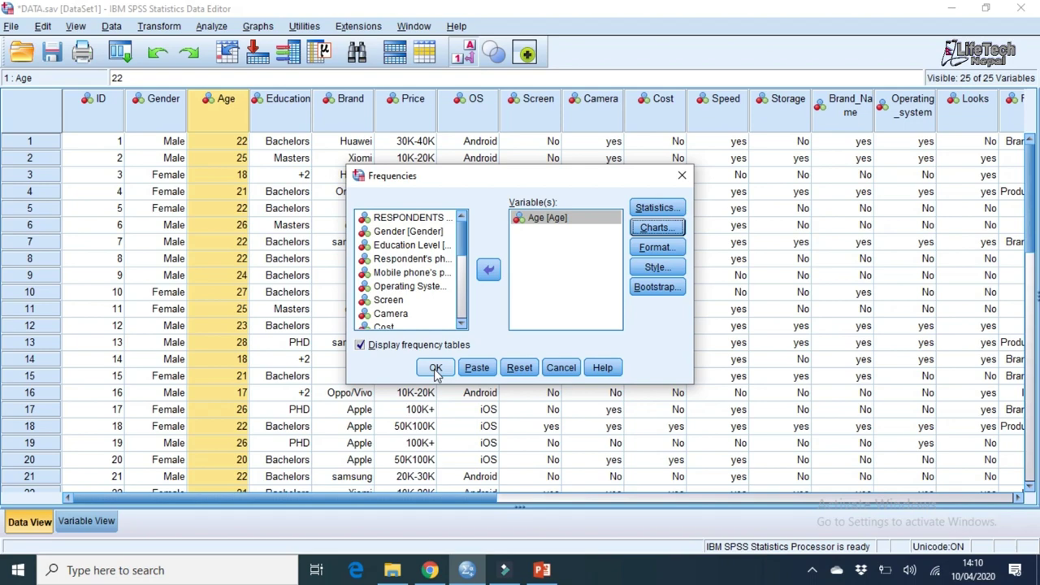
{"action": "left_click", "coordinate": [435, 368]}
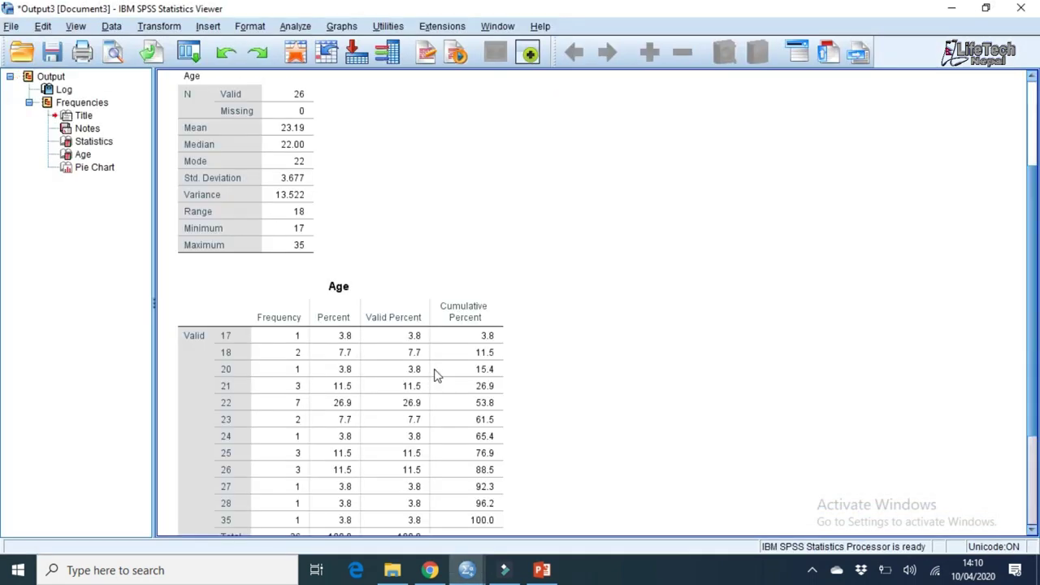
- Examine the Age statistics, frequency table and pie chart, and check the copy options for the statistics table
{"action": "left_click_drag", "start_coordinate": [1030, 286], "coordinate": [1030, 236]}
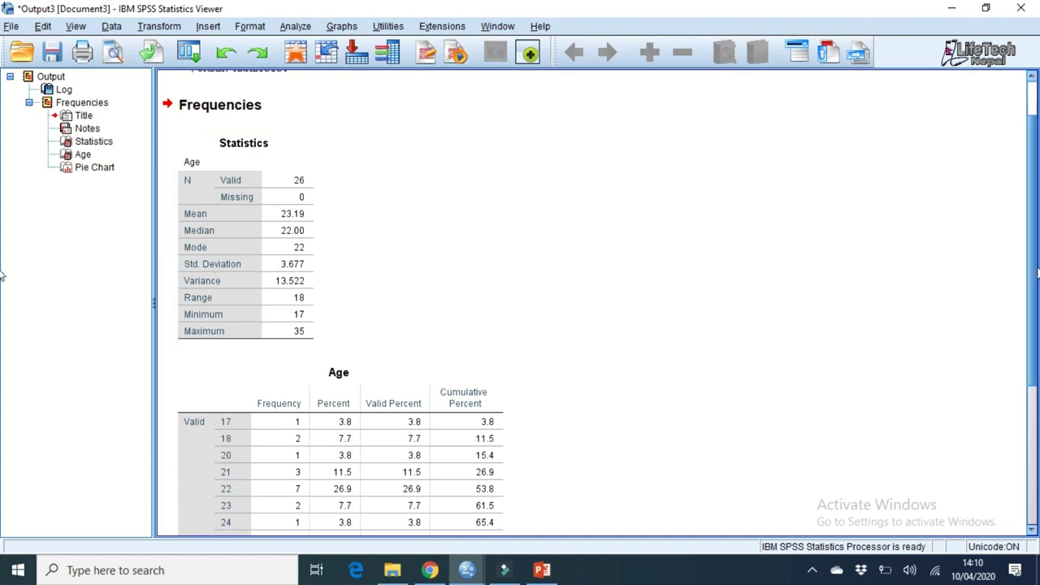
{"action": "scroll", "coordinate": [1034, 276], "scroll_direction": "down", "scroll_amount": 3}
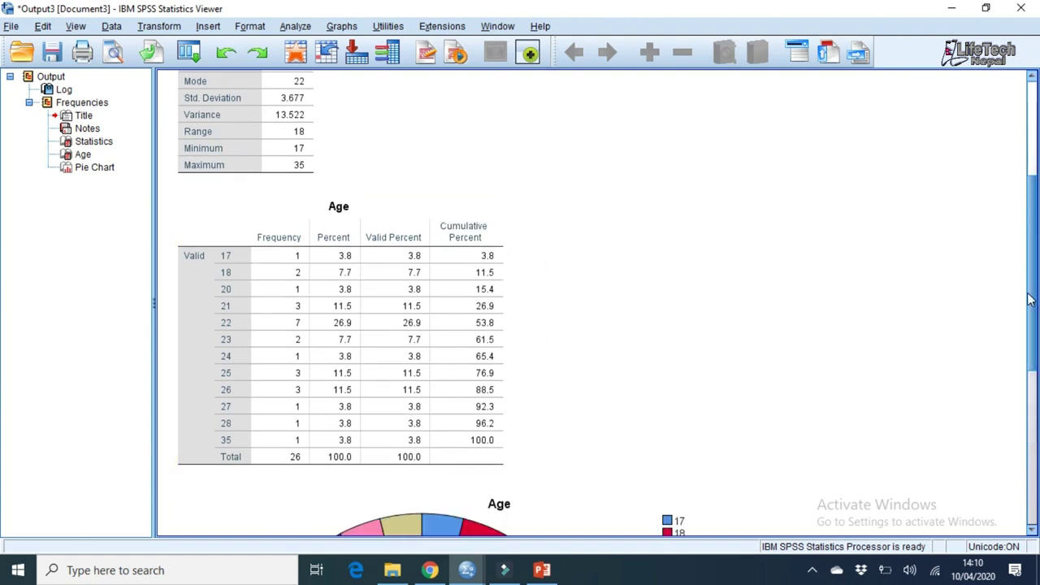
{"action": "scroll", "coordinate": [1030, 313], "scroll_direction": "down", "scroll_amount": 5}
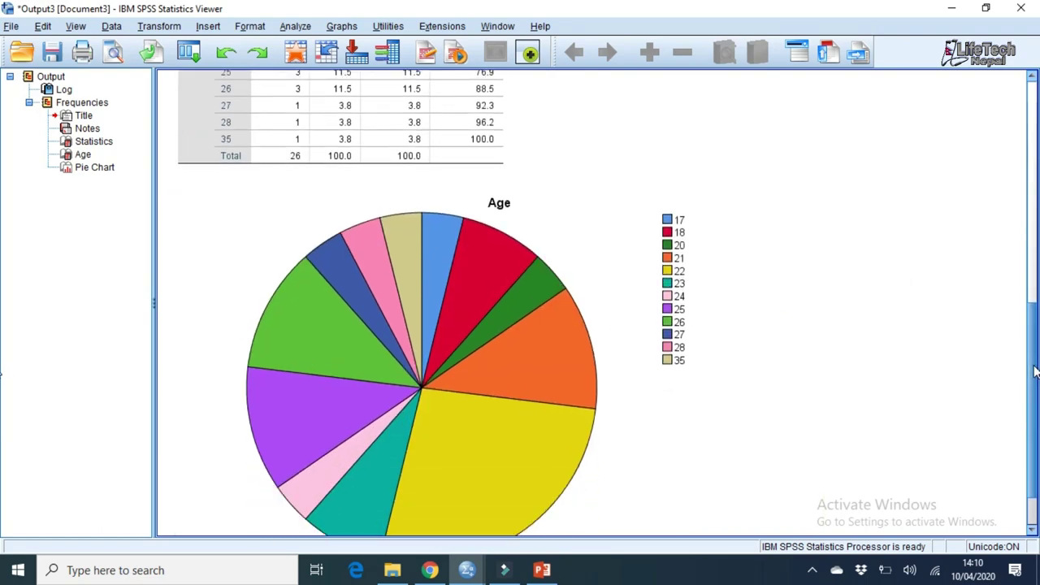
{"action": "scroll", "coordinate": [1034, 371], "scroll_direction": "up", "scroll_amount": 10}
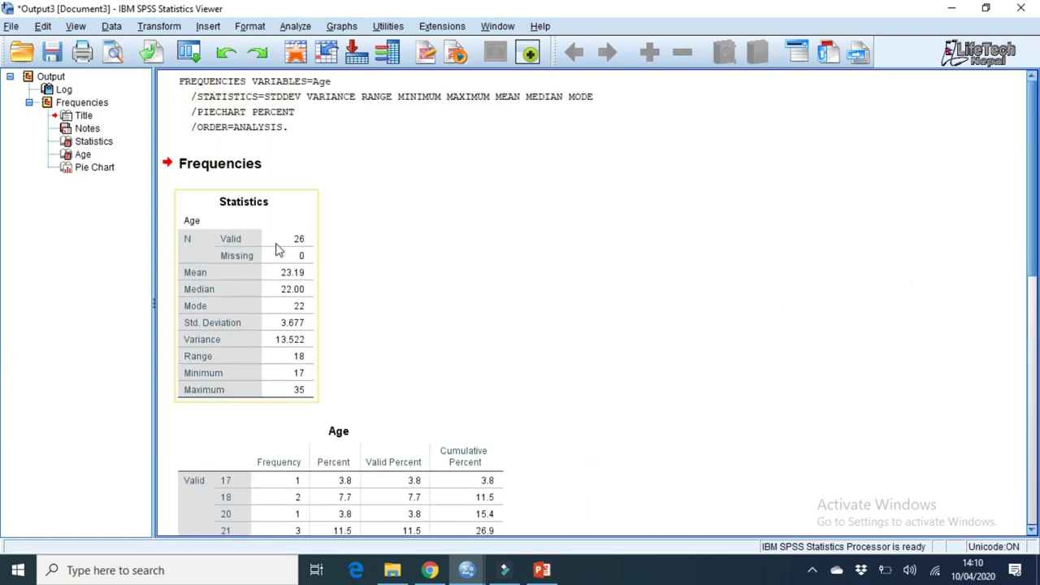
{"action": "right_click", "coordinate": [278, 219]}
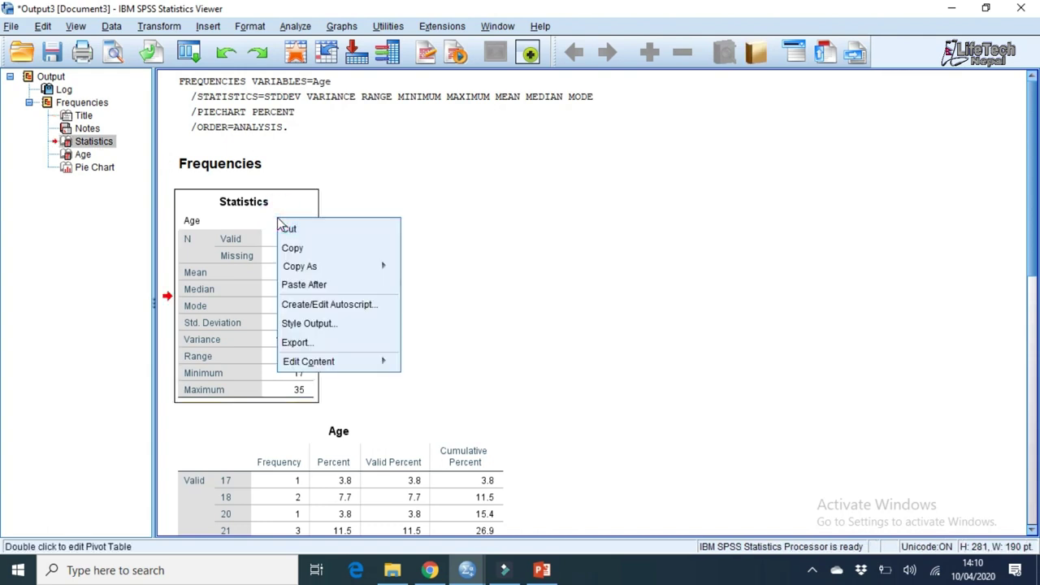
{"action": "left_click", "coordinate": [453, 247]}
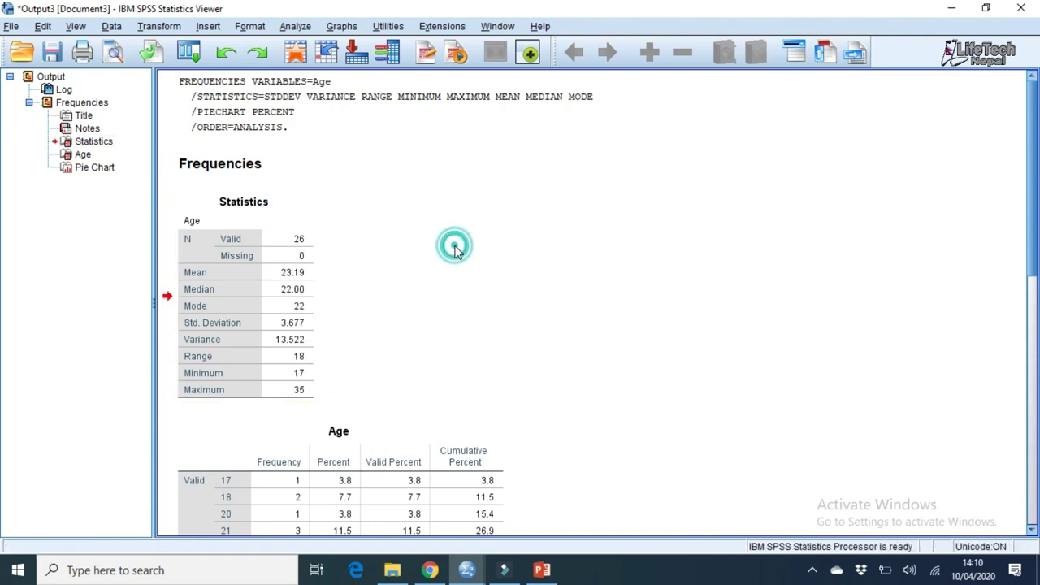
- Close the Age frequencies output without saving it
{"action": "left_click", "coordinate": [1016, 20]}
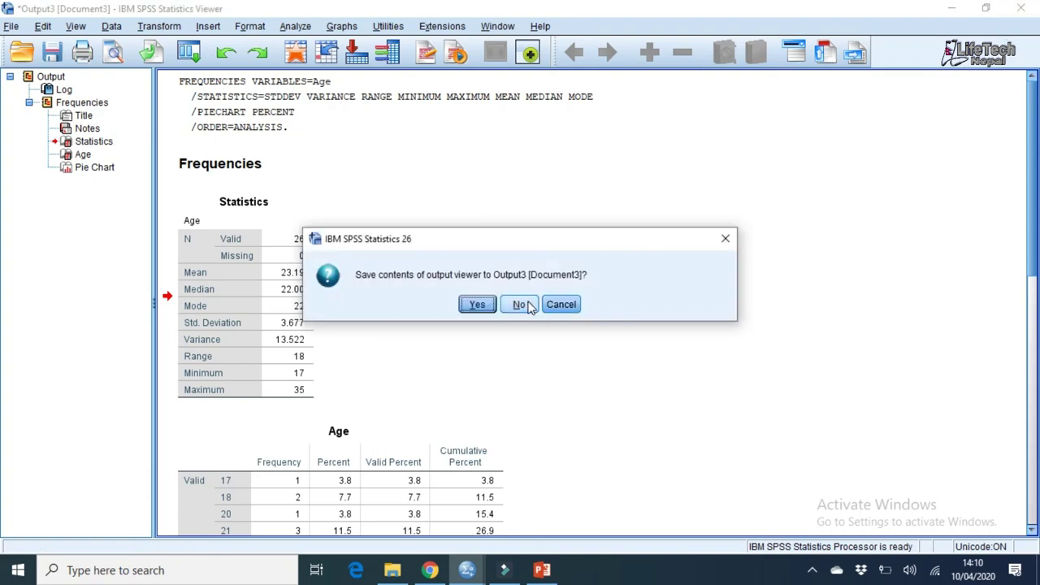
{"action": "left_click", "coordinate": [524, 303]}
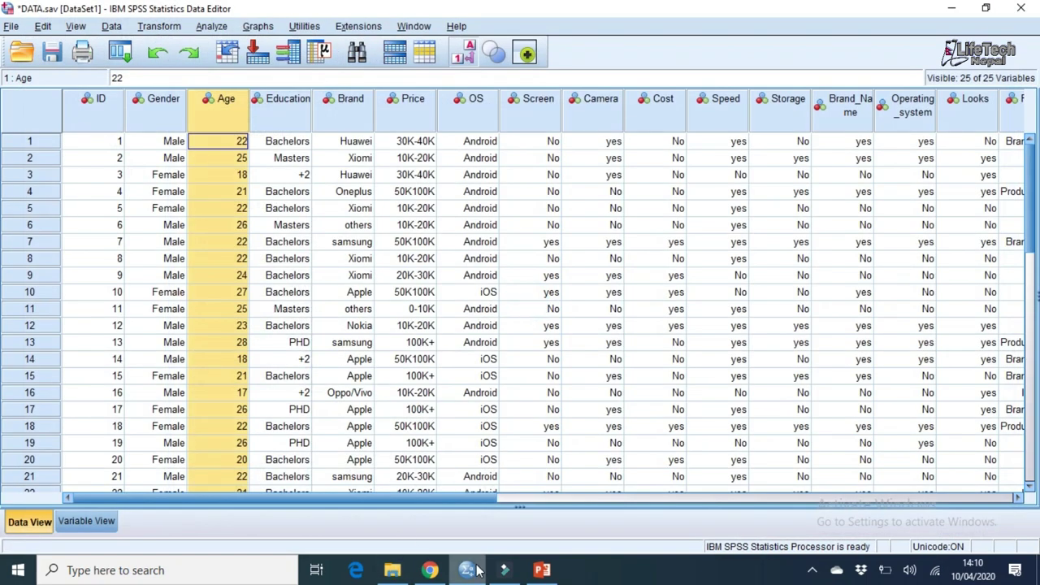
- Switch to the PowerPoint outline and highlight the "Check box" item under "How to analyze"
{"action": "left_click", "coordinate": [542, 570]}
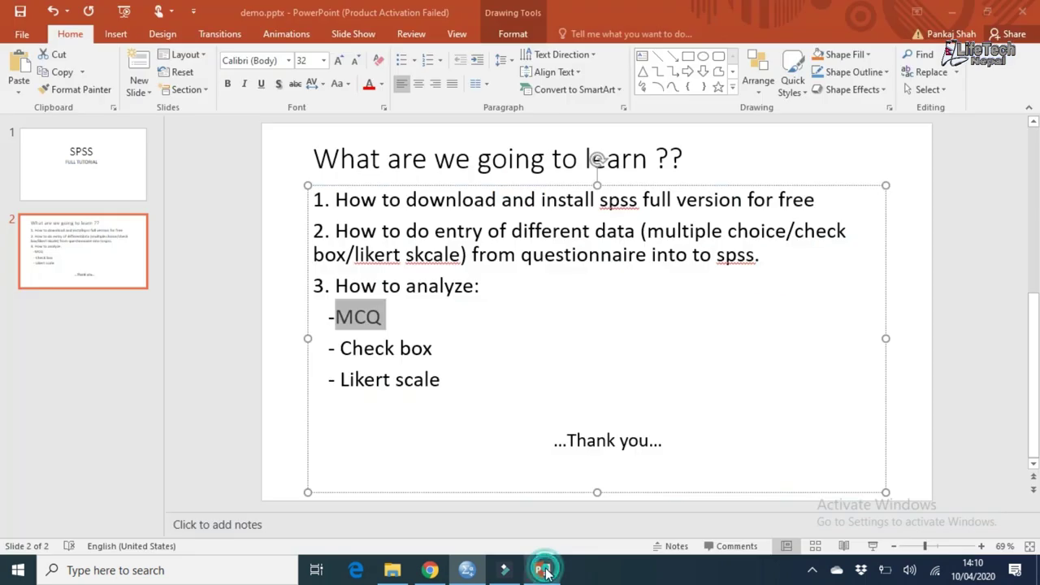
{"action": "left_click", "coordinate": [366, 320]}
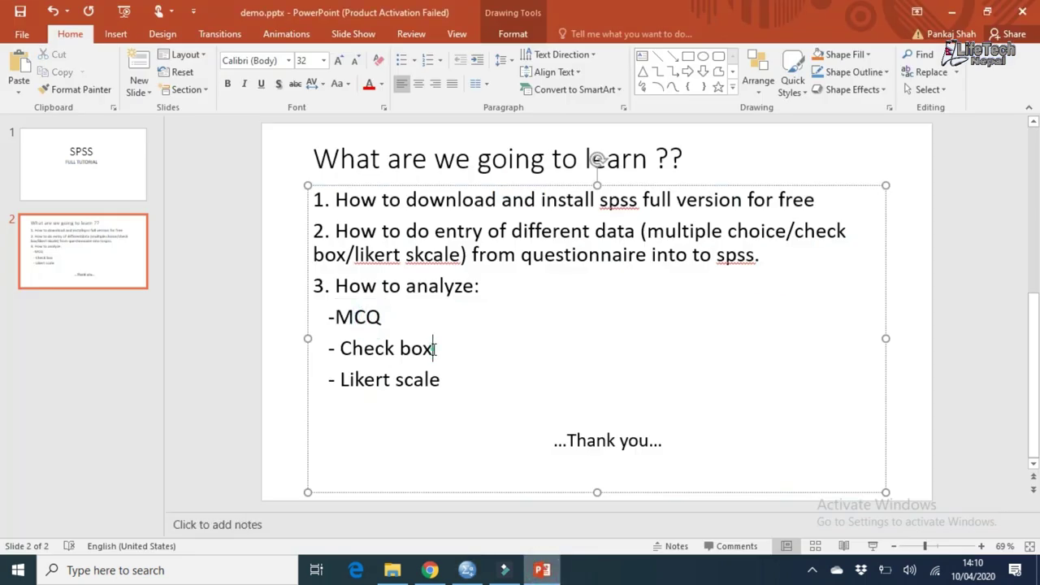
{"action": "left_click_drag", "start_coordinate": [435, 348], "coordinate": [341, 348]}
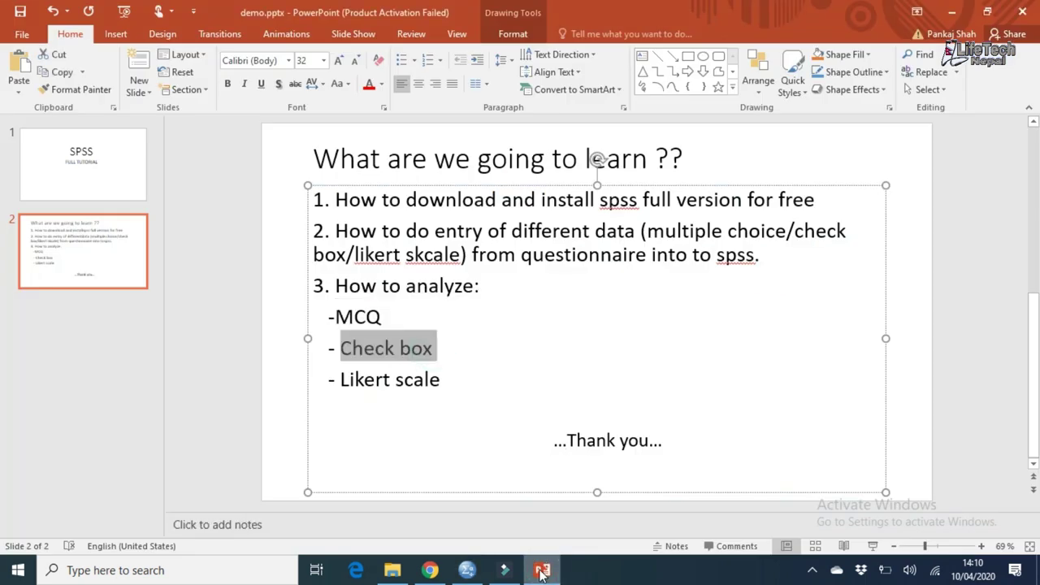
{"action": "left_click", "coordinate": [510, 464]}
- Switch back to SPSS and look over the check-box variables in the survey data, from Screen to Looks
{"action": "left_click", "coordinate": [469, 569]}
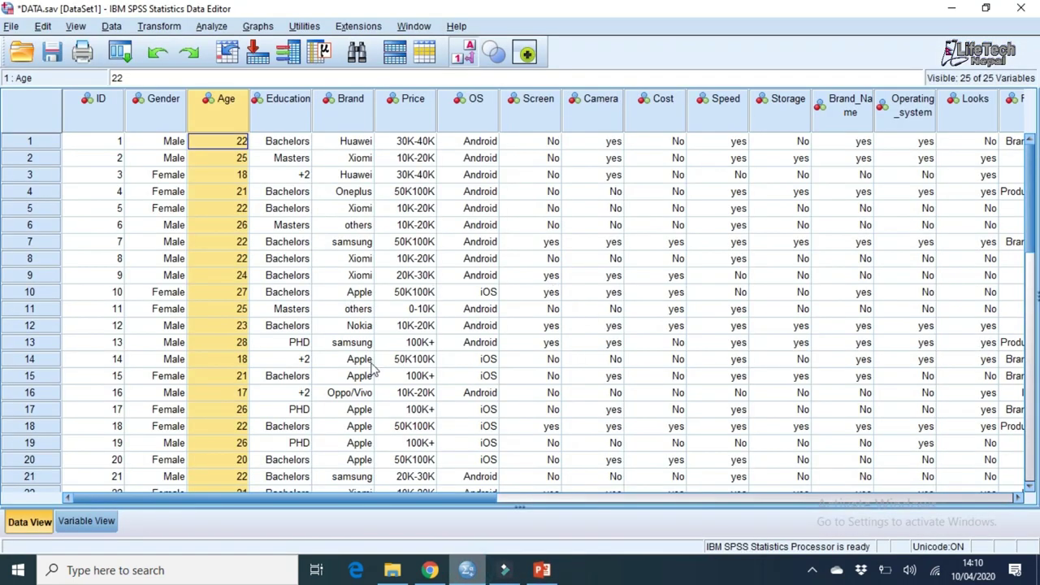
{"action": "left_click_drag", "start_coordinate": [353, 502], "coordinate": [492, 506]}
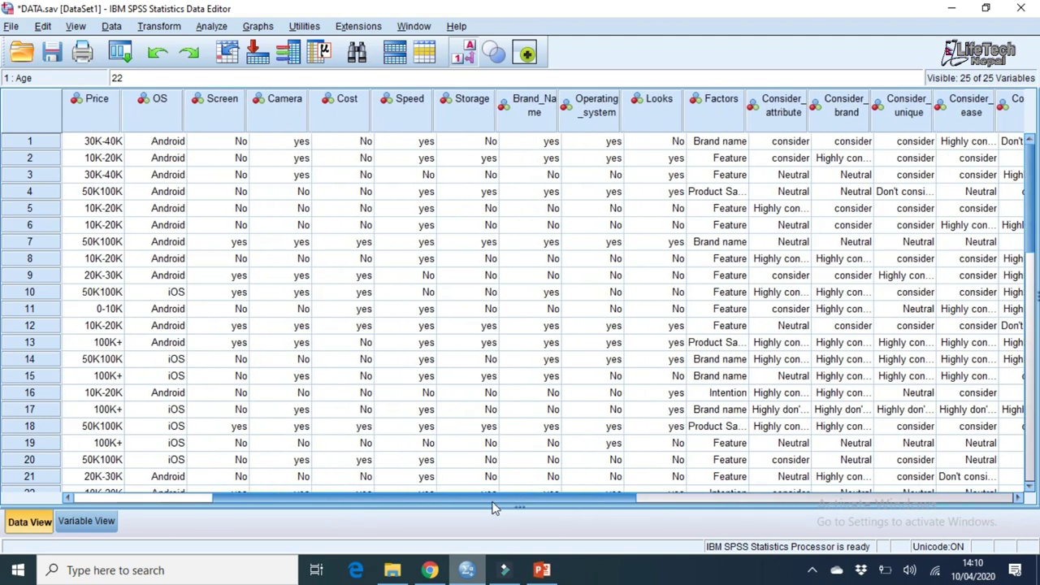
{"action": "left_click", "coordinate": [225, 112]}
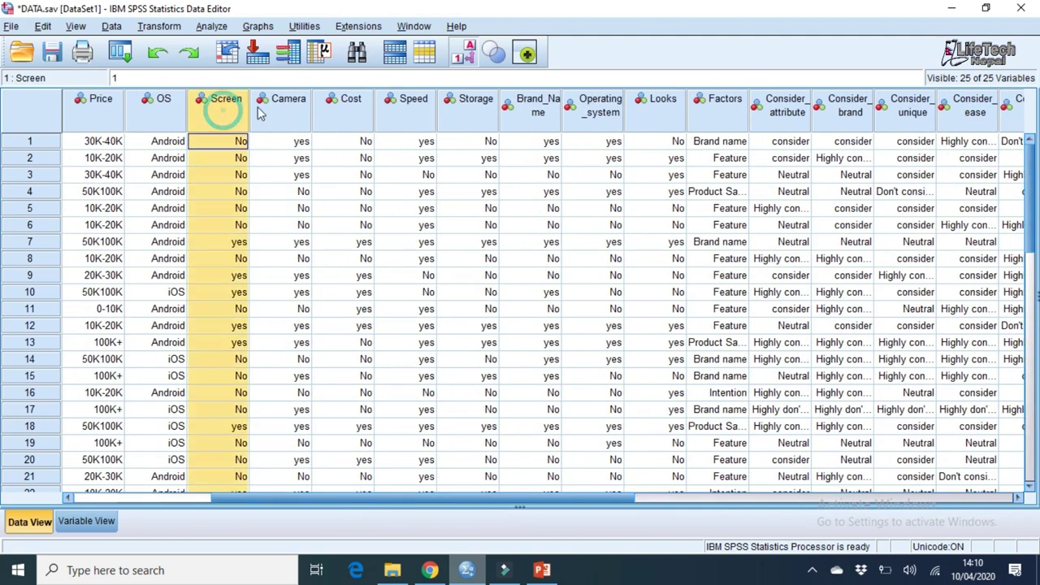
{"action": "left_click", "coordinate": [653, 111]}
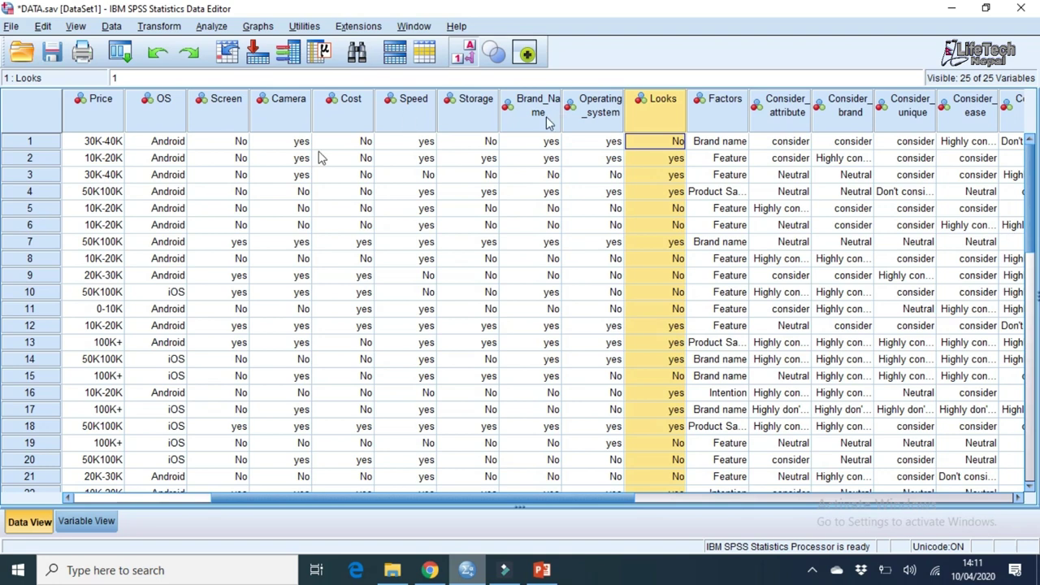
- Start defining a multiple response set and include the Screen, Camera and Cost check-box variables in it
{"action": "left_click", "coordinate": [211, 26]}
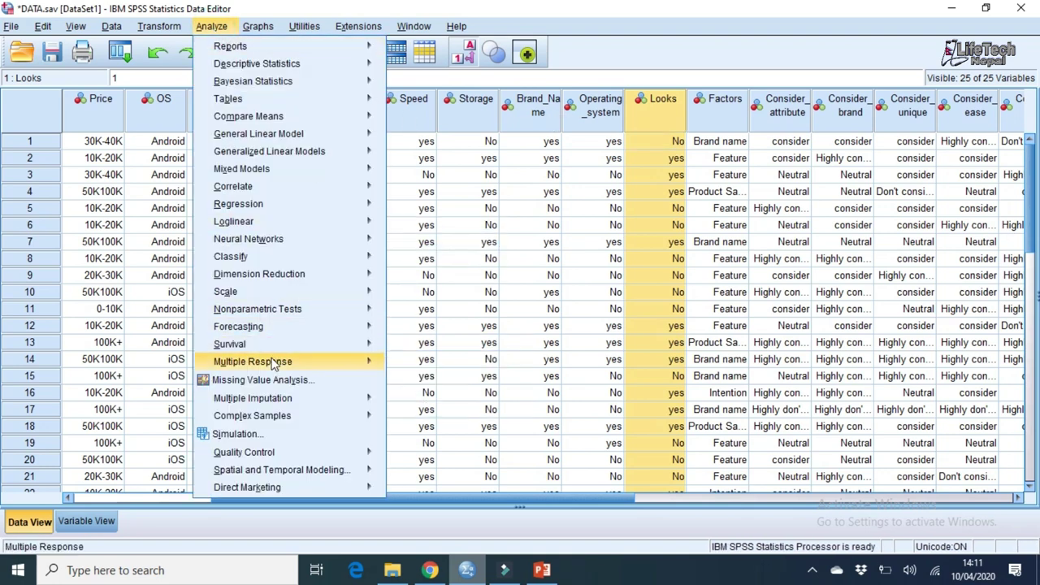
{"action": "mouse_move", "coordinate": [284, 366]}
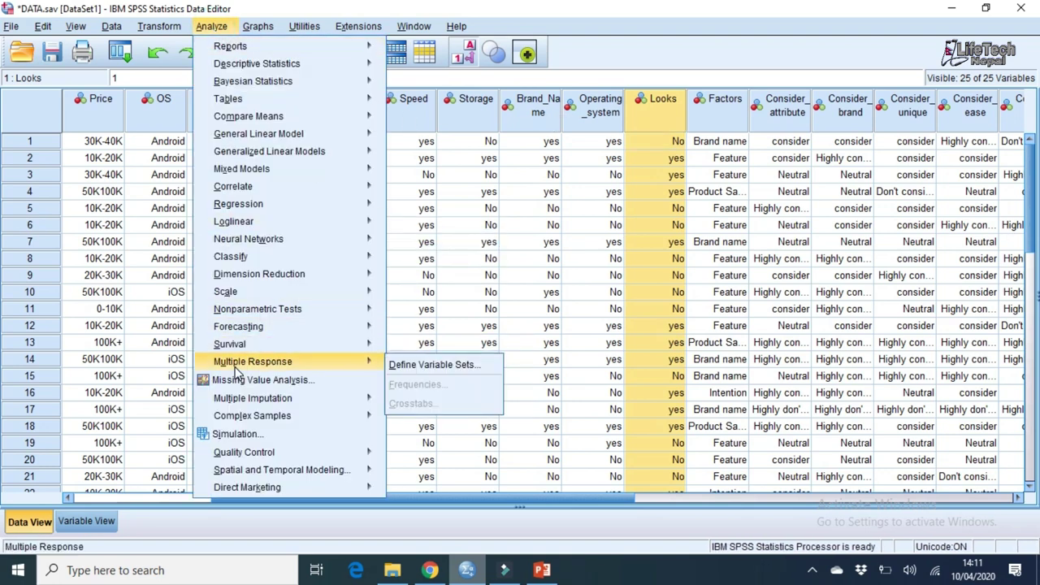
{"action": "left_click", "coordinate": [417, 367]}
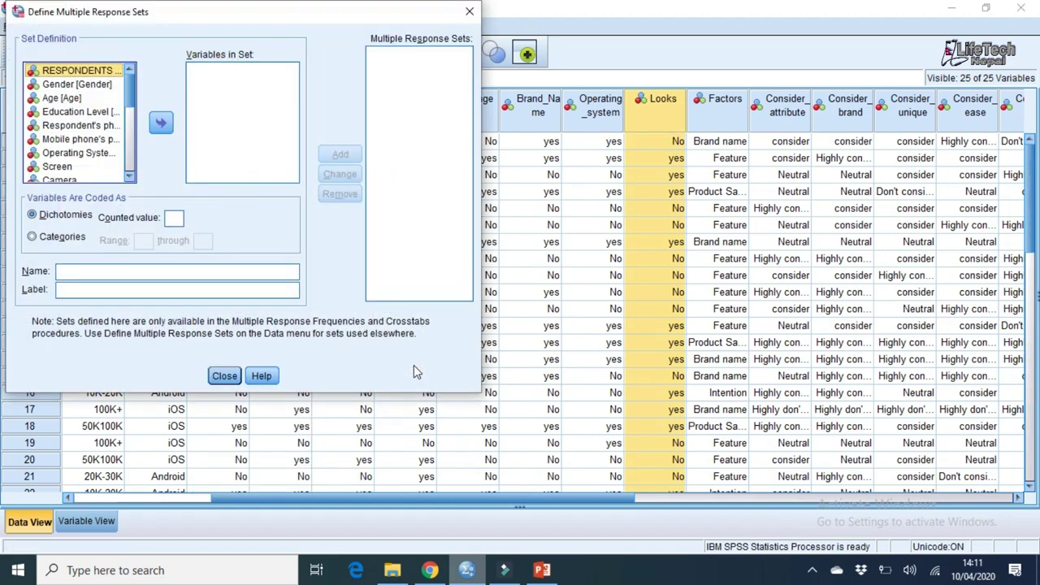
{"action": "left_click_drag", "start_coordinate": [132, 89], "coordinate": [132, 128]}
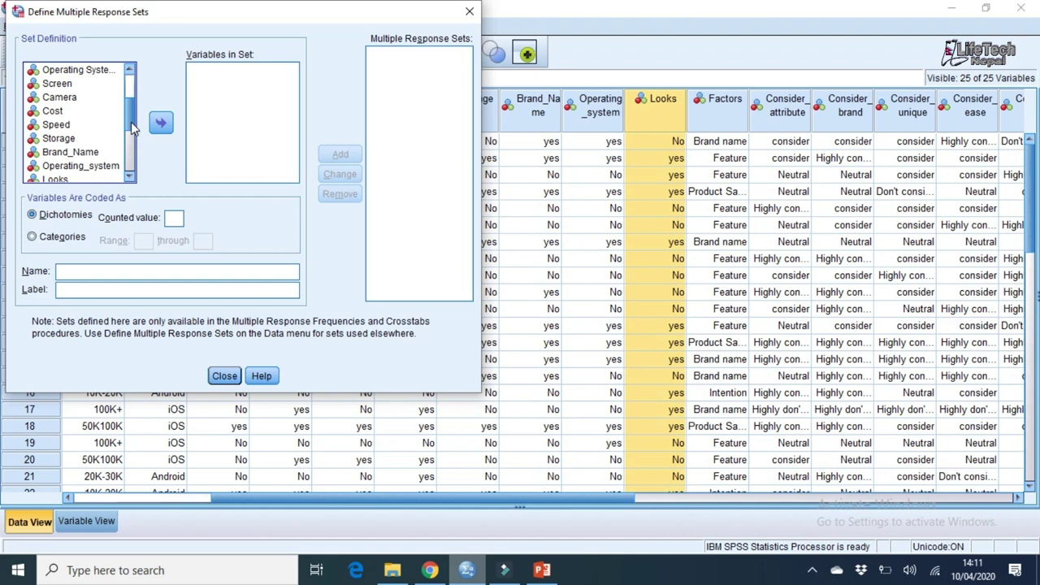
{"action": "left_click_drag", "start_coordinate": [131, 123], "coordinate": [130, 122]}
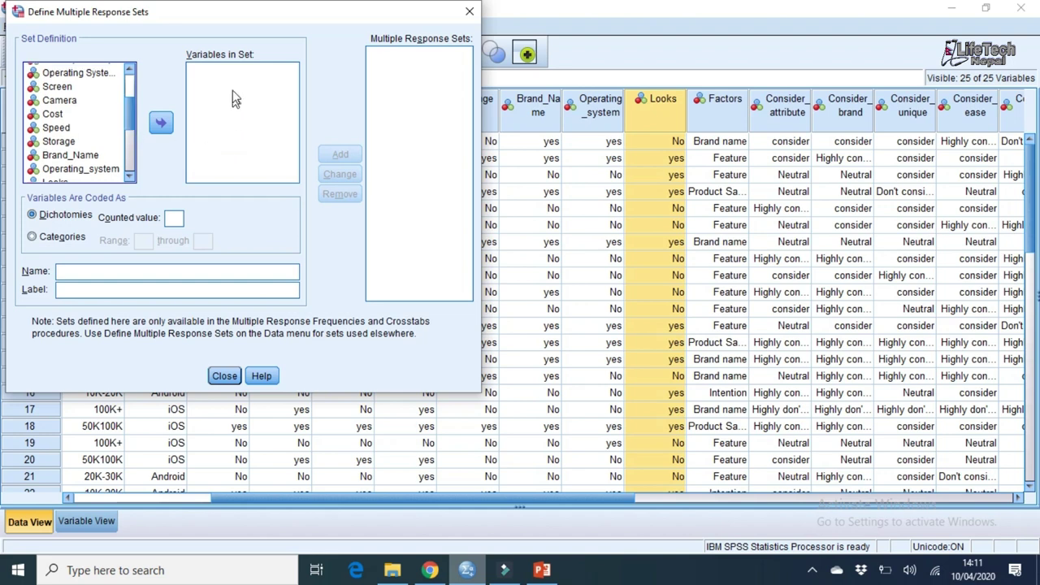
{"action": "left_click_drag", "start_coordinate": [126, 111], "coordinate": [131, 103]}
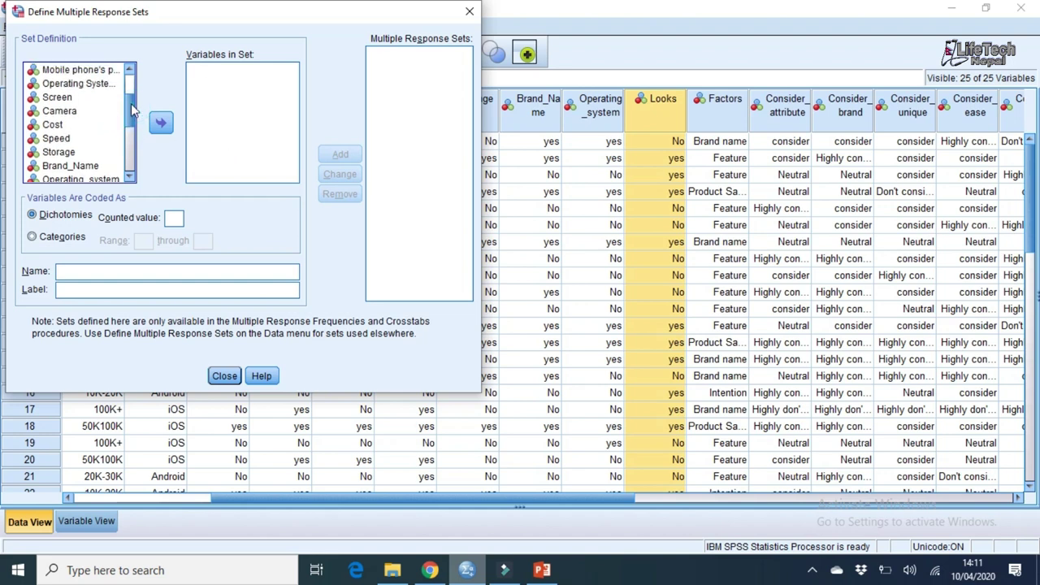
{"action": "left_click_drag", "start_coordinate": [181, 18], "coordinate": [430, 201]}
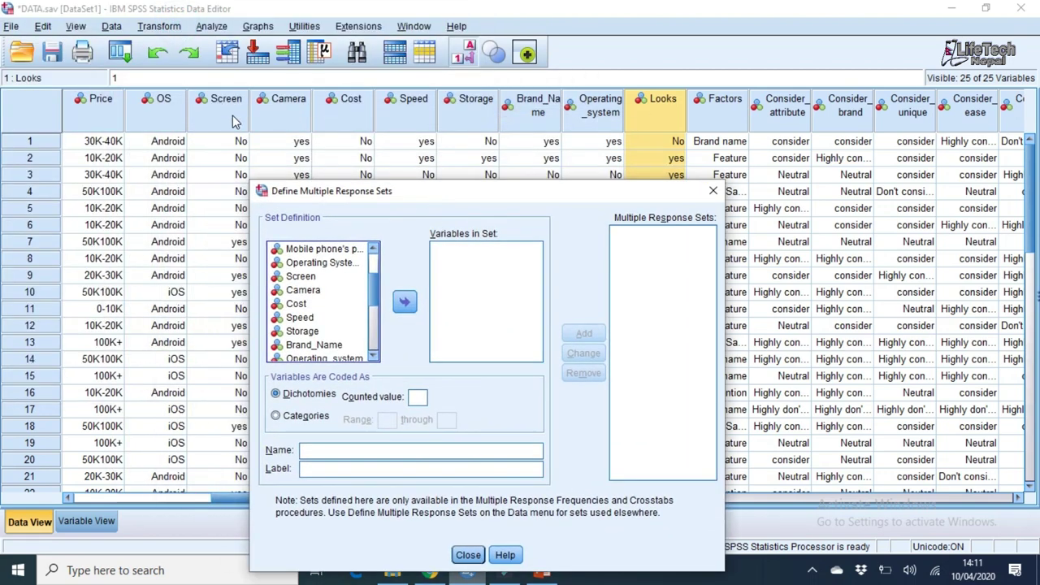
{"action": "left_click_drag", "start_coordinate": [458, 195], "coordinate": [418, 92]}
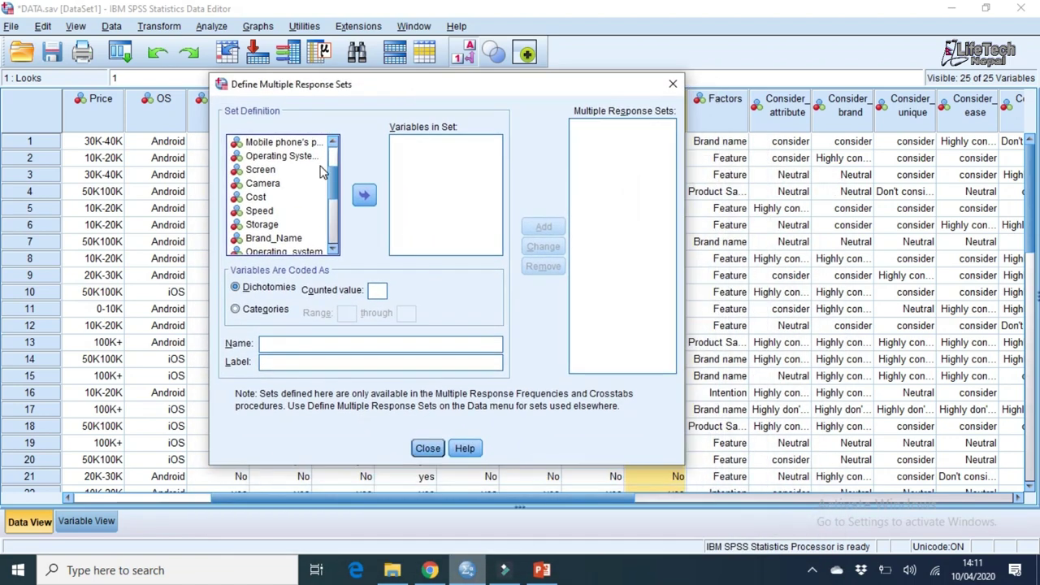
{"action": "left_click", "coordinate": [273, 171]}
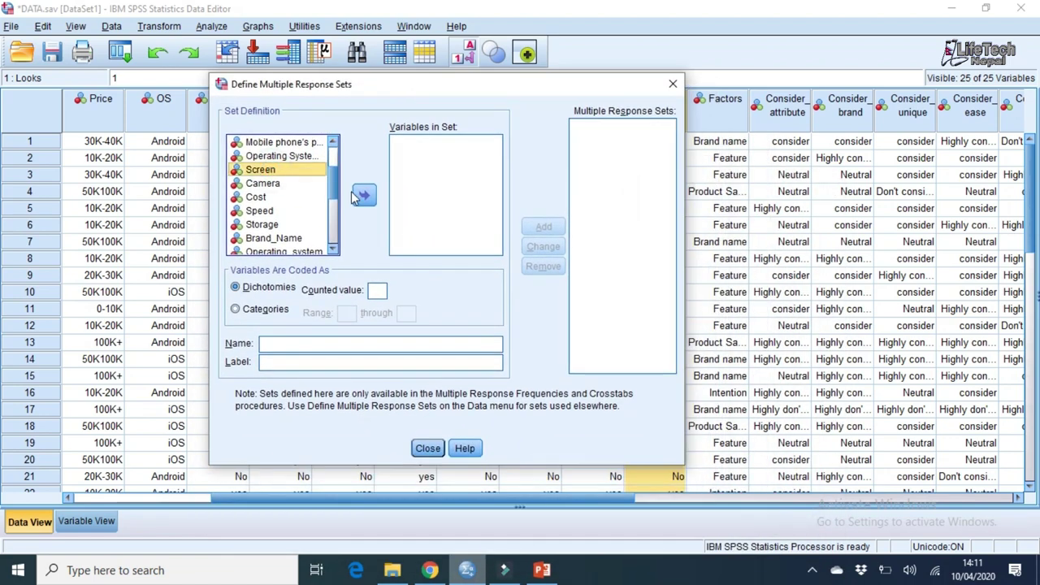
{"action": "left_click", "coordinate": [357, 196]}
{"action": "left_click", "coordinate": [268, 170]}
{"action": "left_click", "coordinate": [362, 196]}
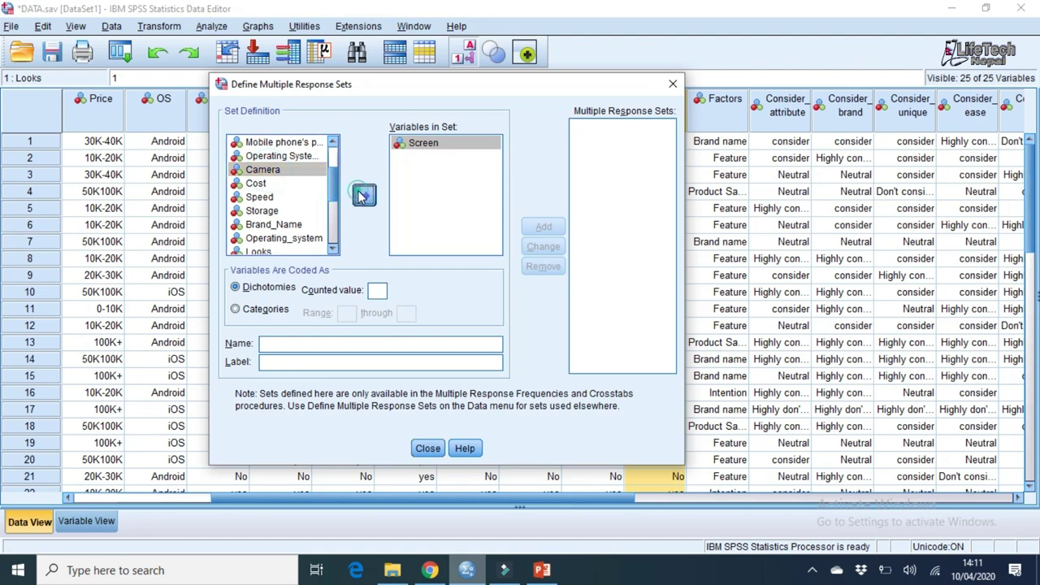
{"action": "left_click", "coordinate": [268, 170]}
{"action": "left_click", "coordinate": [362, 195]}
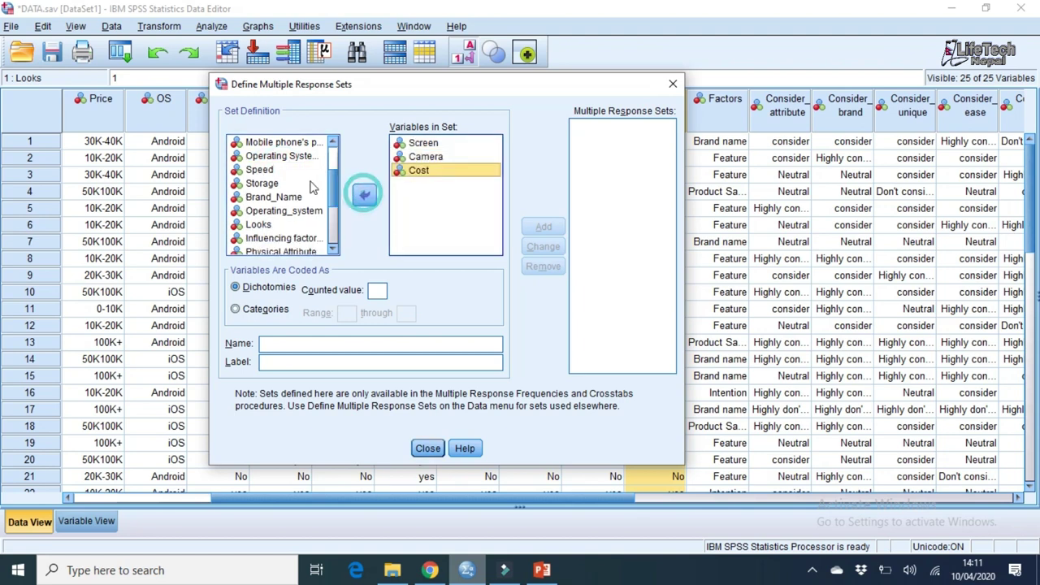
- Add the Speed, Storage, Brand_Name, Operating_system and Looks variables to the multiple response set
{"action": "left_click", "coordinate": [262, 169]}
{"action": "left_click", "coordinate": [363, 195]}
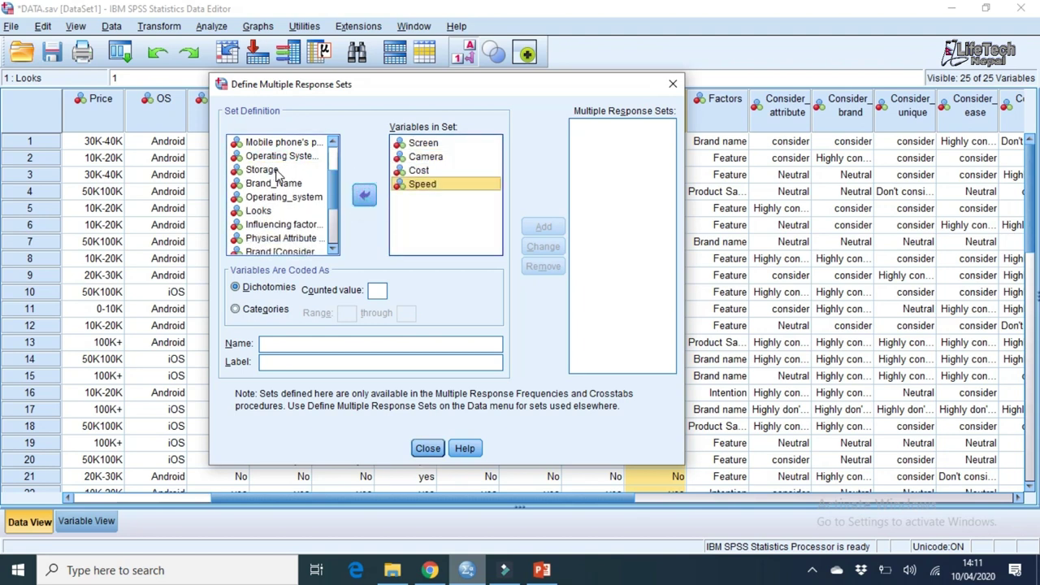
{"action": "left_click", "coordinate": [264, 170]}
{"action": "left_click", "coordinate": [363, 195]}
{"action": "left_click", "coordinate": [297, 170]}
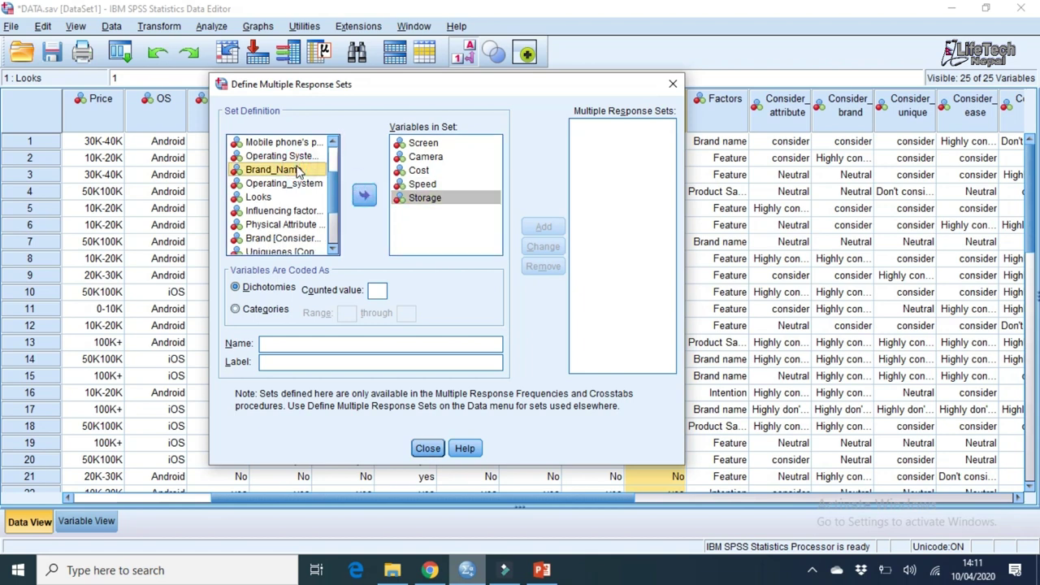
{"action": "left_click", "coordinate": [363, 195]}
{"action": "left_click", "coordinate": [315, 169]}
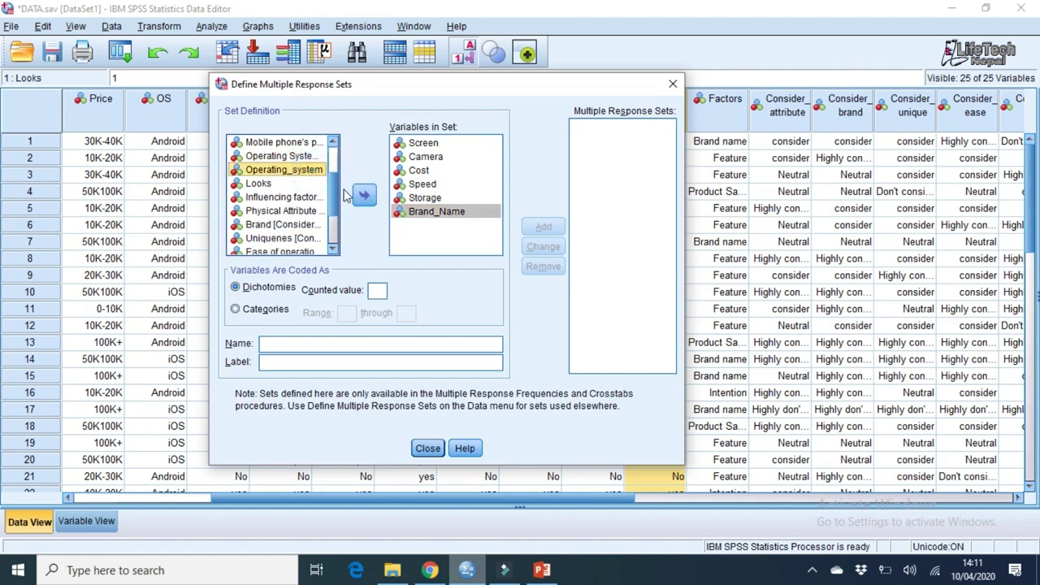
{"action": "left_click", "coordinate": [363, 195]}
{"action": "left_click", "coordinate": [279, 169]}
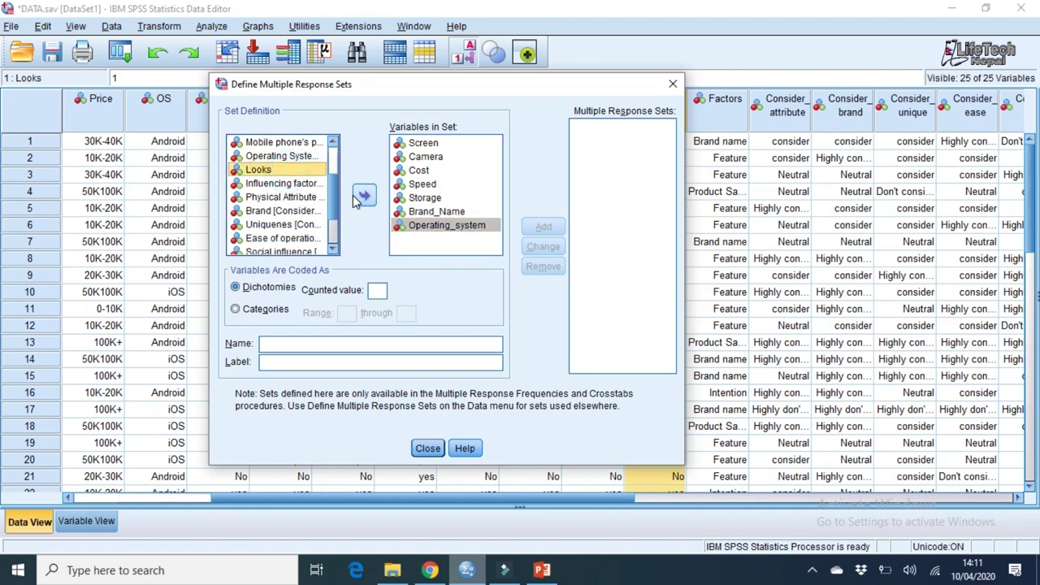
{"action": "left_click", "coordinate": [363, 195]}
{"action": "left_click", "coordinate": [422, 239]}
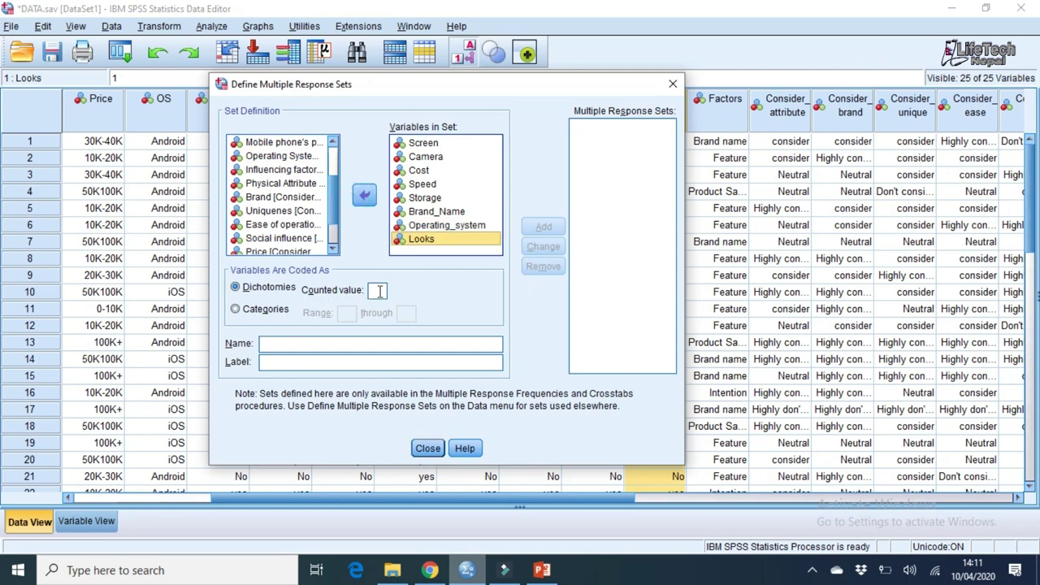
- Set the dichotomies' counted value to 1, name the set Factor, add it to the multiple response sets and finish the definition
{"action": "left_click", "coordinate": [378, 290]}
{"action": "type", "text": "1"}
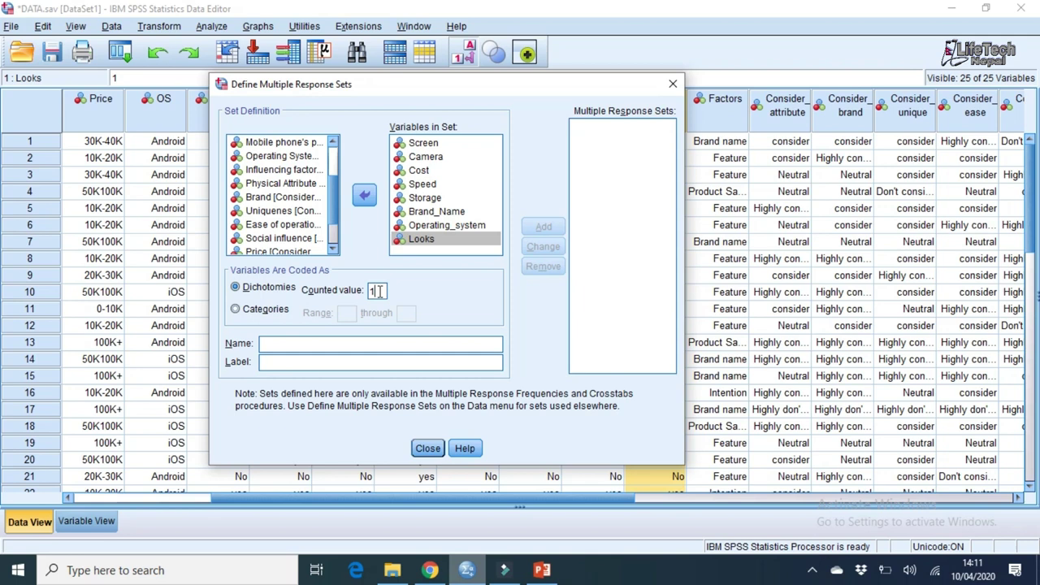
{"action": "left_click", "coordinate": [282, 344]}
{"action": "type", "text": "Factor"}
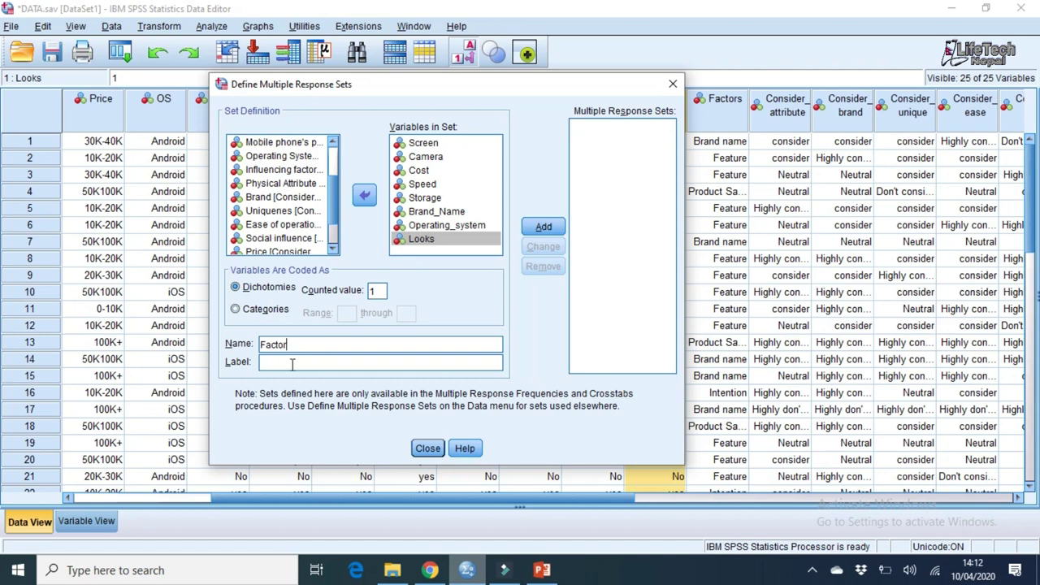
{"action": "left_click", "coordinate": [292, 363]}
{"action": "left_click", "coordinate": [543, 227]}
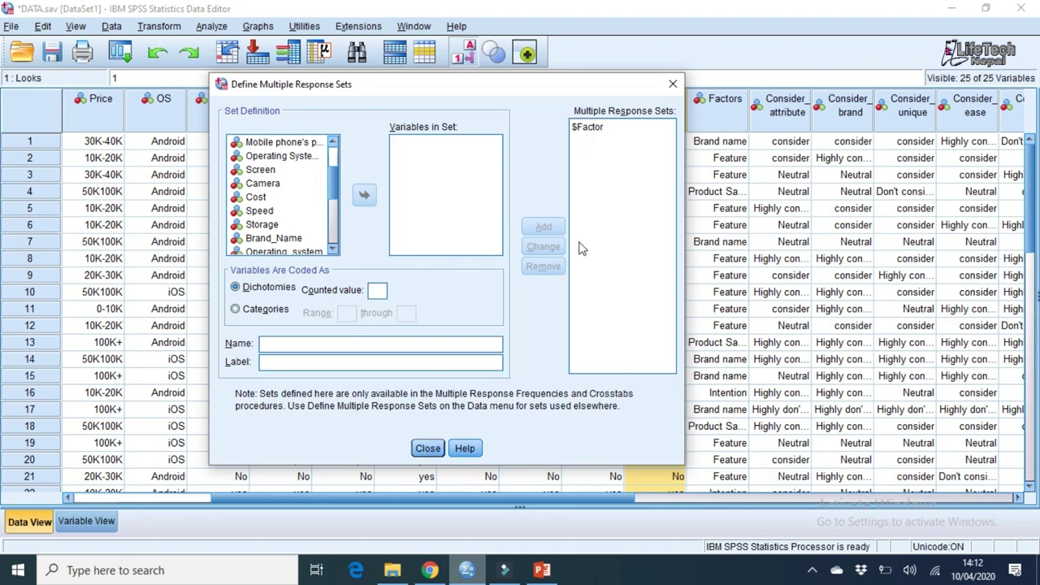
{"action": "left_click", "coordinate": [584, 130]}
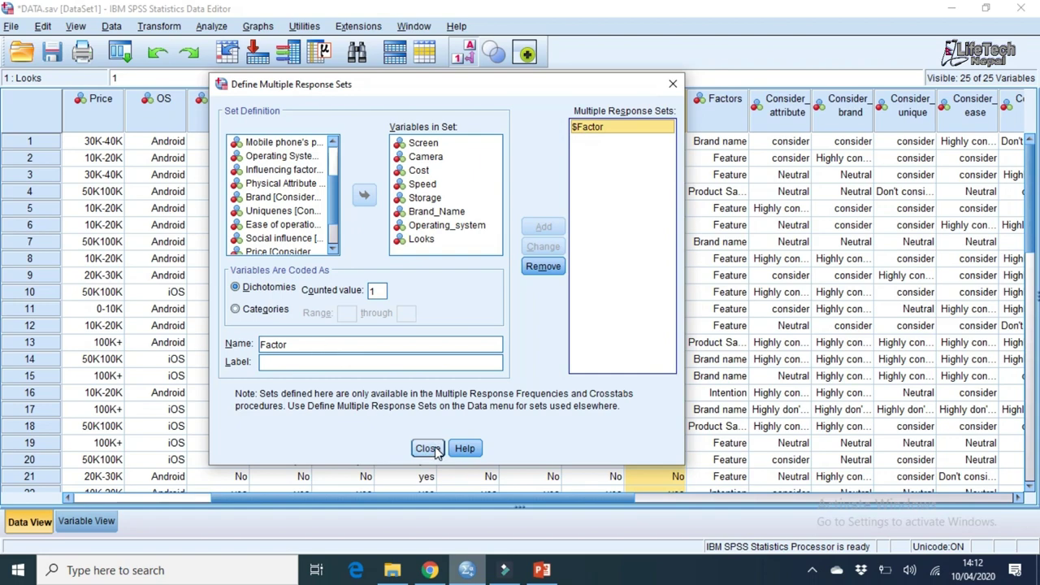
{"action": "left_click", "coordinate": [428, 448]}
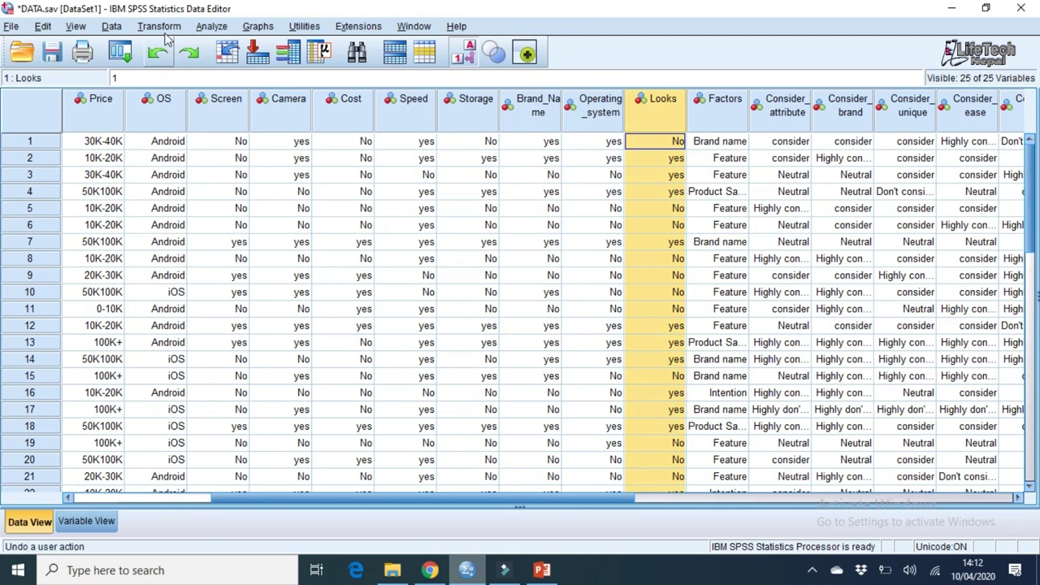
- Run Multiple Response Frequencies for the $Factor set
{"action": "left_click", "coordinate": [210, 26]}
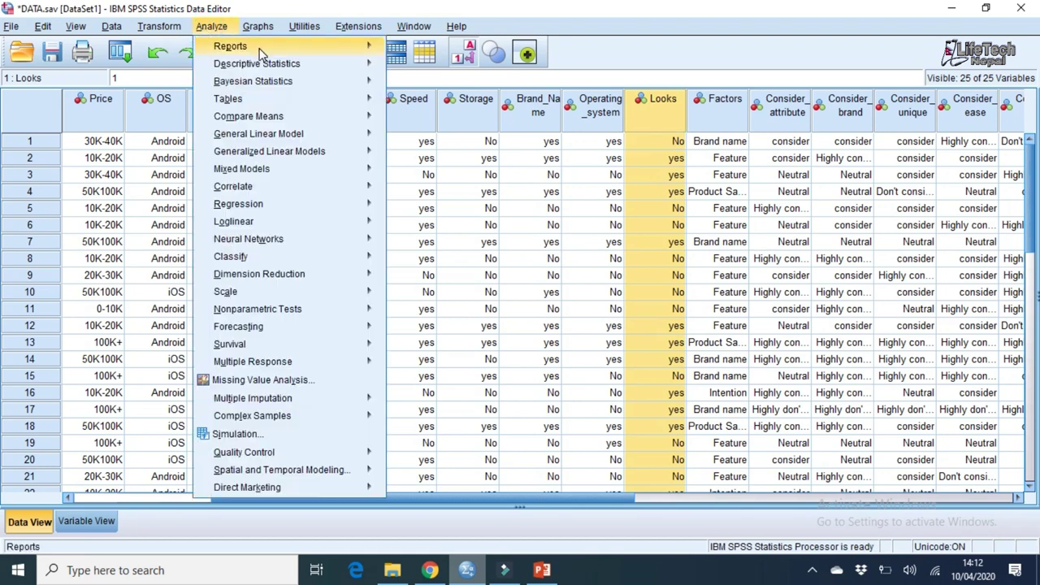
{"action": "mouse_move", "coordinate": [279, 365]}
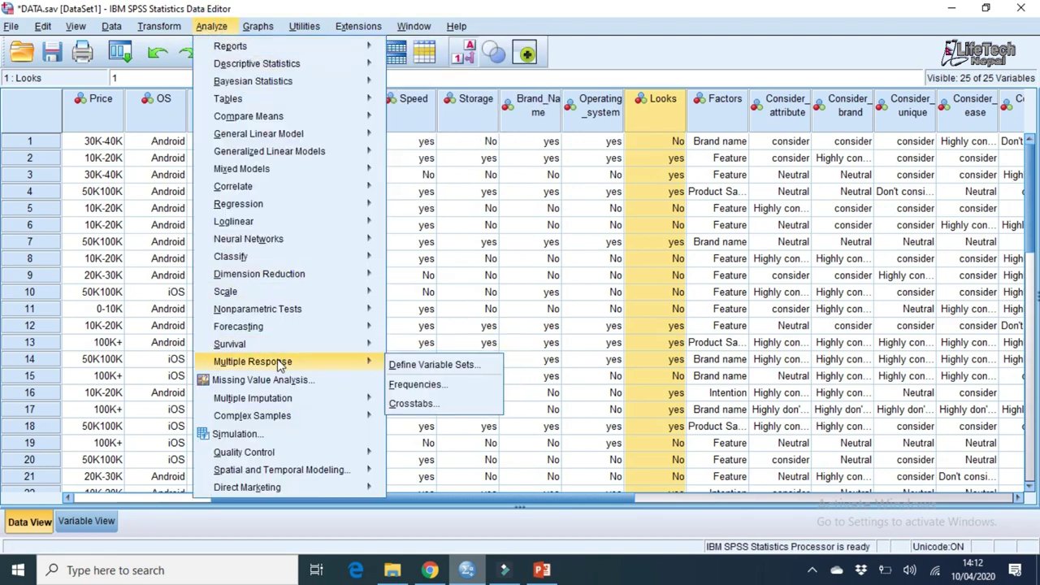
{"action": "left_click", "coordinate": [415, 386]}
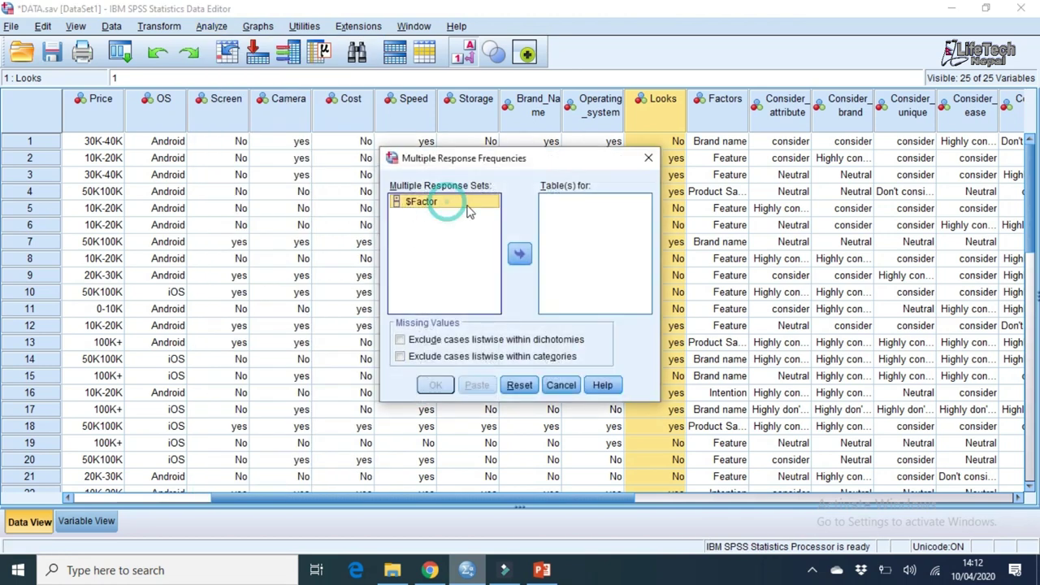
{"action": "left_click", "coordinate": [520, 253]}
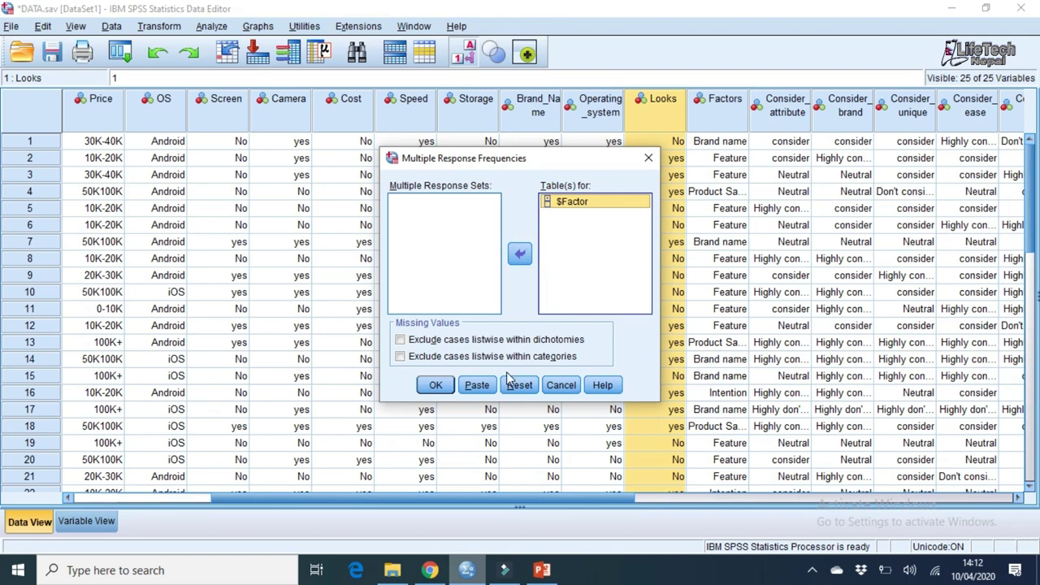
{"action": "left_click", "coordinate": [436, 385]}
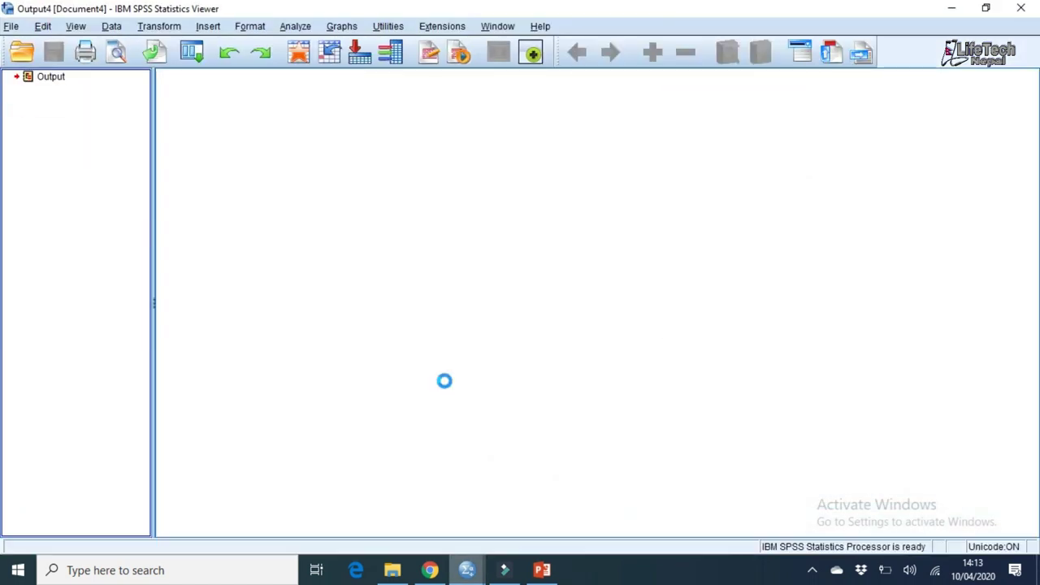
- Review the Case Summary and $Factor Frequencies tables, and close the output without saving it
{"action": "scroll", "coordinate": [1032, 207], "scroll_direction": "down", "scroll_amount": 1}
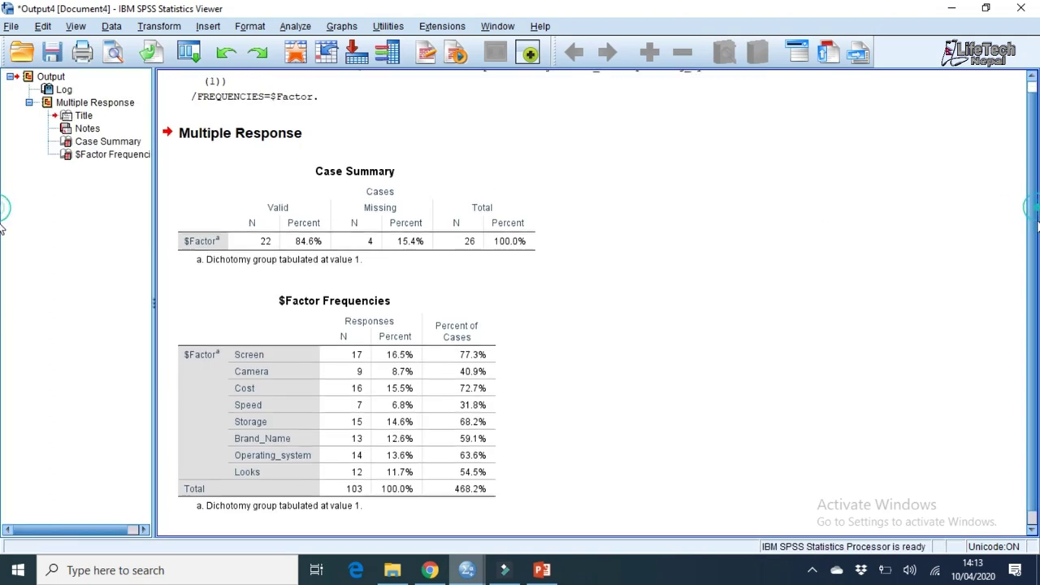
{"action": "left_click", "coordinate": [299, 228]}
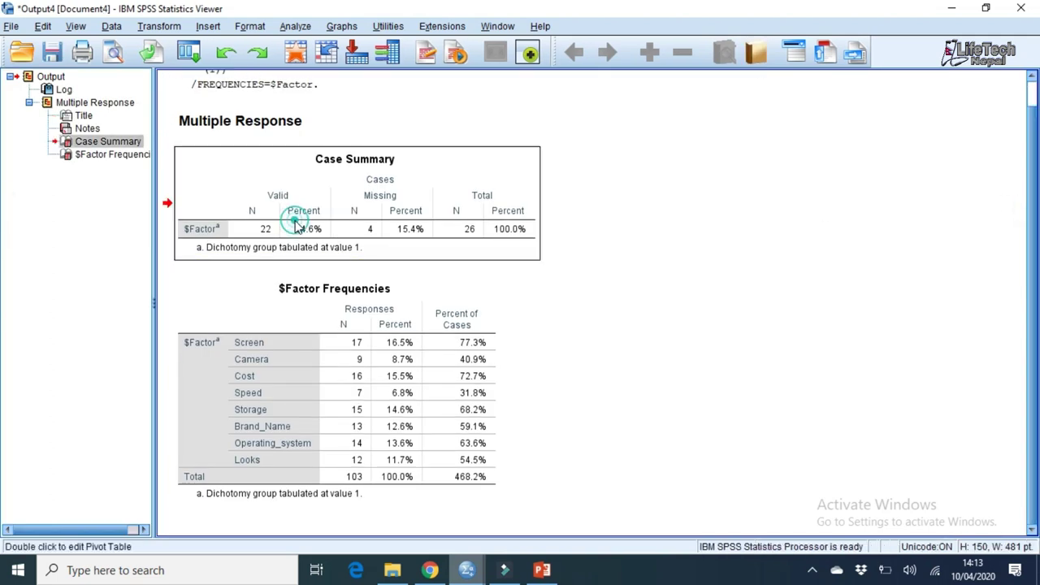
{"action": "left_click", "coordinate": [358, 363]}
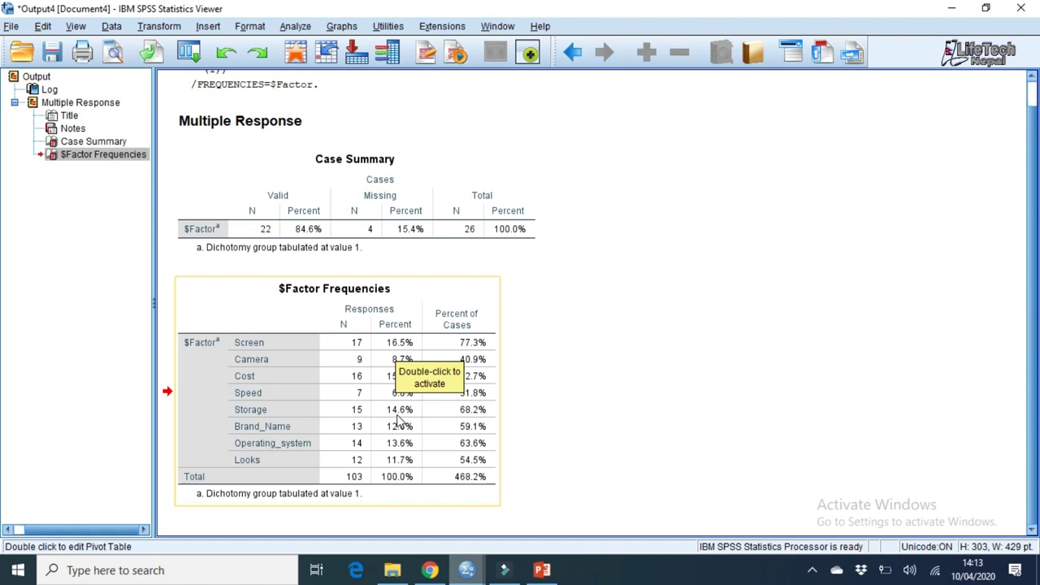
{"action": "left_click", "coordinate": [572, 380]}
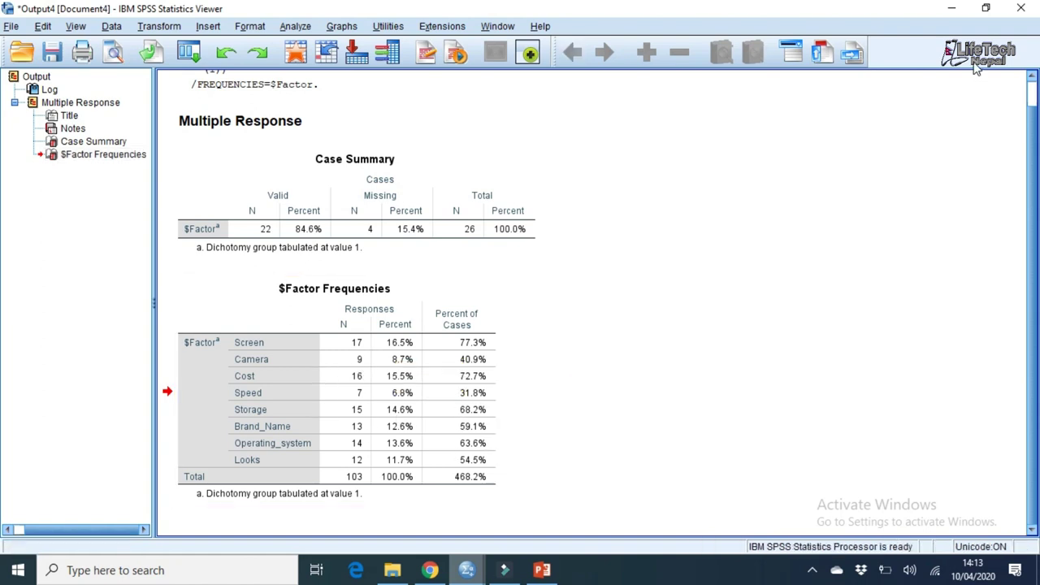
{"action": "left_click", "coordinate": [1013, 18]}
{"action": "left_click", "coordinate": [529, 302]}
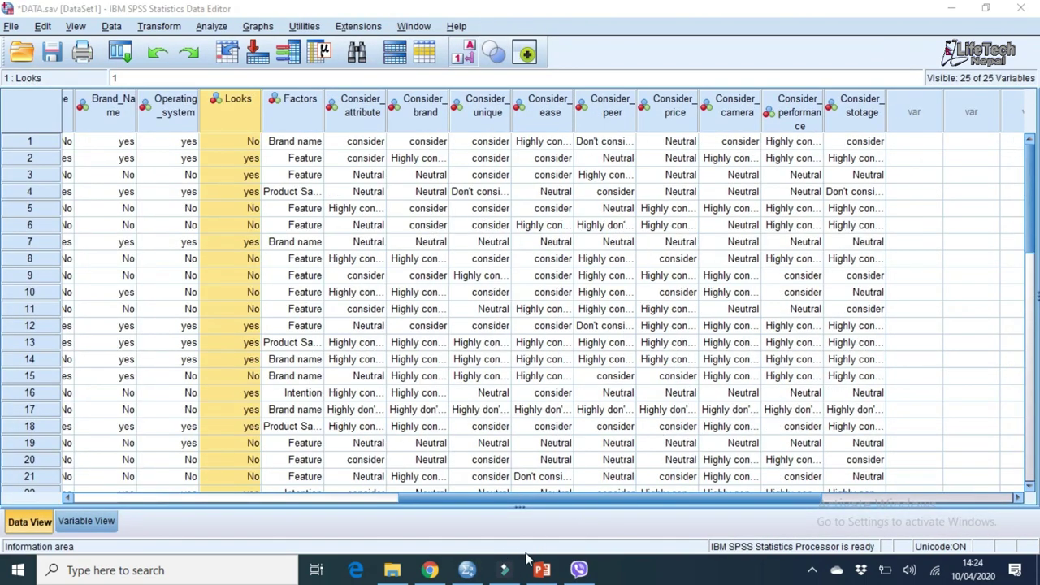
- Switch to the PowerPoint outline and highlight the "Likert scale" item under "How to analyze"
{"action": "left_click", "coordinate": [540, 569]}
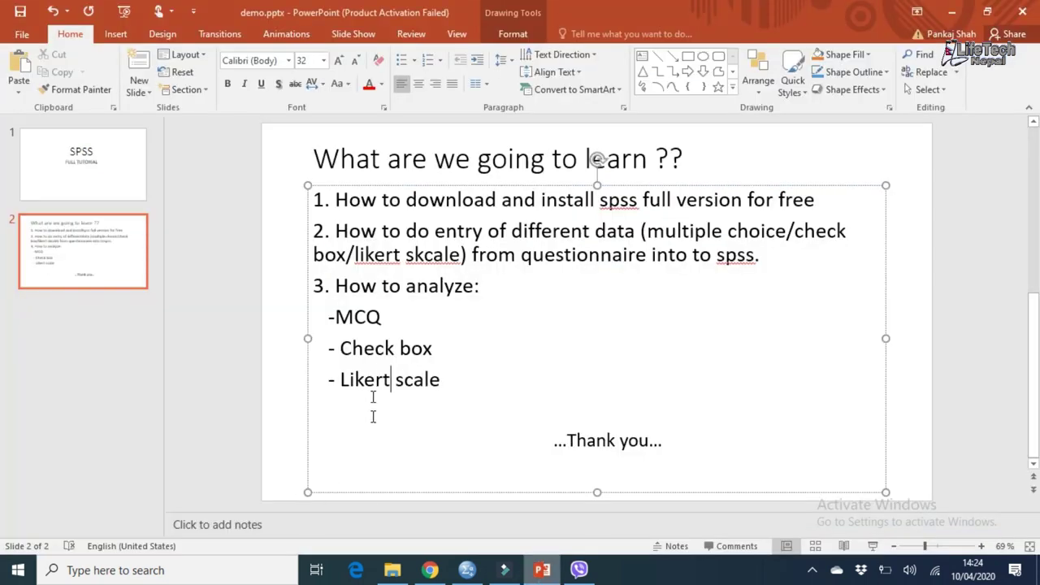
{"action": "left_click_drag", "start_coordinate": [440, 380], "coordinate": [366, 381]}
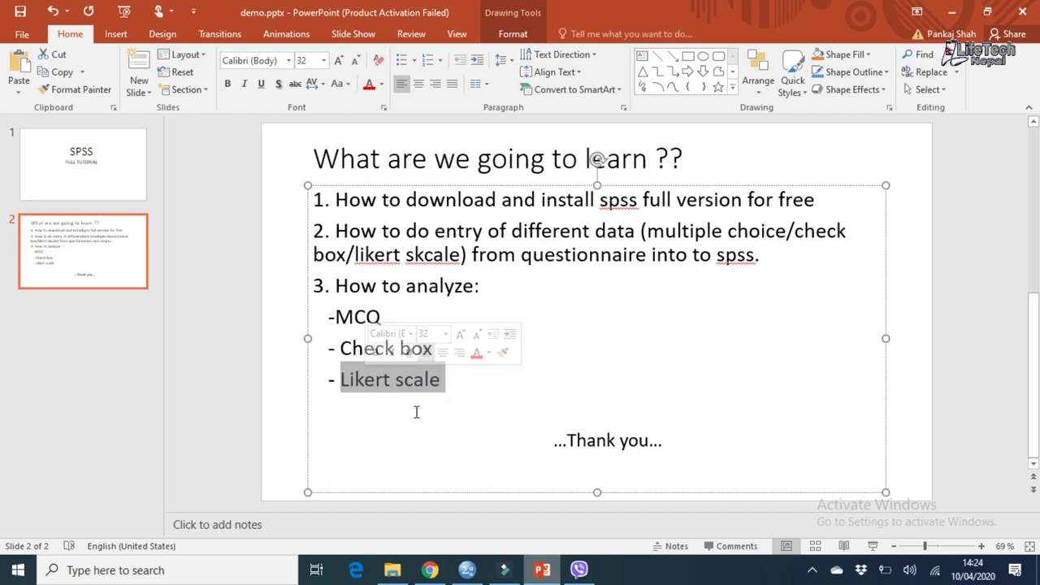
- Switch back to SPSS and look over the Likert-scale variables in the data, from Consider_attribute to Consider_stotage
{"action": "left_click", "coordinate": [951, 13]}
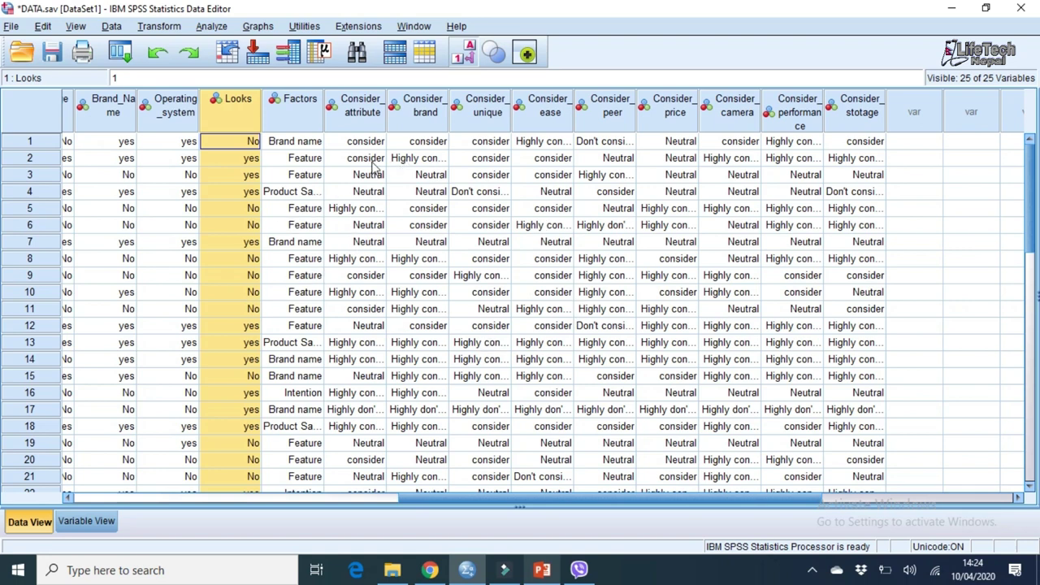
{"action": "left_click", "coordinate": [363, 114]}
{"action": "left_click", "coordinate": [849, 118]}
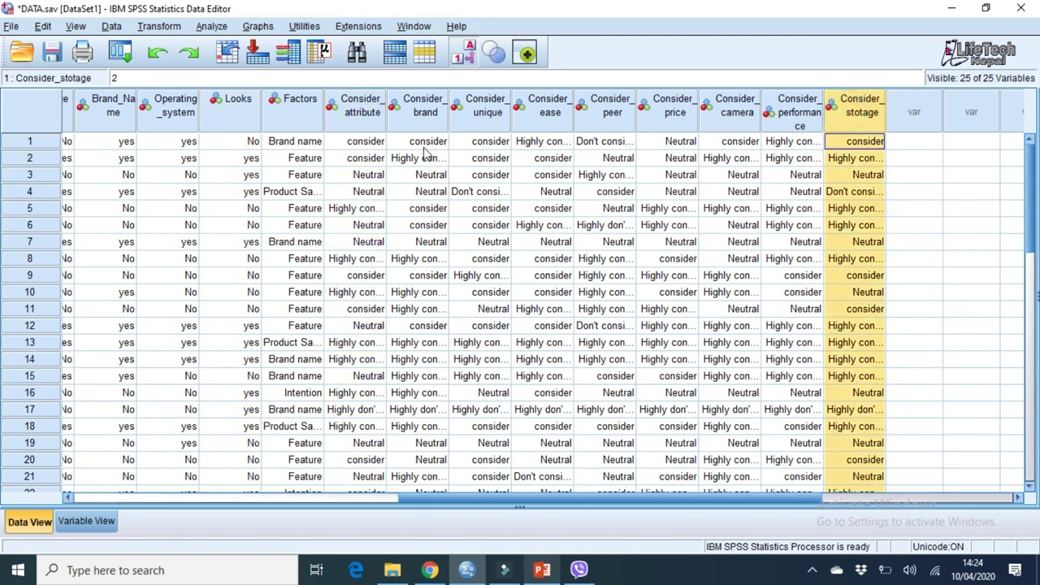
- Open the Means procedure under Compare Means and look through its list of source variables
{"action": "left_click", "coordinate": [211, 27]}
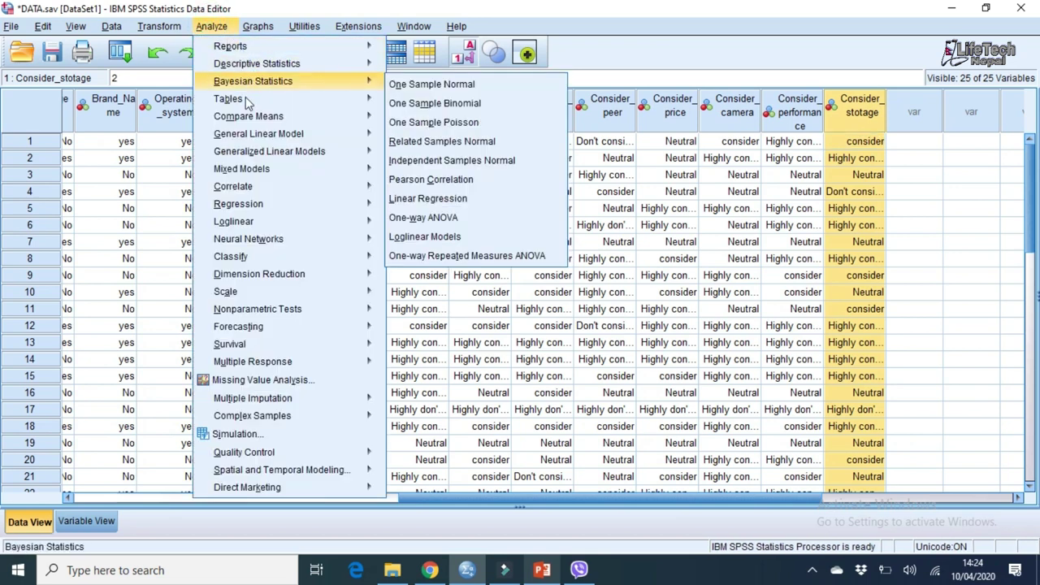
{"action": "mouse_move", "coordinate": [242, 98]}
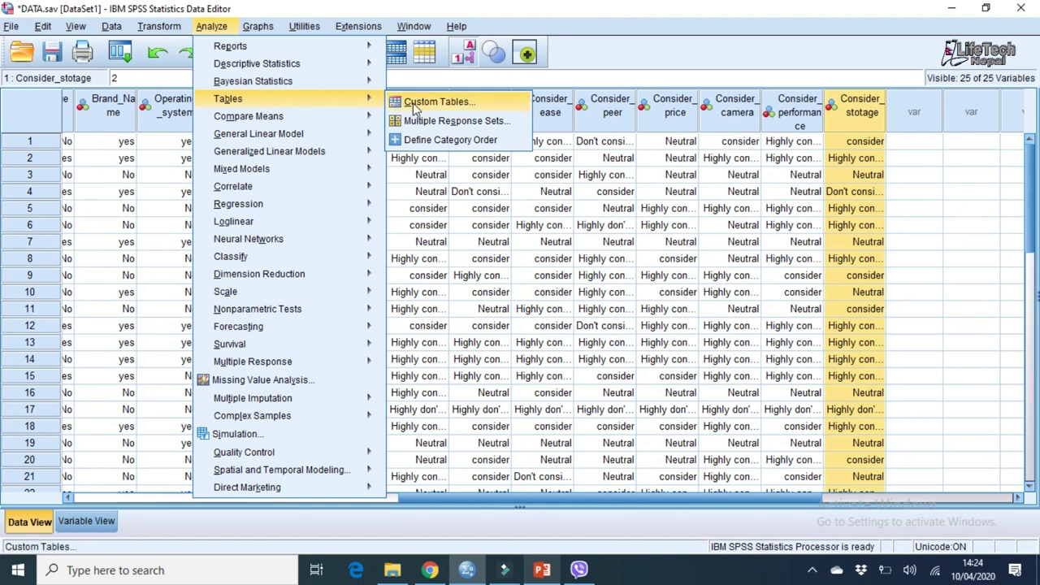
{"action": "mouse_move", "coordinate": [300, 89]}
{"action": "mouse_move", "coordinate": [288, 72]}
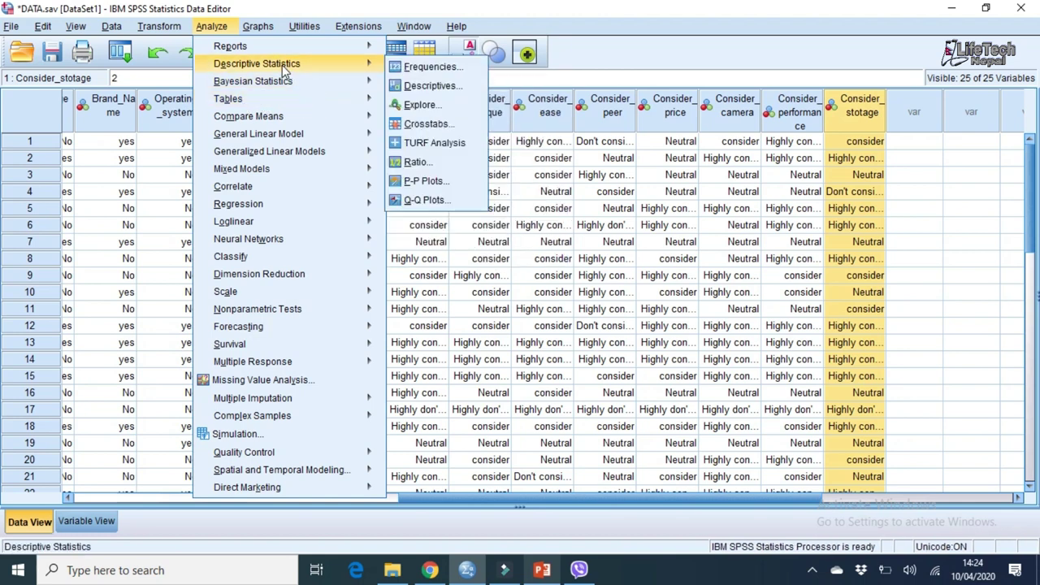
{"action": "mouse_move", "coordinate": [272, 117]}
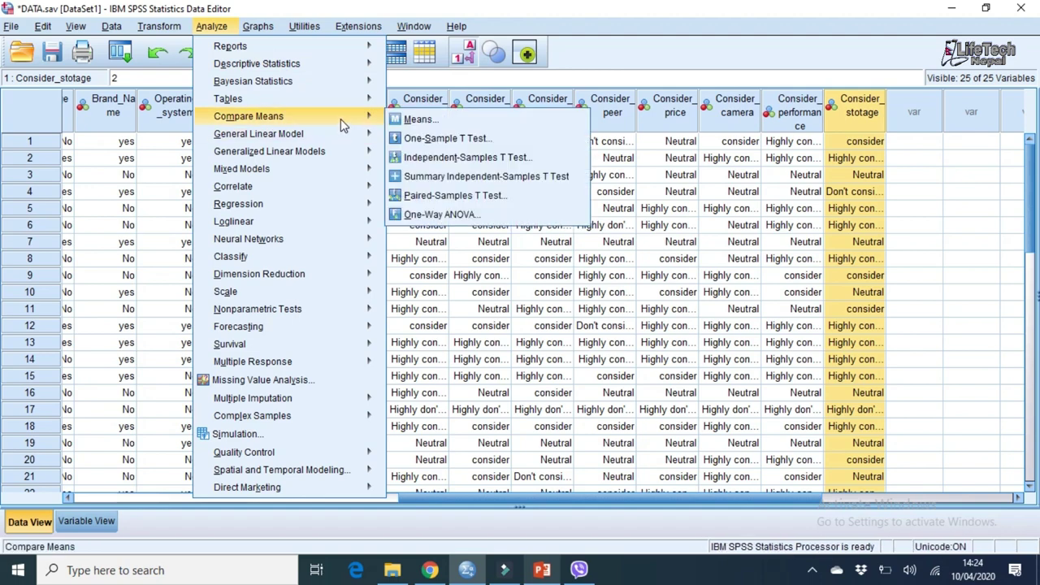
{"action": "left_click", "coordinate": [434, 120]}
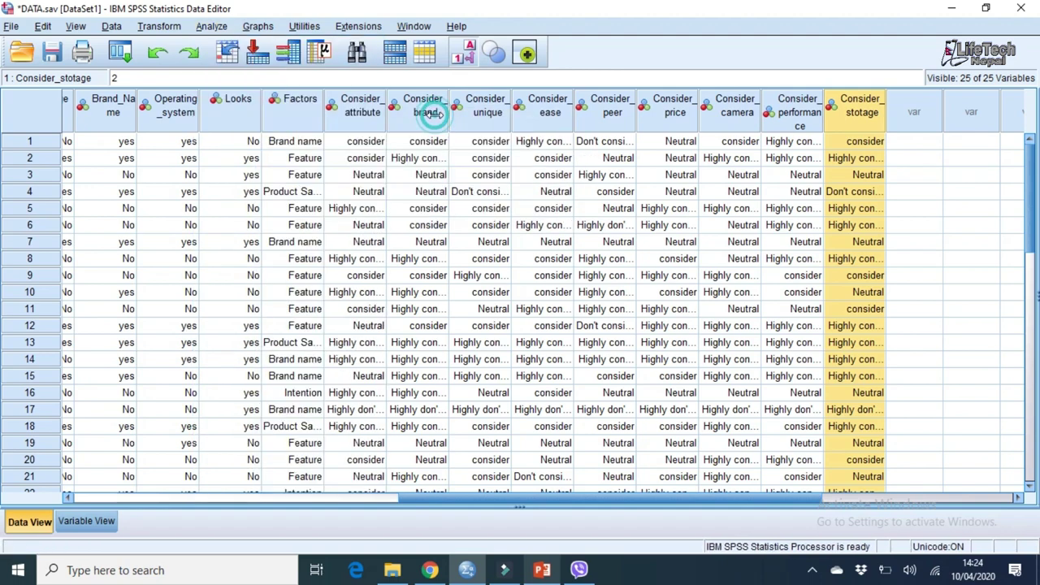
{"action": "left_click_drag", "start_coordinate": [446, 254], "coordinate": [448, 336]}
{"action": "left_click", "coordinate": [386, 281]}
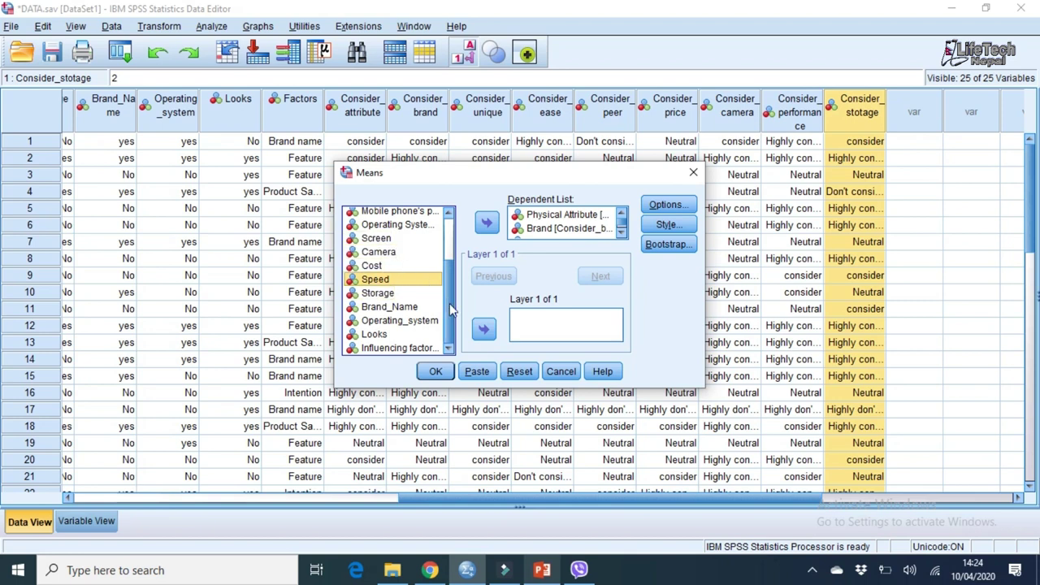
{"action": "left_click_drag", "start_coordinate": [451, 309], "coordinate": [451, 258]}
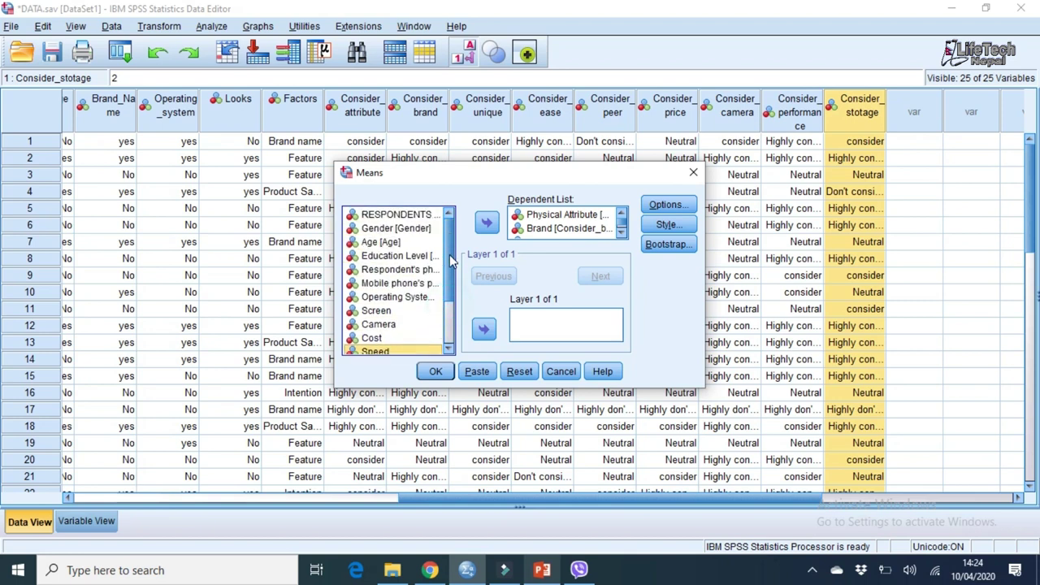
- Empty the Means Dependent List by returning Physical Attribute through Stotage to the source variables
{"action": "left_click", "coordinate": [569, 216]}
{"action": "left_click", "coordinate": [486, 221]}
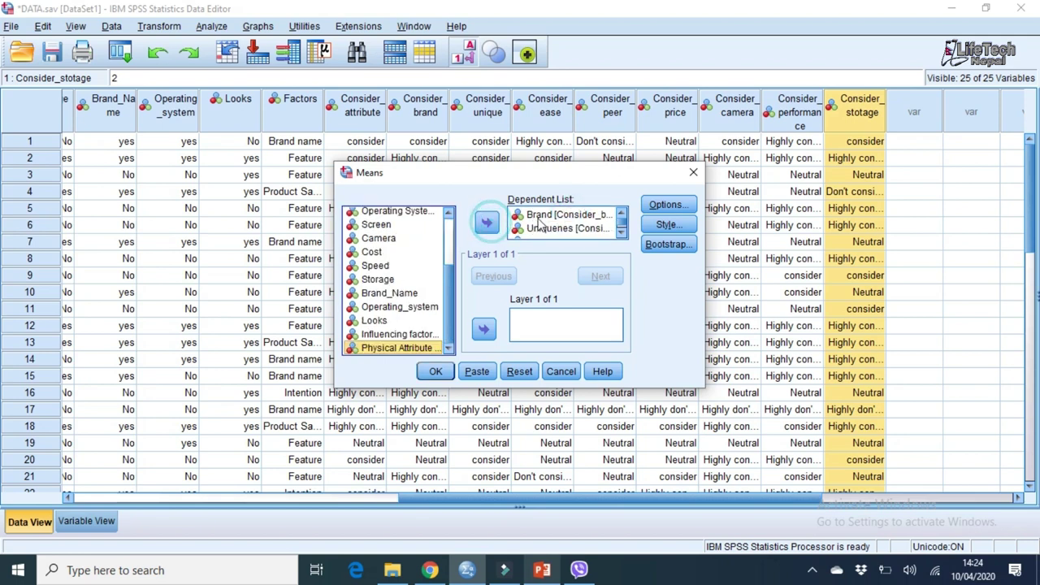
{"action": "mouse_move", "coordinate": [540, 217]}
{"action": "left_mouse_down"}
{"action": "mouse_move", "coordinate": [542, 254]}
{"action": "mouse_move", "coordinate": [534, 218]}
{"action": "left_mouse_up"}
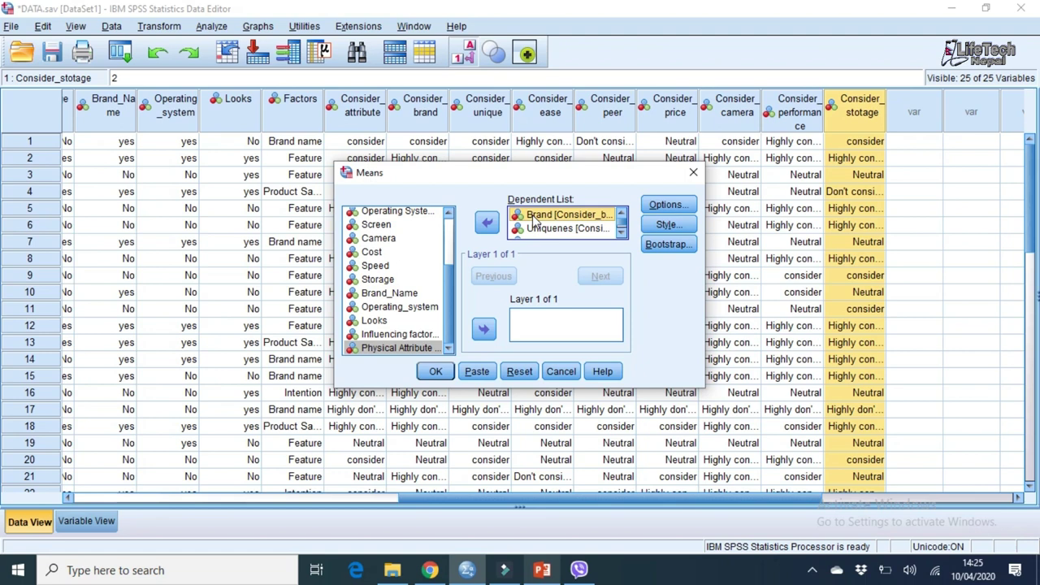
{"action": "scroll", "coordinate": [622, 224], "scroll_direction": "down", "scroll_amount": 2}
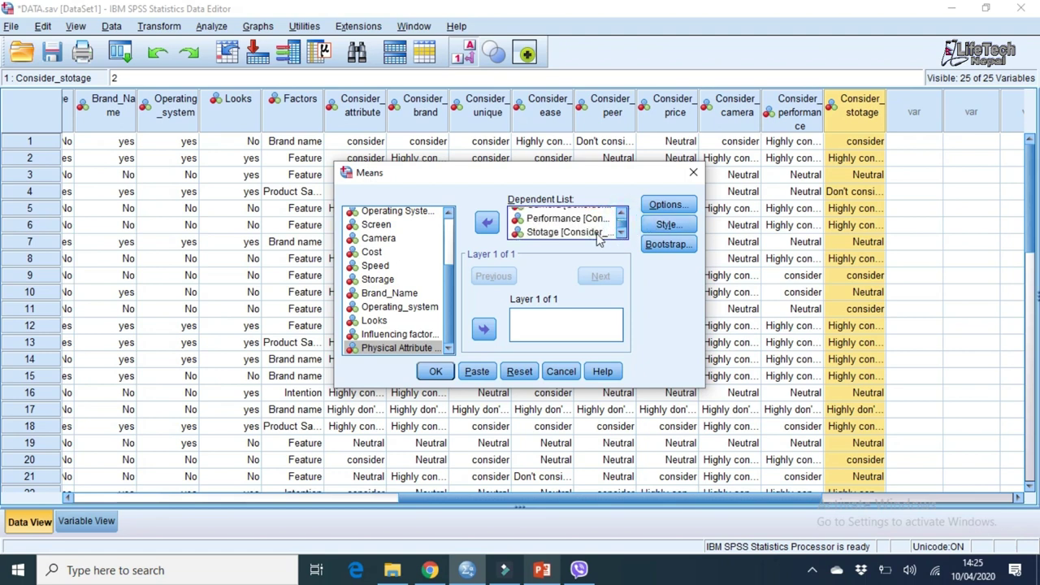
{"action": "left_click", "coordinate": [599, 233], "text": "shift"}
{"action": "left_click", "coordinate": [487, 221]}
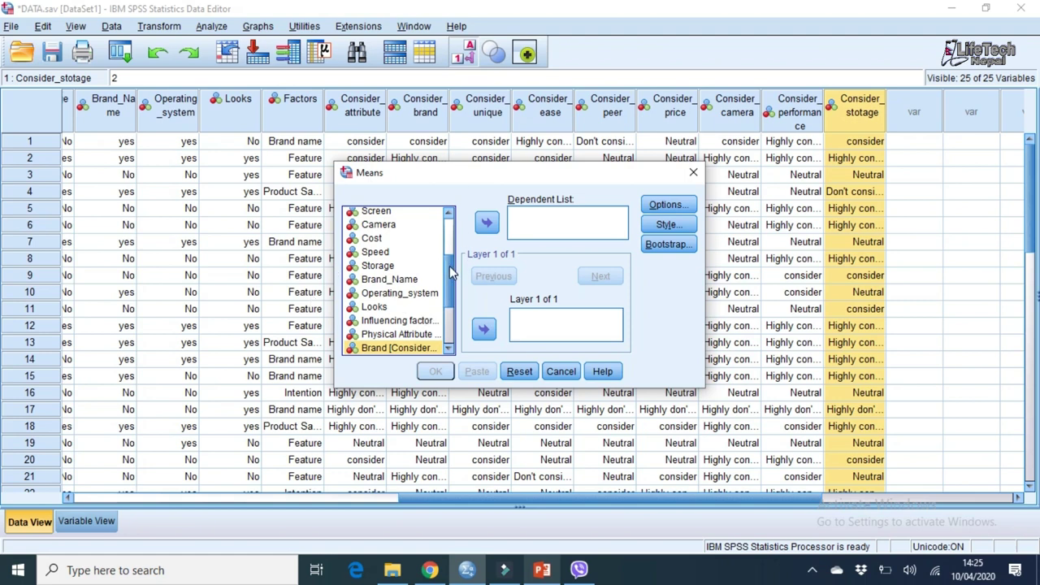
{"action": "left_click_drag", "start_coordinate": [451, 273], "coordinate": [446, 315]}
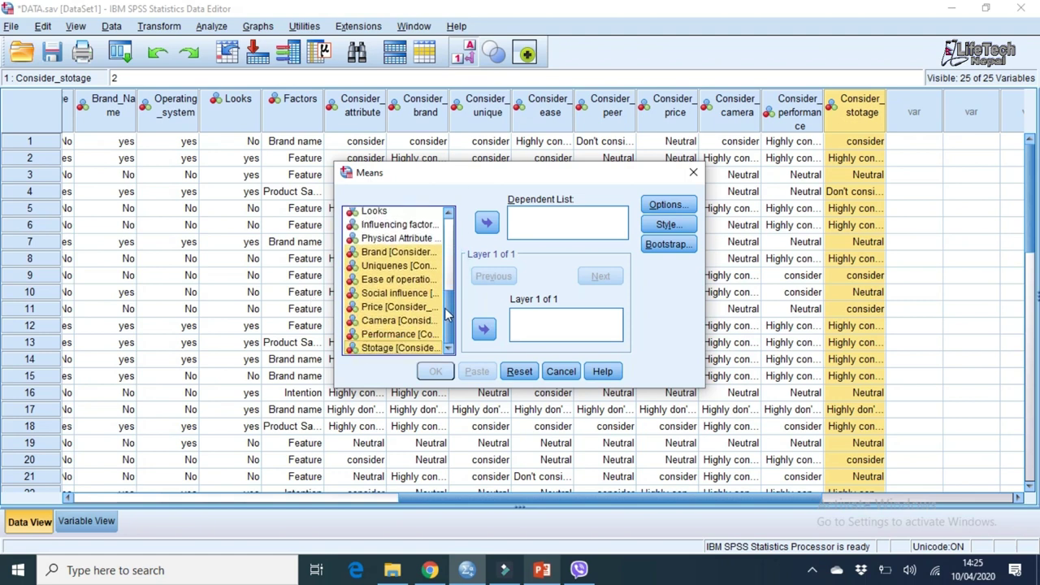
{"action": "left_click", "coordinate": [398, 253]}
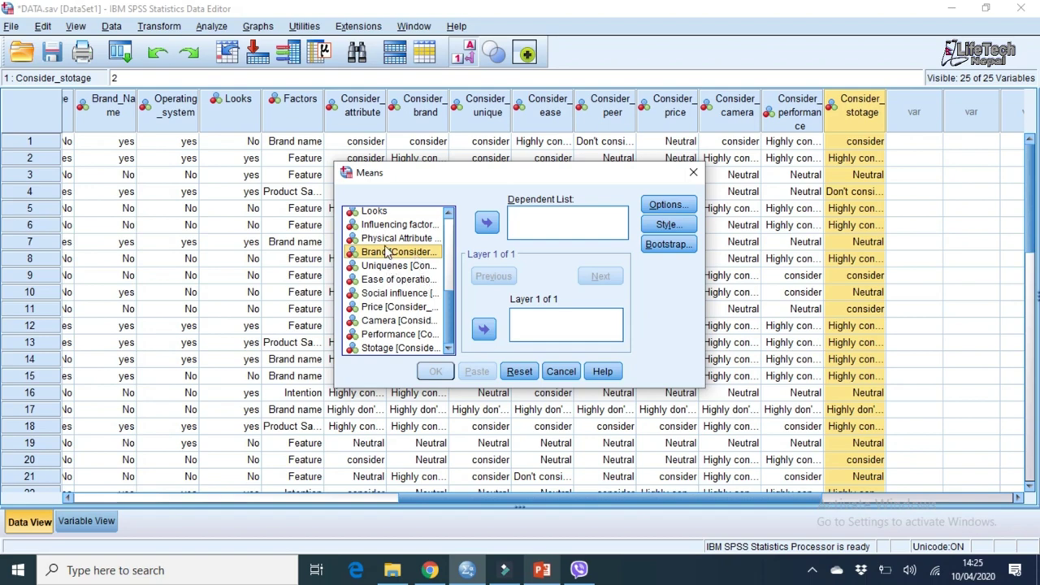
- Switch to the Google Forms response in Chrome, examine the Likert-scale rows from Physical Attribute to storage, and return to SPSS
{"action": "left_click", "coordinate": [430, 570]}
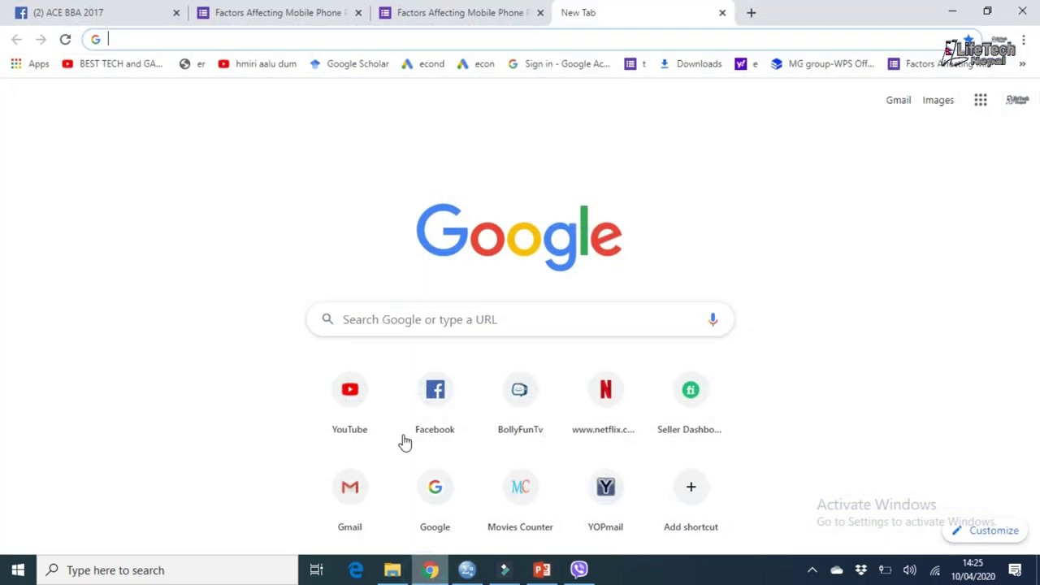
{"action": "left_click", "coordinate": [404, 13]}
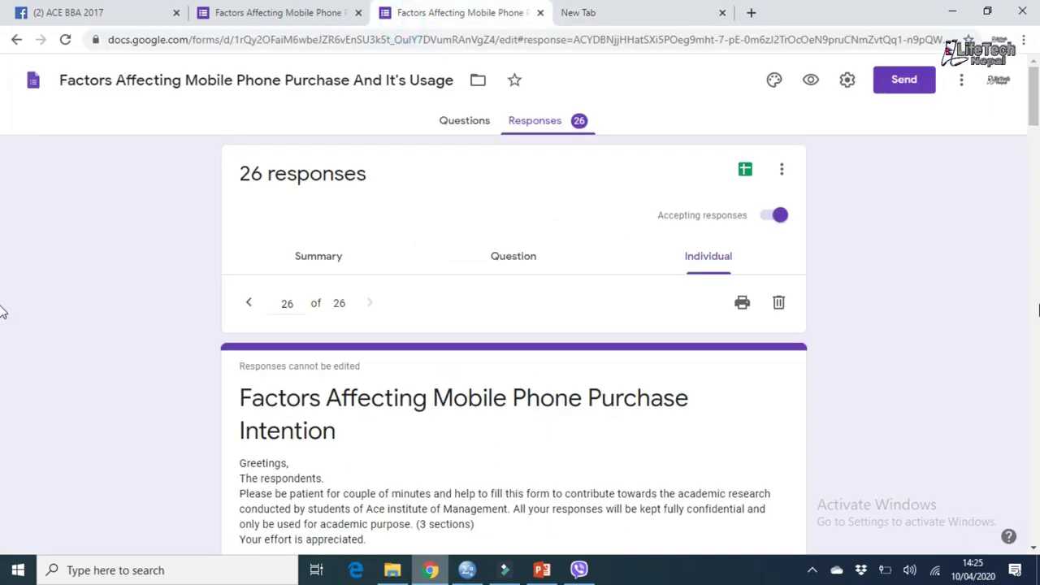
{"action": "left_click_drag", "start_coordinate": [1035, 117], "coordinate": [1028, 453]}
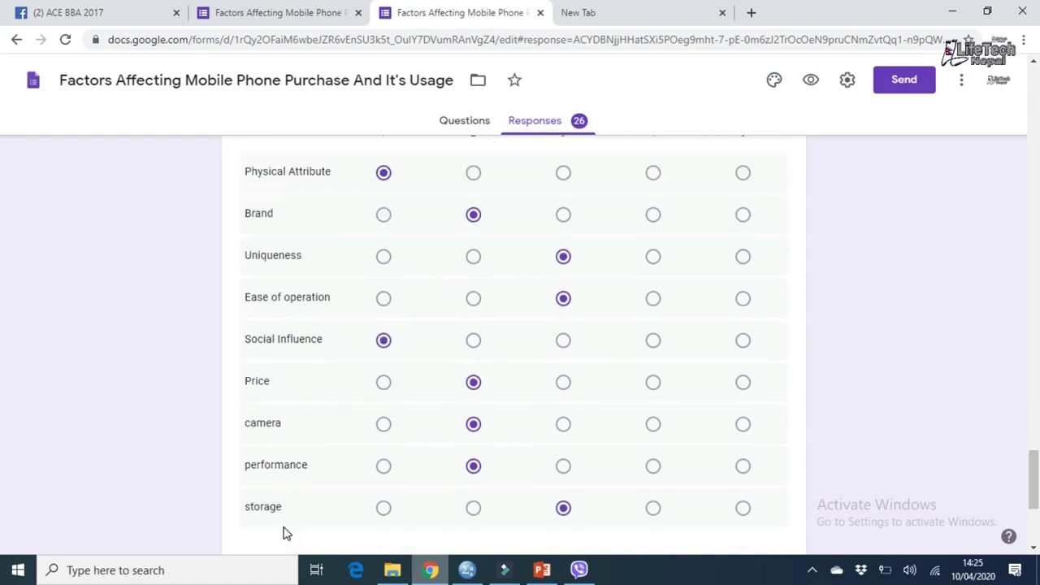
{"action": "left_click", "coordinate": [952, 11]}
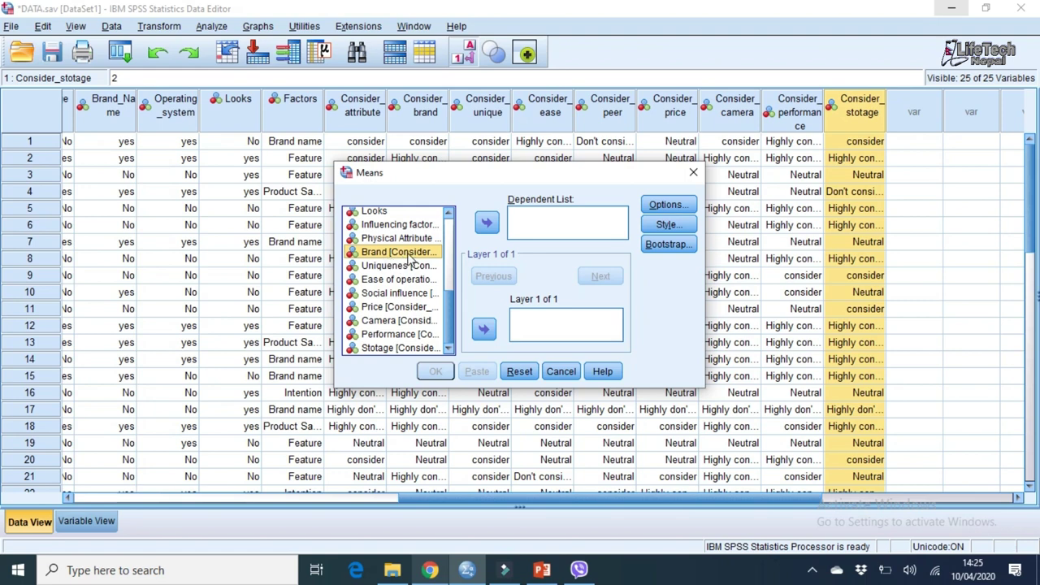
- Add the nine Likert-scale variables, Physical Attribute through Stotage, to the Means Dependent List
{"action": "left_click", "coordinate": [387, 240]}
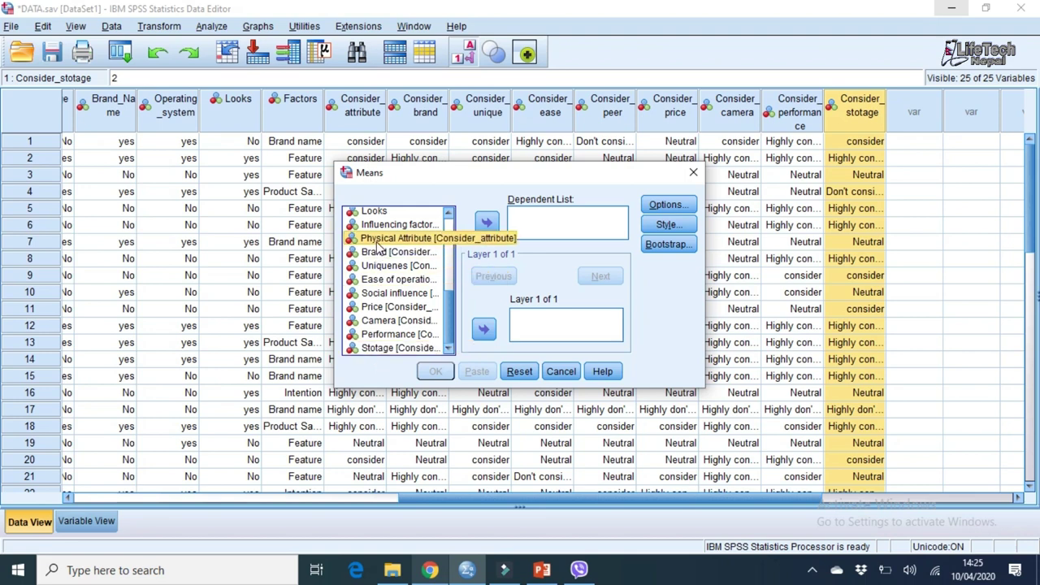
{"action": "left_click", "coordinate": [380, 347], "text": "shift"}
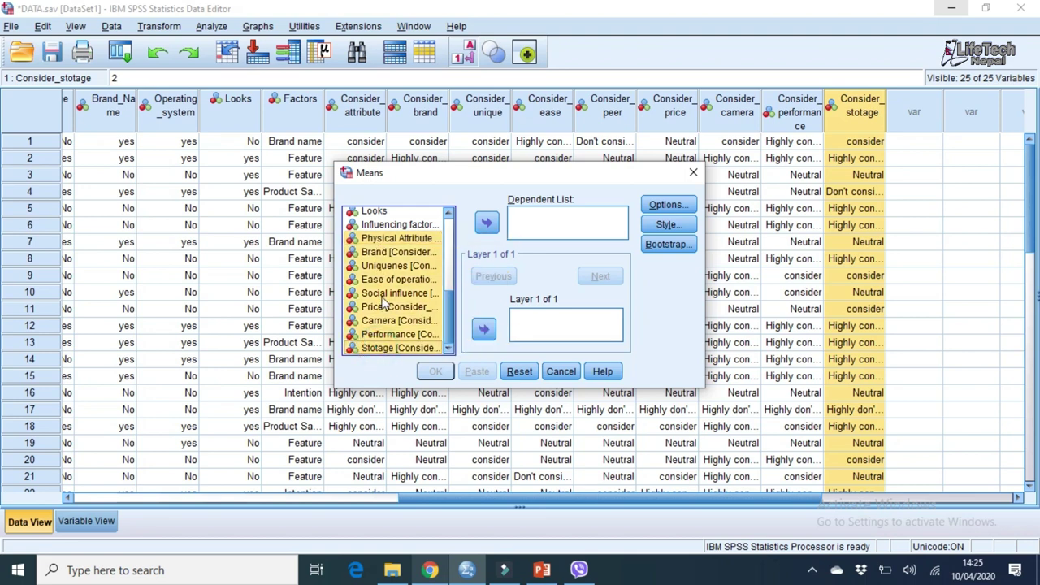
{"action": "left_click", "coordinate": [488, 223]}
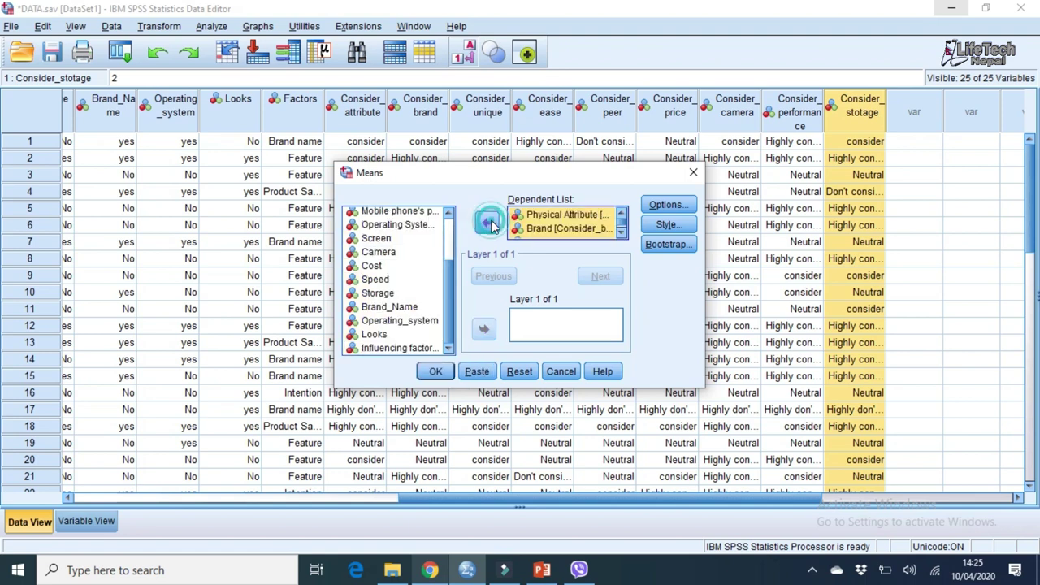
- Keep Mean, Number of Cases and Standard Deviation as the cell statistics and run the Means analysis
{"action": "left_click", "coordinate": [648, 212]}
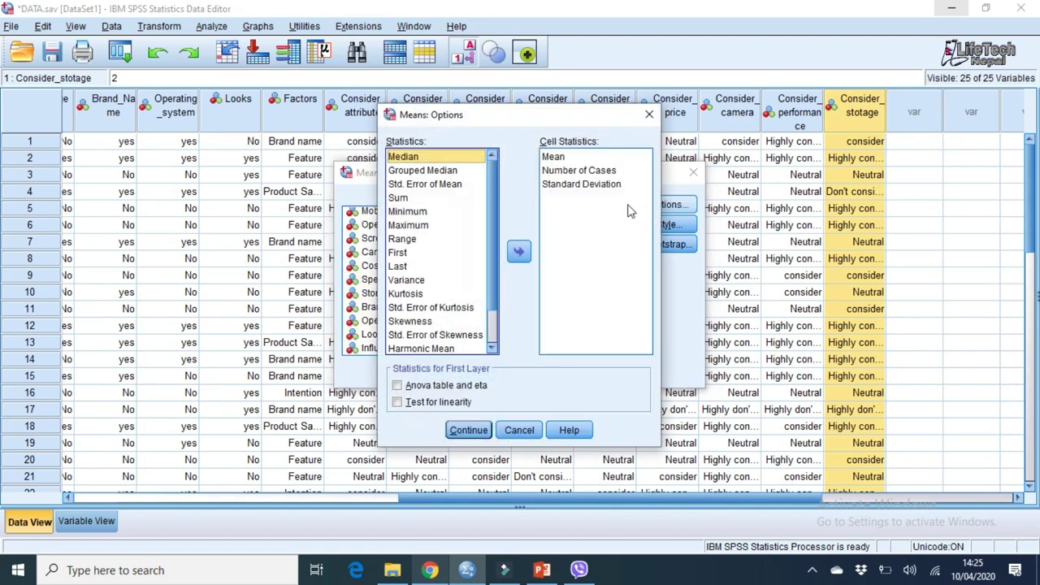
{"action": "scroll", "coordinate": [492, 186], "scroll_direction": "down", "scroll_amount": 1}
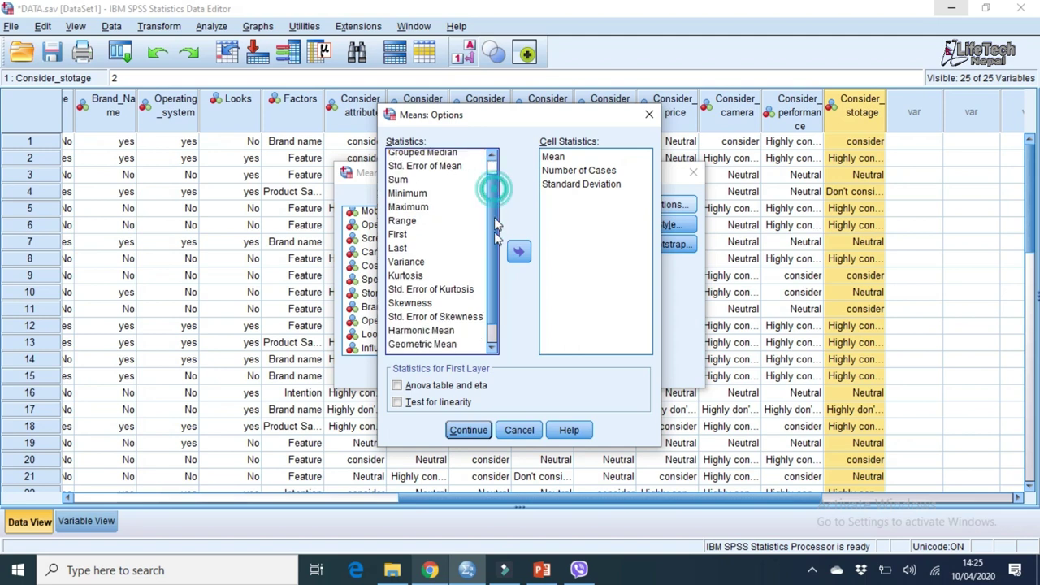
{"action": "scroll", "coordinate": [493, 185], "scroll_direction": "up", "scroll_amount": 1}
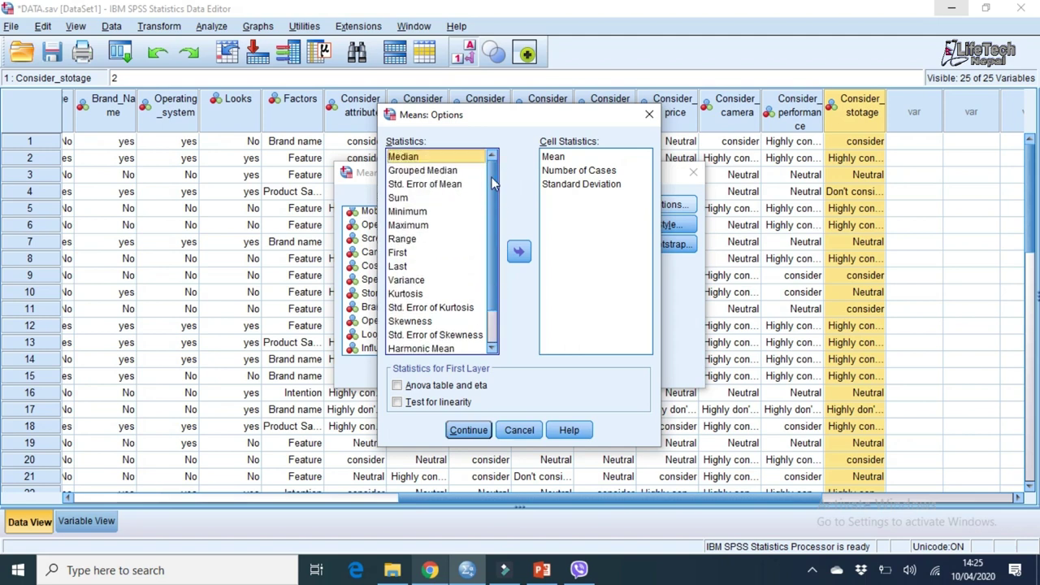
{"action": "left_click", "coordinate": [556, 158]}
{"action": "left_click", "coordinate": [570, 172]}
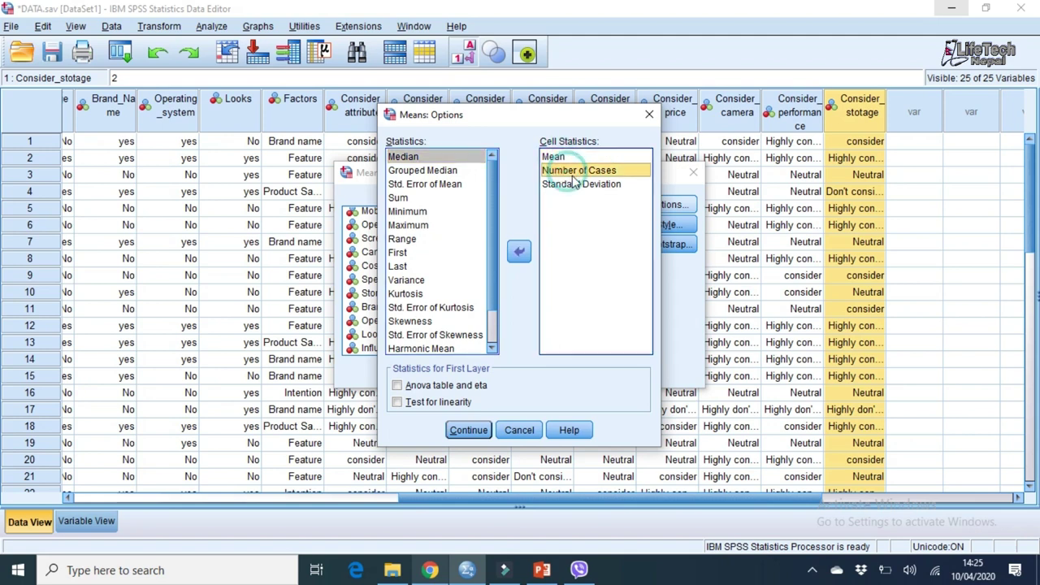
{"action": "left_click", "coordinate": [572, 184]}
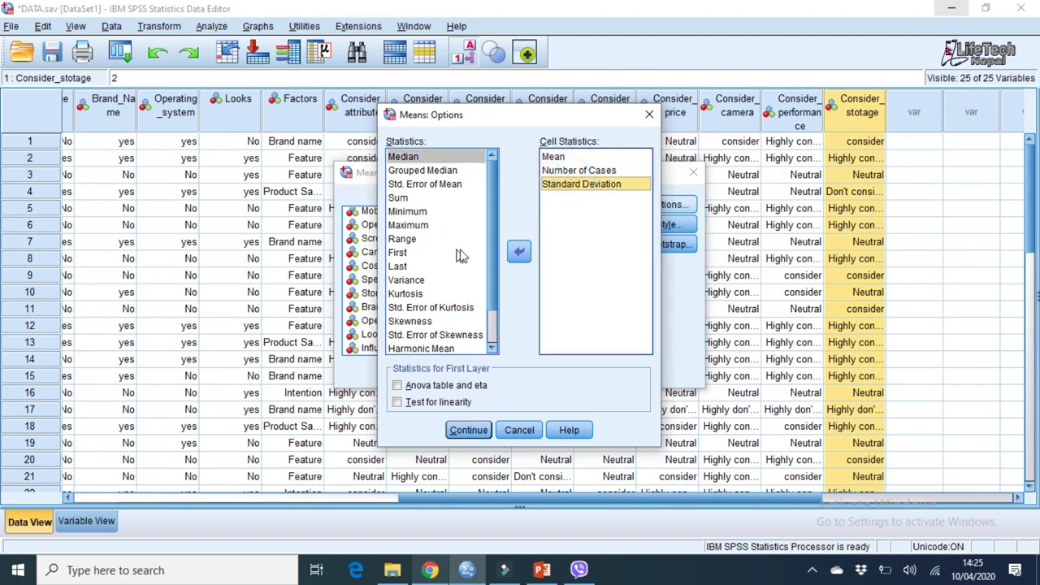
{"action": "scroll", "coordinate": [404, 178], "scroll_direction": "down", "scroll_amount": 1}
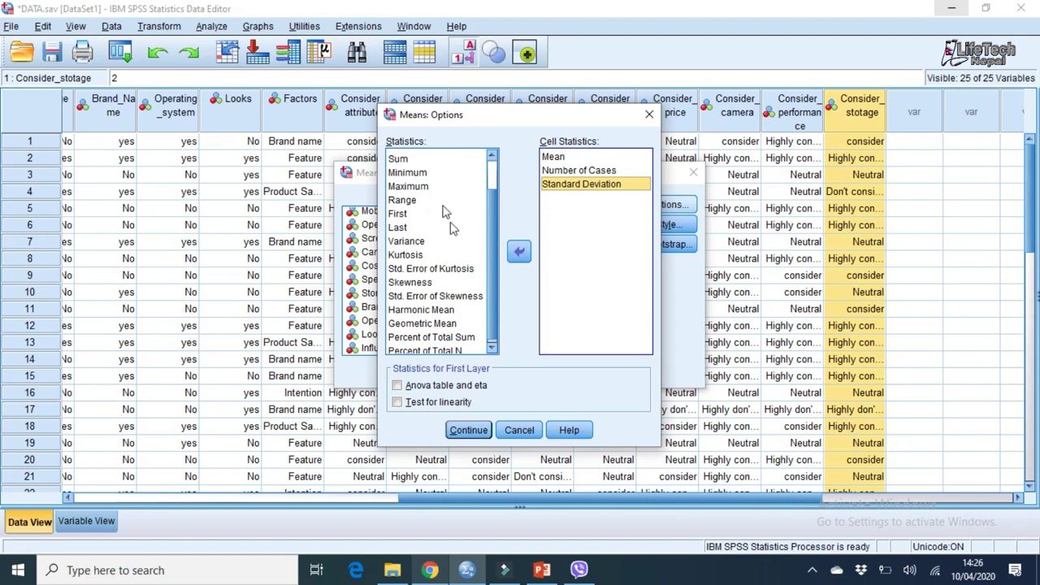
{"action": "left_click_drag", "start_coordinate": [489, 243], "coordinate": [485, 188]}
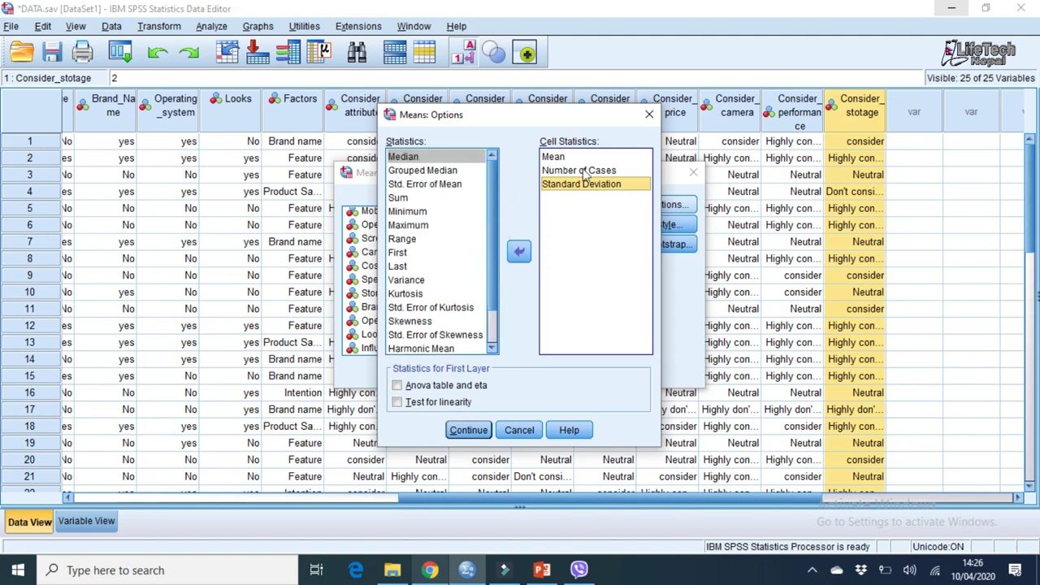
{"action": "left_click", "coordinate": [469, 431]}
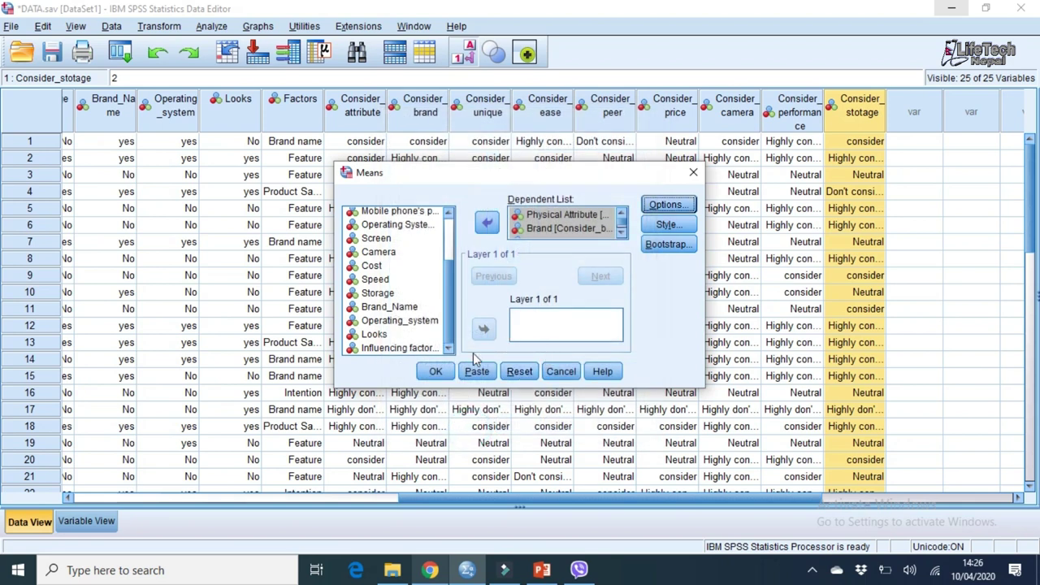
{"action": "left_click", "coordinate": [436, 371]}
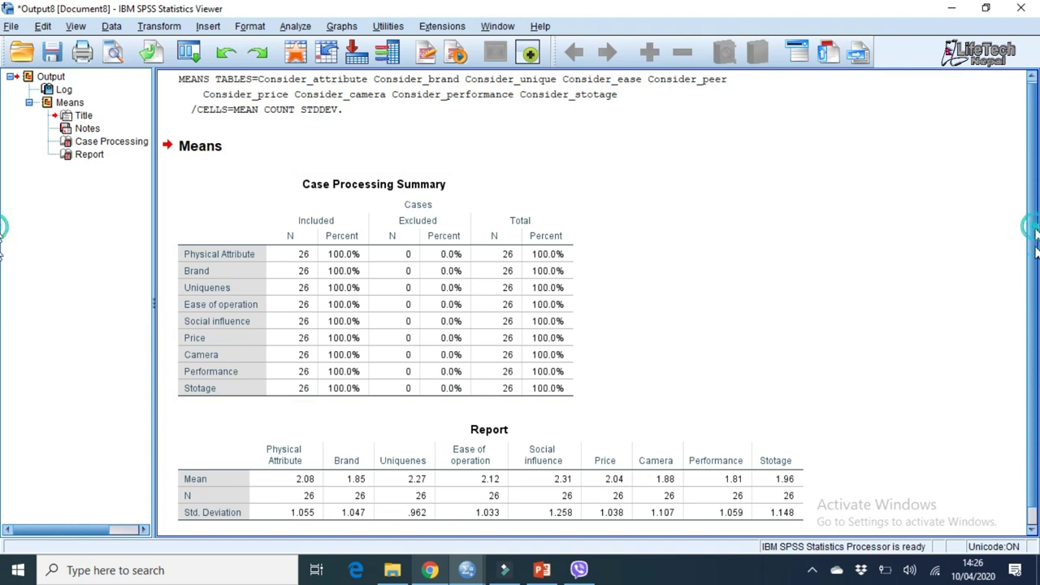
- Review the Report table of means and standard deviations, and close the output without saving it
{"action": "scroll", "coordinate": [1025, 228], "scroll_direction": "down", "scroll_amount": 1}
{"action": "left_click", "coordinate": [422, 430]}
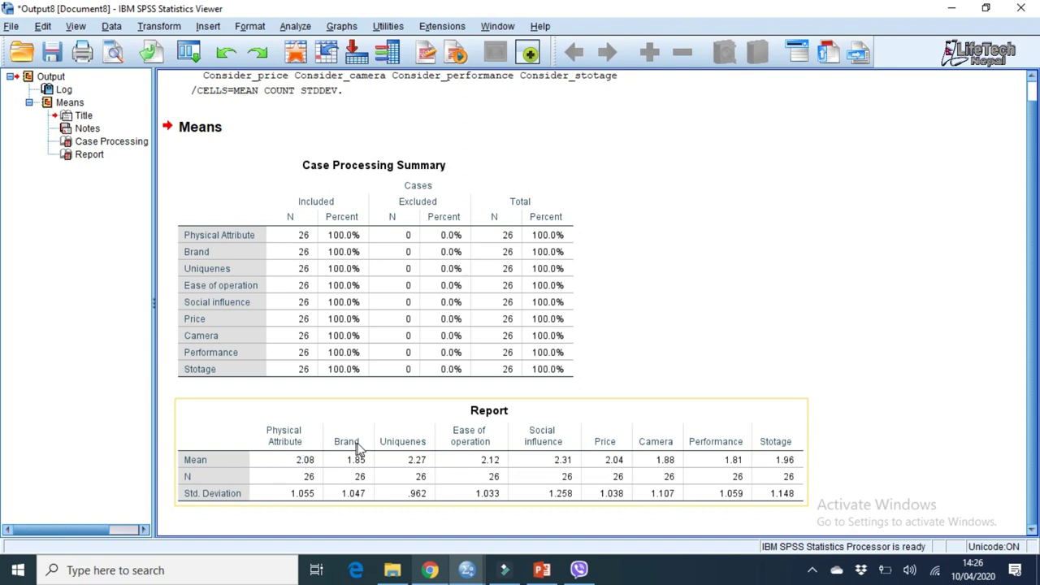
{"action": "left_click", "coordinate": [394, 477]}
{"action": "left_click", "coordinate": [1021, 8]}
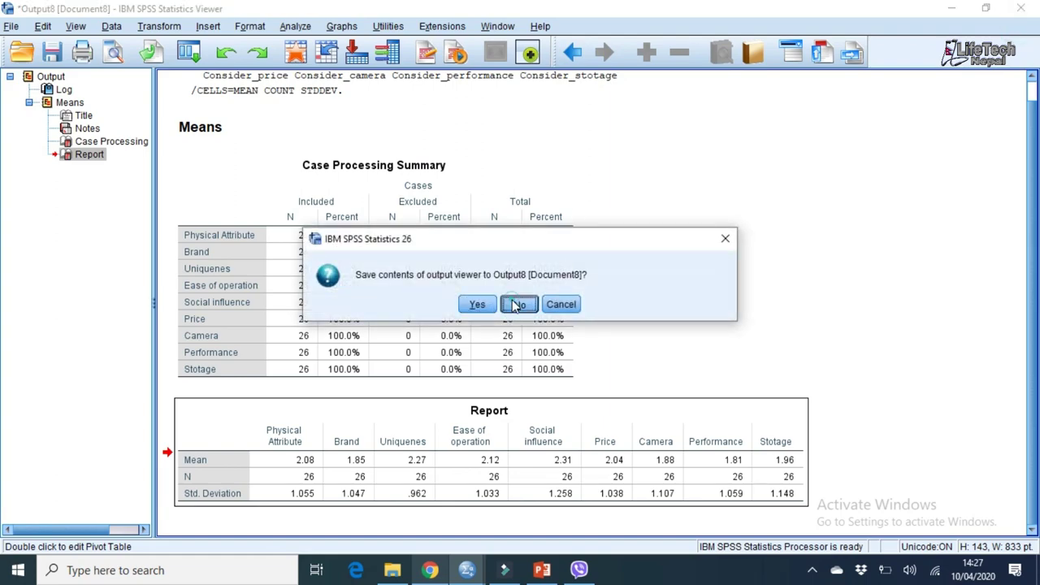
{"action": "left_click", "coordinate": [513, 304]}
- Switch to the PowerPoint presentation and review the SPSS title slide and the "What are we going to learn ??" slide
{"action": "key", "text": "alt+Tab"}
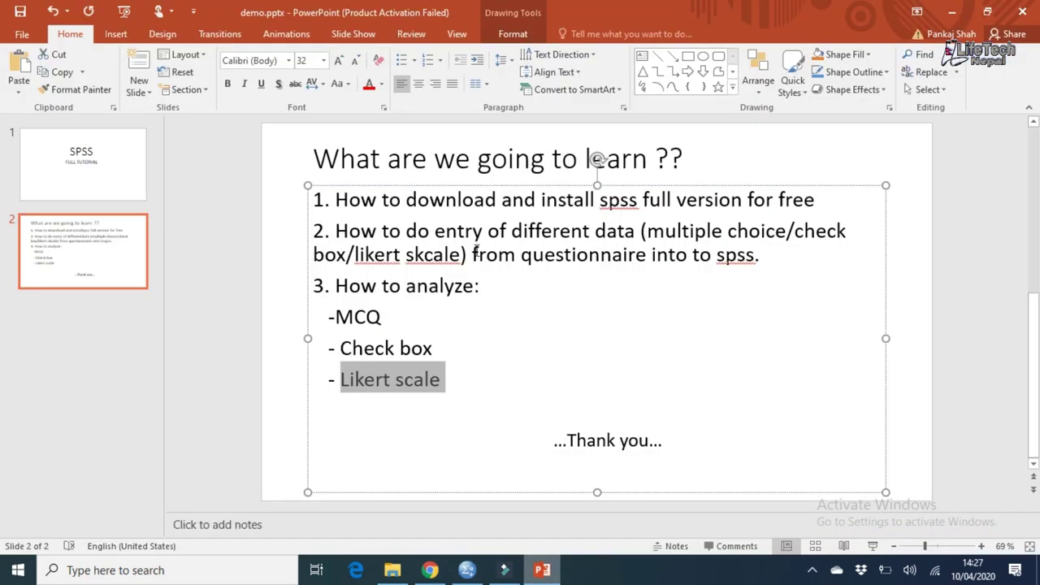
{"action": "left_click", "coordinate": [106, 175]}
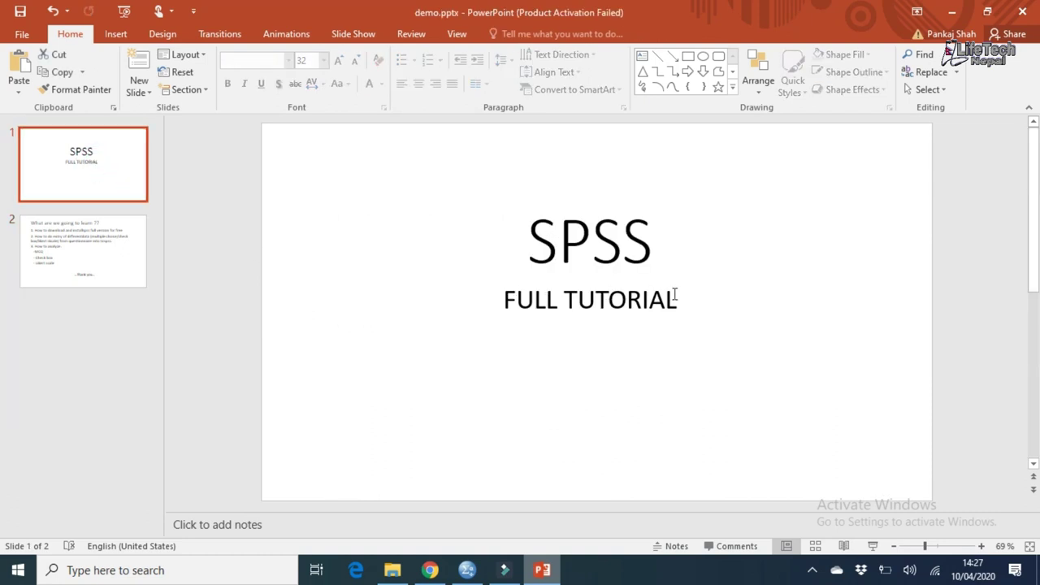
{"action": "left_click", "coordinate": [109, 244]}
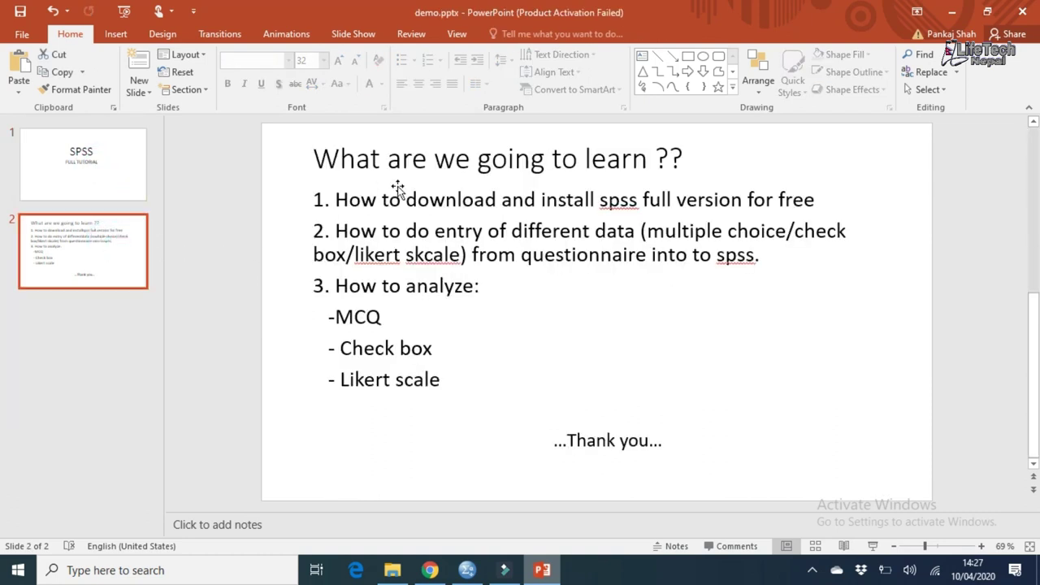
{"action": "left_click", "coordinate": [363, 166]}
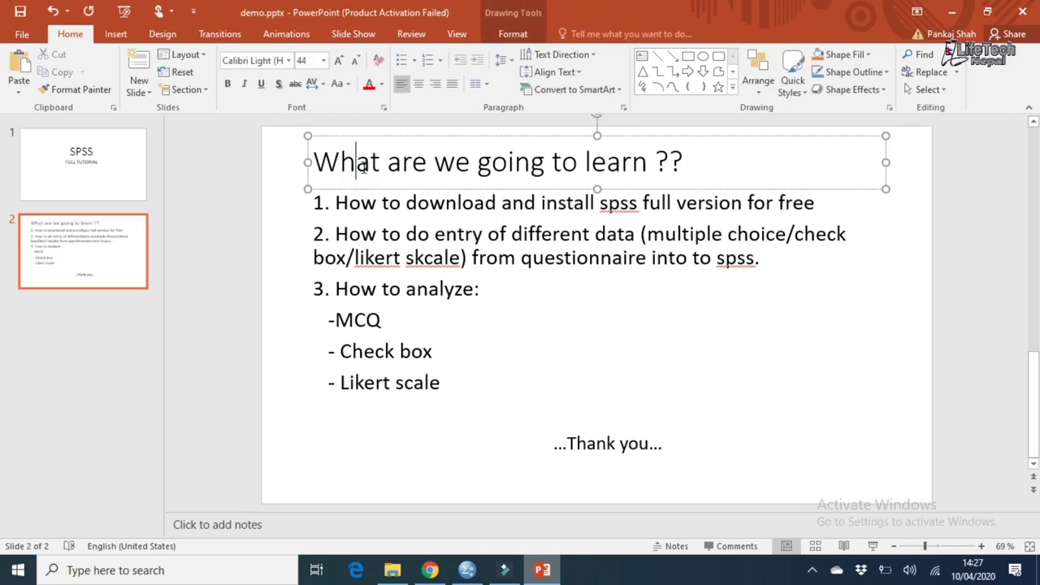